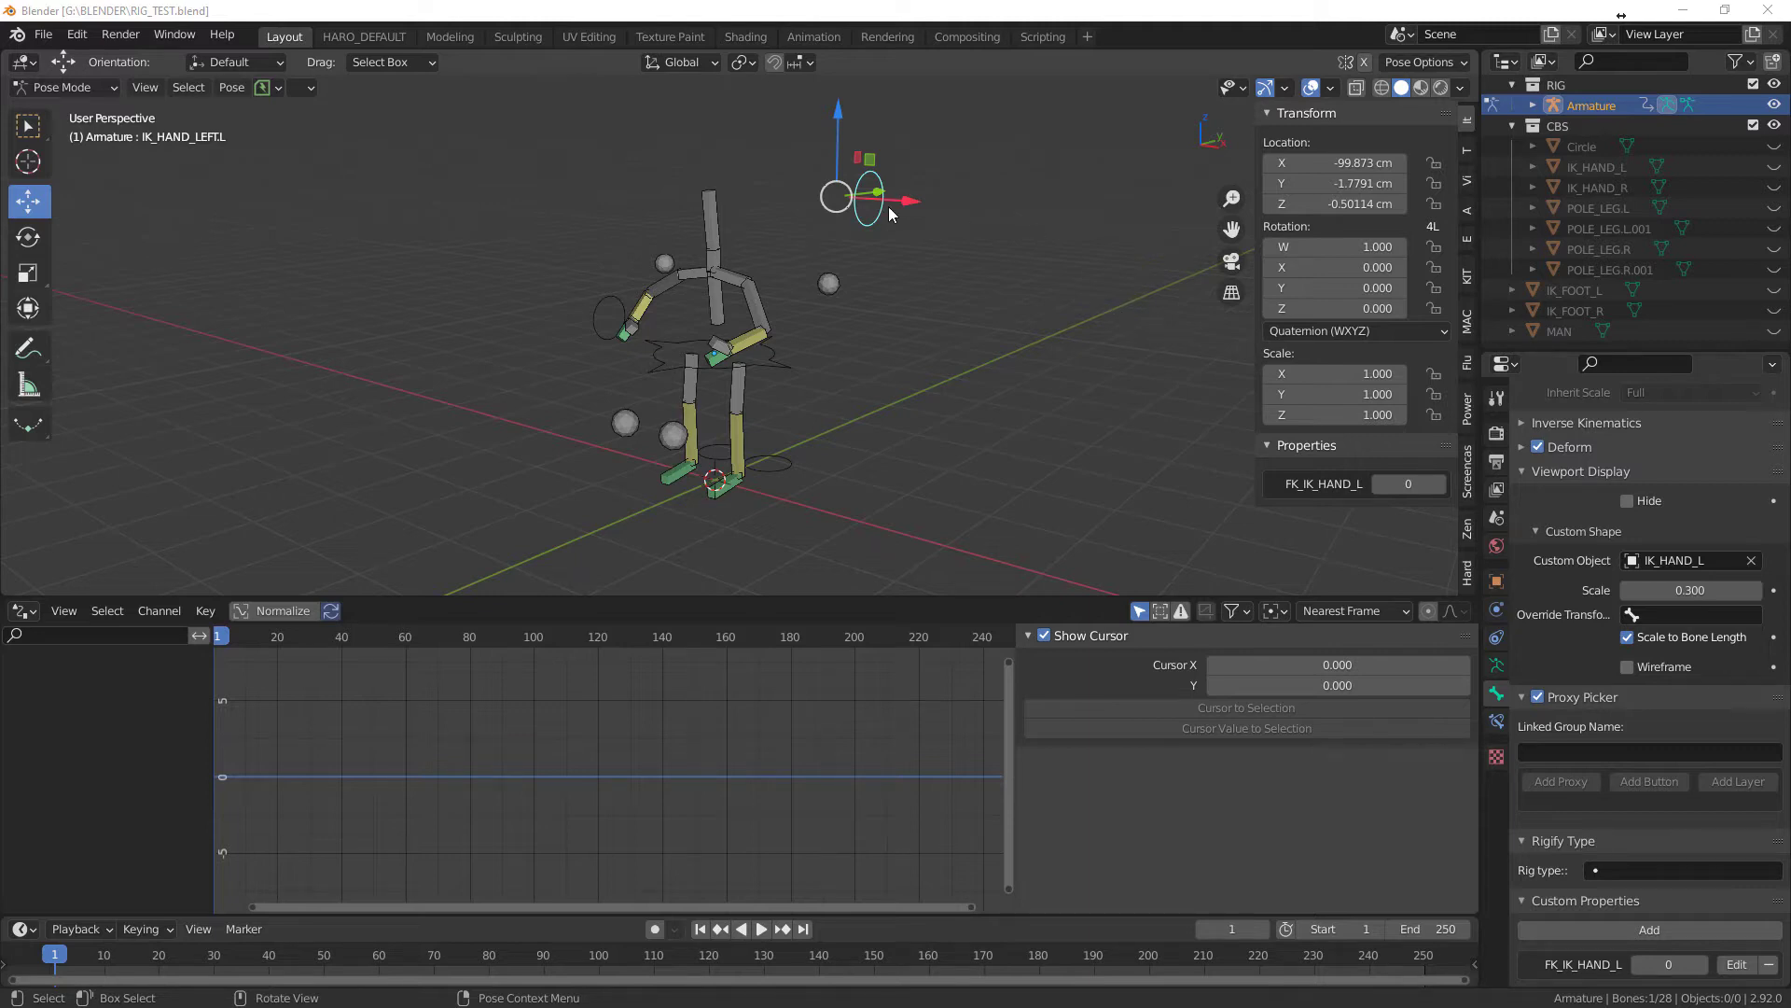
- Select the left hand IK control and switch its FK_IK_HAND_L property to 1
mouse_move(900, 423)
middle_mouse_down()
mouse_move(795, 448)
mouse_move(939, 405)
mouse_move(1223, 368)
mouse_move(1127, 433)
mouse_move(902, 417)
mouse_move(965, 411)
mouse_move(877, 423)
mouse_move(953, 405)
mouse_move(861, 428)
mouse_move(880, 431)
middle_mouse_up()
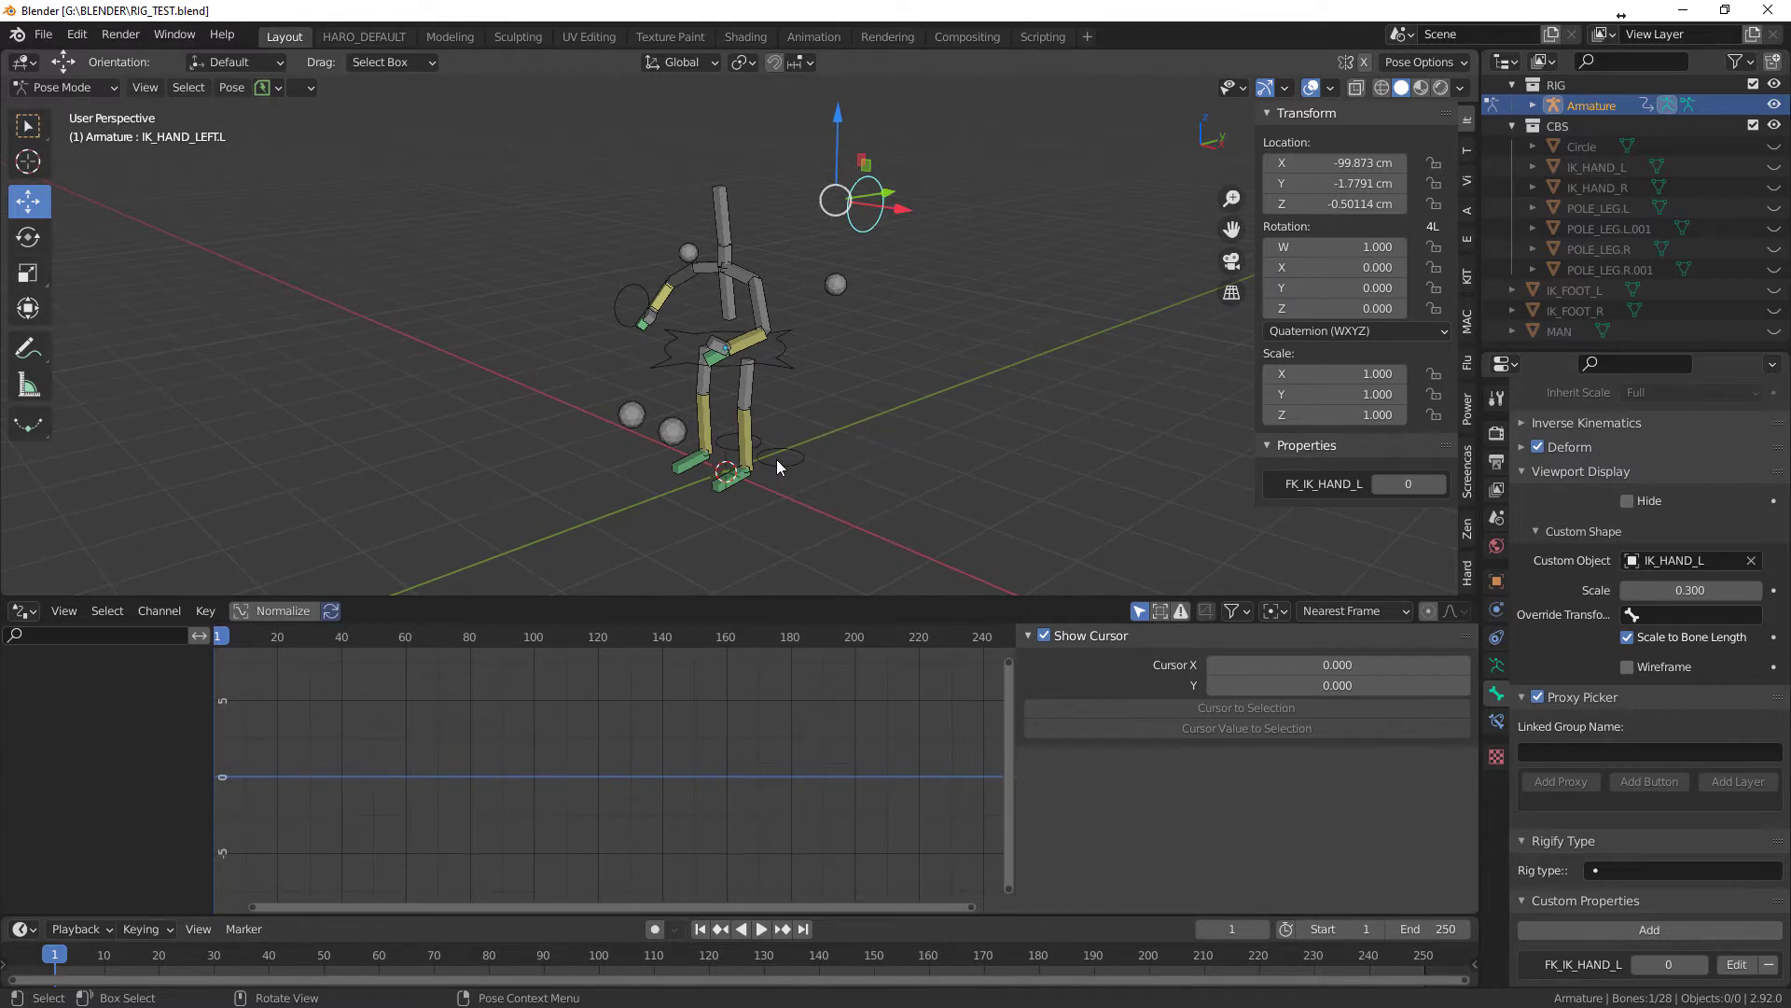
left_click(711, 360)
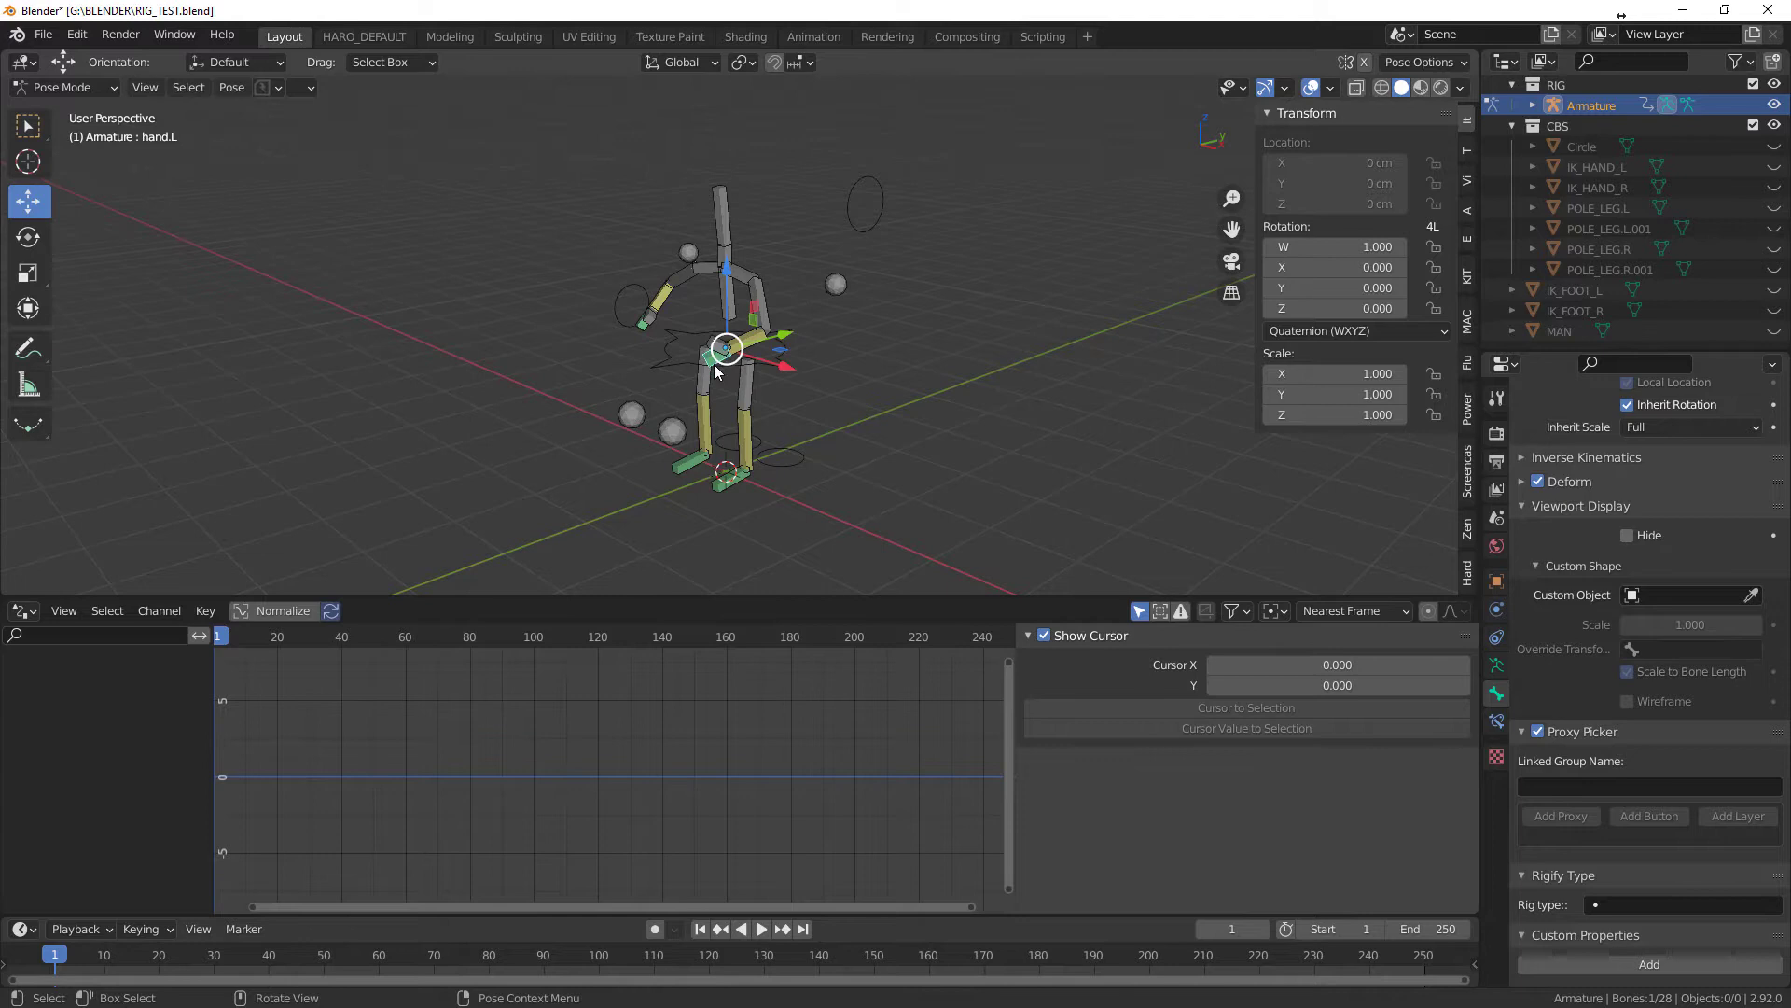
left_click(858, 228)
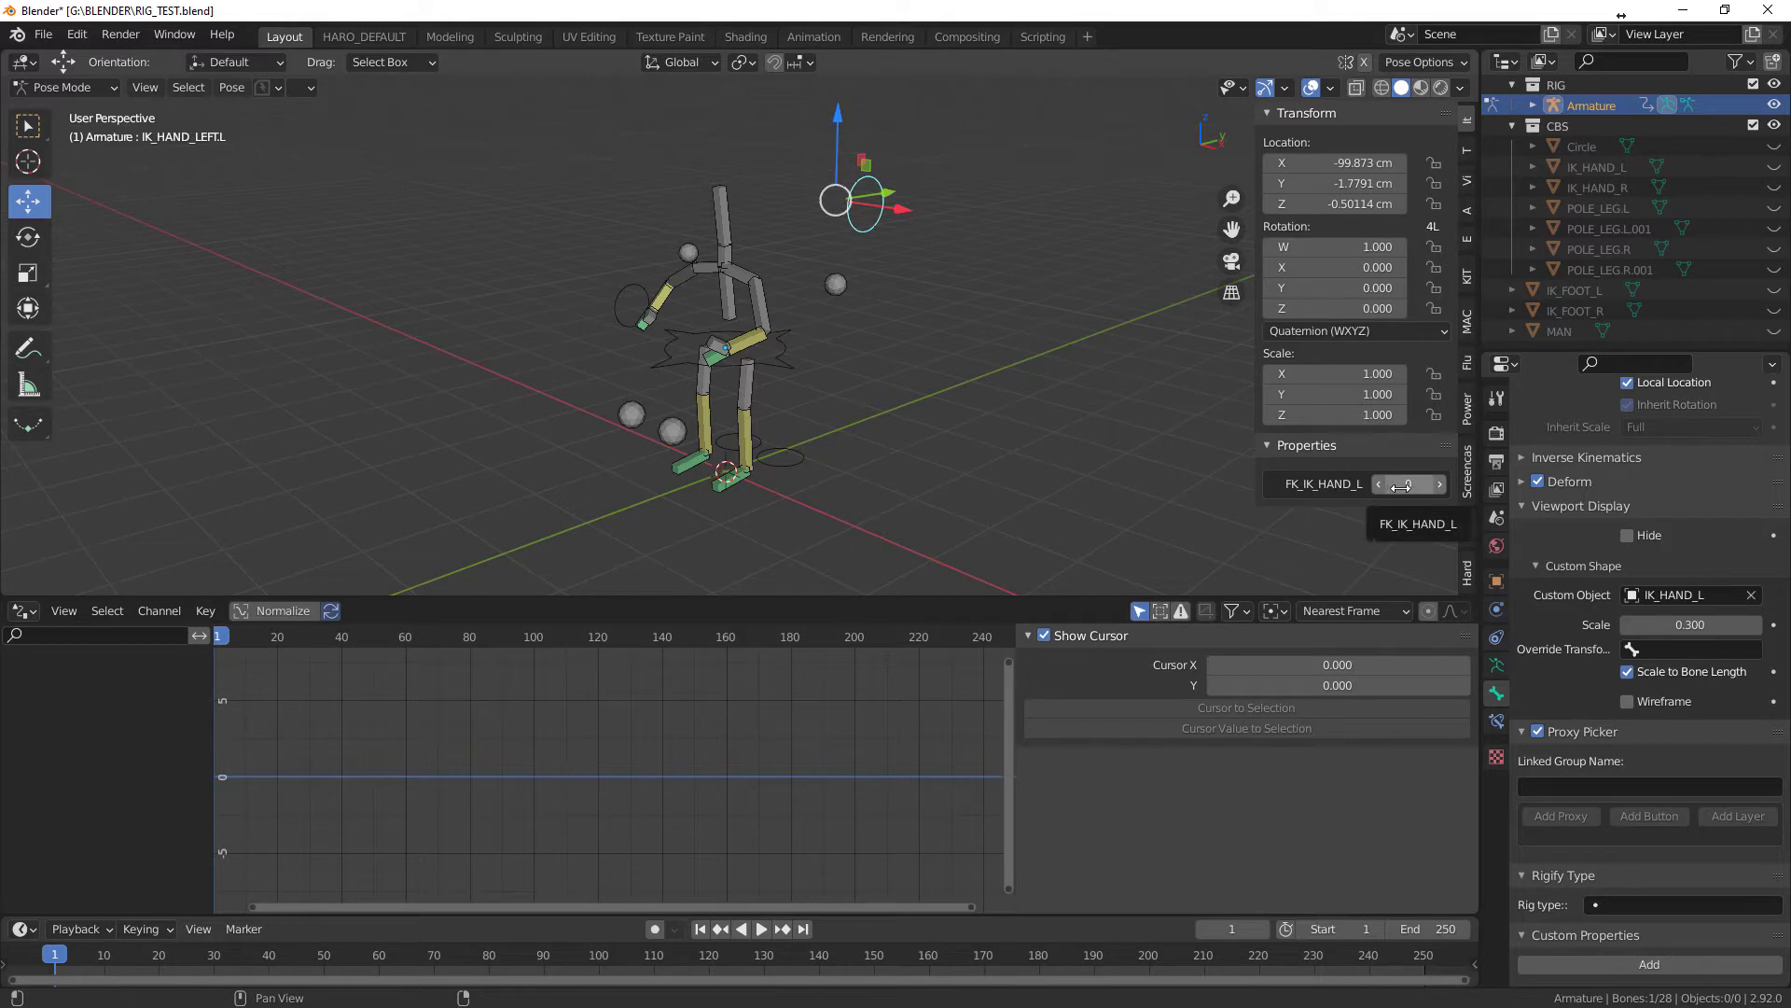
mouse_move(1402, 485)
left_mouse_down()
mouse_move(1427, 485)
mouse_move(1399, 485)
left_mouse_up()
mouse_move(1400, 485)
left_mouse_down()
mouse_move(1427, 485)
mouse_move(1379, 485)
mouse_move(1428, 482)
left_mouse_up()
left_click(1442, 481)
left_click(1381, 481)
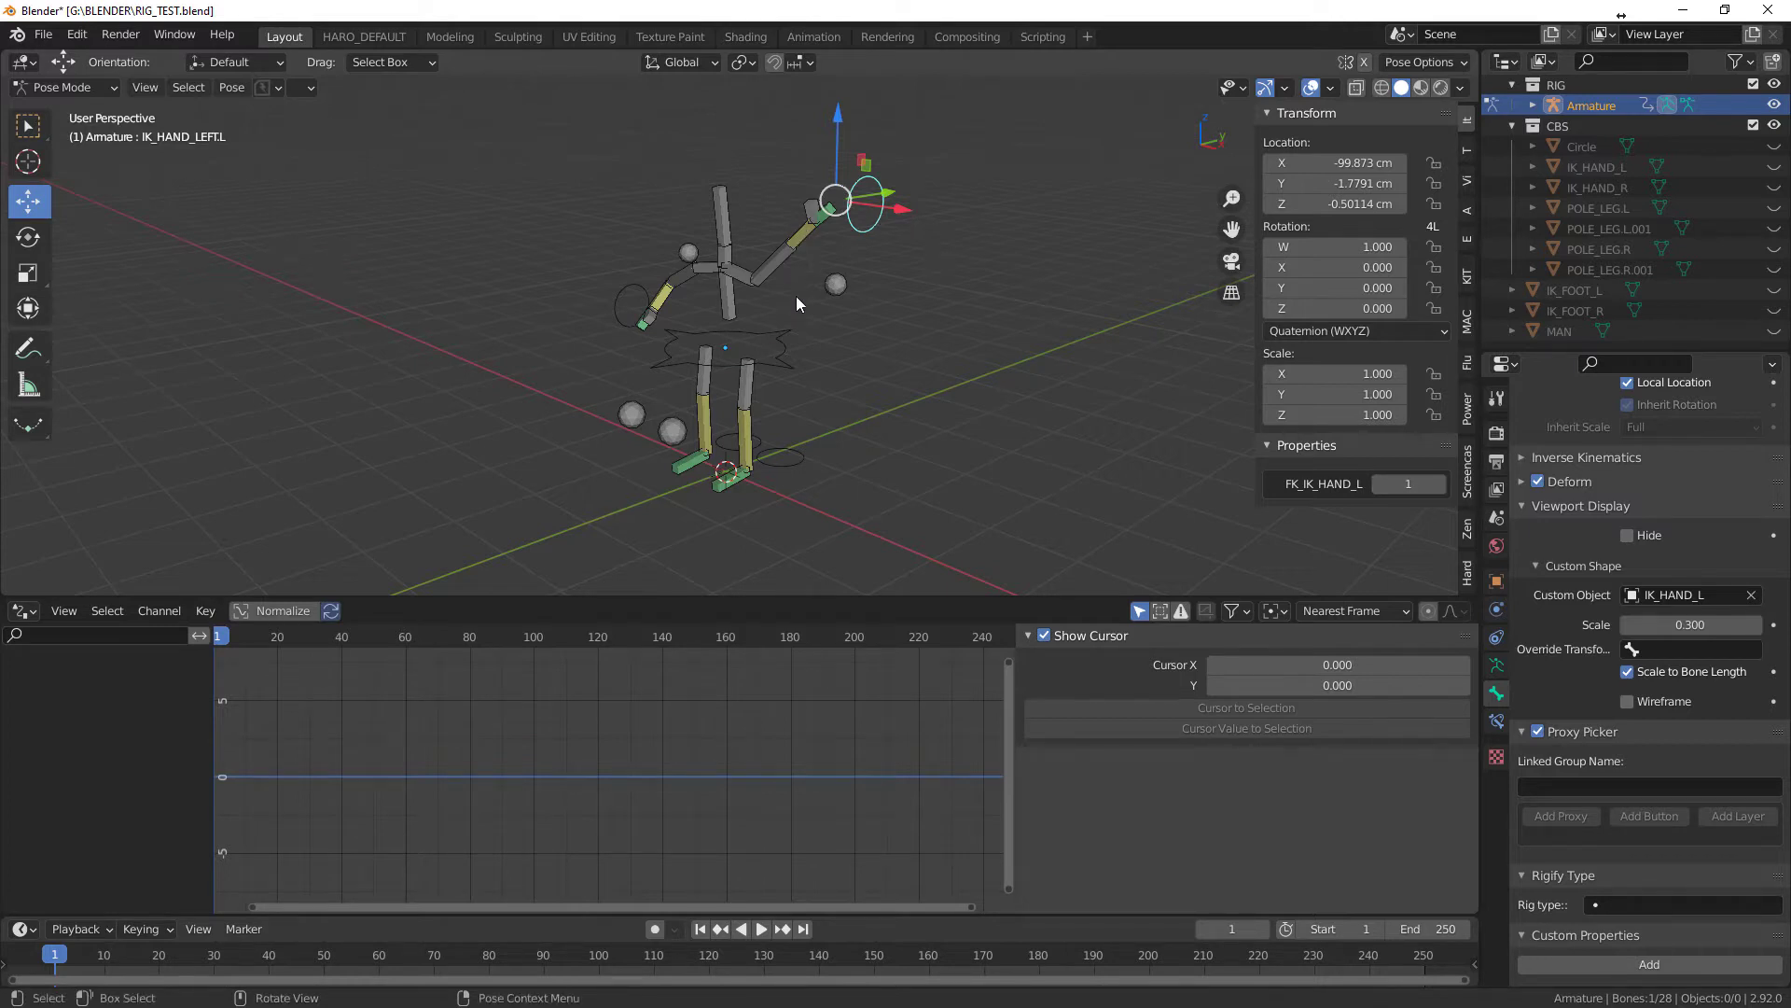
- Lower the left hand IK control to beside the hip, and set its FK_IK_HAND_L property to 0
scroll(796, 295, "up", 2)
key("g")
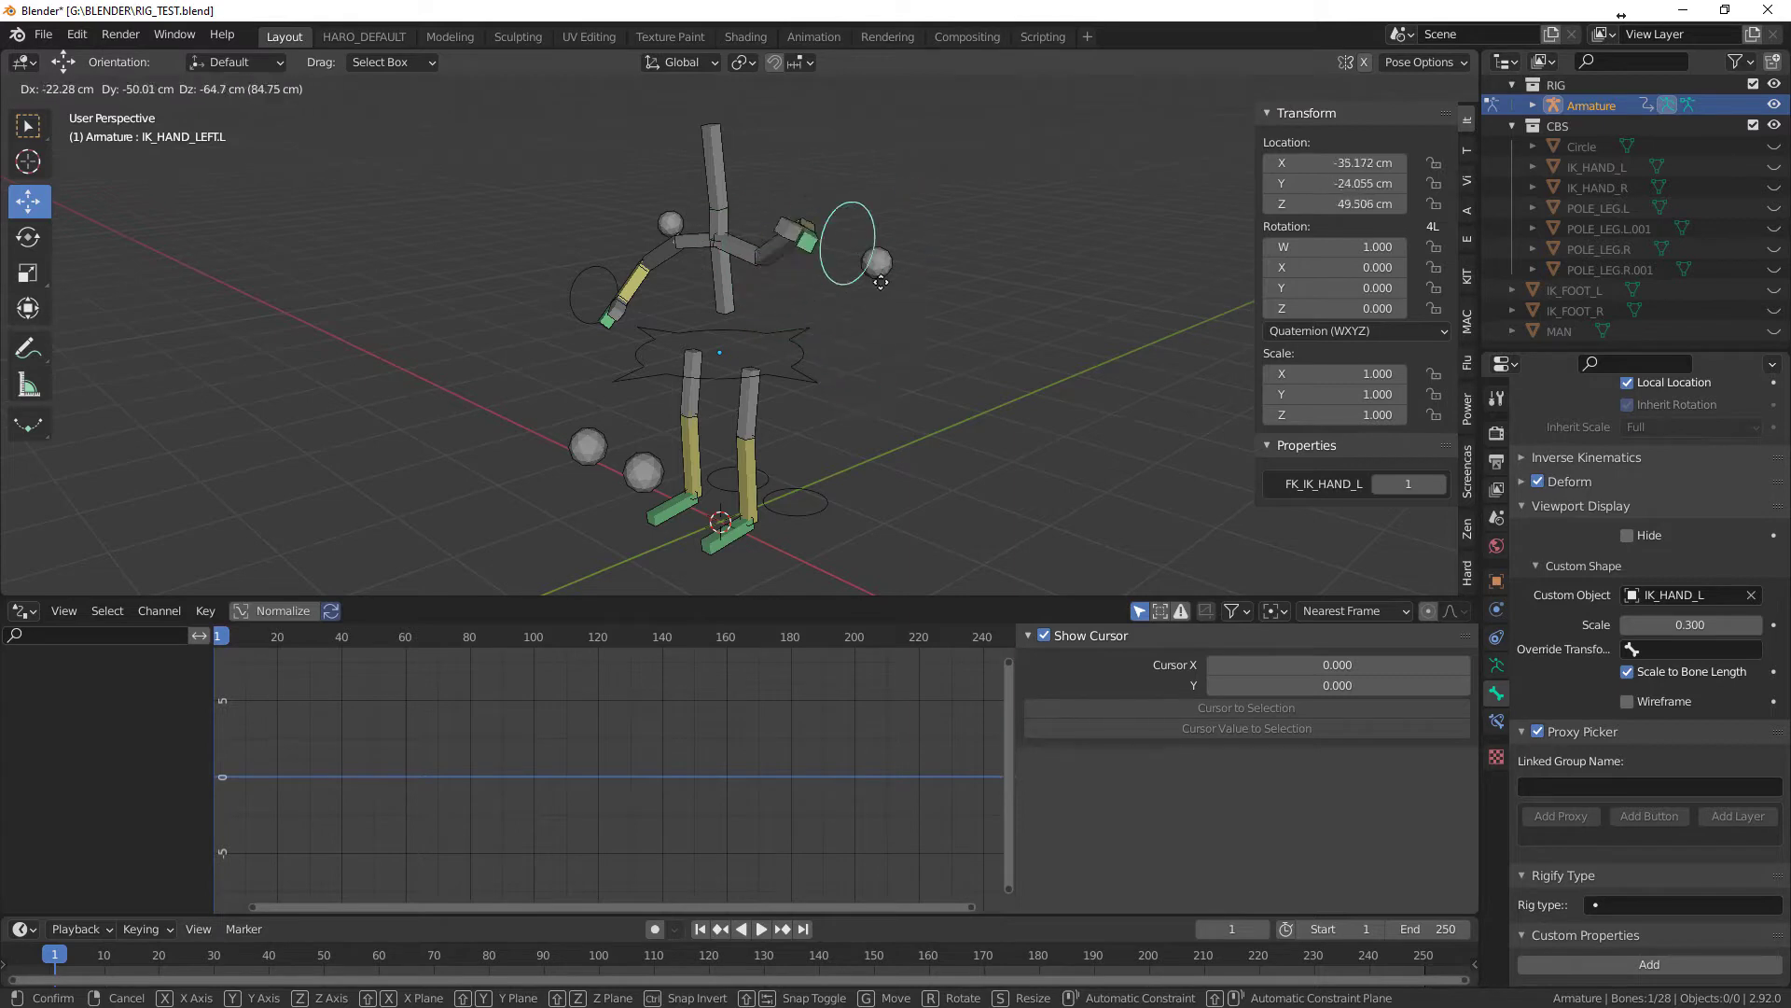
left_click(892, 393)
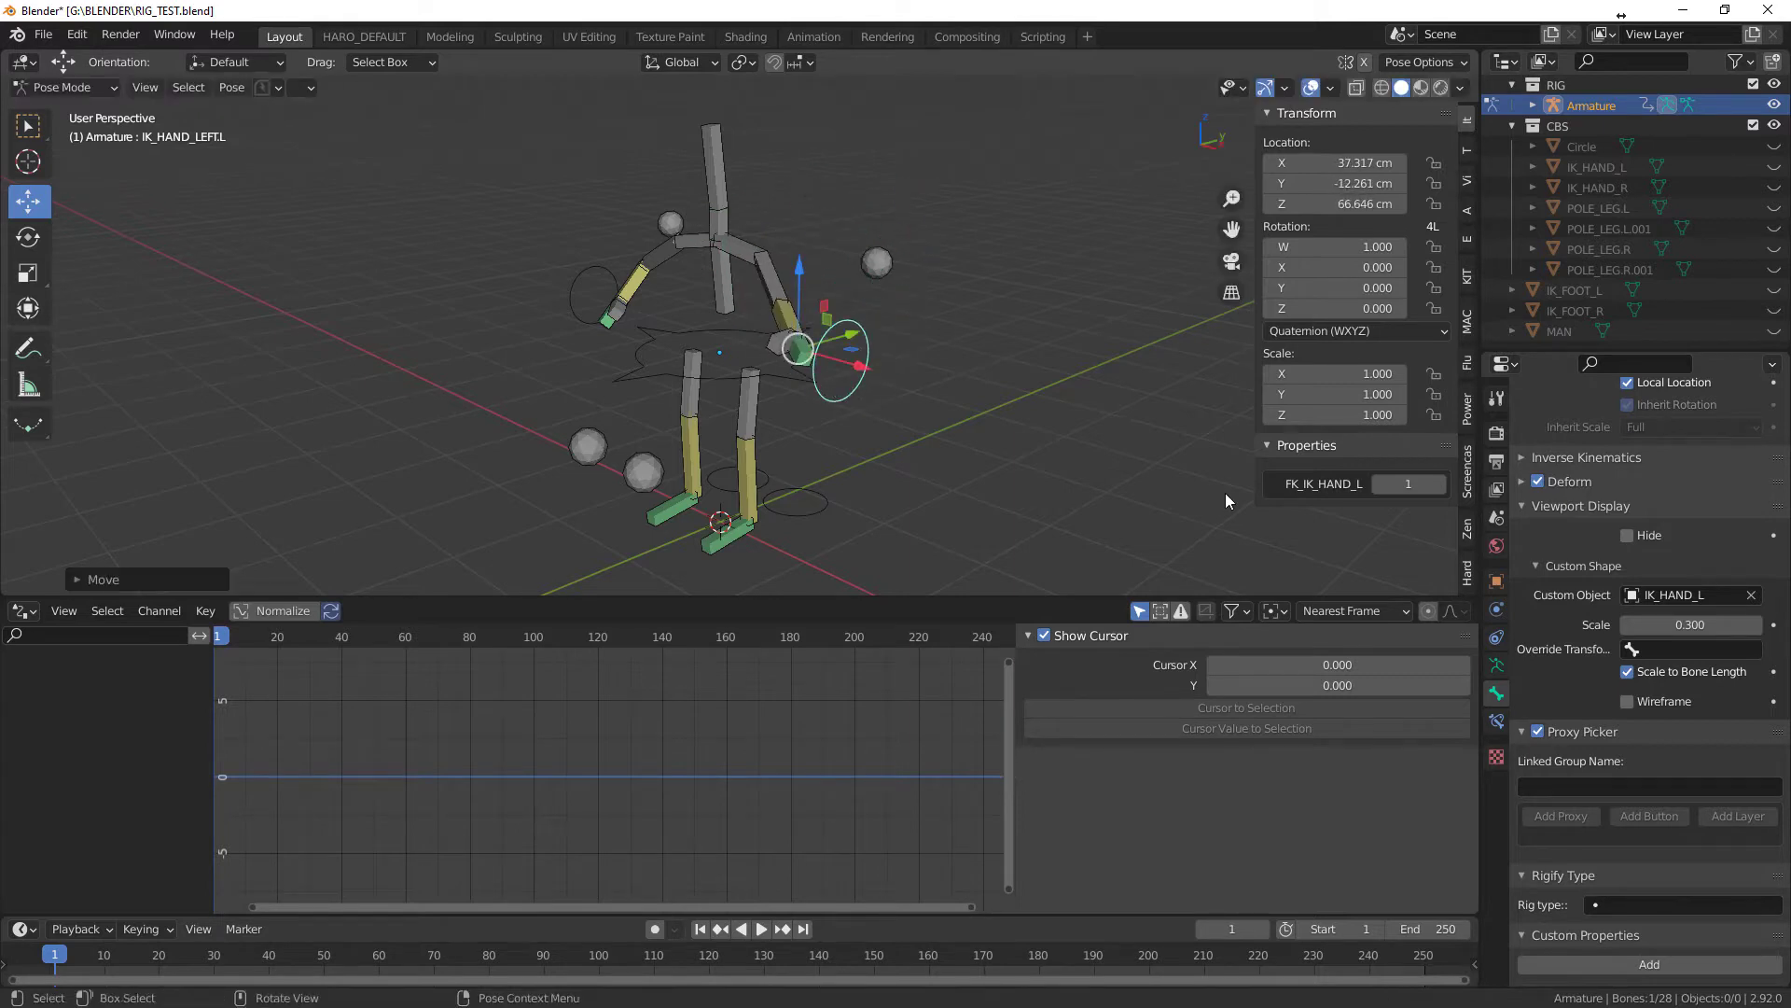
left_click(1382, 485)
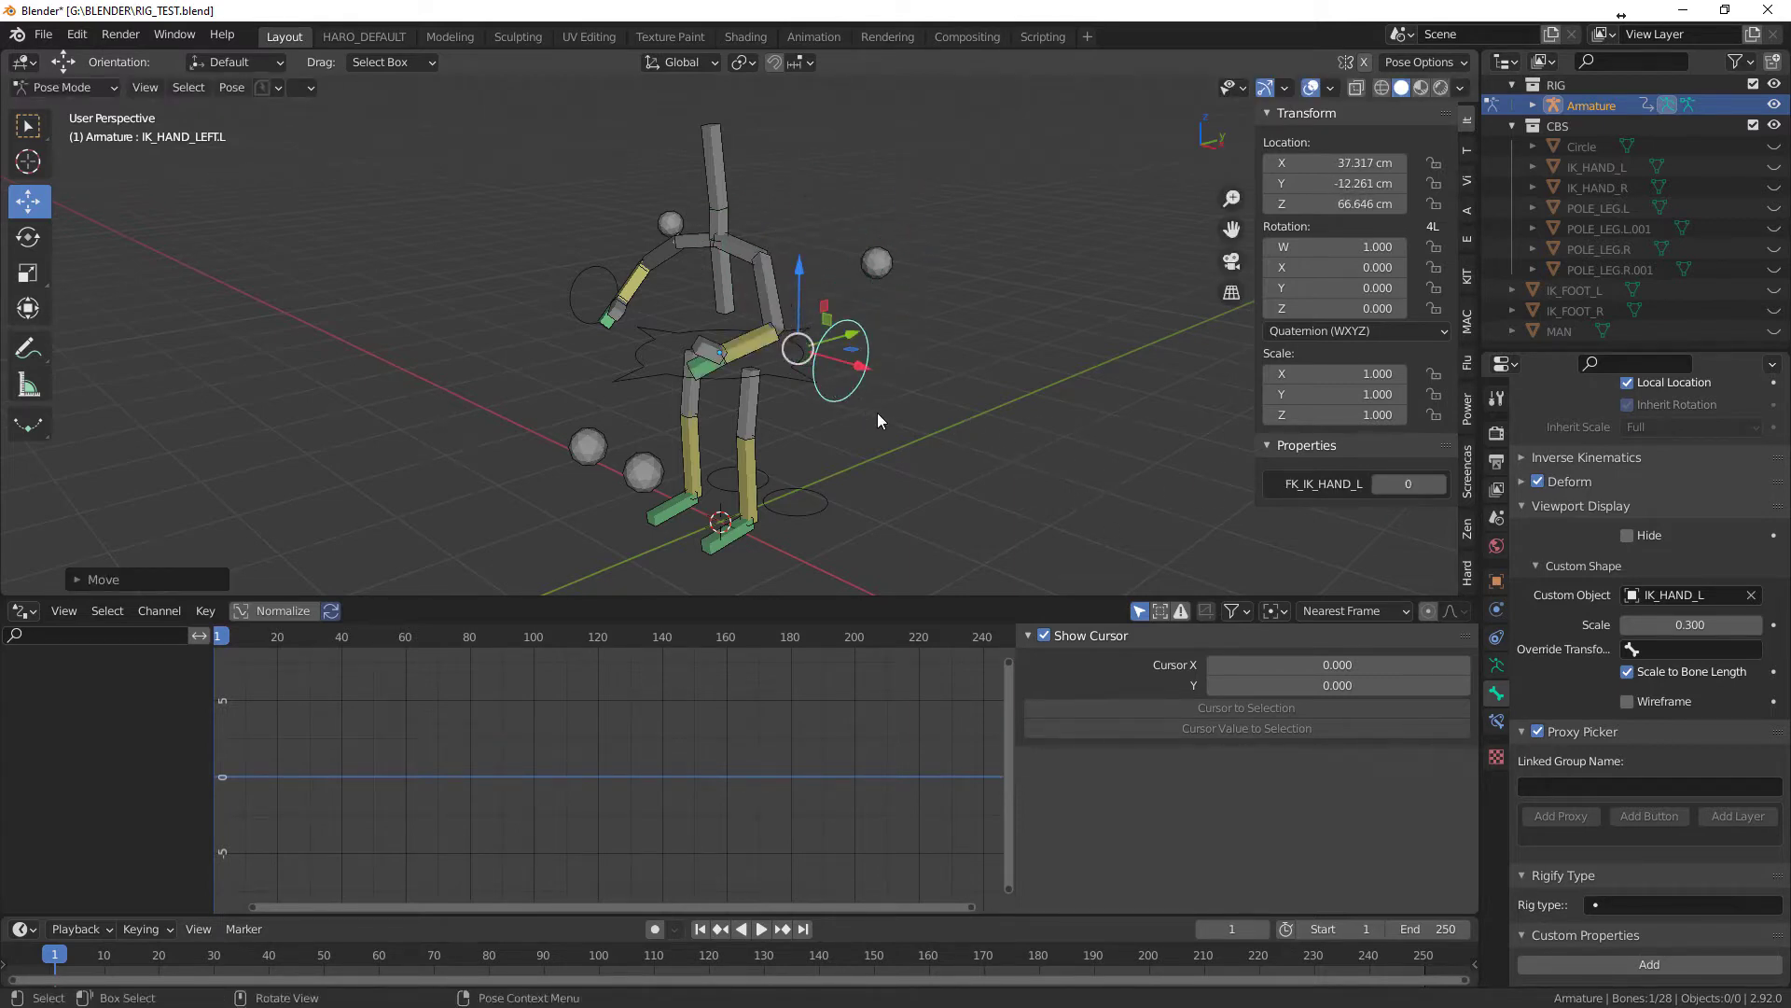
middle_click_drag(877, 413, 933, 421)
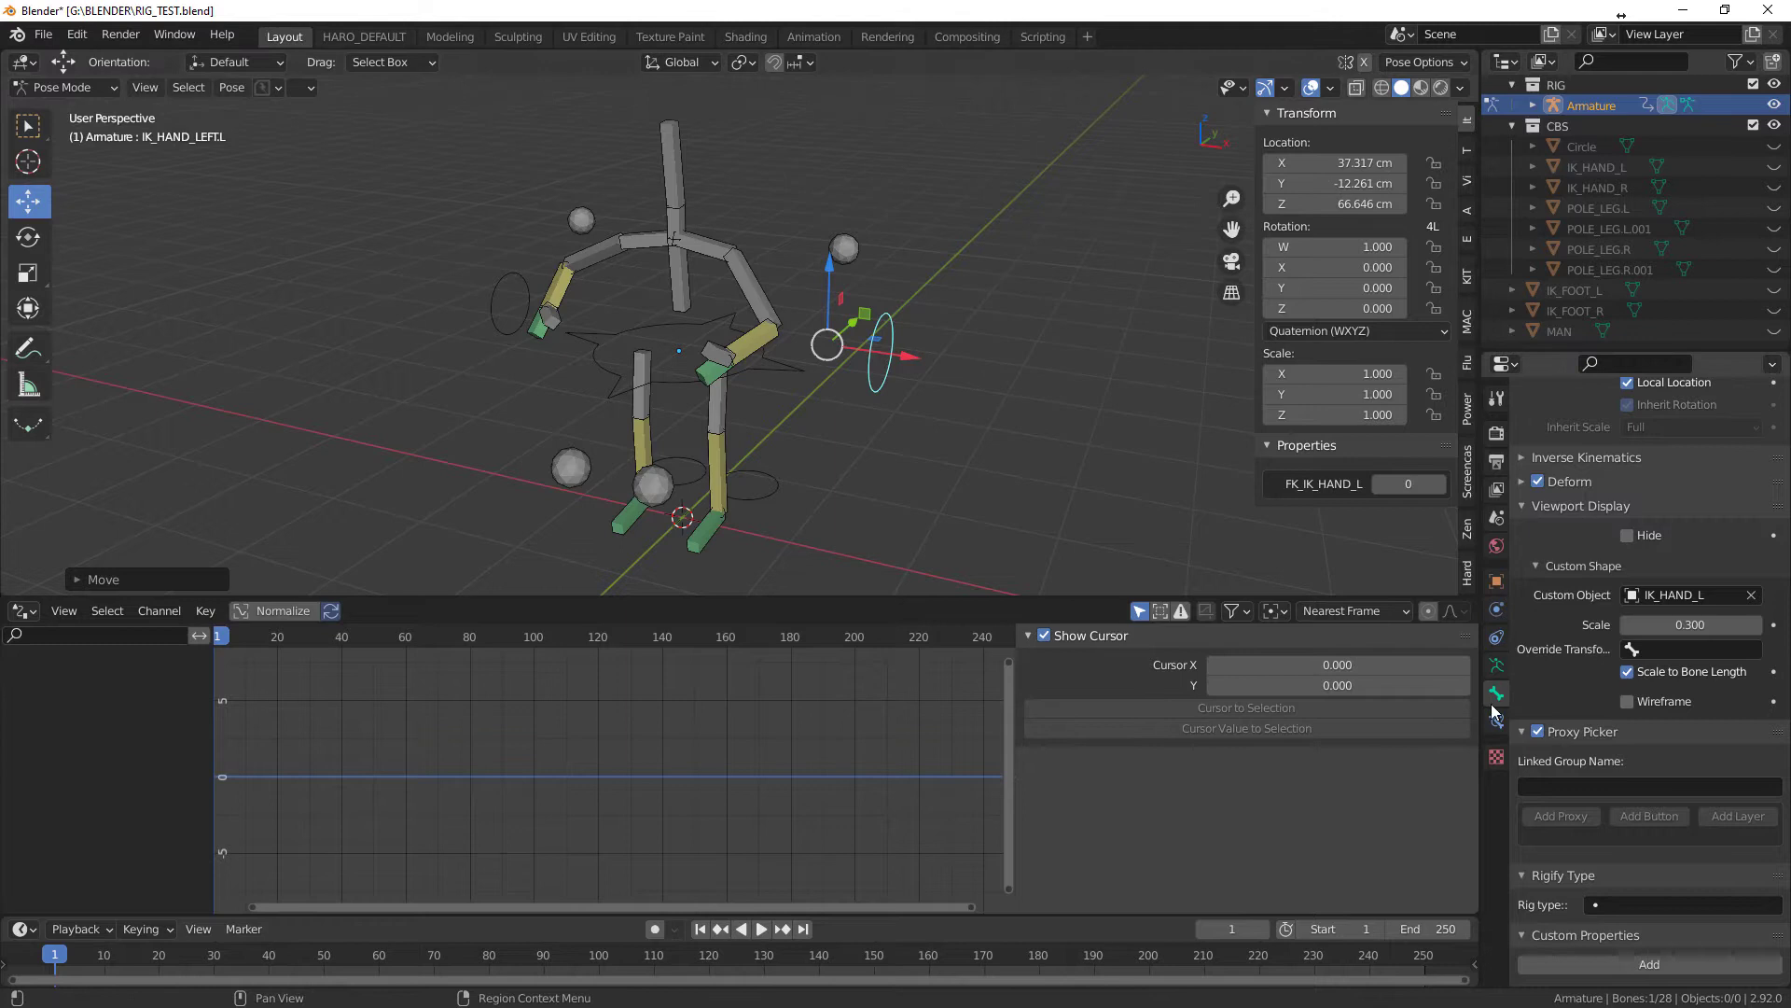
- Try to change the FK_IK_HAND_L custom property's value and default value to 1.0
scroll(1642, 821, "down", 2)
left_click(1738, 964)
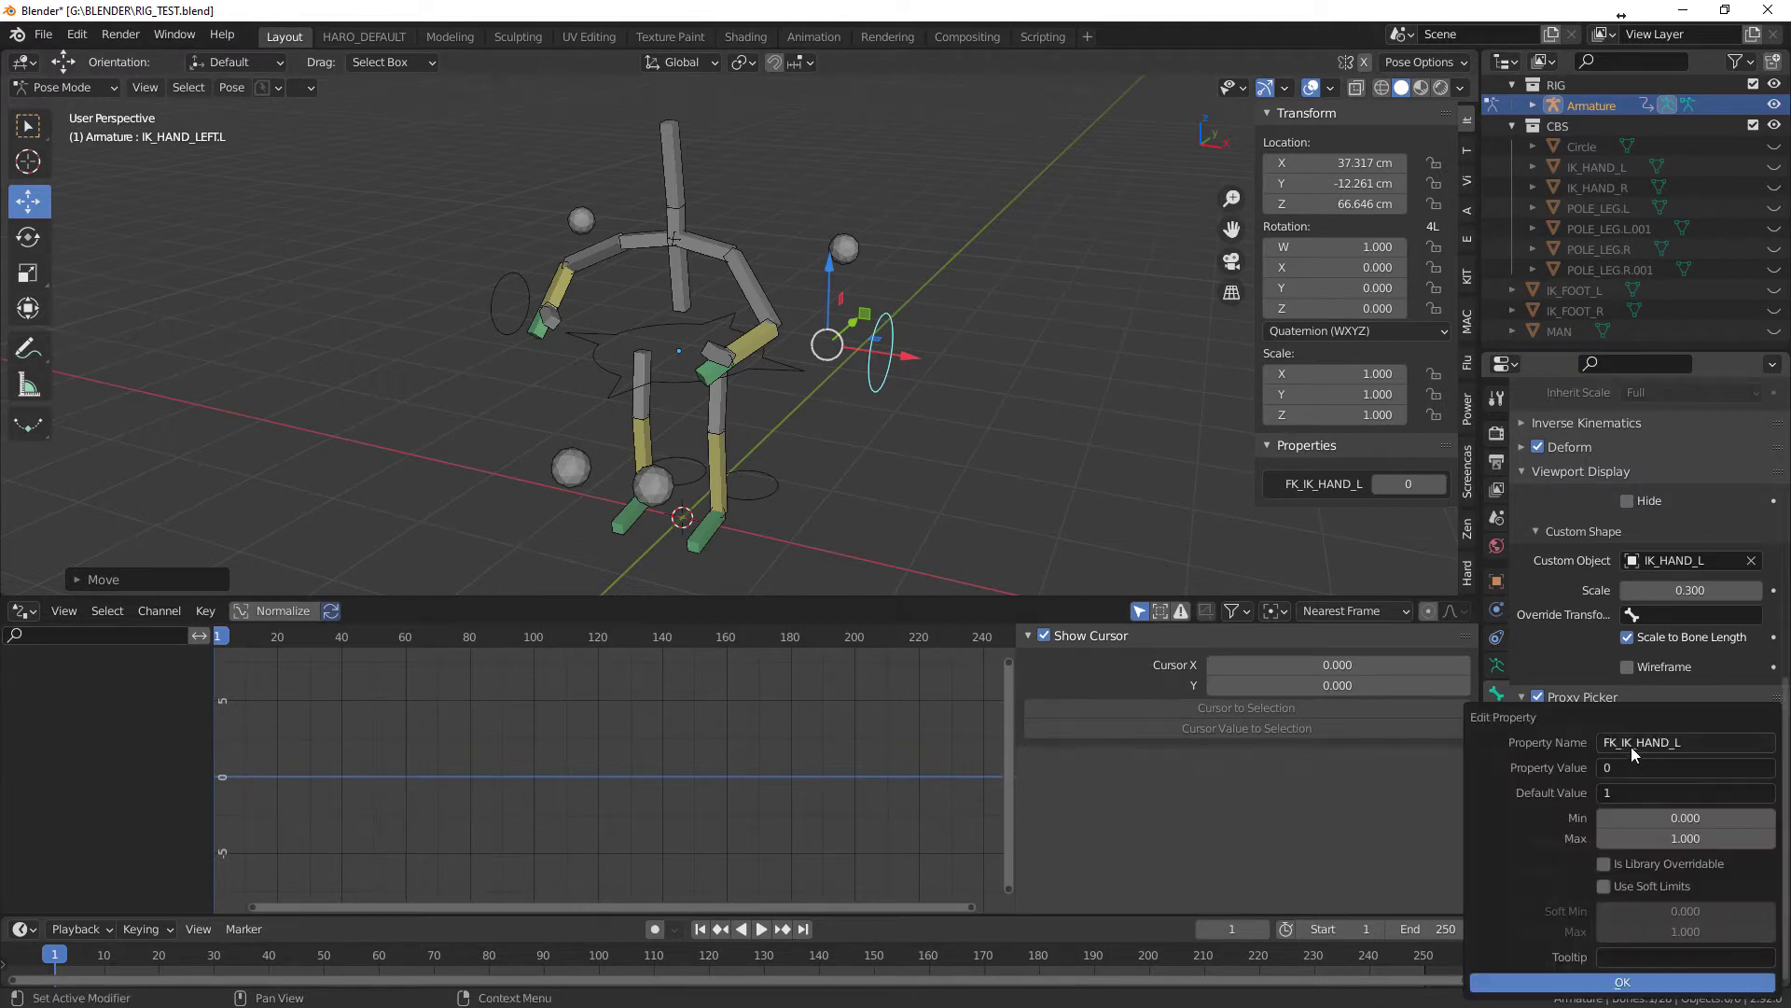
left_click(1628, 765)
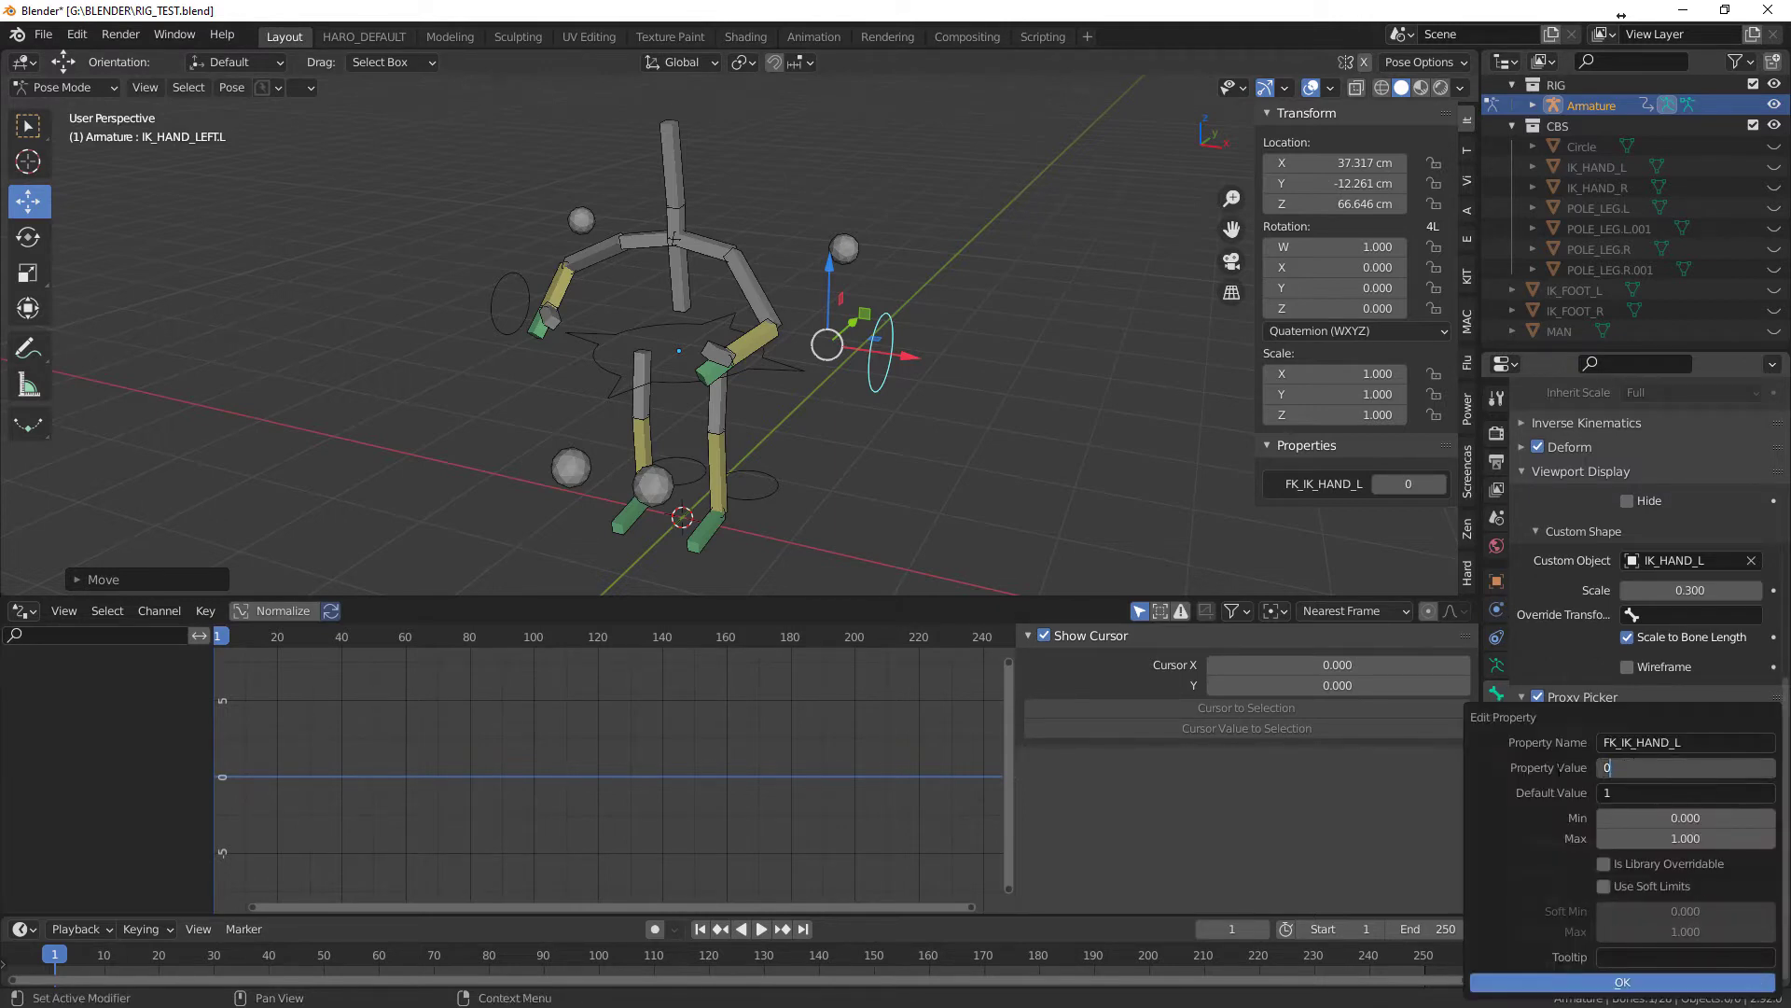
key("BackSpace")
type("1.0")
left_click(1628, 794)
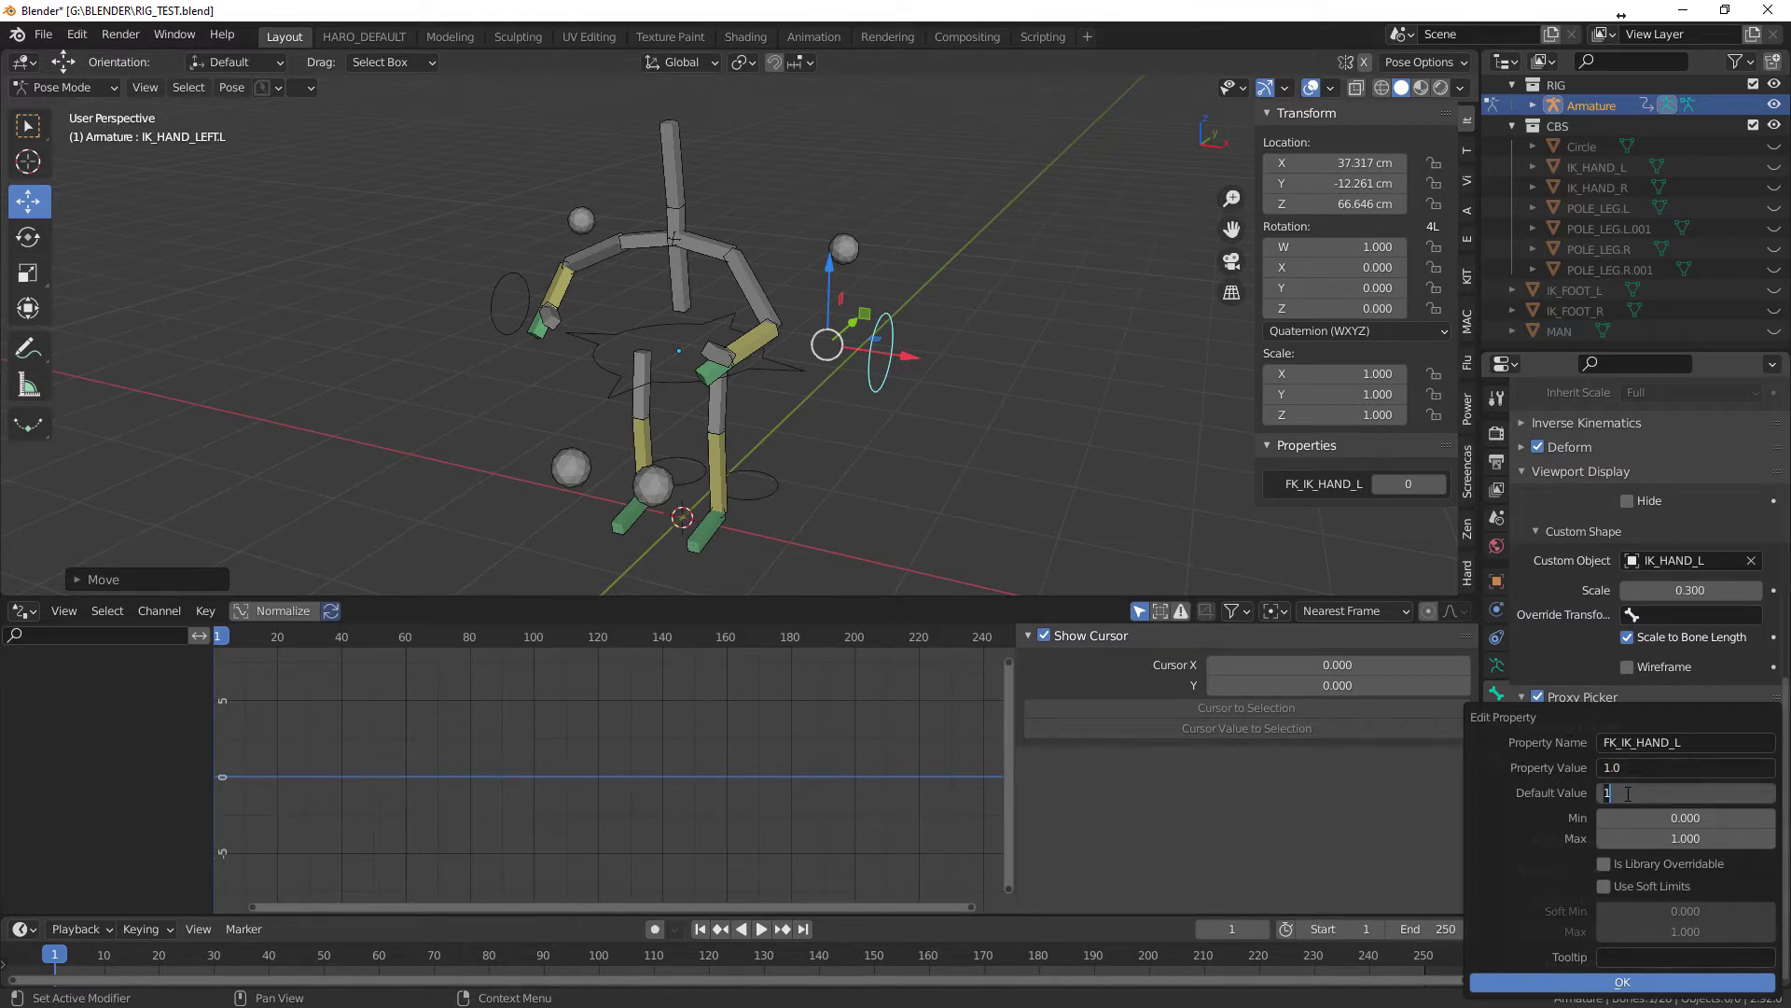
type(".0")
key("Return")
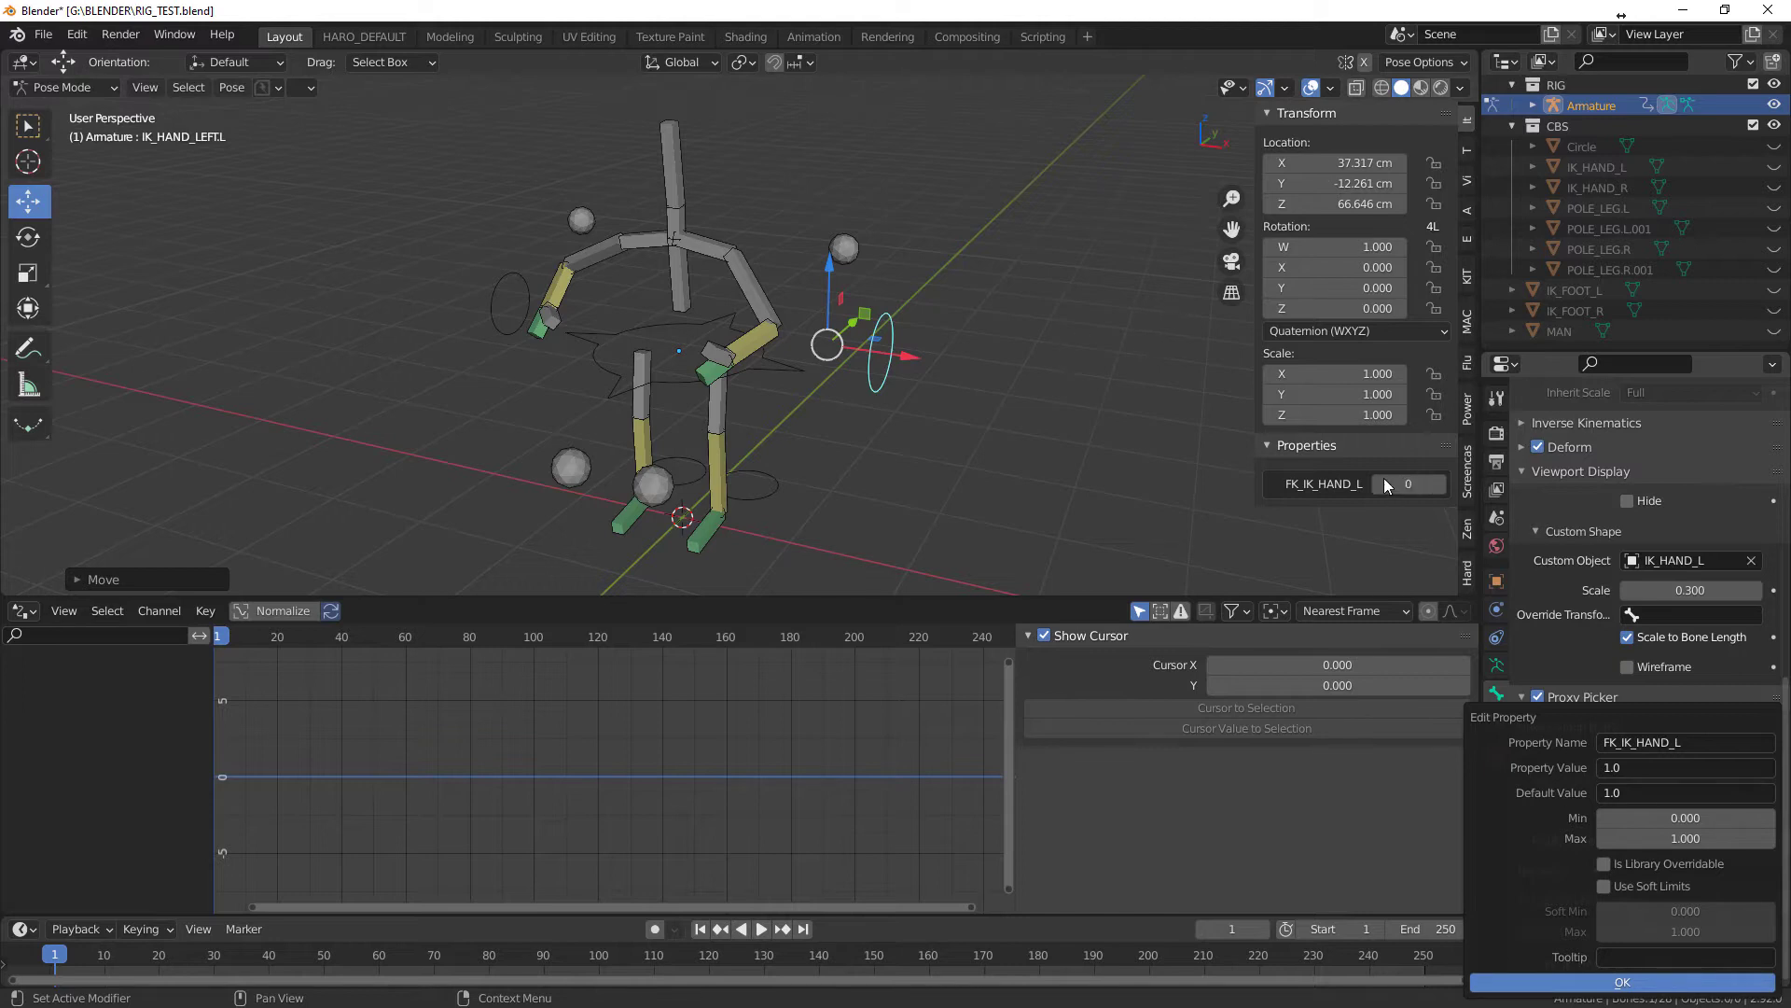
key("Return")
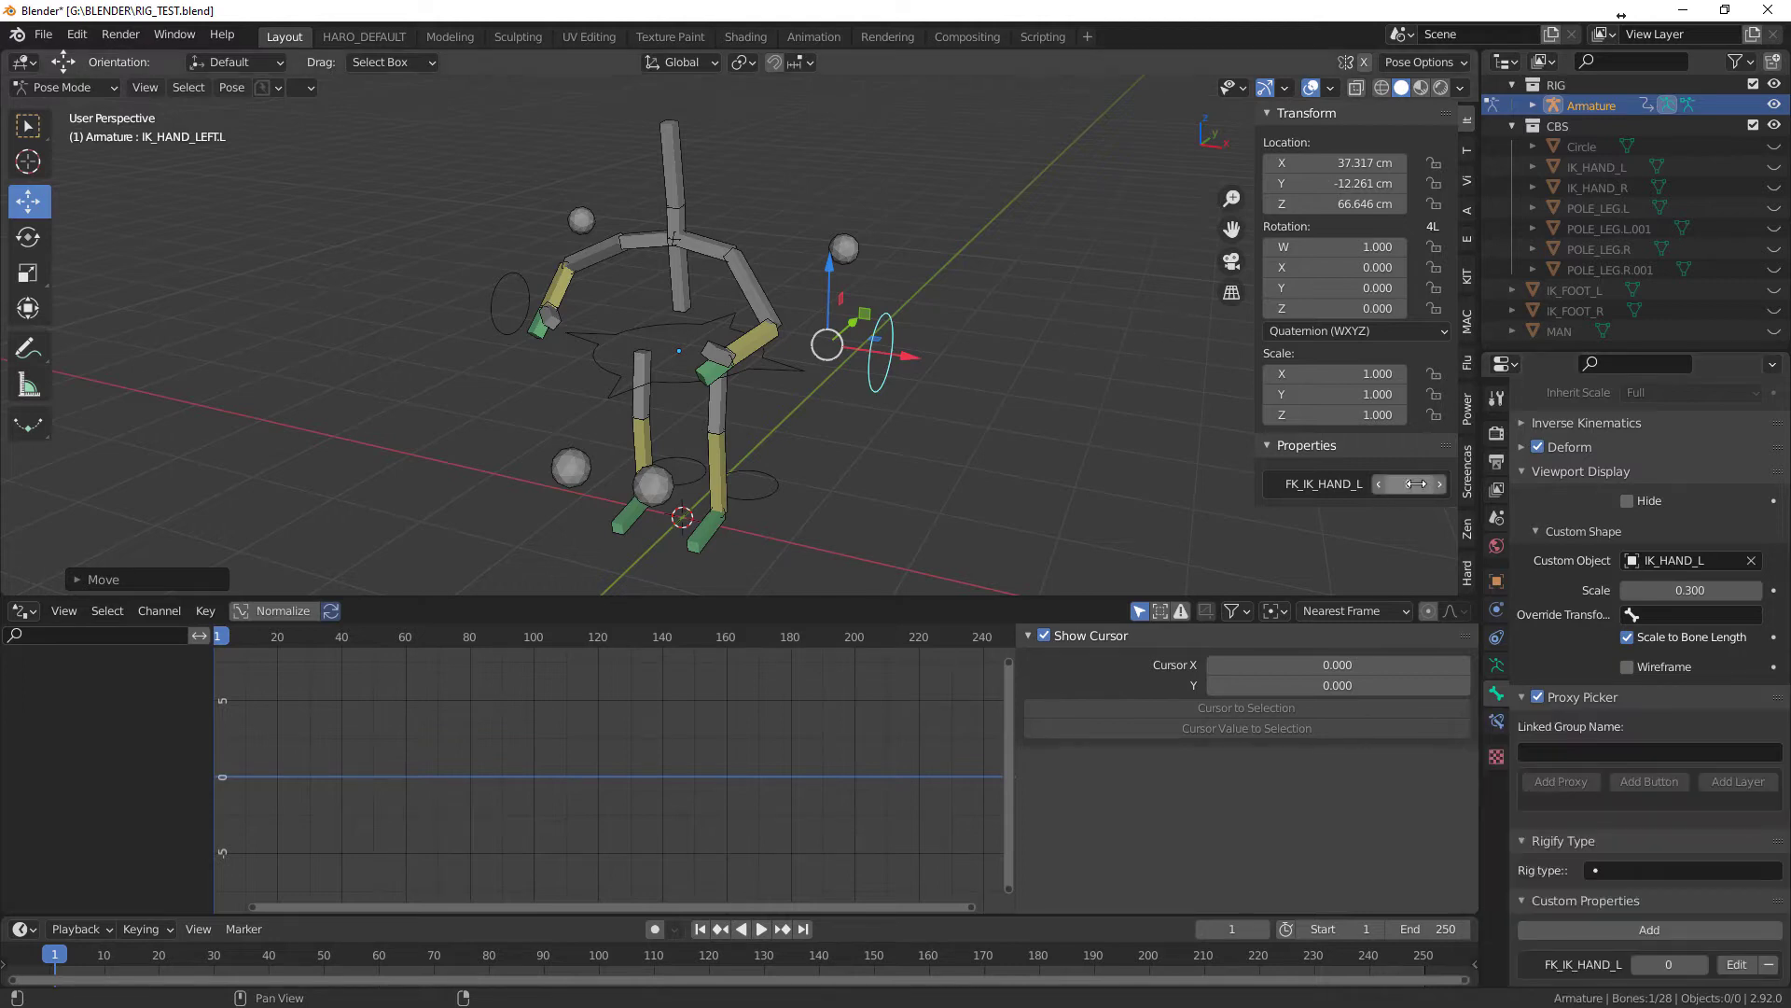
left_click(1379, 484)
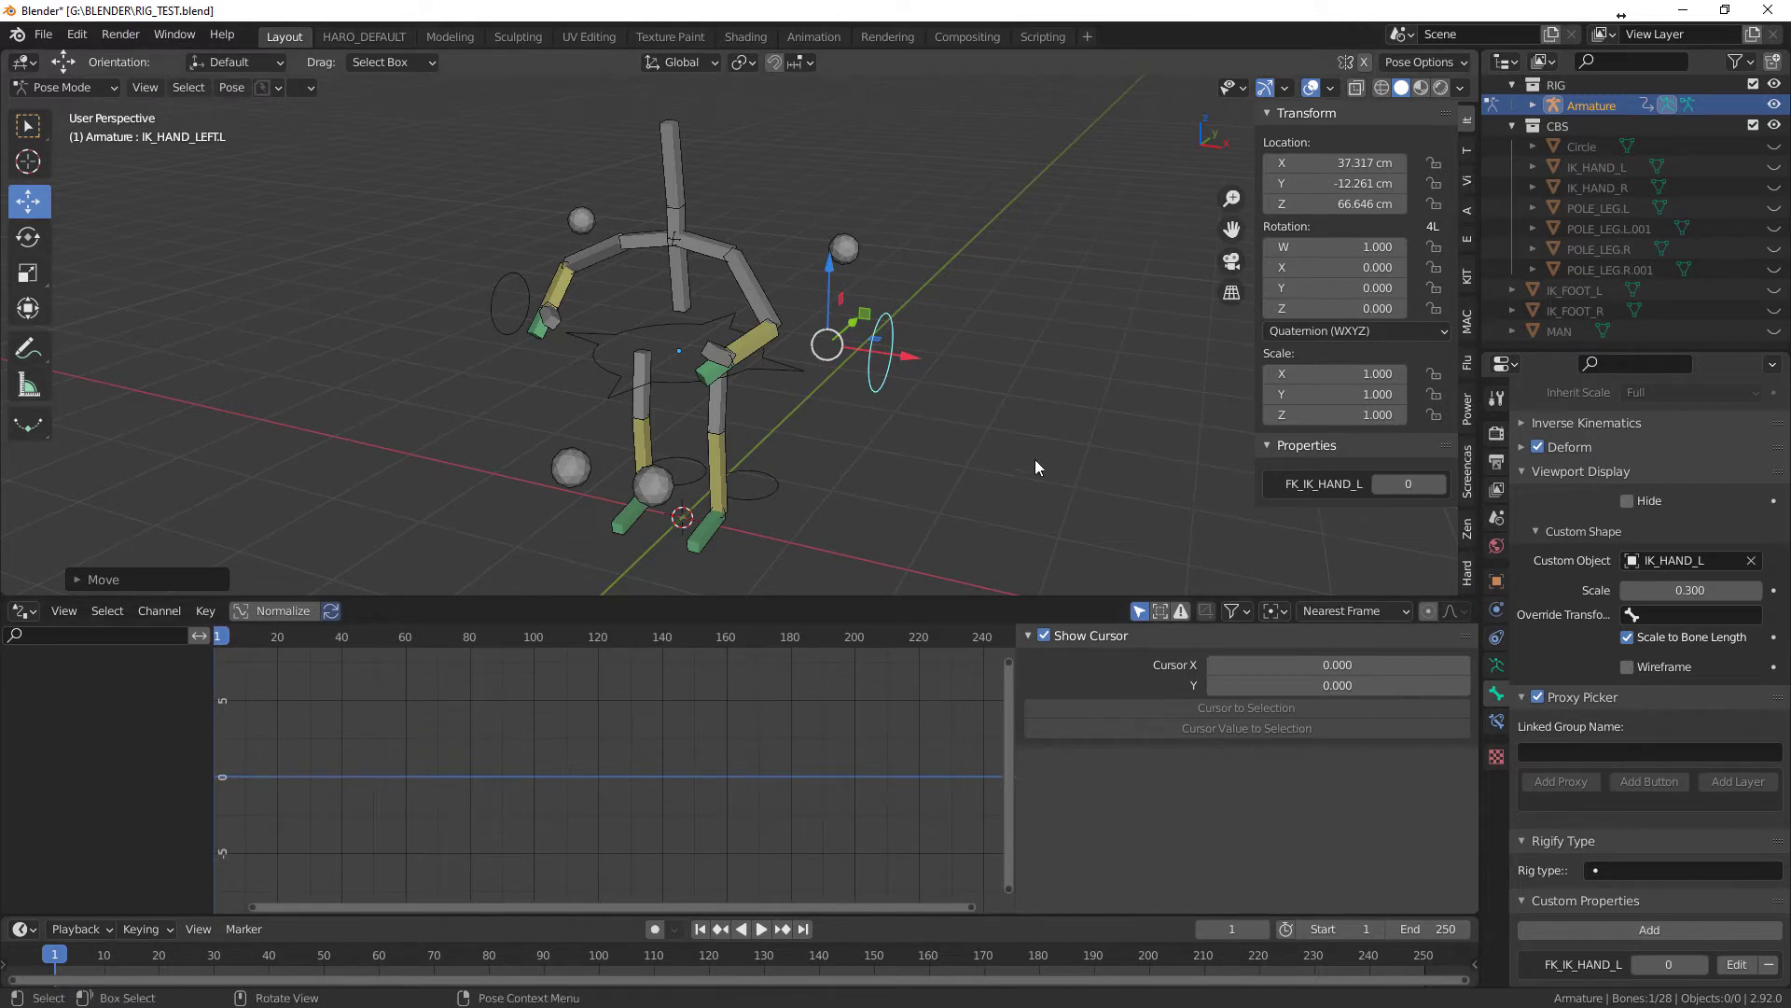
- Enlarge the driver editor and update the dependencies of the IK influence driver on the arm02.L bone
left_click_drag(1094, 598, 1124, 511)
left_click(743, 308)
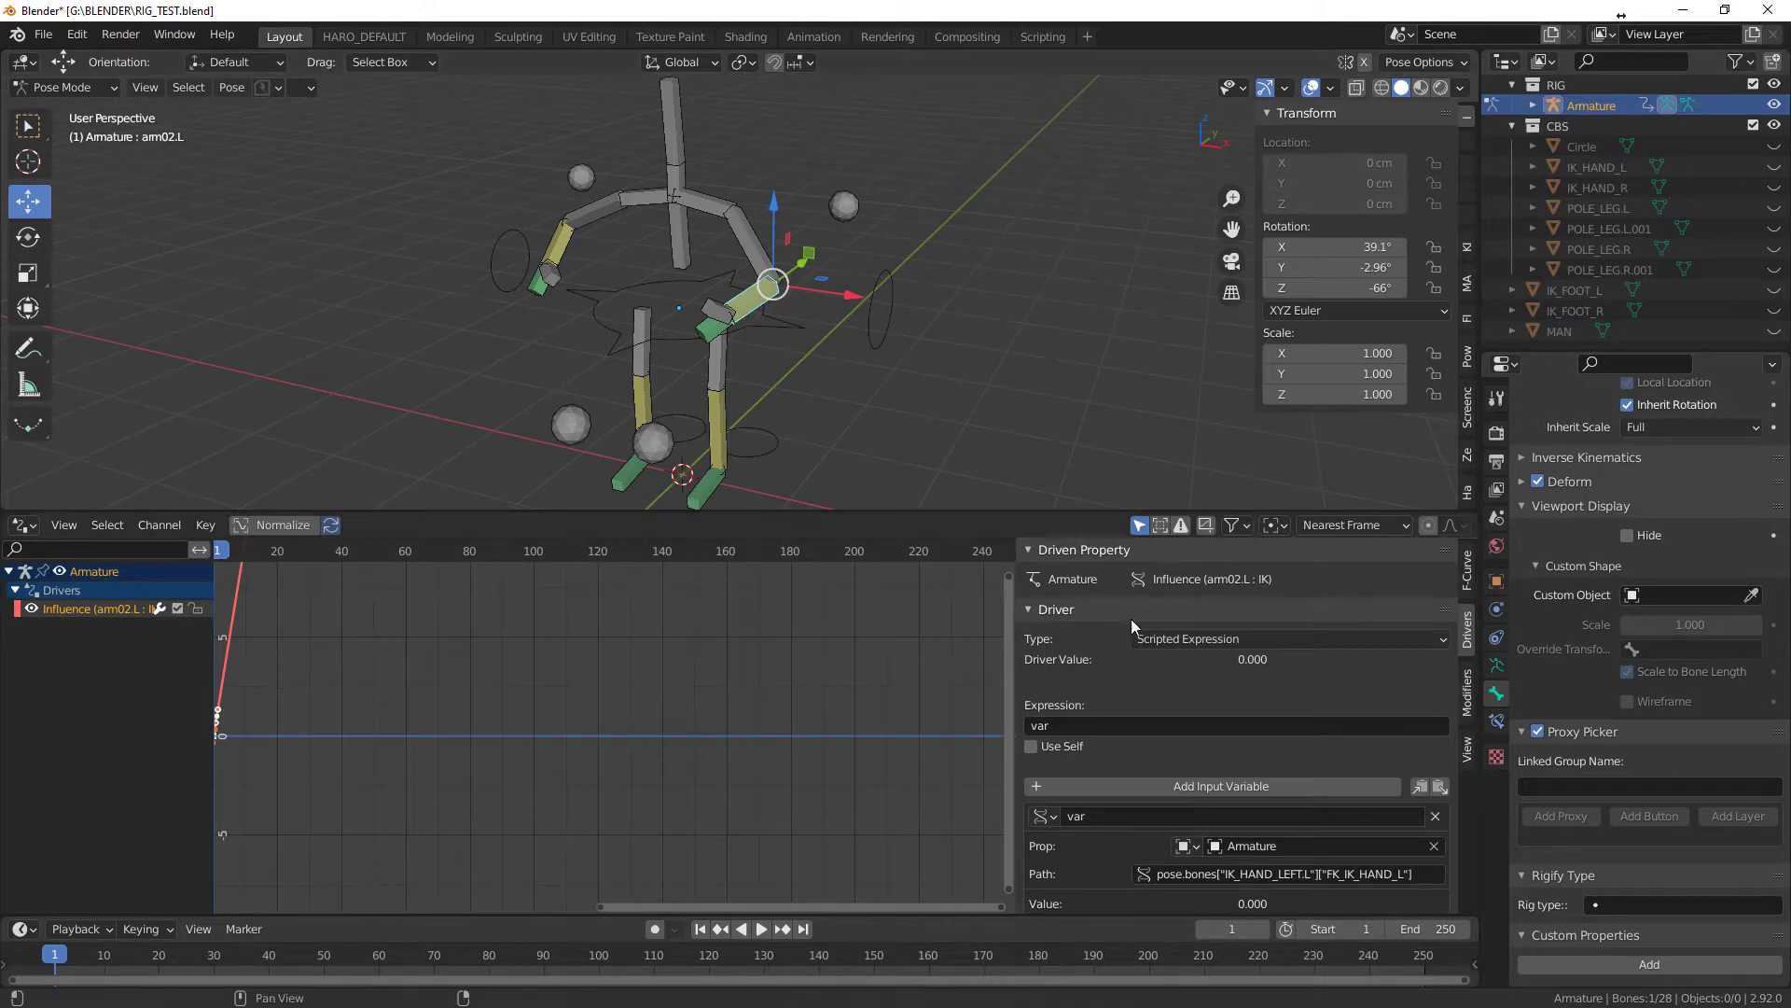
scroll(1213, 709, "down", 2)
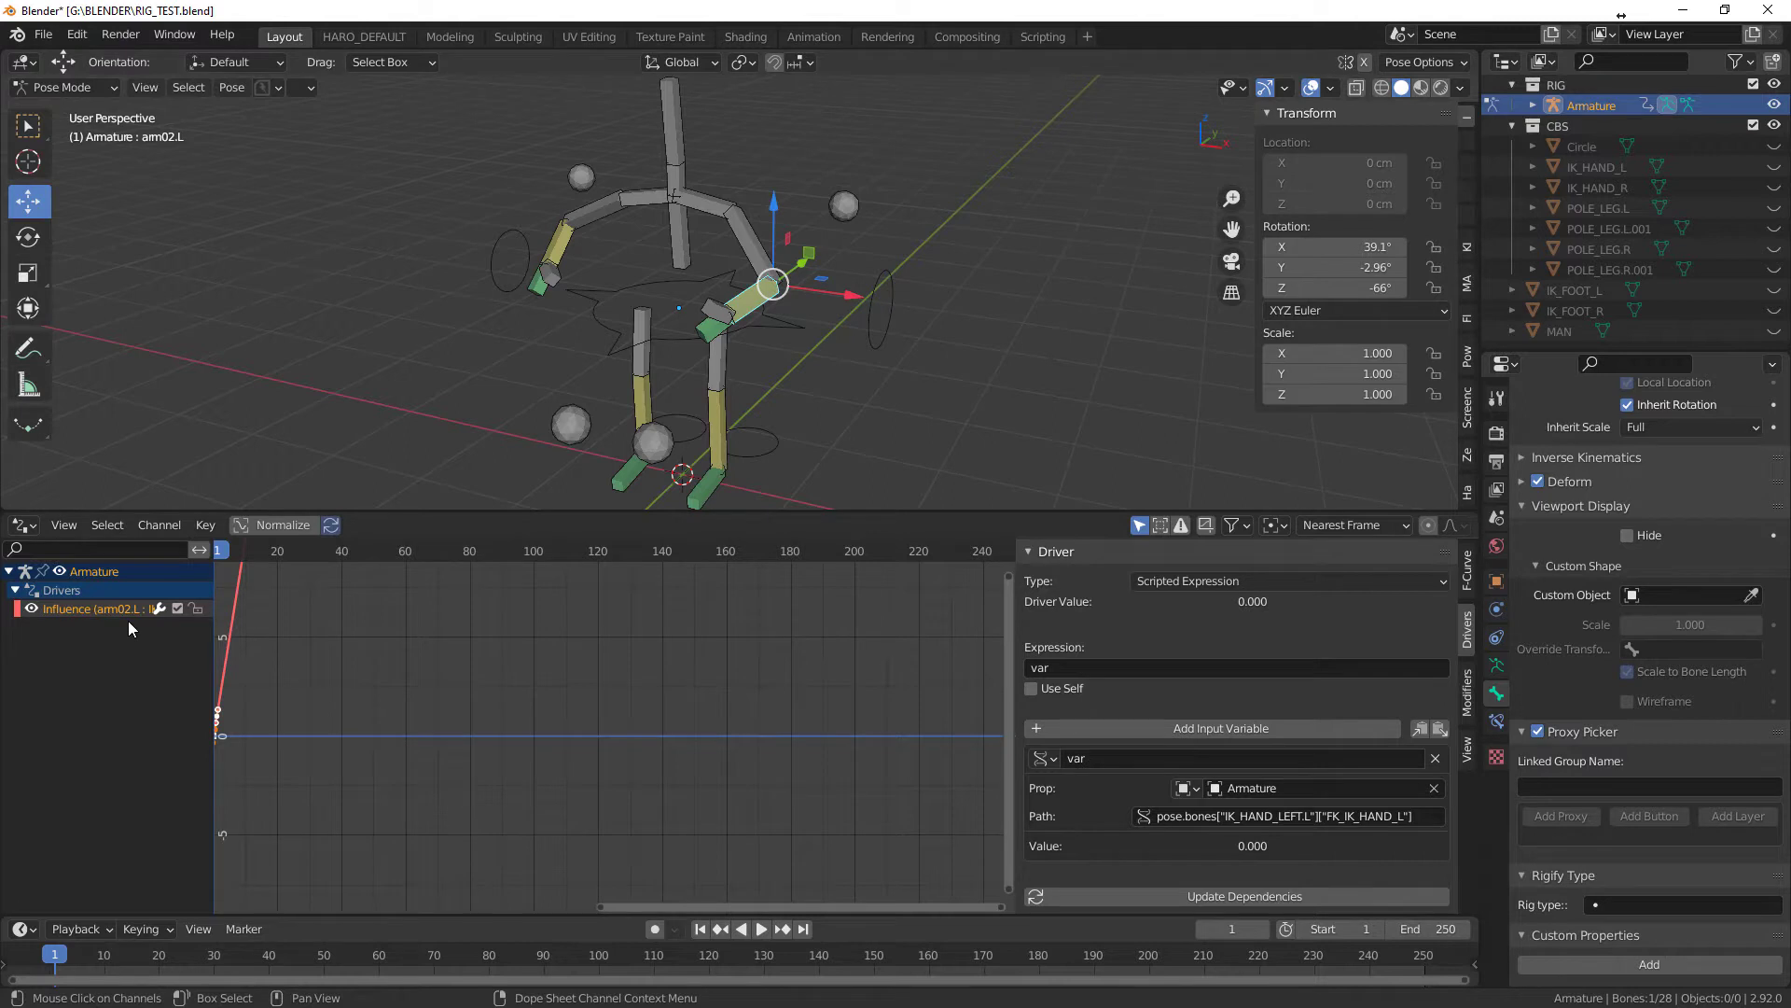
left_click(1140, 895)
left_click(1140, 895)
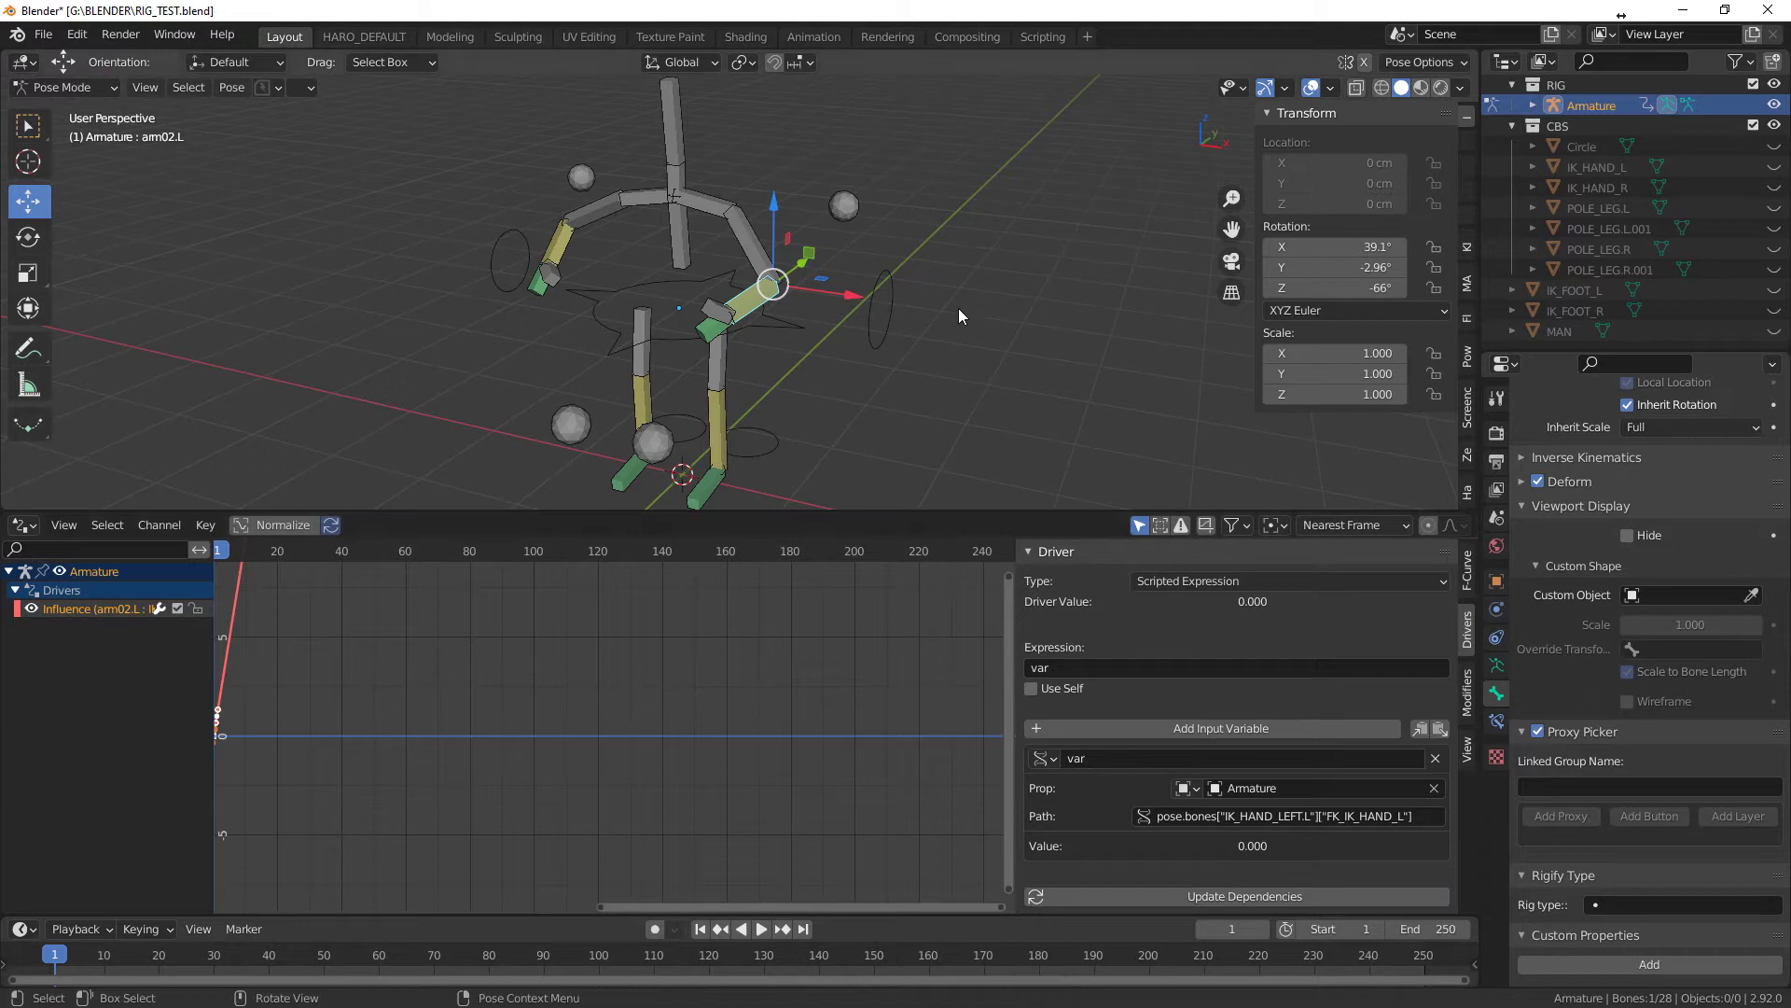
- Edit the left hand IK control's FK_IK_HAND_L custom property, setting both its value and default value to 1.0
left_click(866, 310)
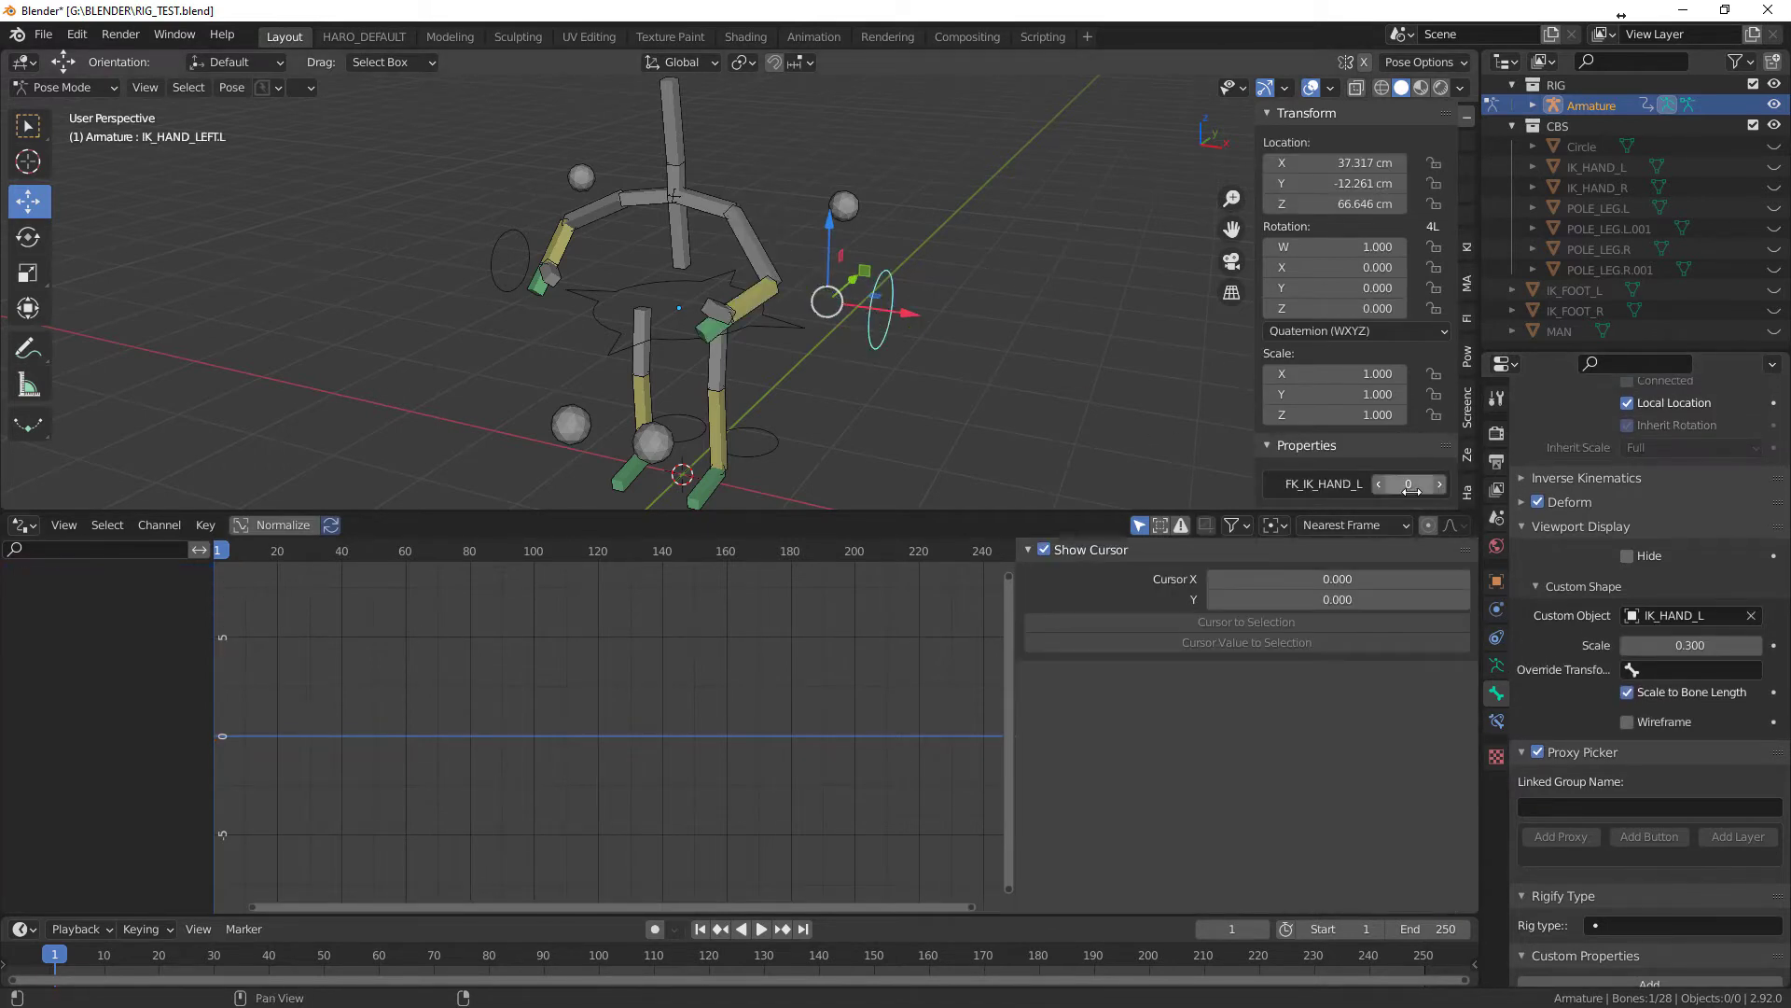
left_click_drag(1136, 511, 1137, 553)
scroll(1615, 927, "down", 2)
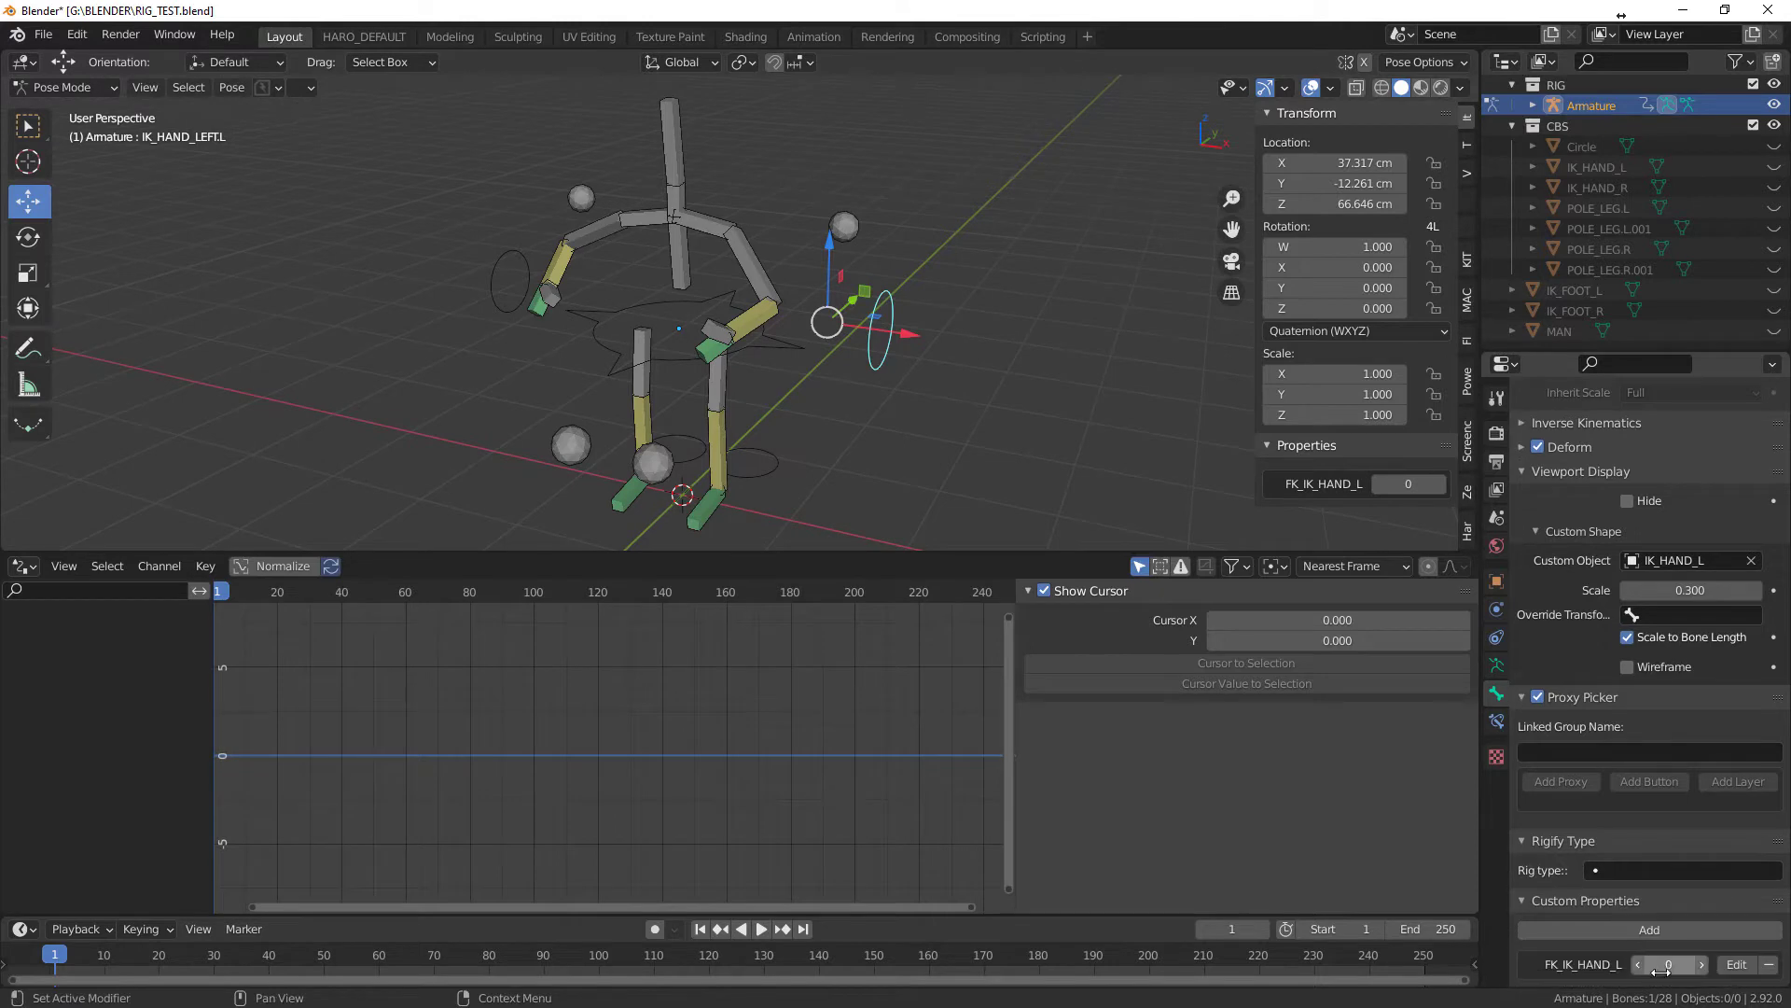
left_click(1736, 963)
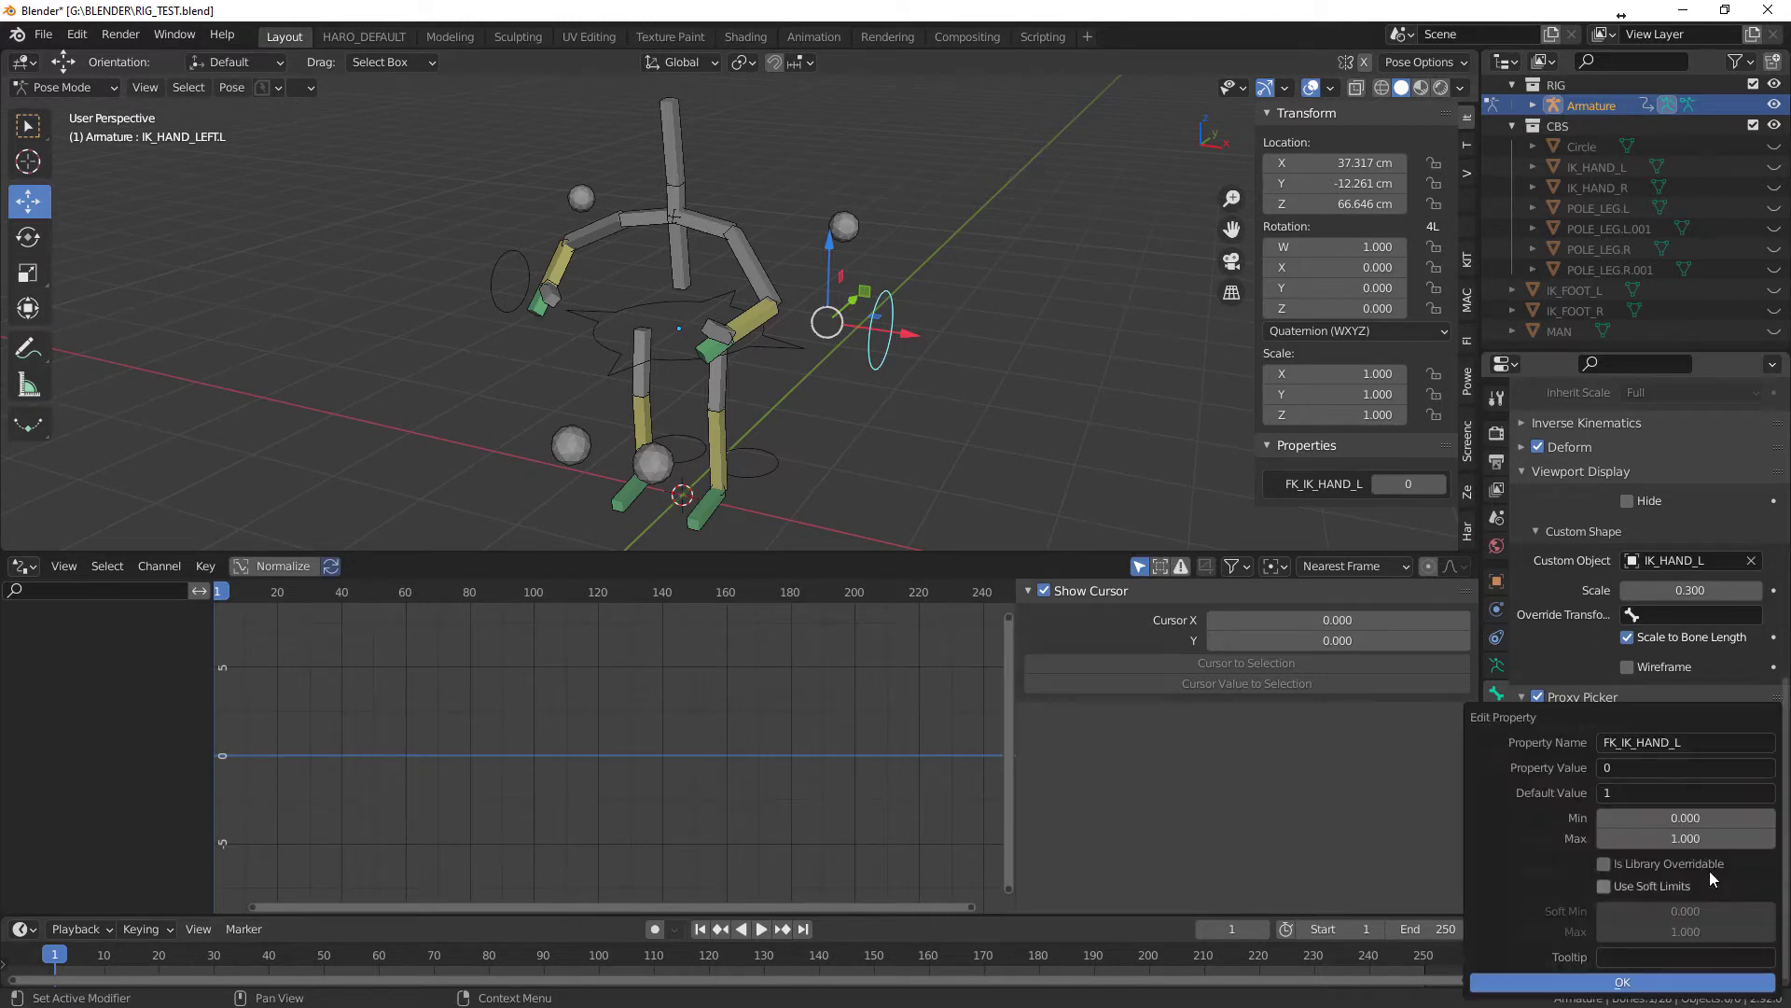
left_click(1637, 769)
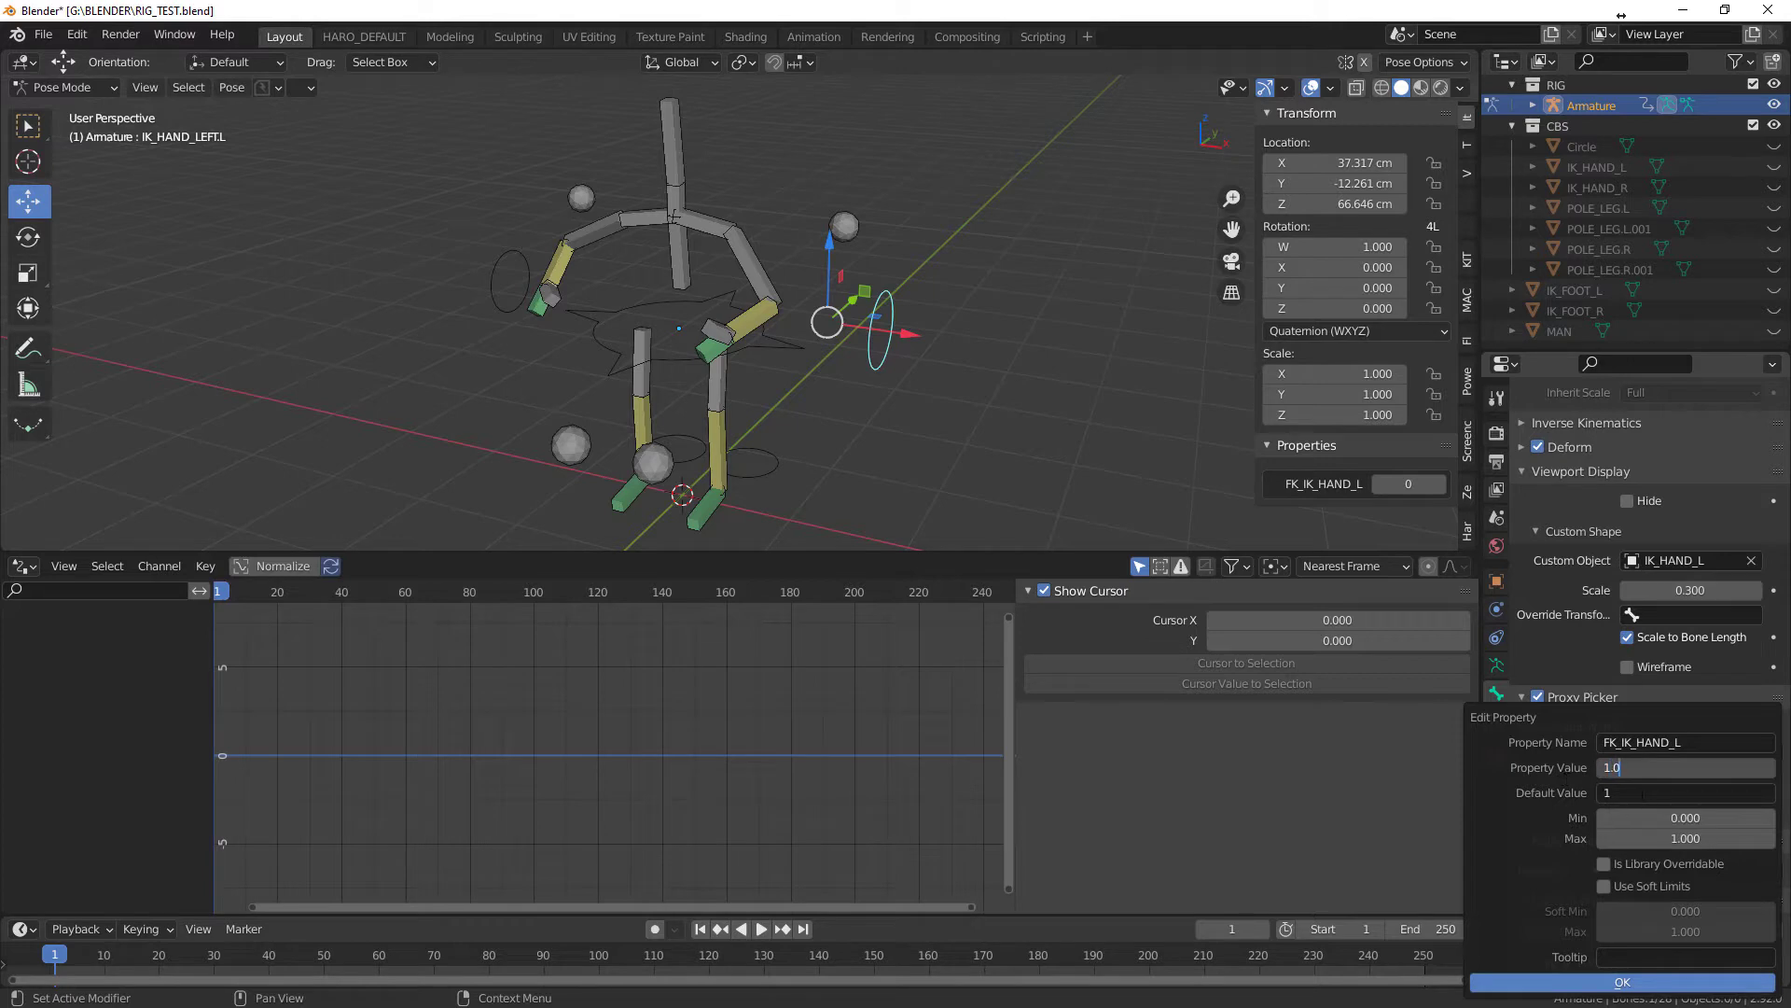
left_click(1644, 794)
type(".0")
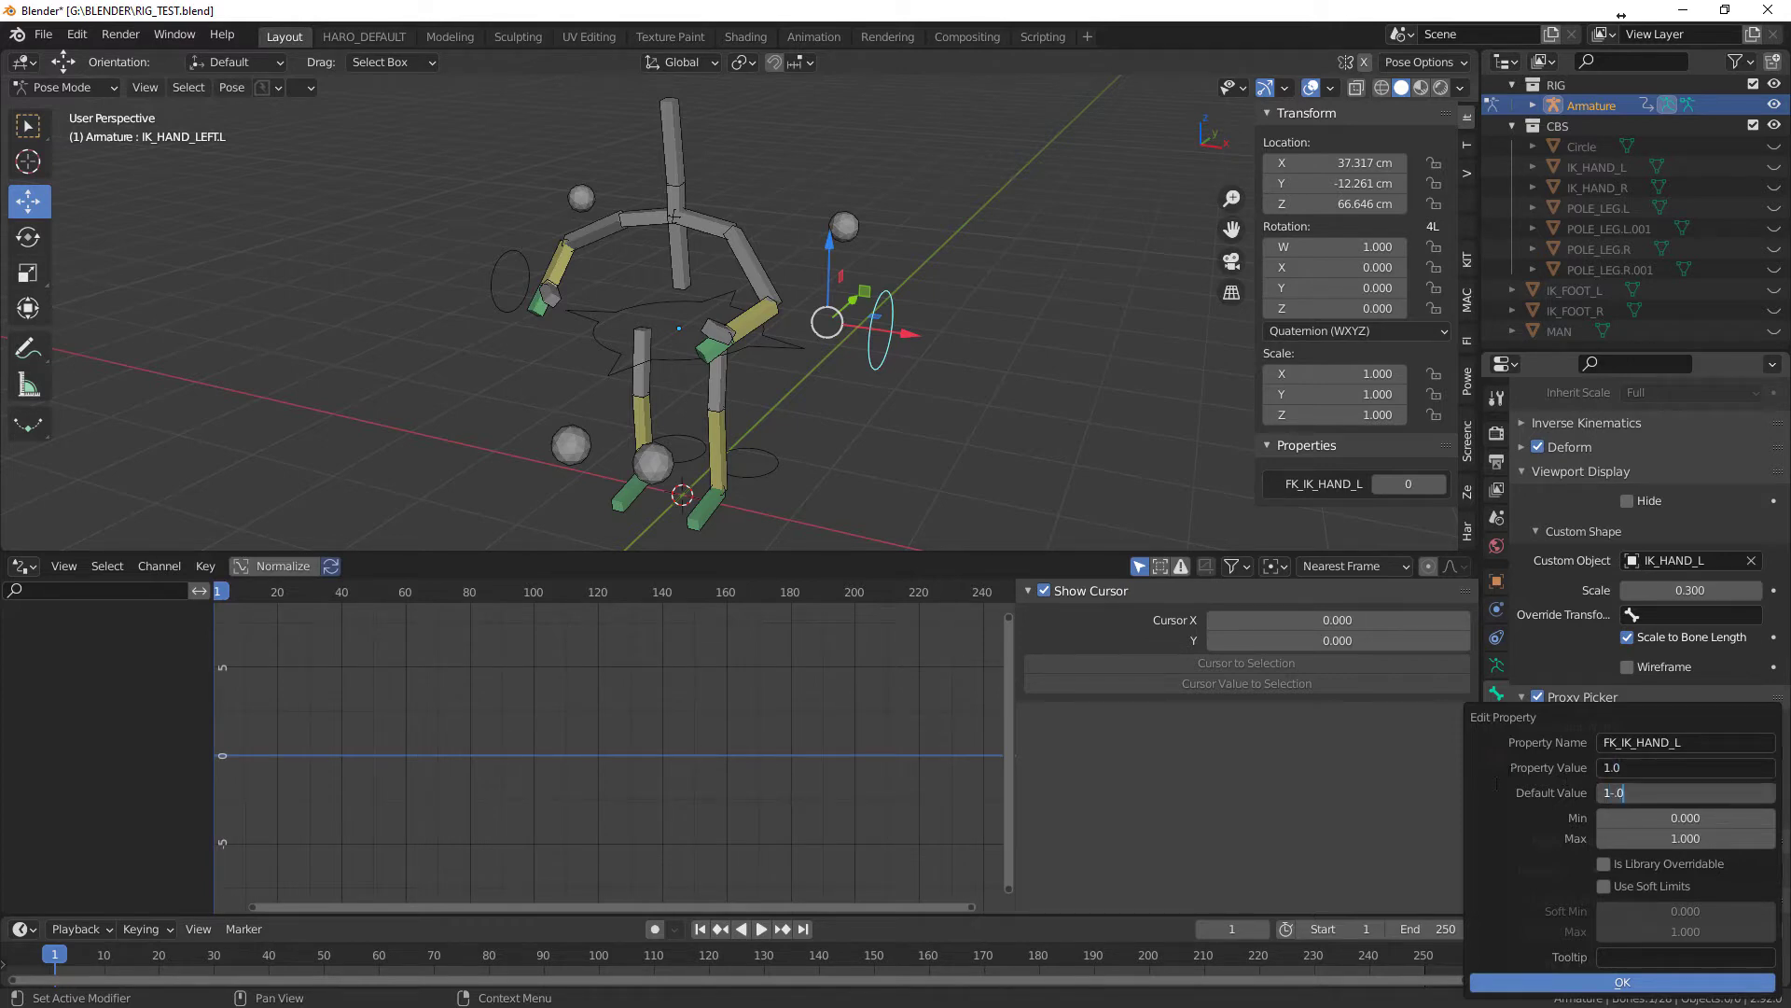
key("BackSpace")
type("0")
key("Return")
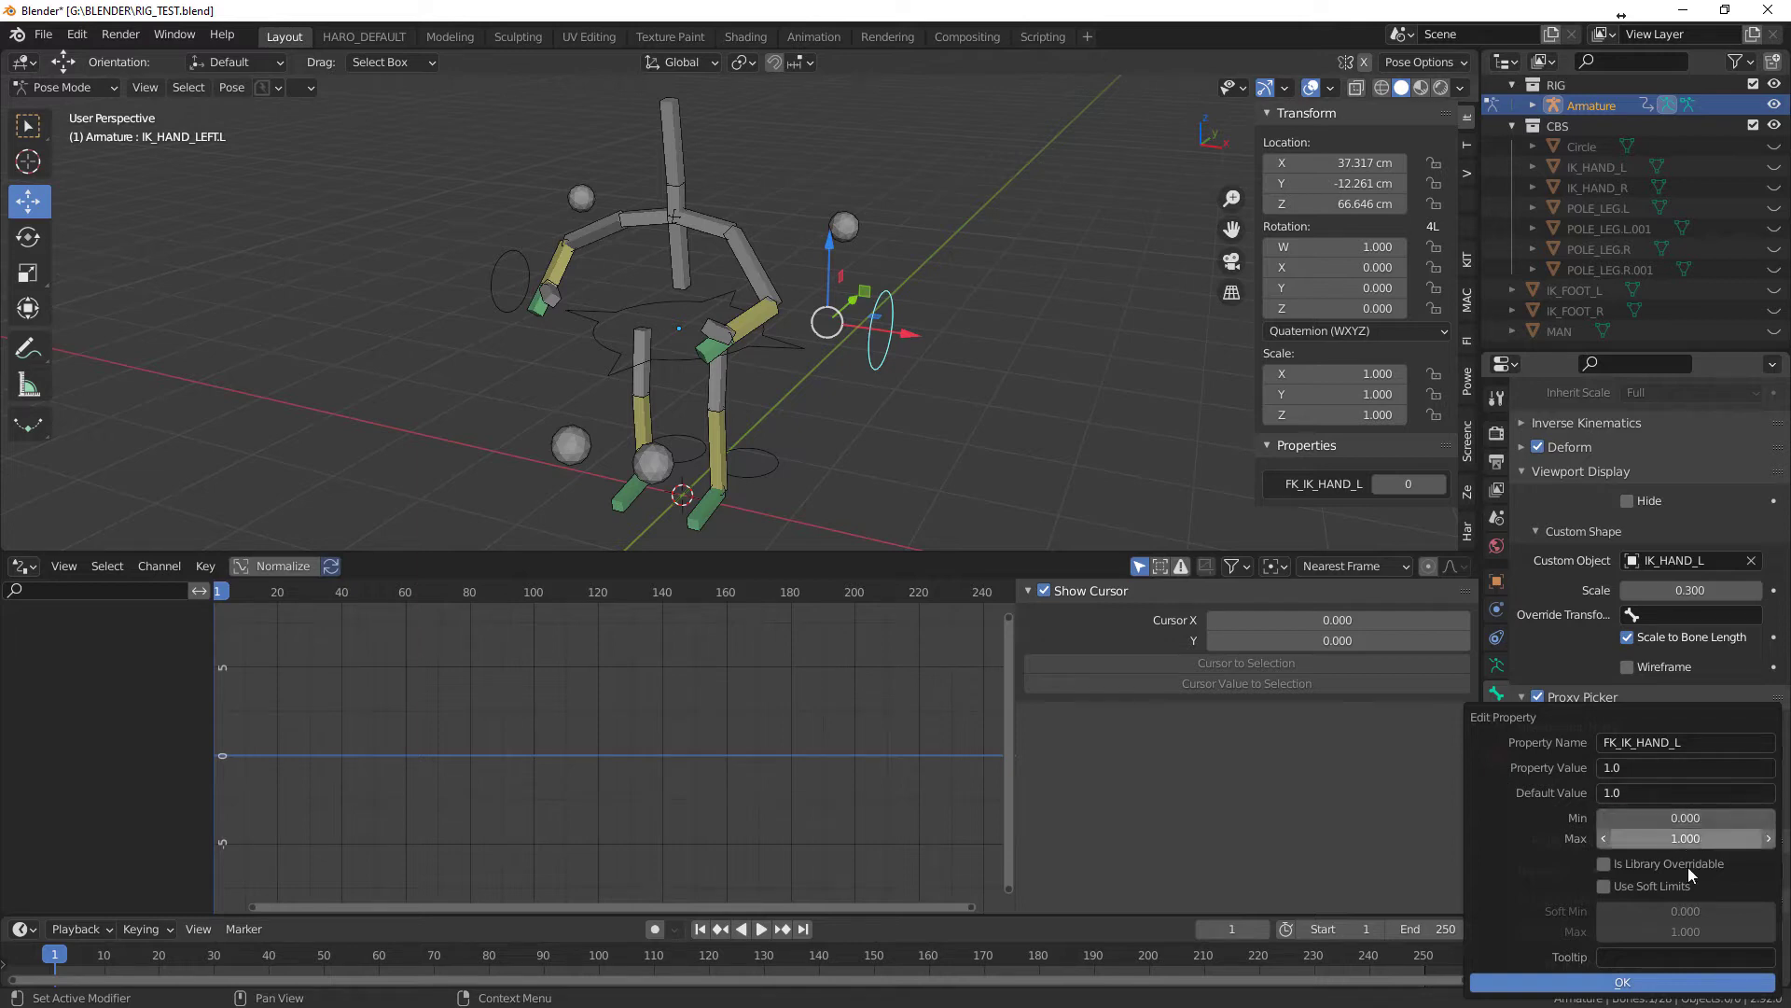
left_click(1684, 987)
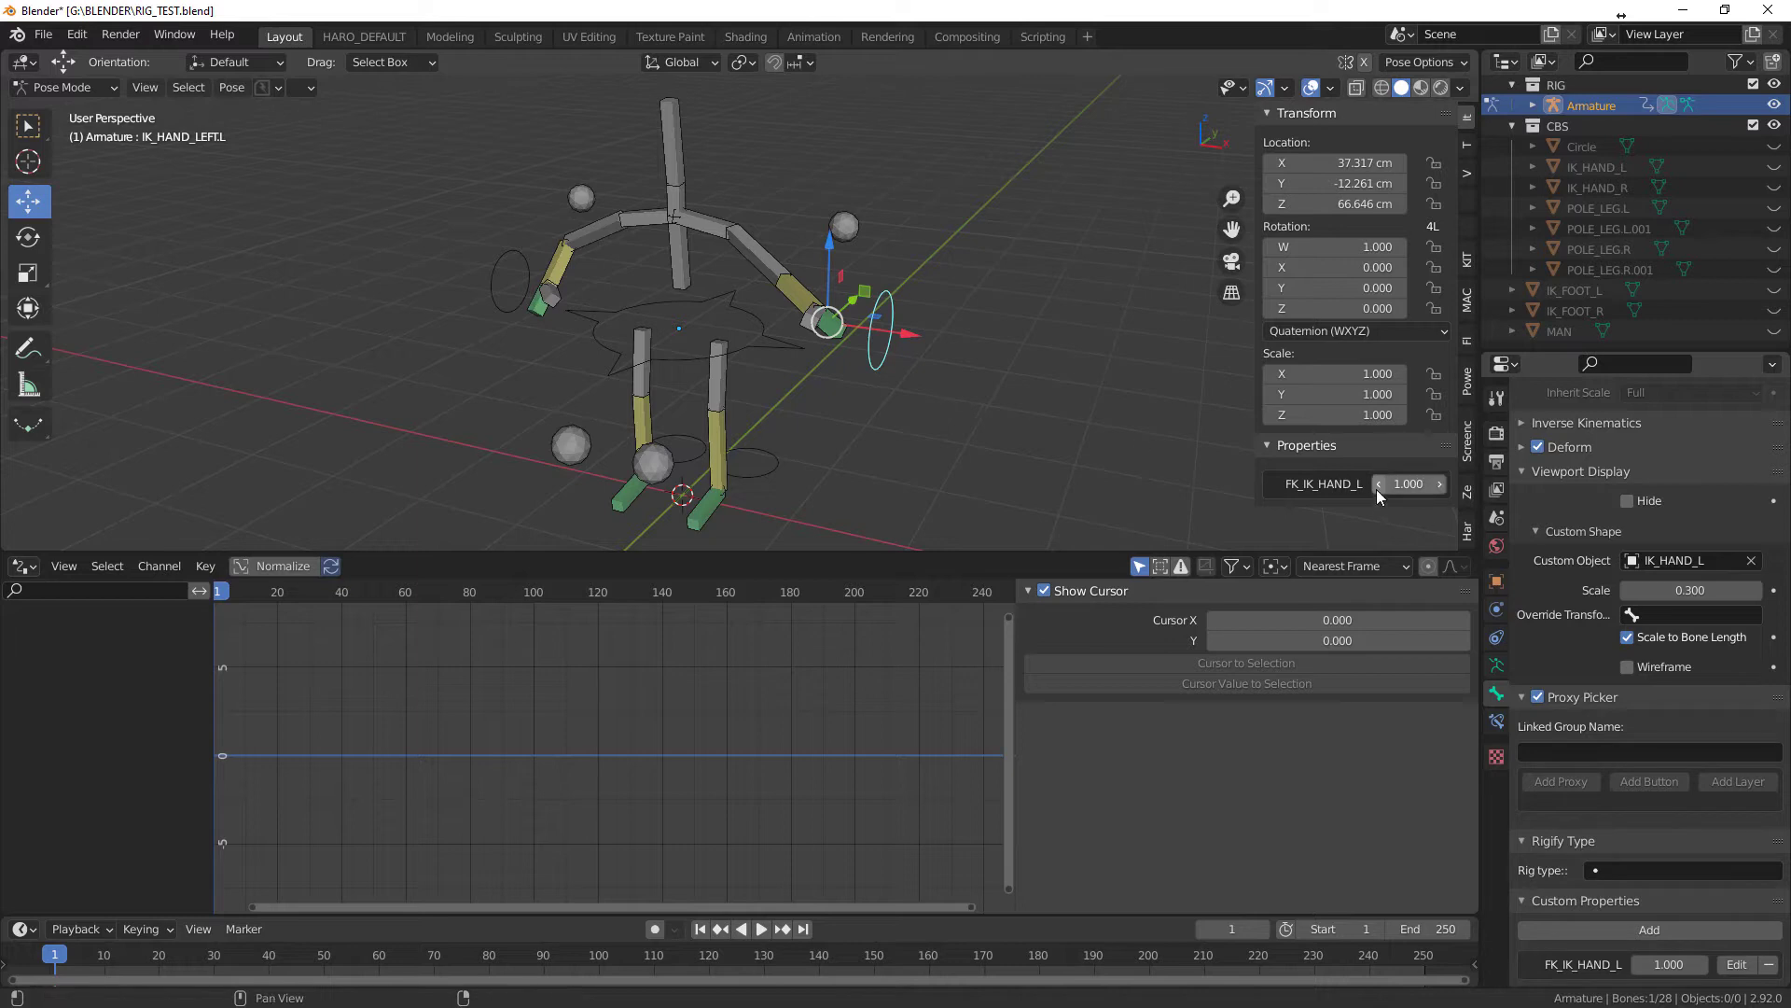
- Scrub FK_IK_HAND_L to test the FK/IK blend on the left arm, and enlarge the 3D viewport
left_click_drag(1379, 485, 1419, 487)
left_click_drag(756, 551, 742, 780)
mouse_move(868, 630)
middle_mouse_down()
mouse_move(781, 584)
mouse_move(875, 613)
middle_mouse_up()
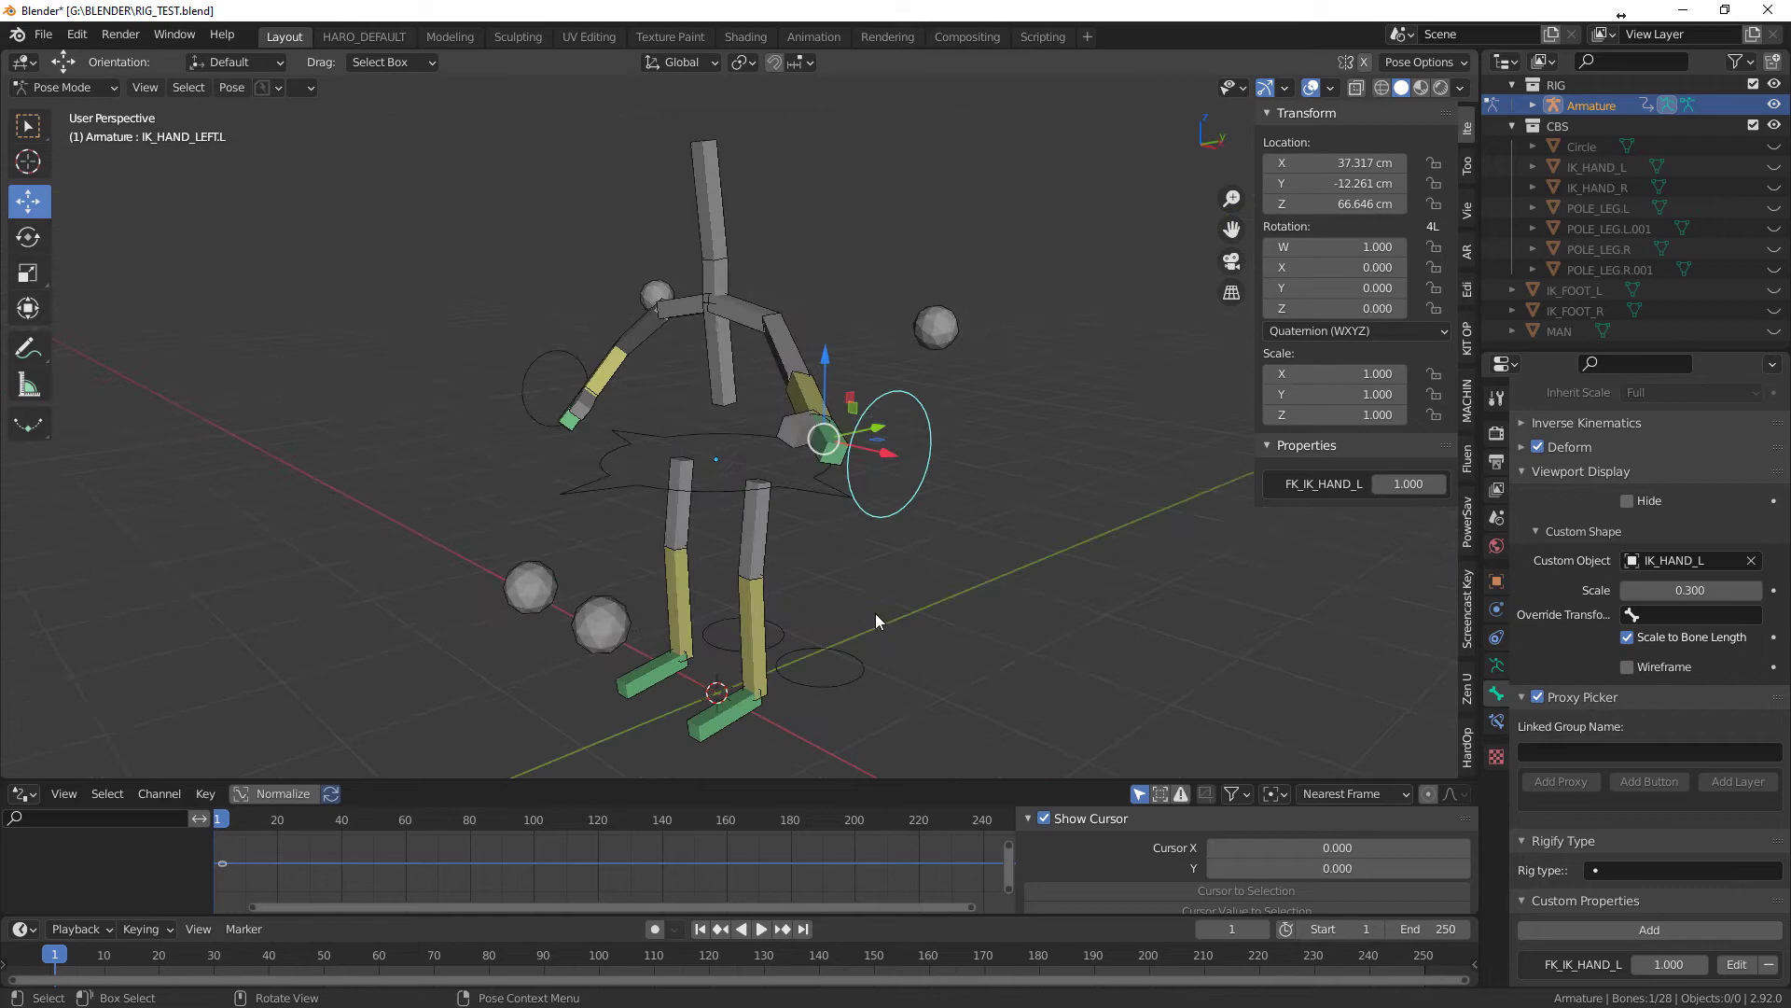
- Move the right hand IK control, and lower the Root control to about X 21 cm, Y -53 cm, Z -46 cm
left_click(579, 382)
middle_click_drag(540, 373, 452, 484)
middle_click_drag(791, 539, 956, 495)
left_click(869, 478)
key("g")
left_click(911, 652)
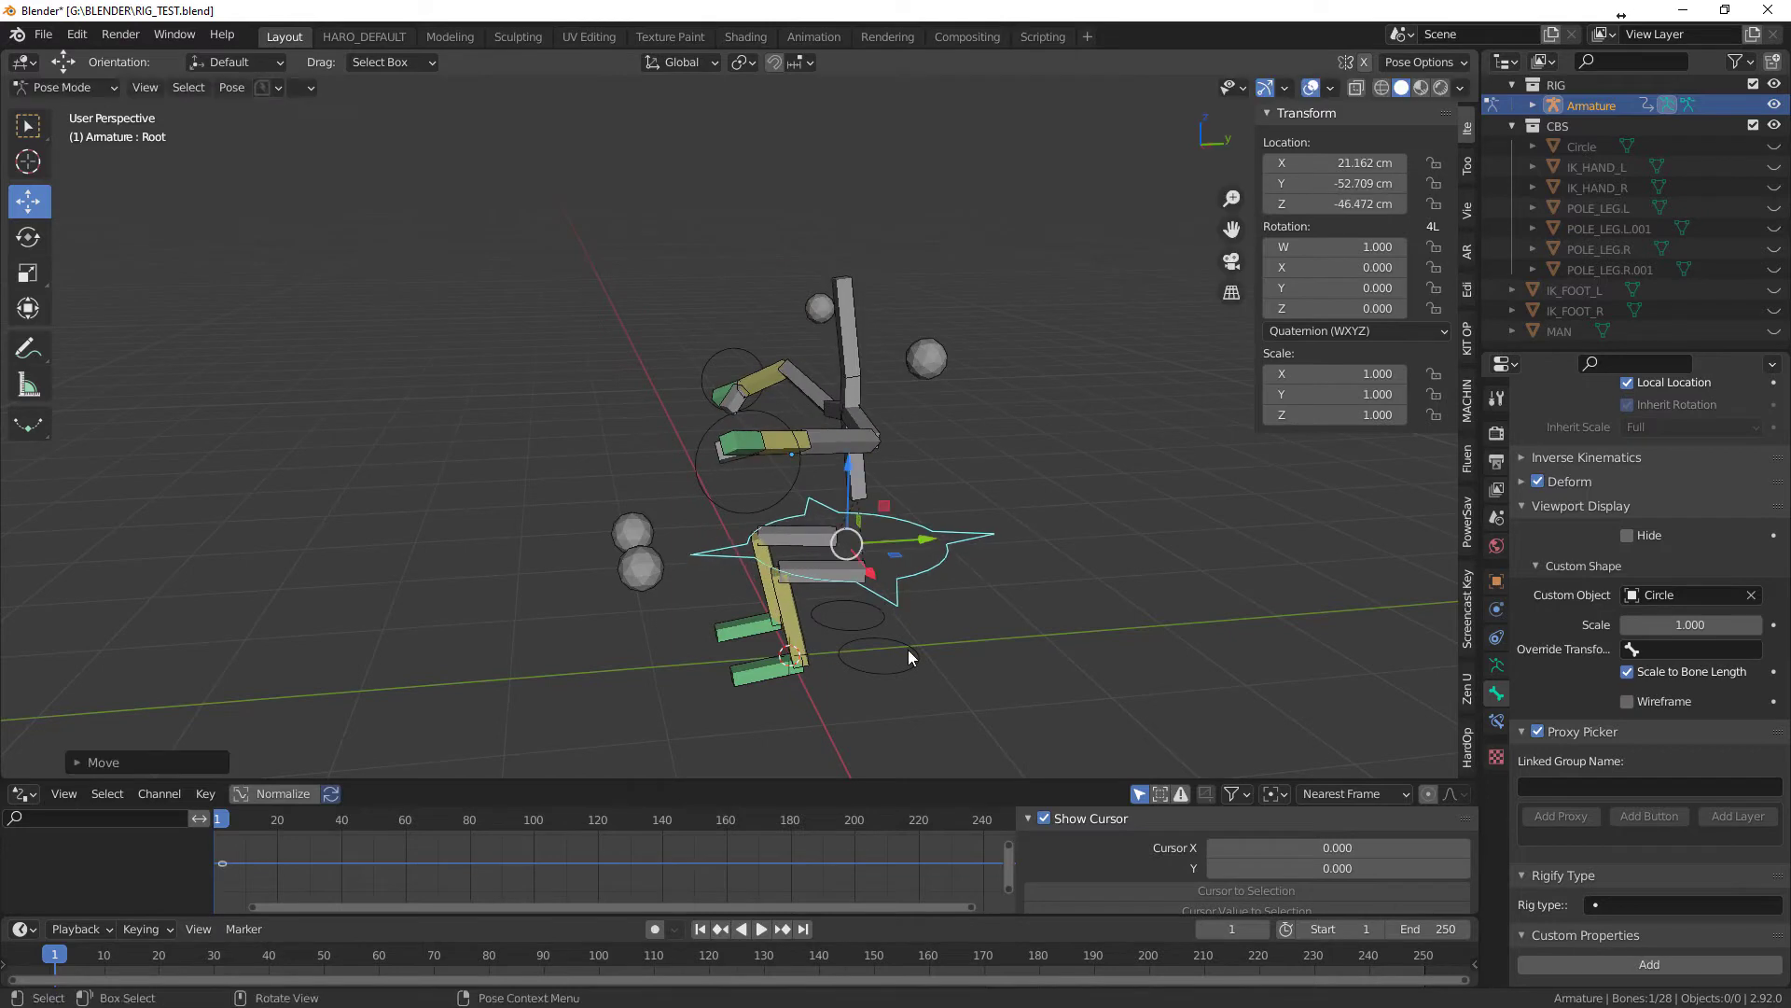
- Move the left foot IK target to about X 9 cm, Y -45 cm, Z -4 cm, and raise the right hand IK control
left_click(912, 652)
key("g")
left_click(843, 644)
middle_click_drag(799, 381, 999, 384)
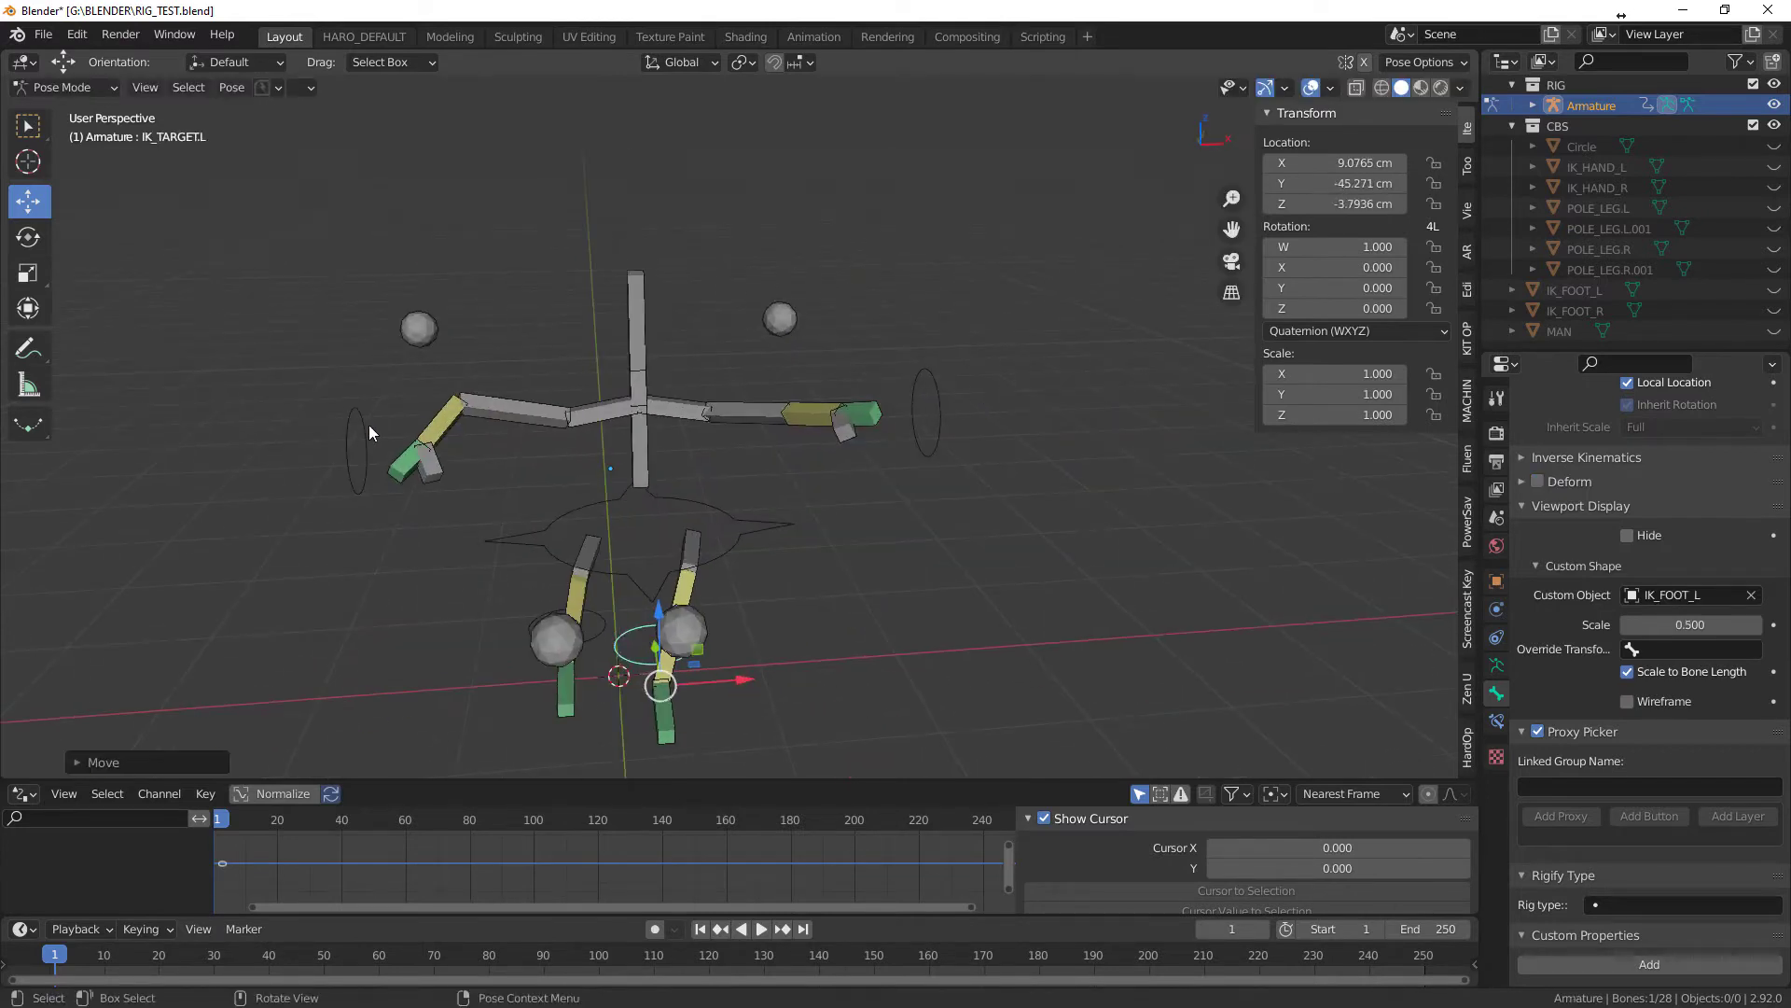
left_click(360, 427)
key("g")
left_click(344, 316)
- Select all bones with the left hand IK control active, and clear their location and rotation
middle_click_drag(737, 551, 858, 435)
left_click(858, 435)
middle_click_drag(939, 541, 903, 584)
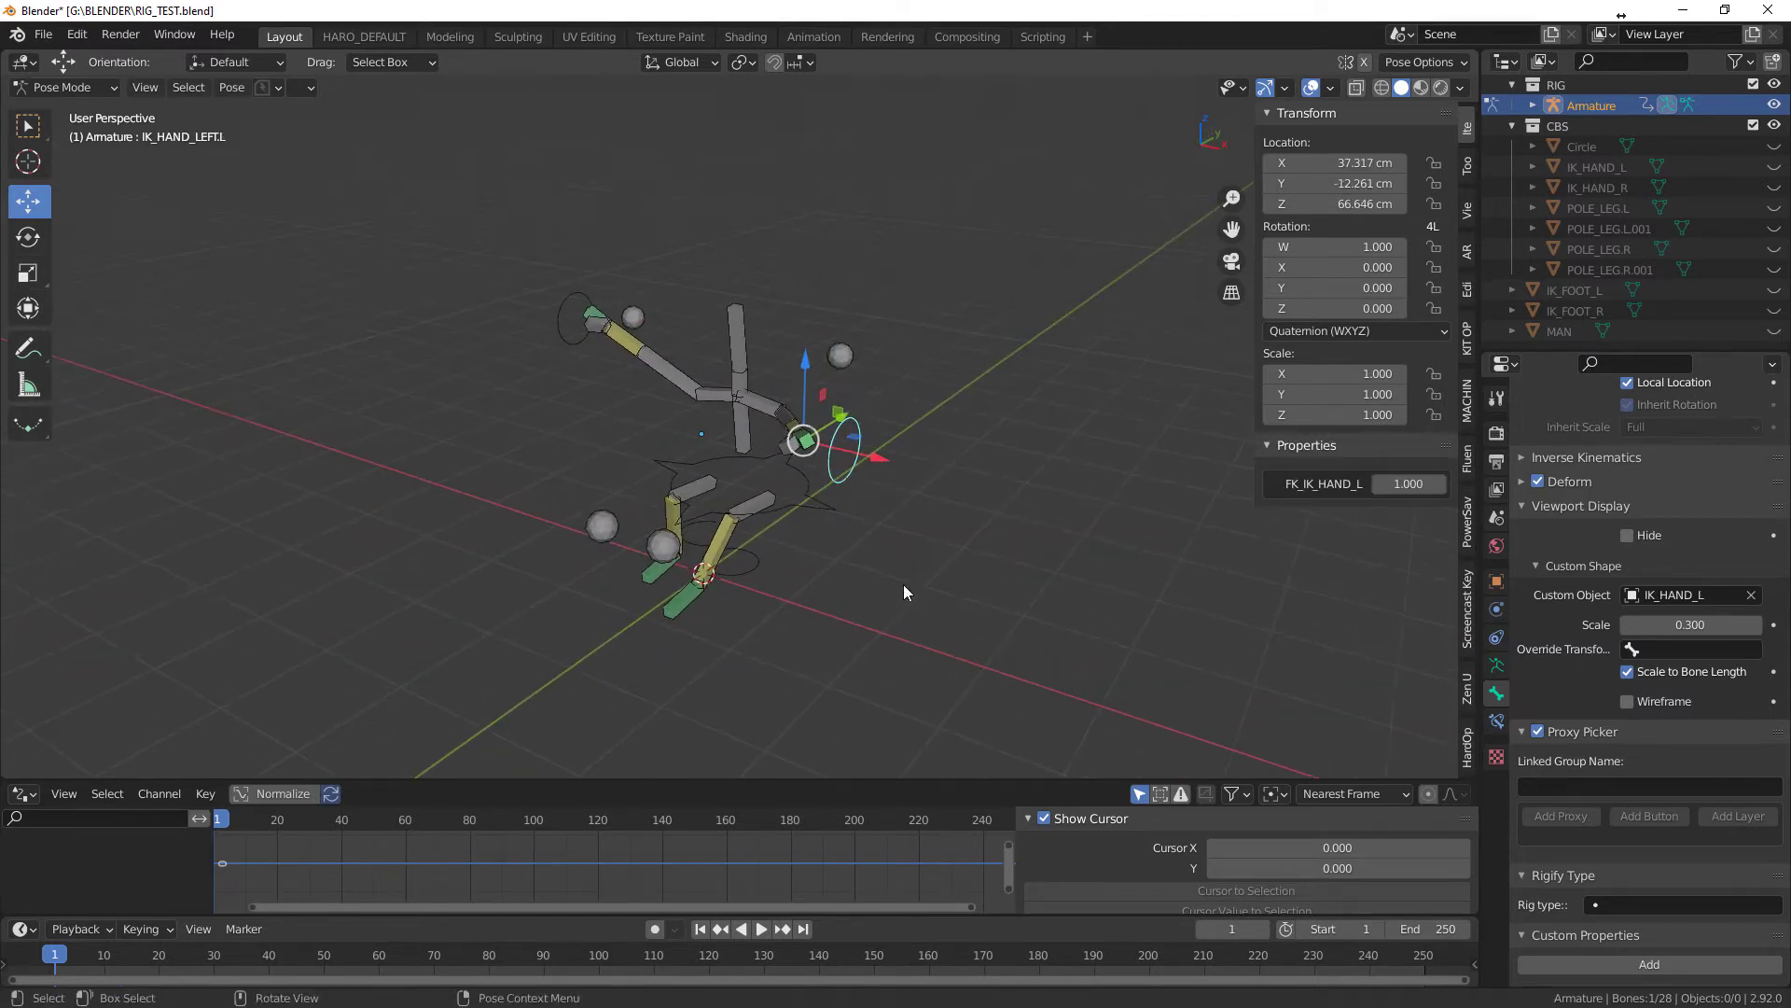
key("a")
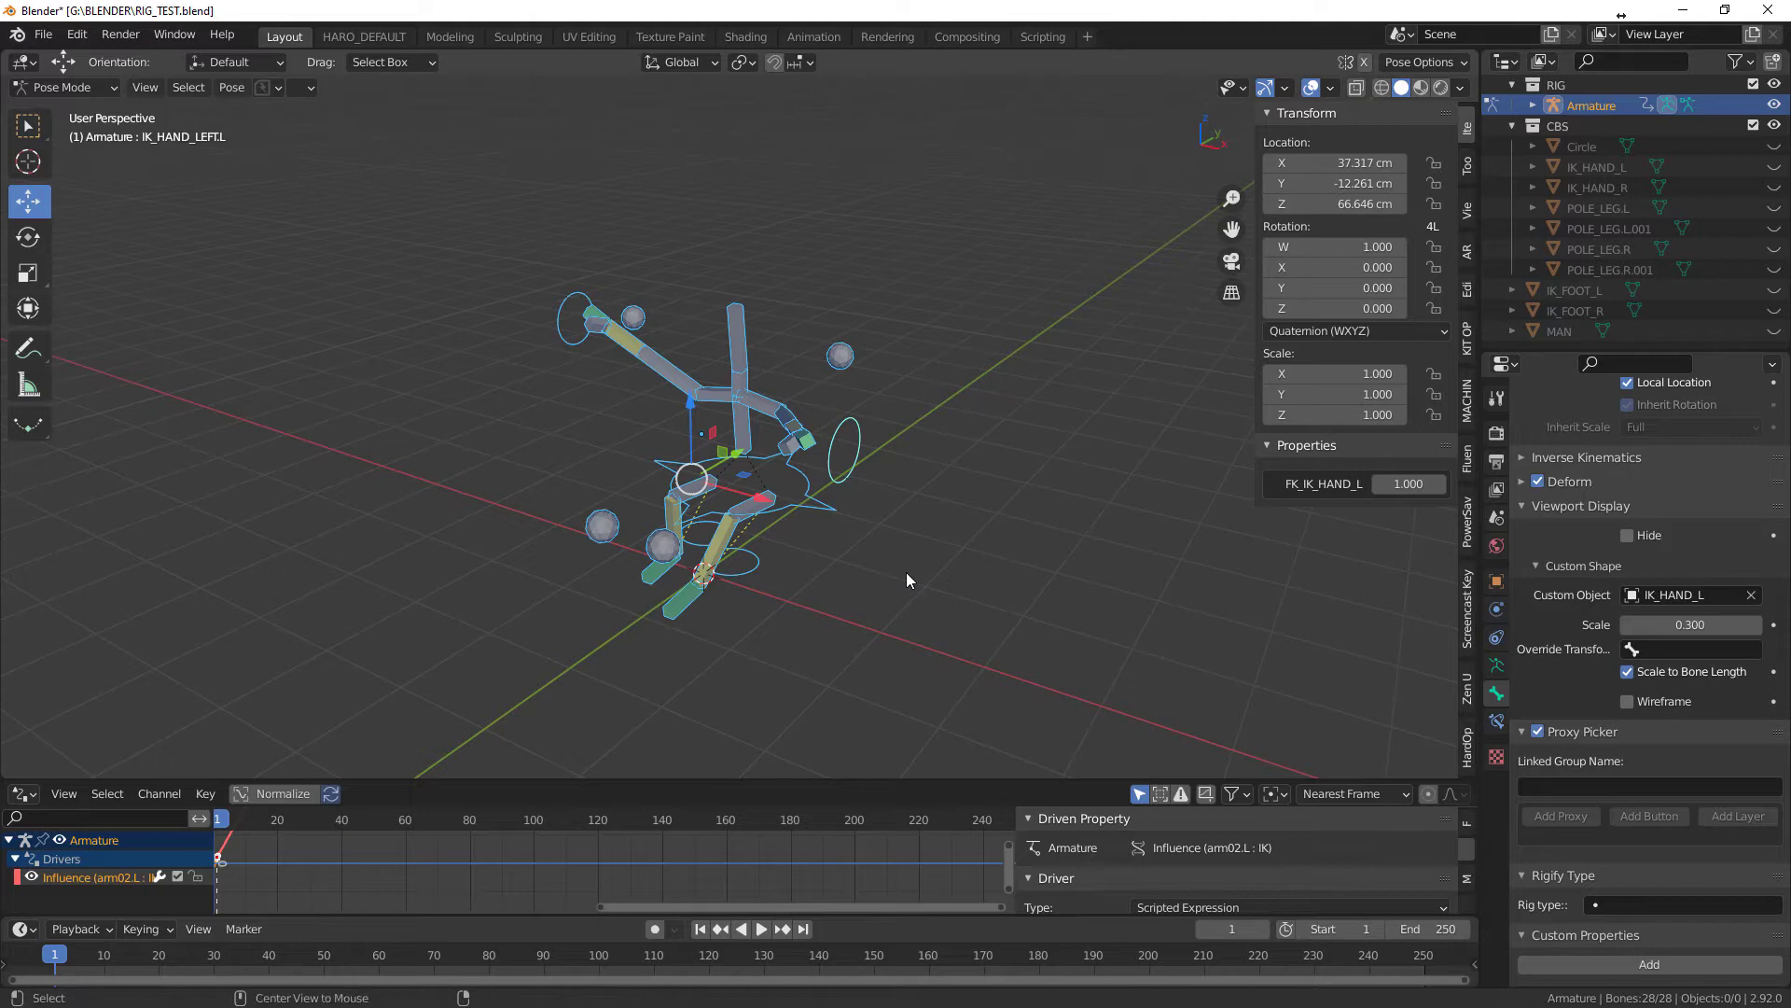
key("alt+g")
key("alt+r")
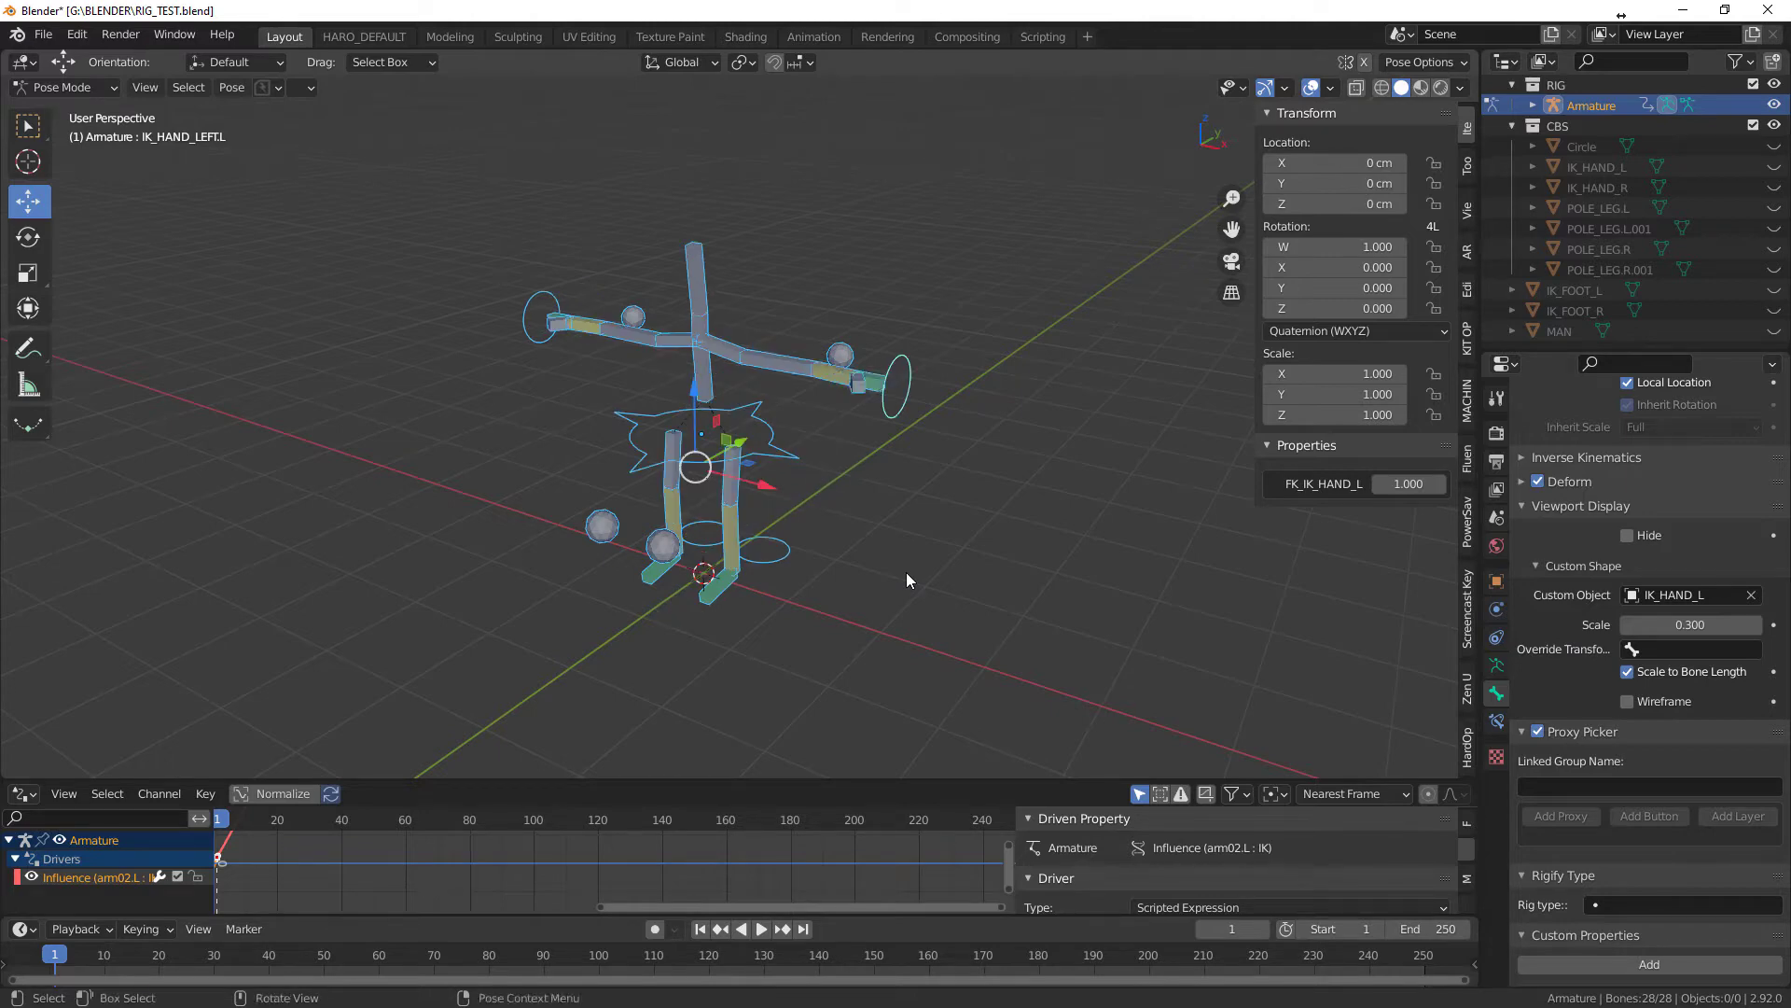
- Deselect all bones and unhide the MAN mesh in the viewport
scroll(902, 573, "up", 2)
middle_click_drag(972, 574, 1121, 407, "shift")
left_click(926, 487)
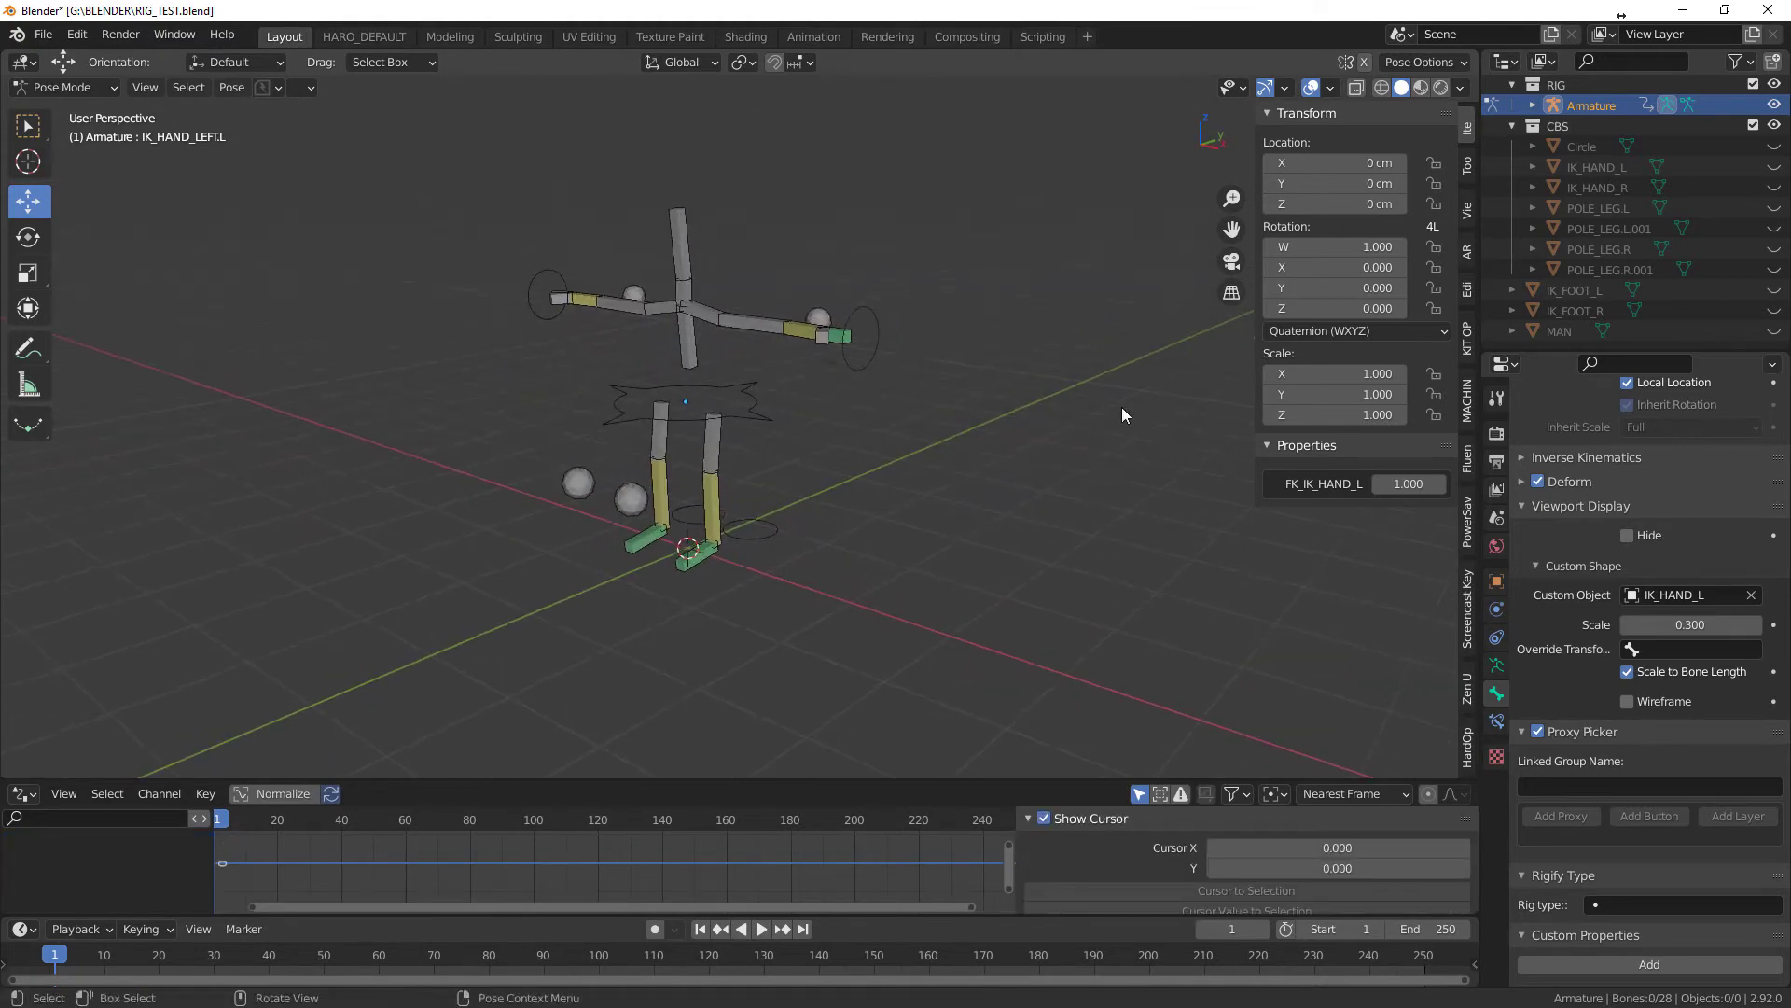
left_click(1773, 331)
mouse_move(802, 448)
middle_mouse_down()
mouse_move(893, 506)
mouse_move(813, 431)
middle_mouse_up()
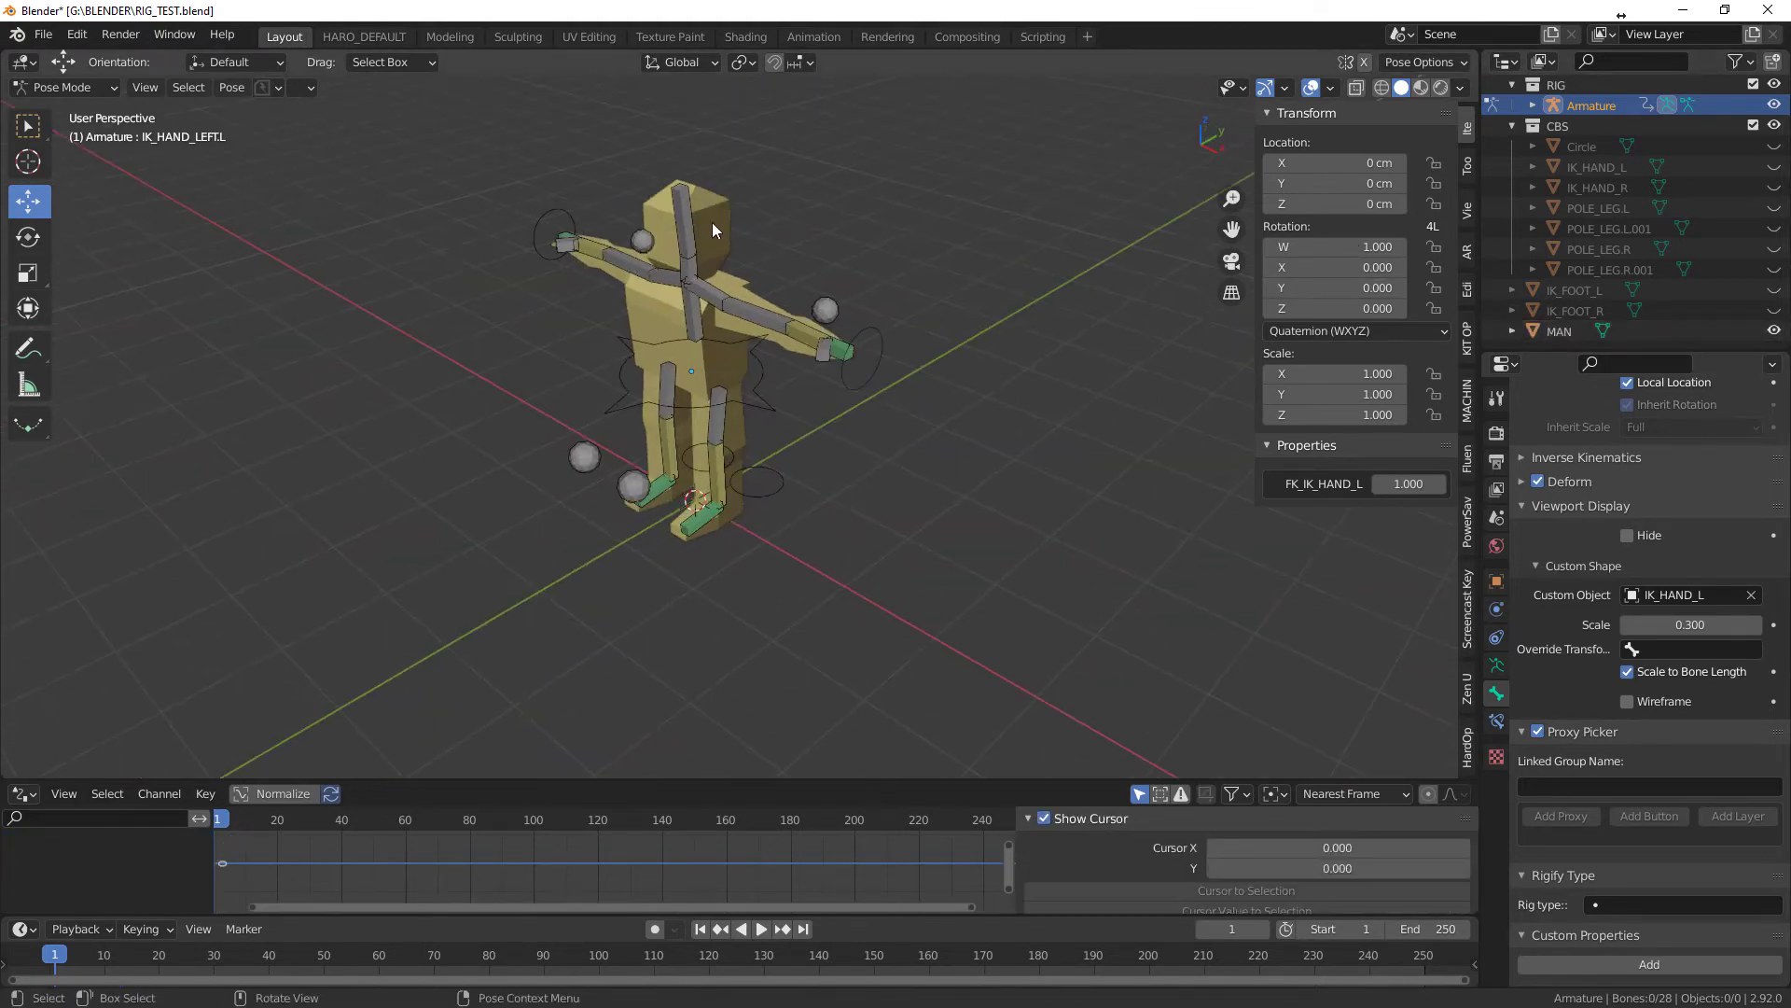
- Inspect the MAN mesh in local view, and return to the full scene with nothing selected
left_click(716, 227)
key("KP_Divide")
middle_click_drag(1053, 384, 1045, 333)
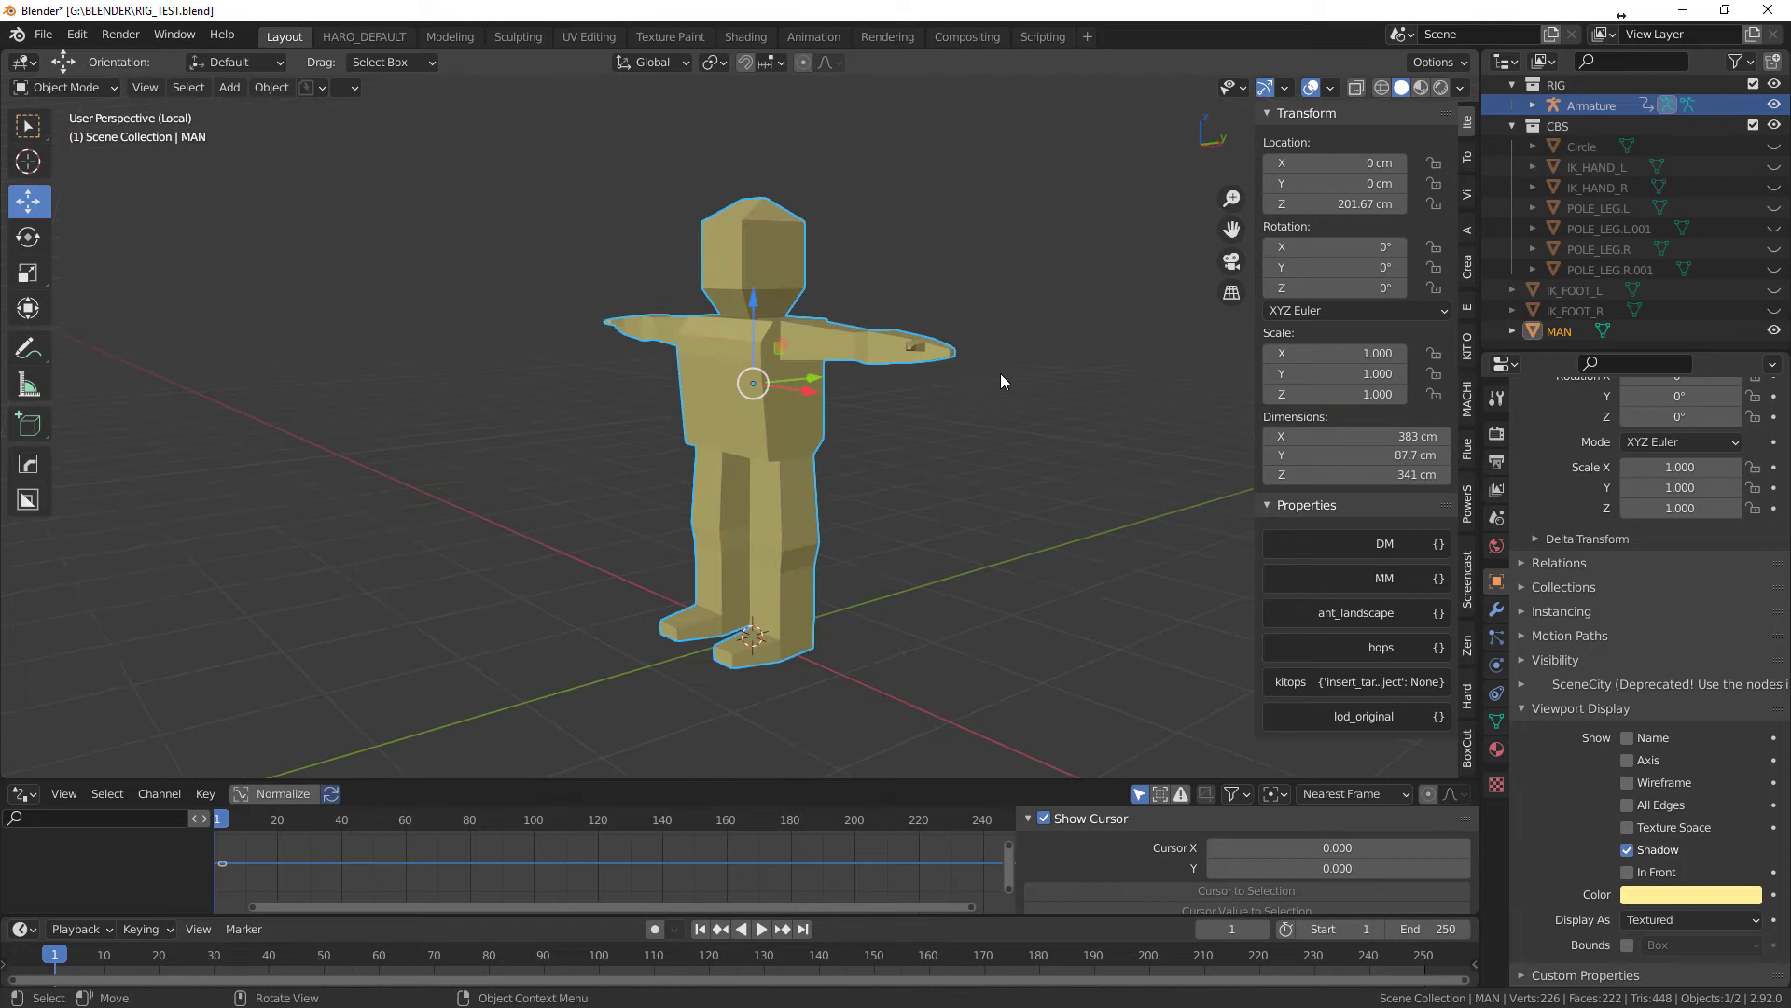
key("KP_Divide")
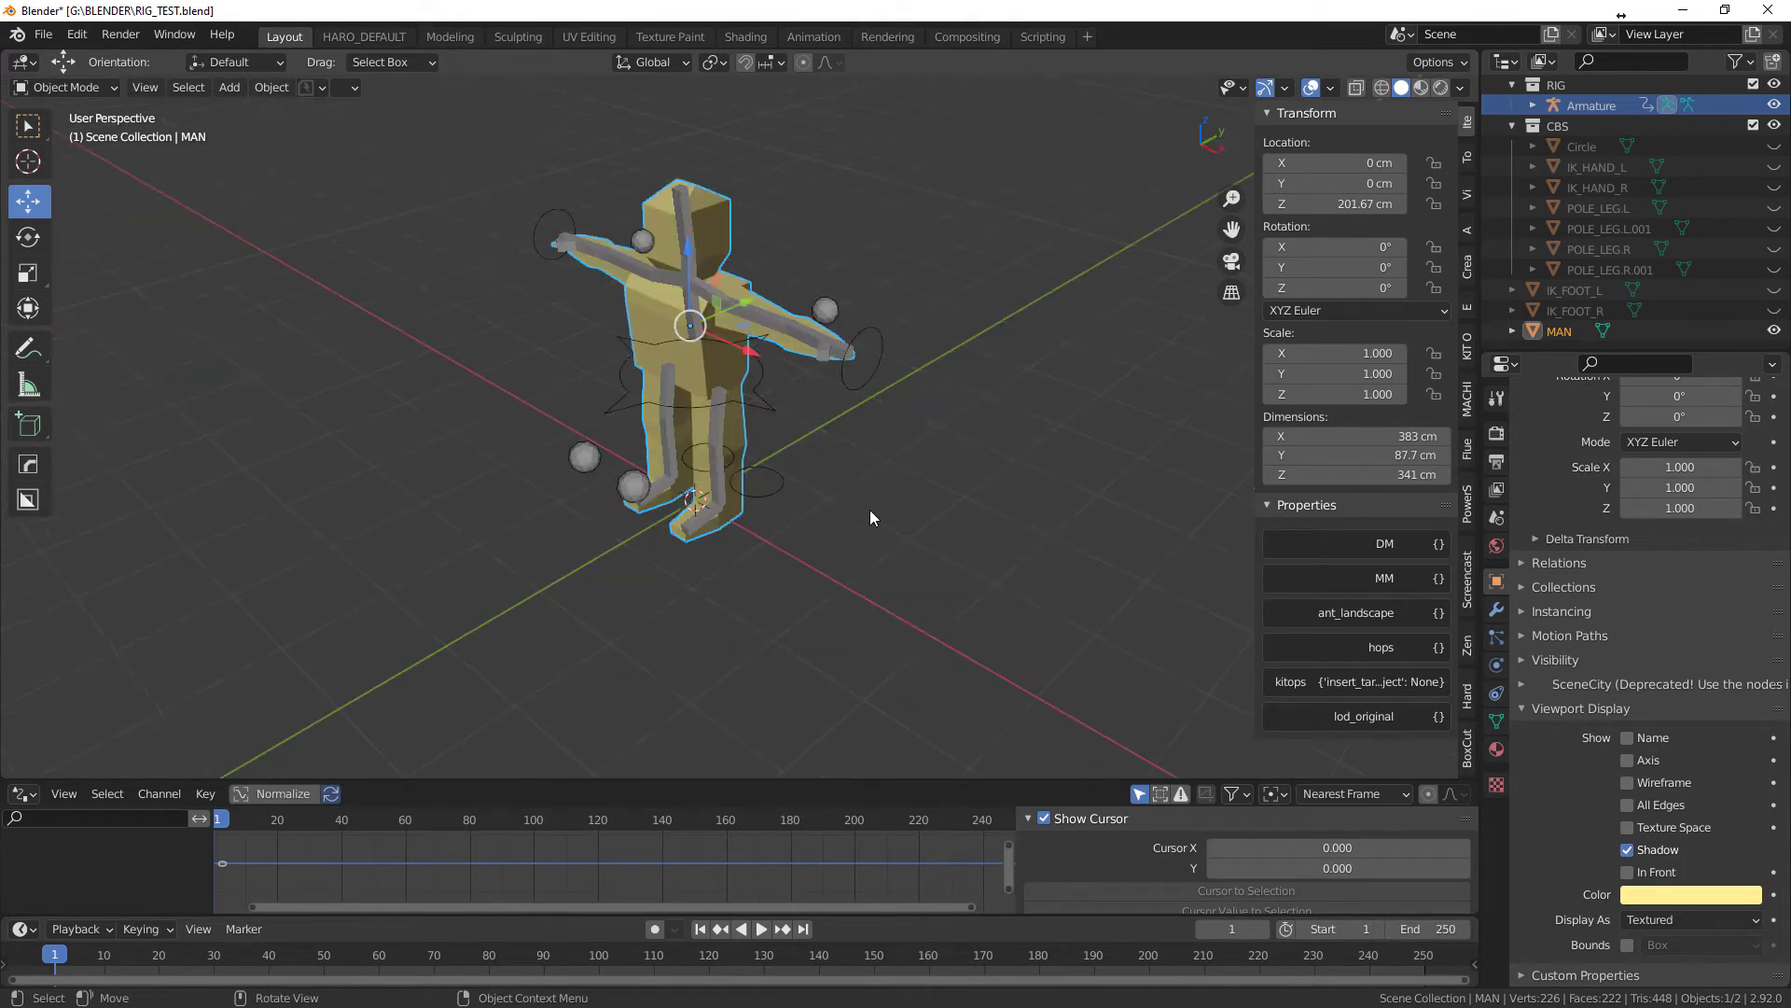
middle_click_drag(816, 476, 845, 549)
left_click(896, 534)
scroll(893, 530, "up", 3)
scroll(861, 611, "down", 1)
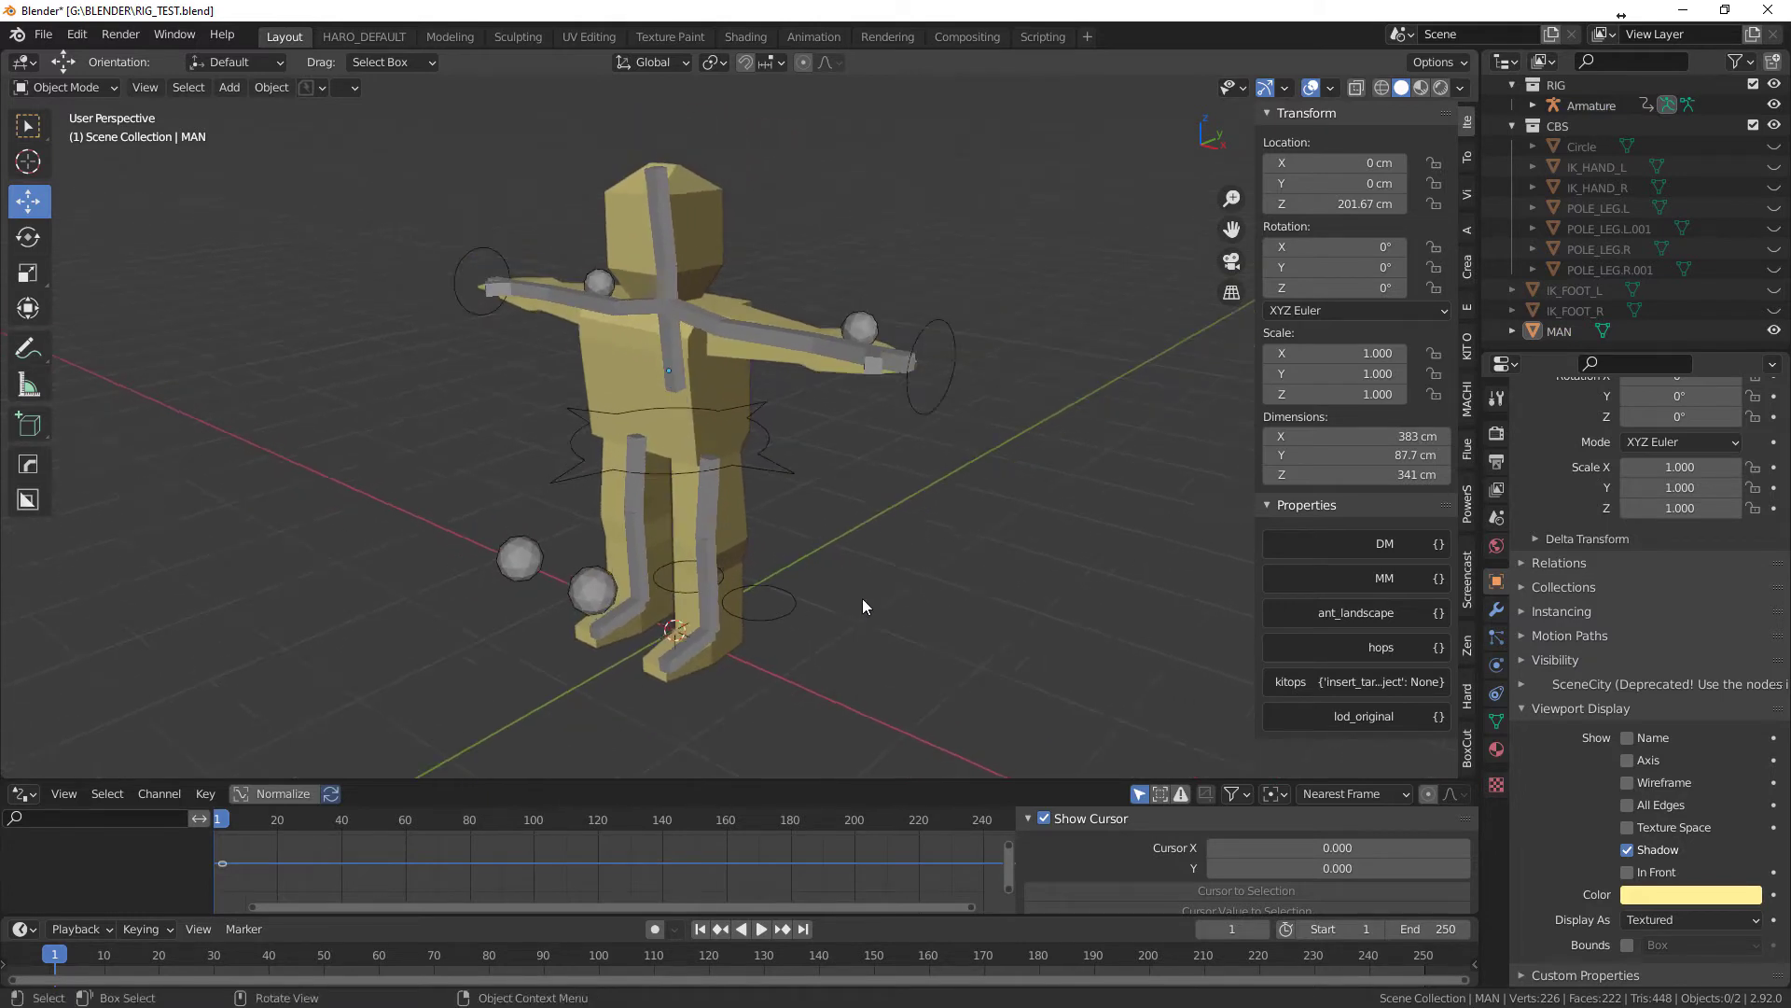
- Parent the MAN mesh to the Armature using Armature Deform With Automatic Weights
left_click(701, 216)
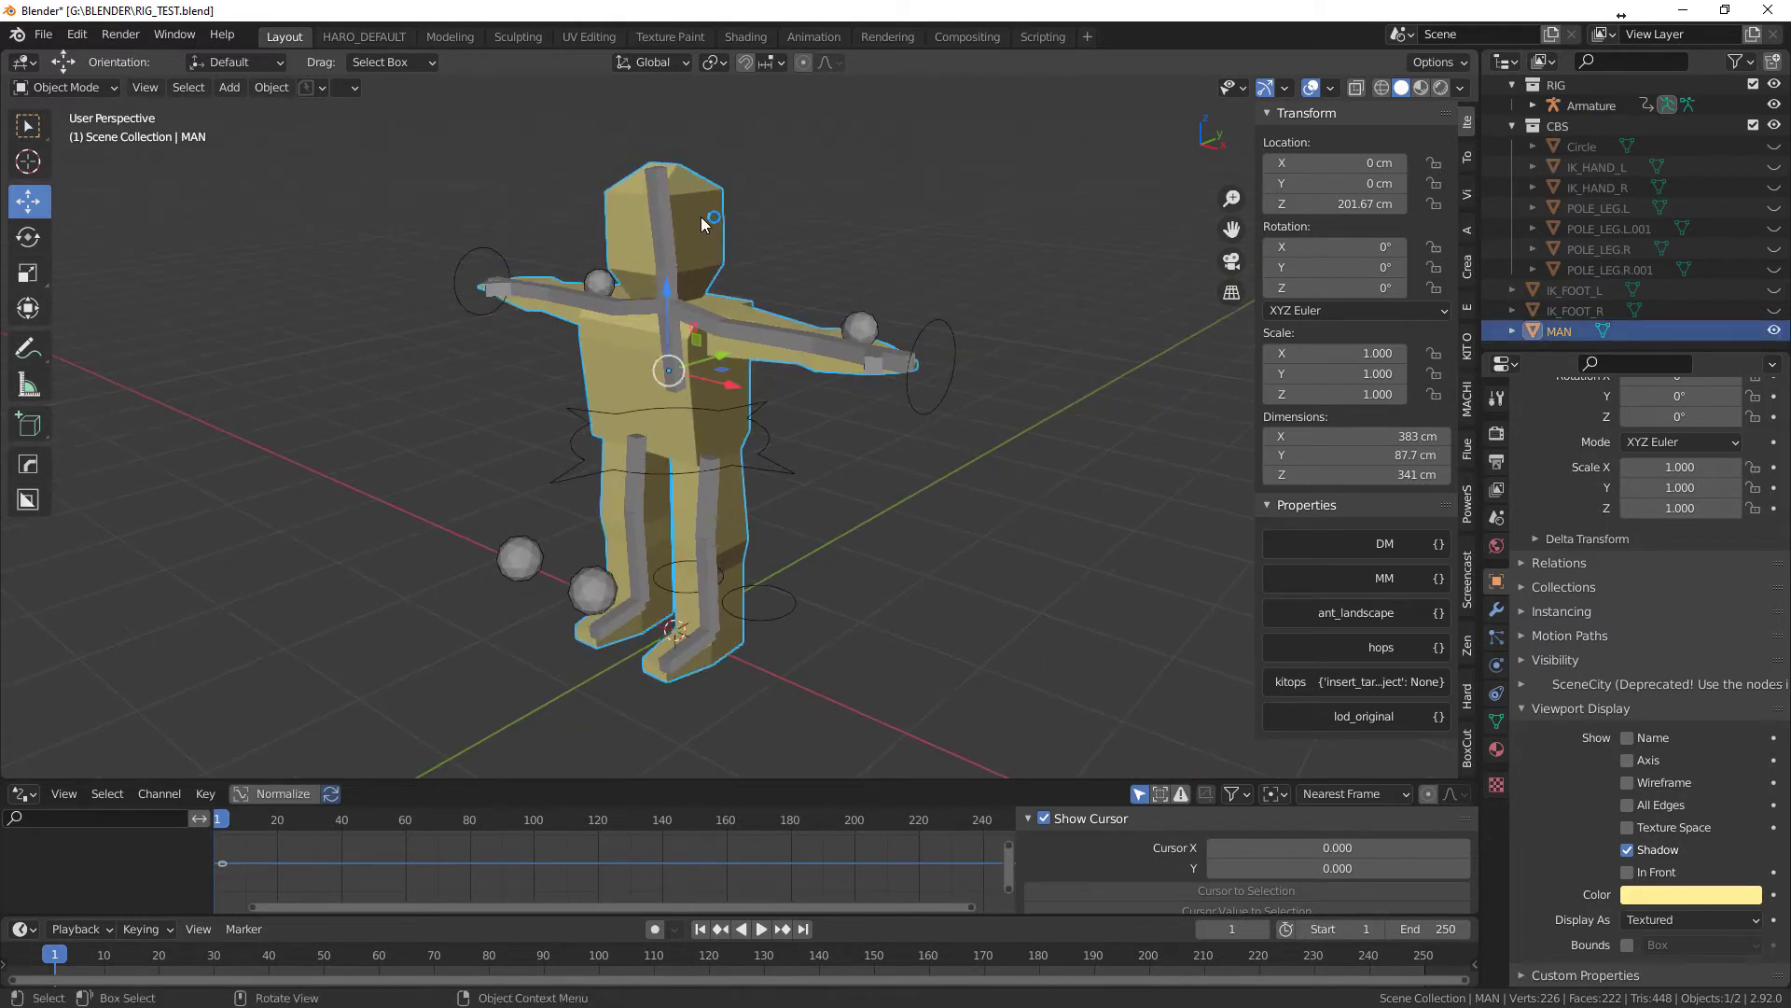
left_click(714, 322, "shift")
key("ctrl+Tab")
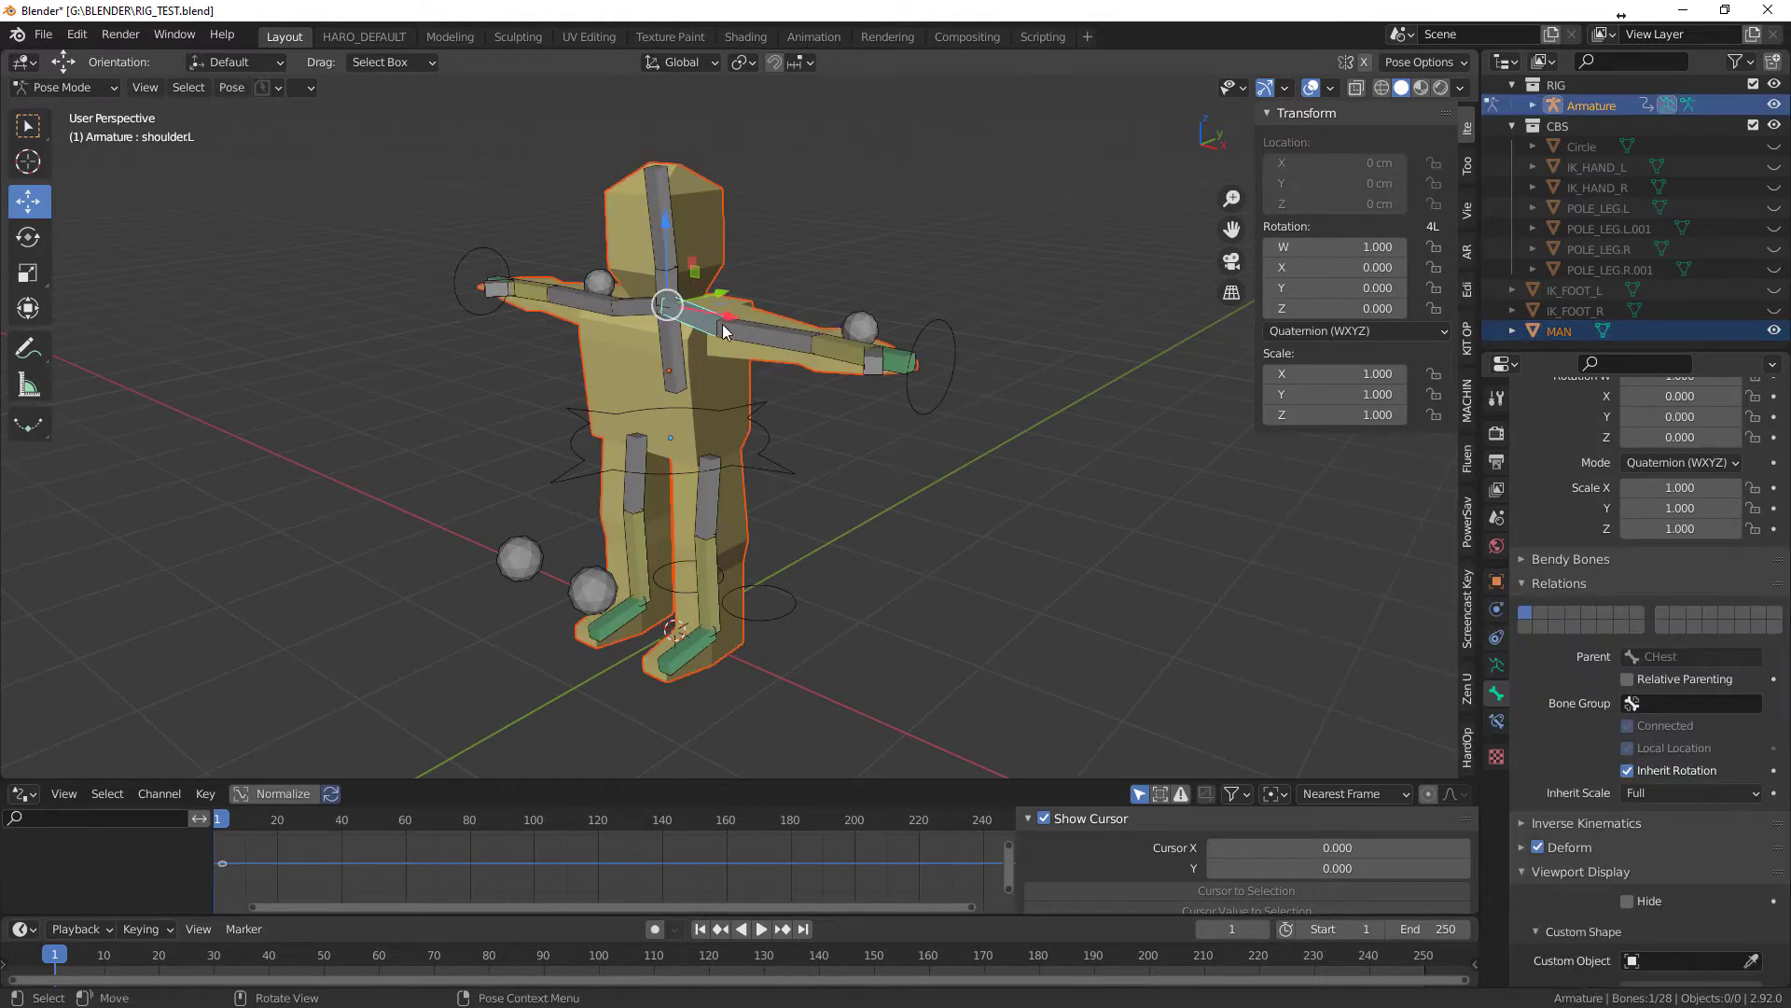
key("ctrl+Tab")
left_click(590, 322)
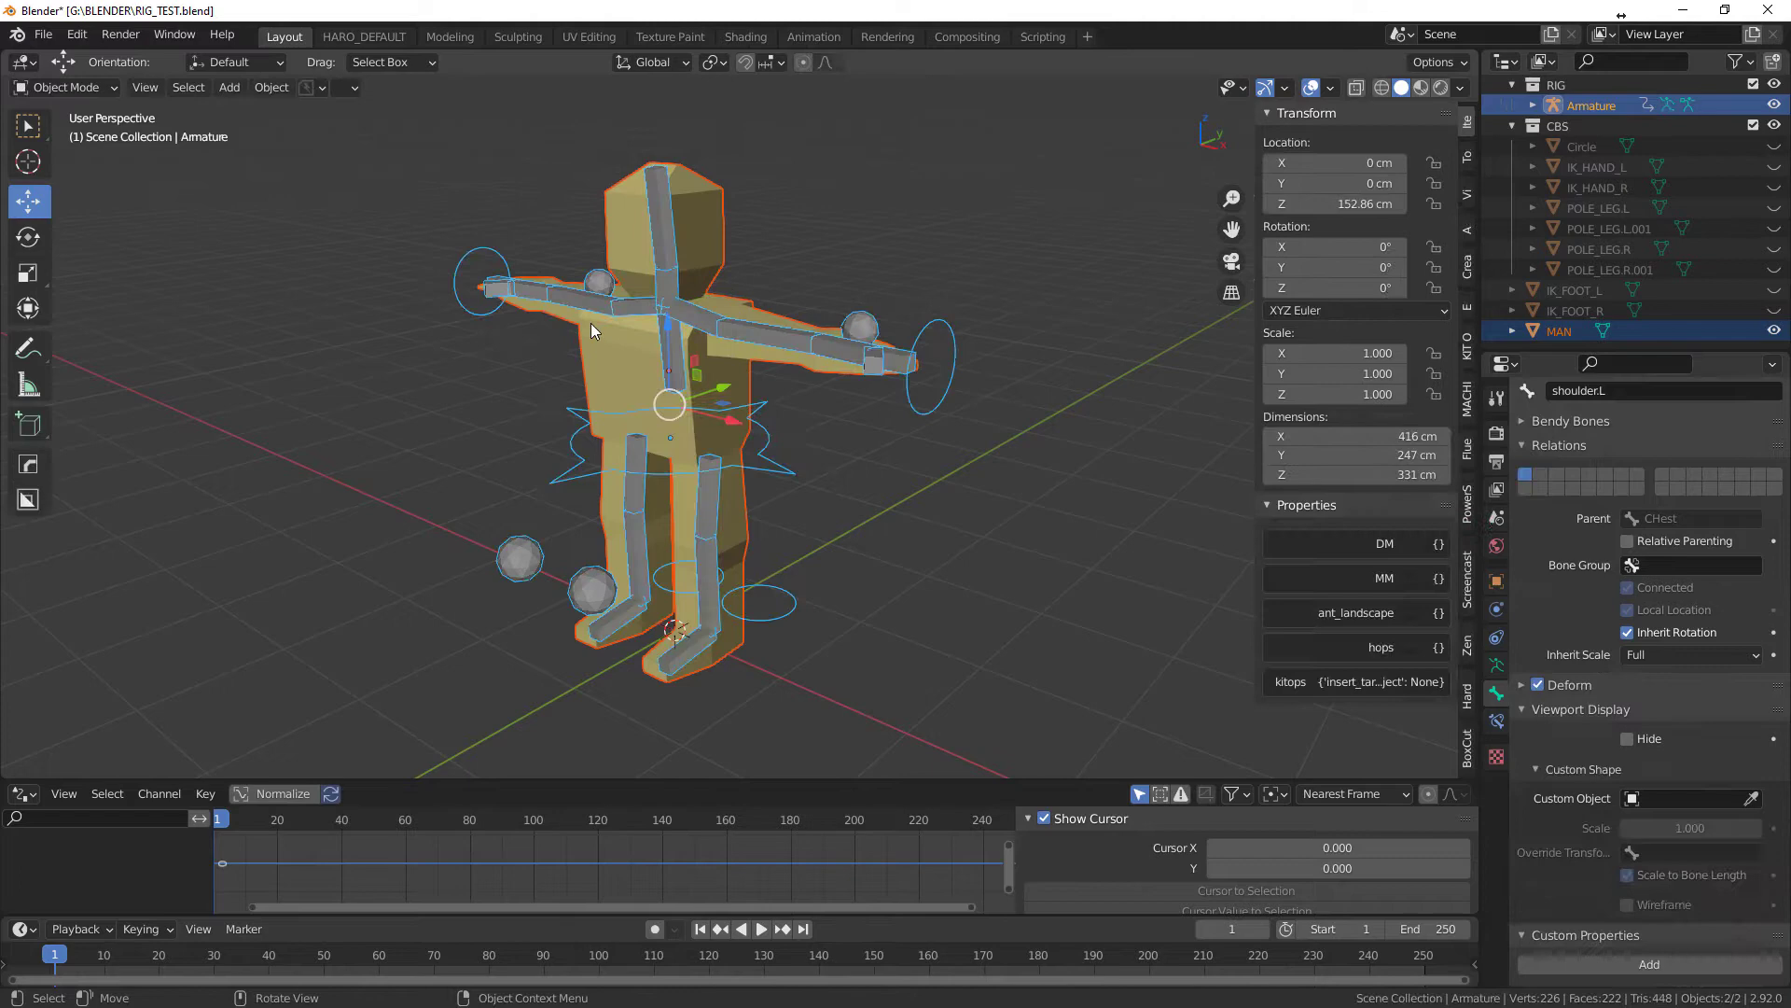
left_click(694, 219)
left_click(663, 228, "shift")
key("ctrl+p")
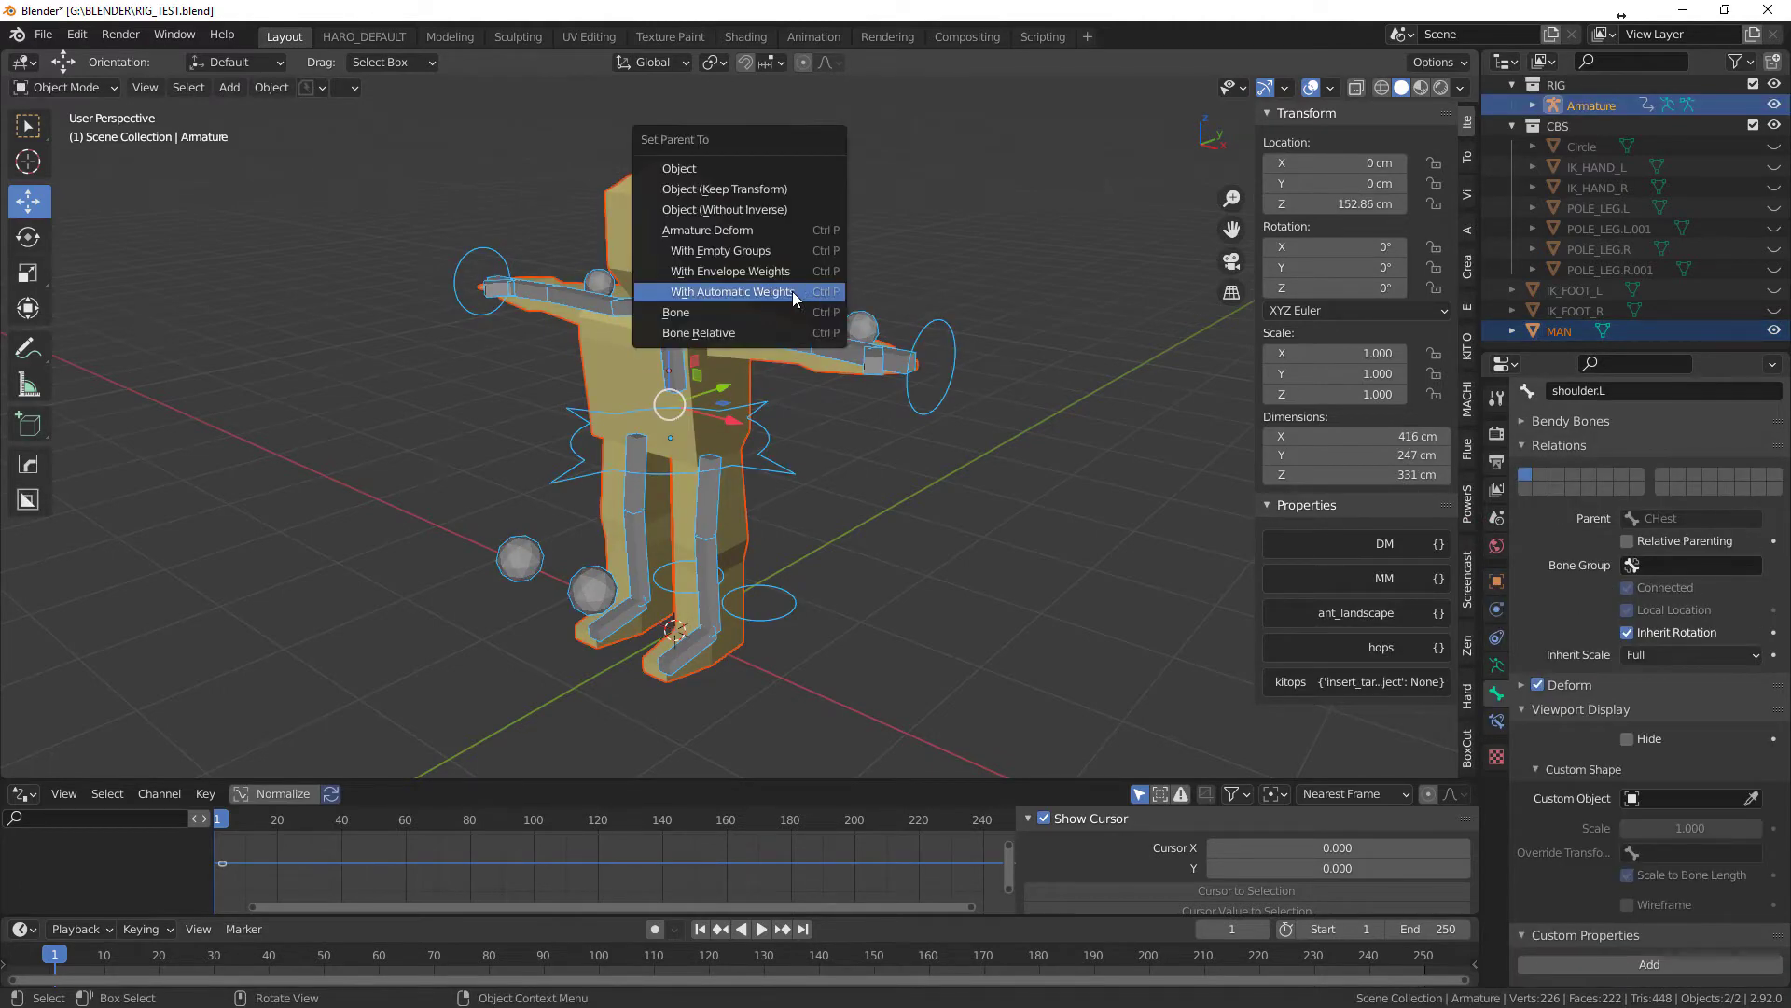
left_click(725, 294)
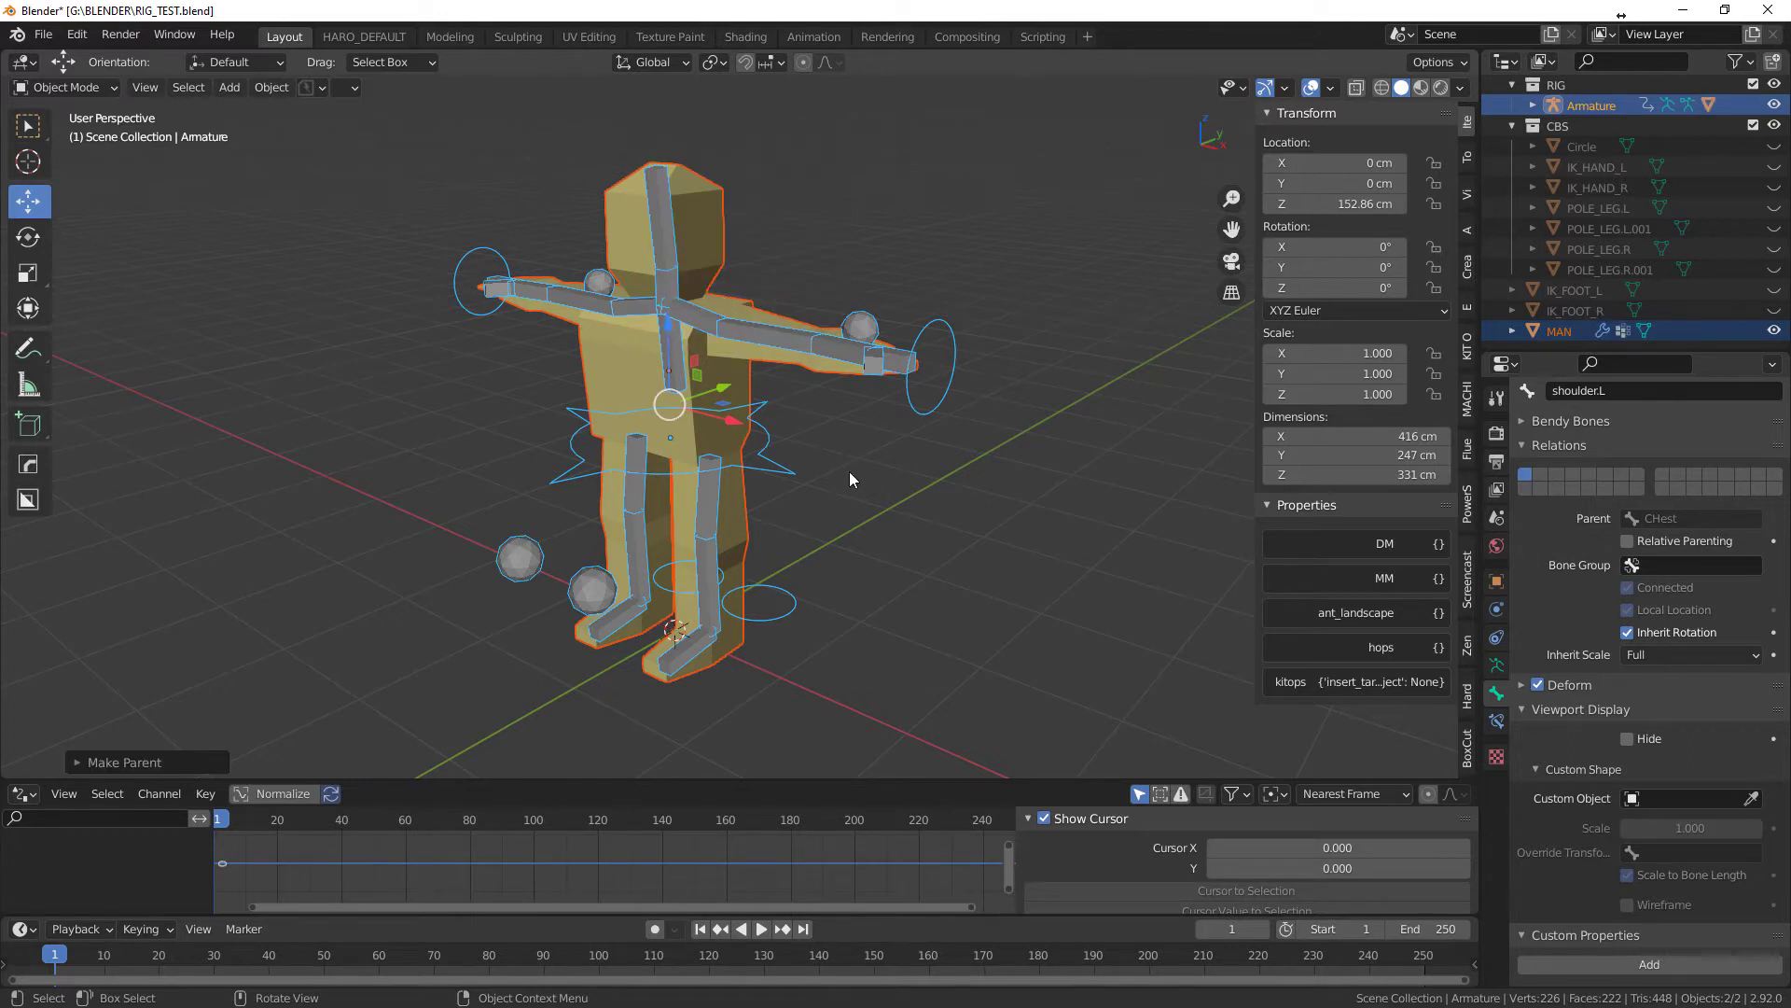
- Deselect the MAN mesh and put the Armature alone into Pose Mode
left_click(815, 411)
left_click(808, 347)
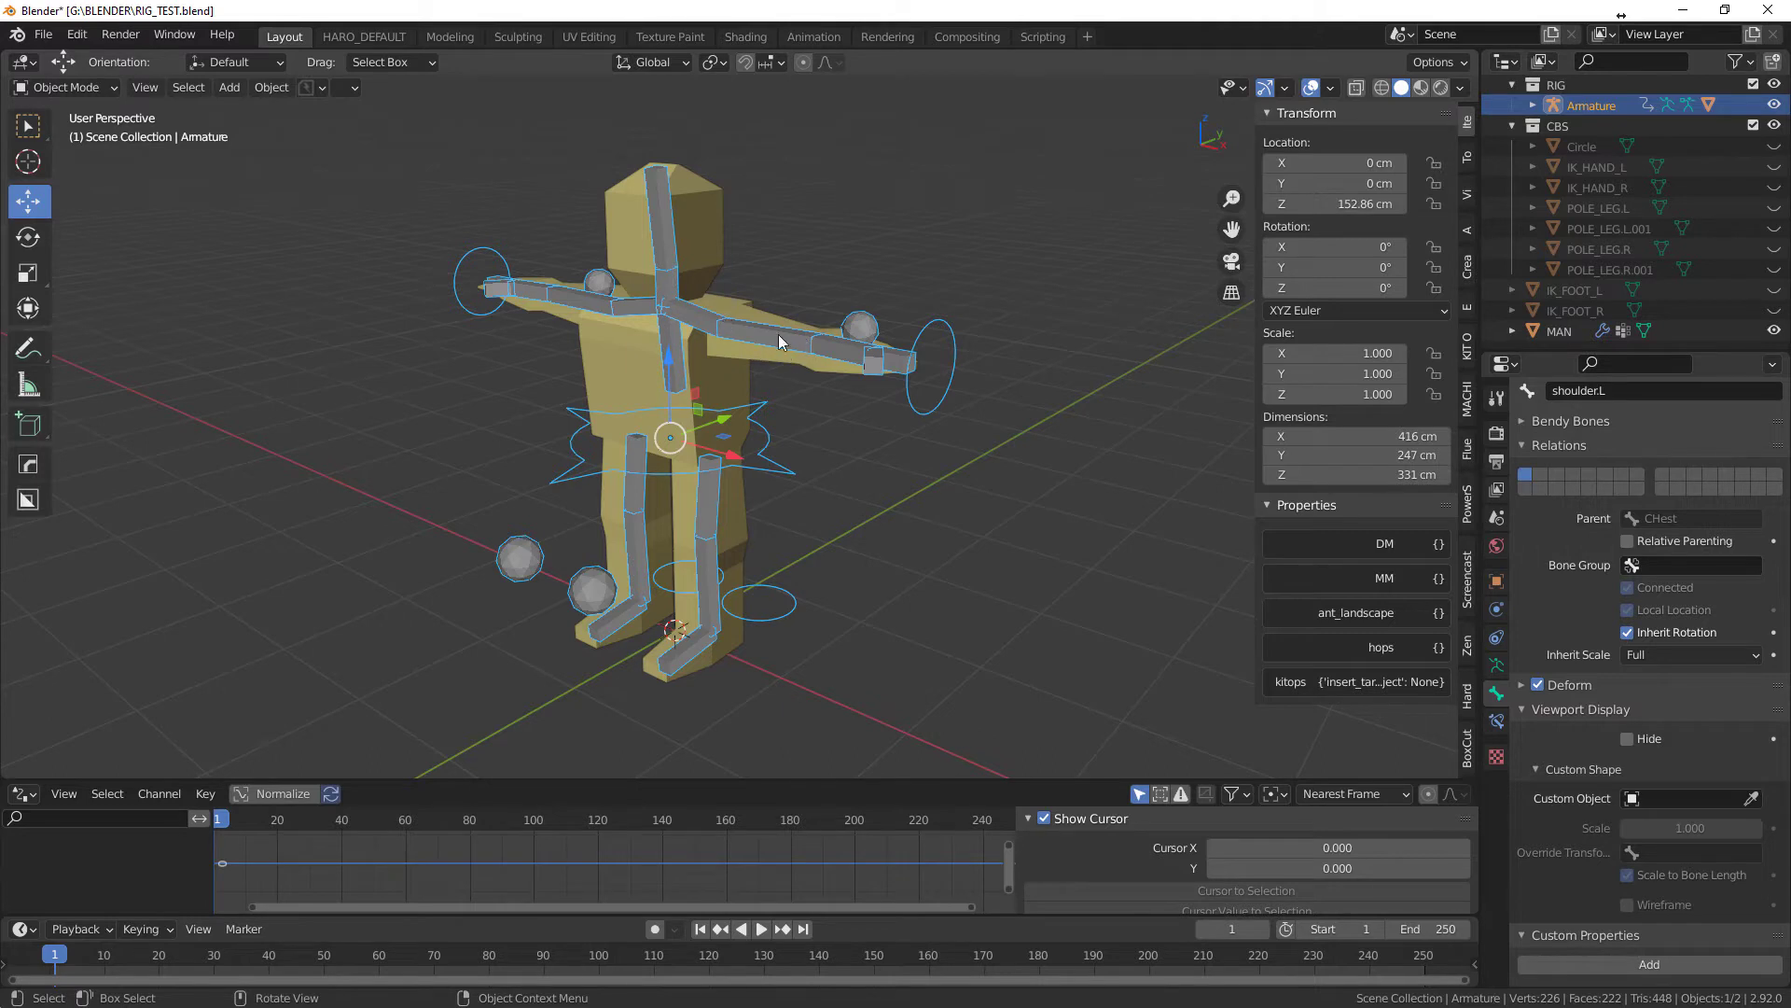
middle_click_drag(747, 381, 806, 412)
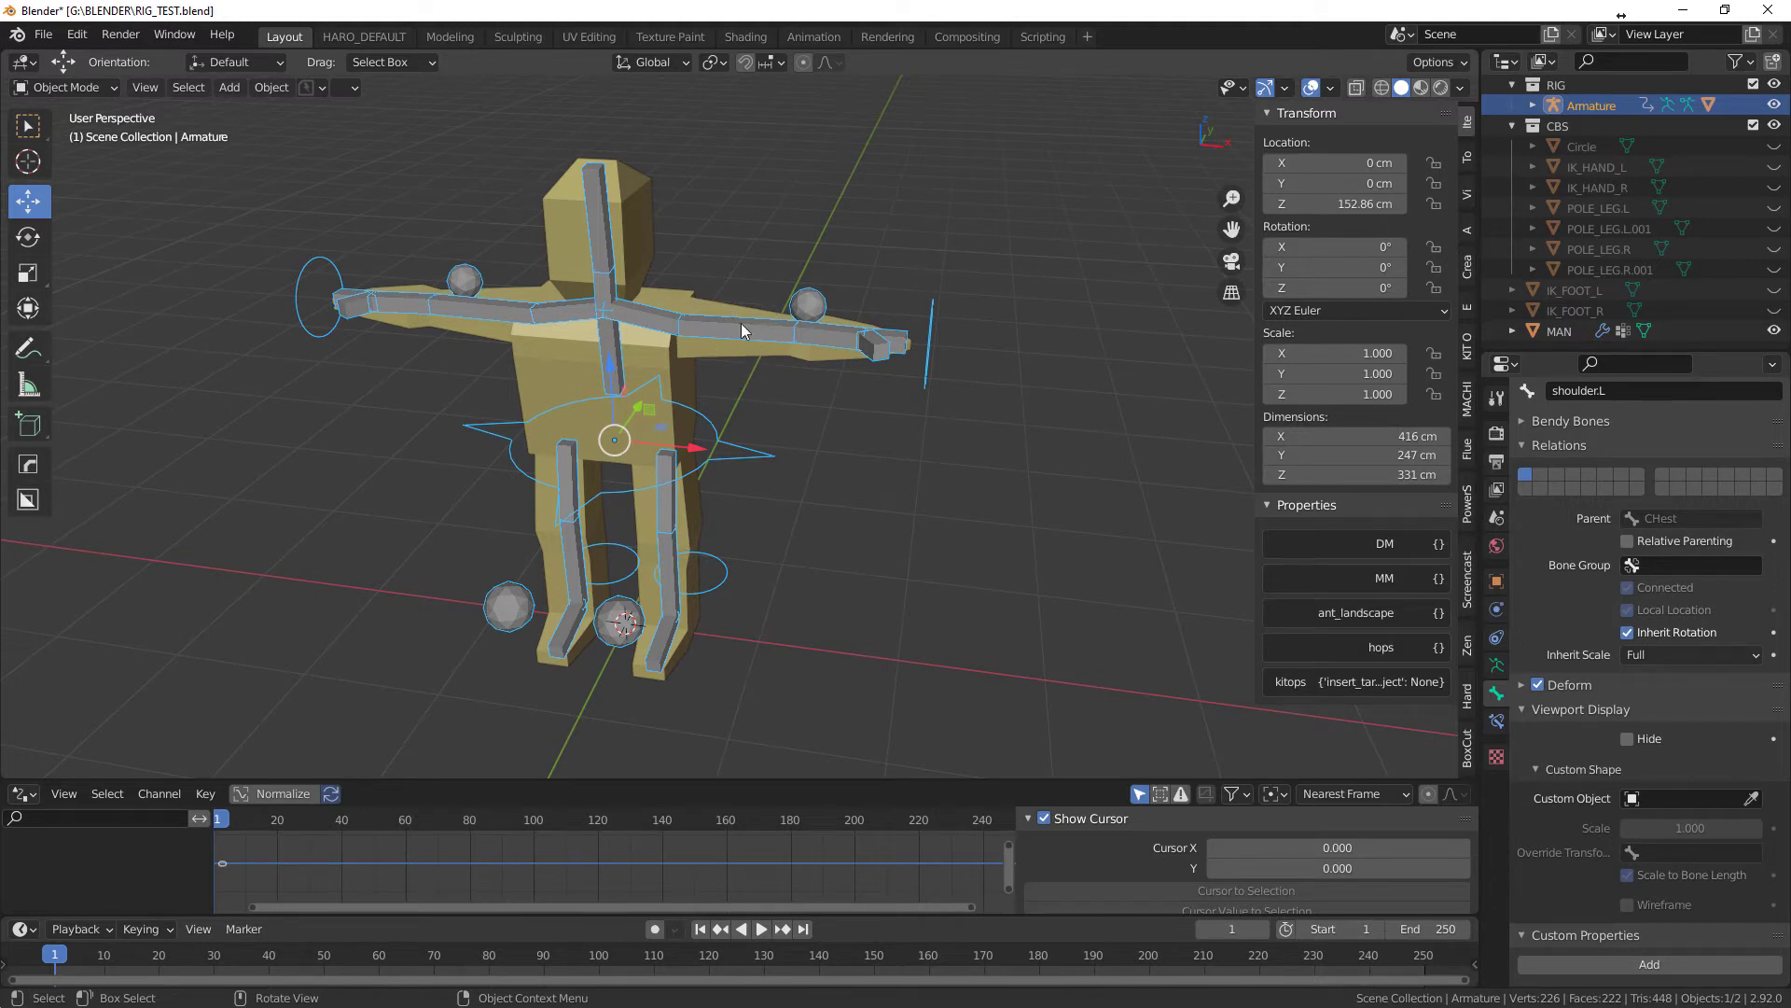
left_click(797, 413)
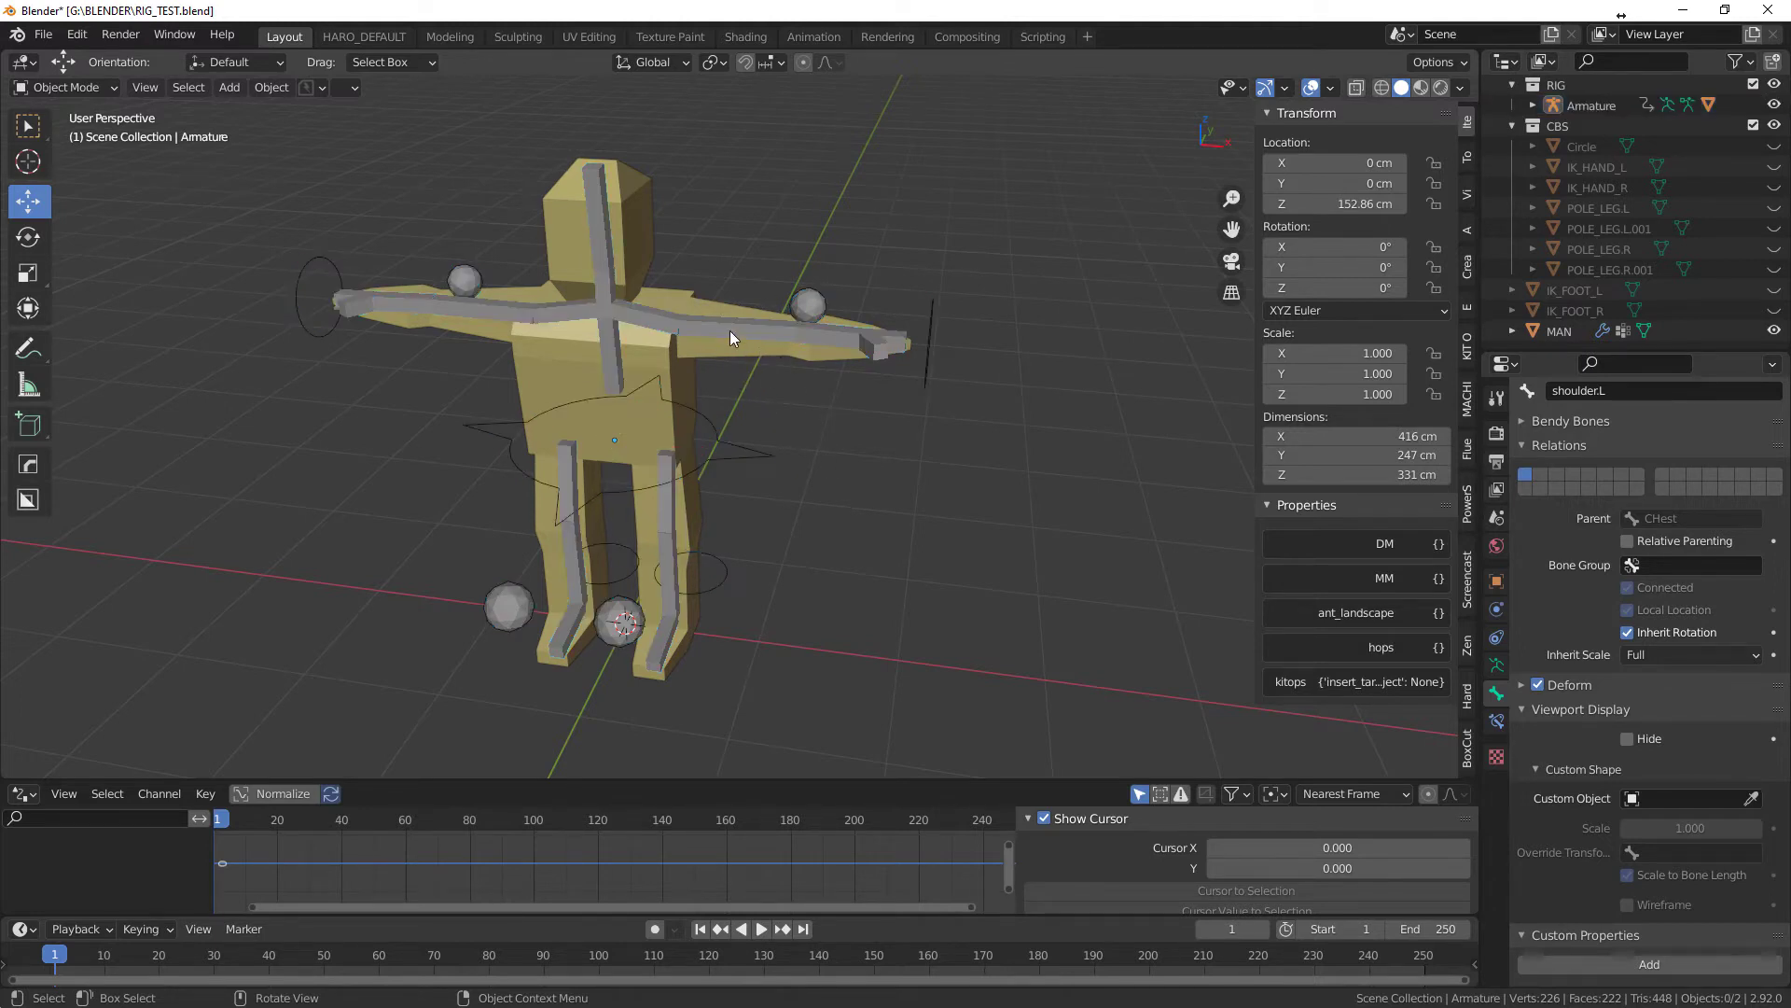
left_click(730, 330)
key("ctrl+Tab")
left_click(745, 455)
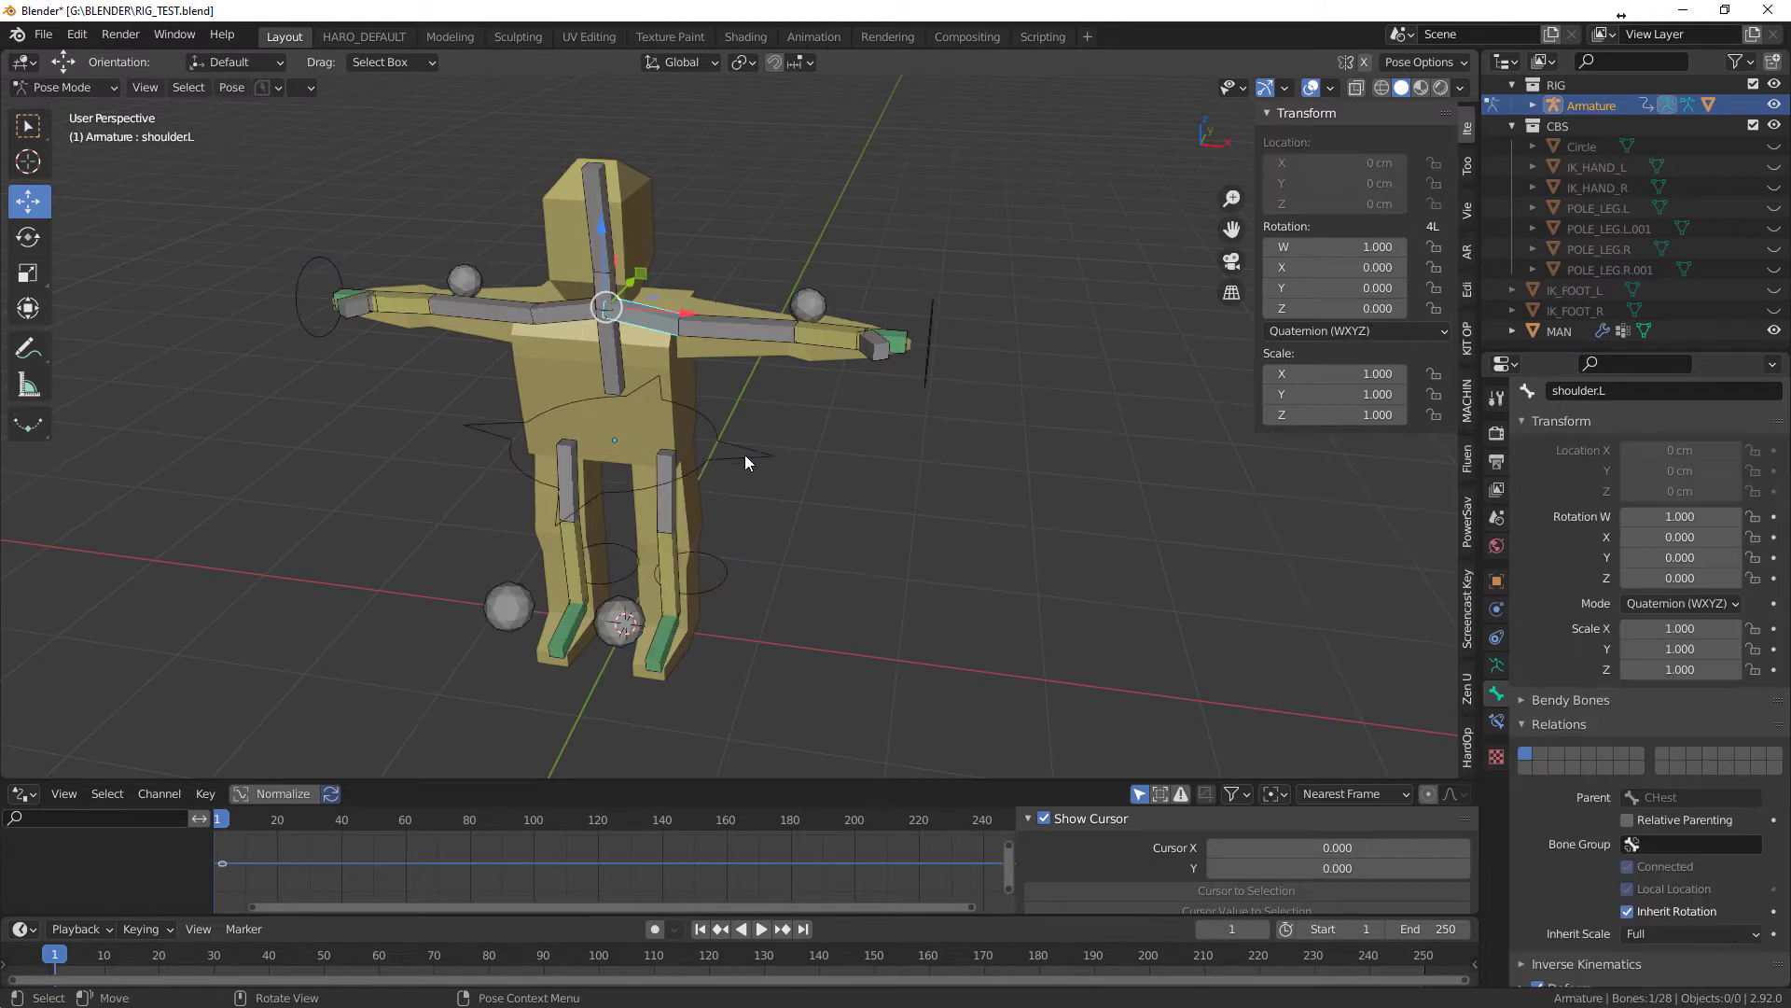
- Move the left hand IK control down to about X 70 cm, Y -4 cm, Z 37 cm
left_click(719, 326)
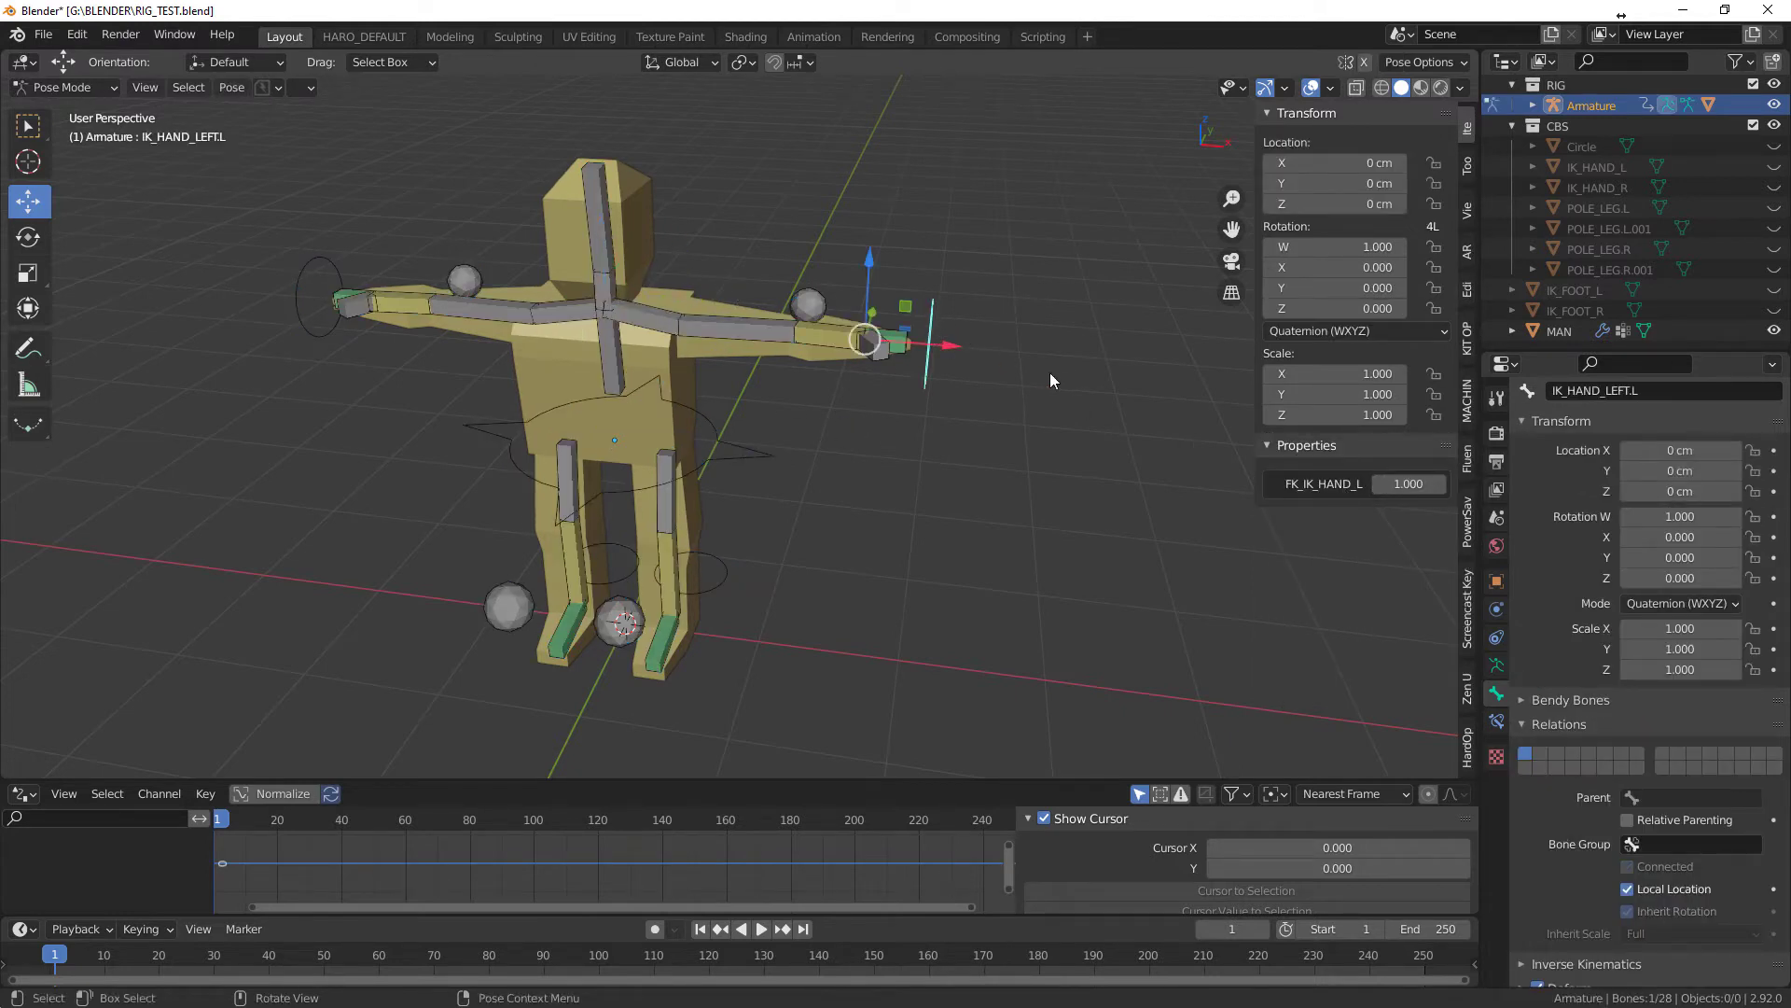
key("g")
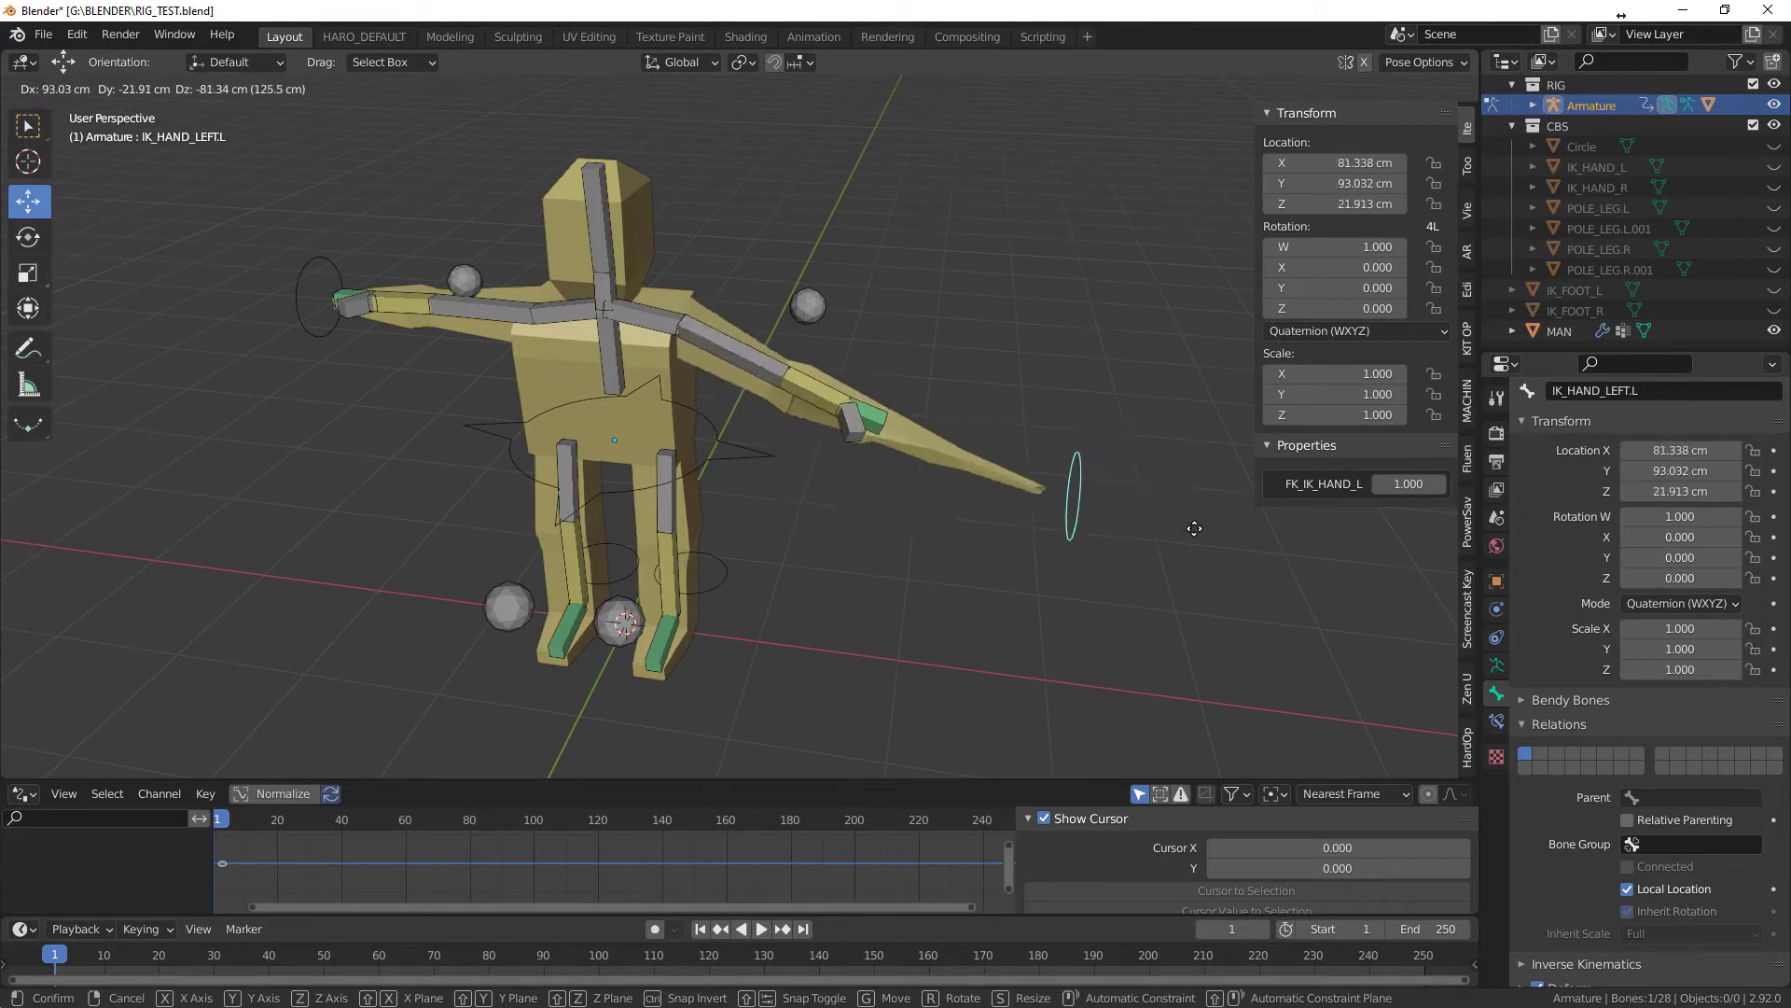
left_click(1033, 506)
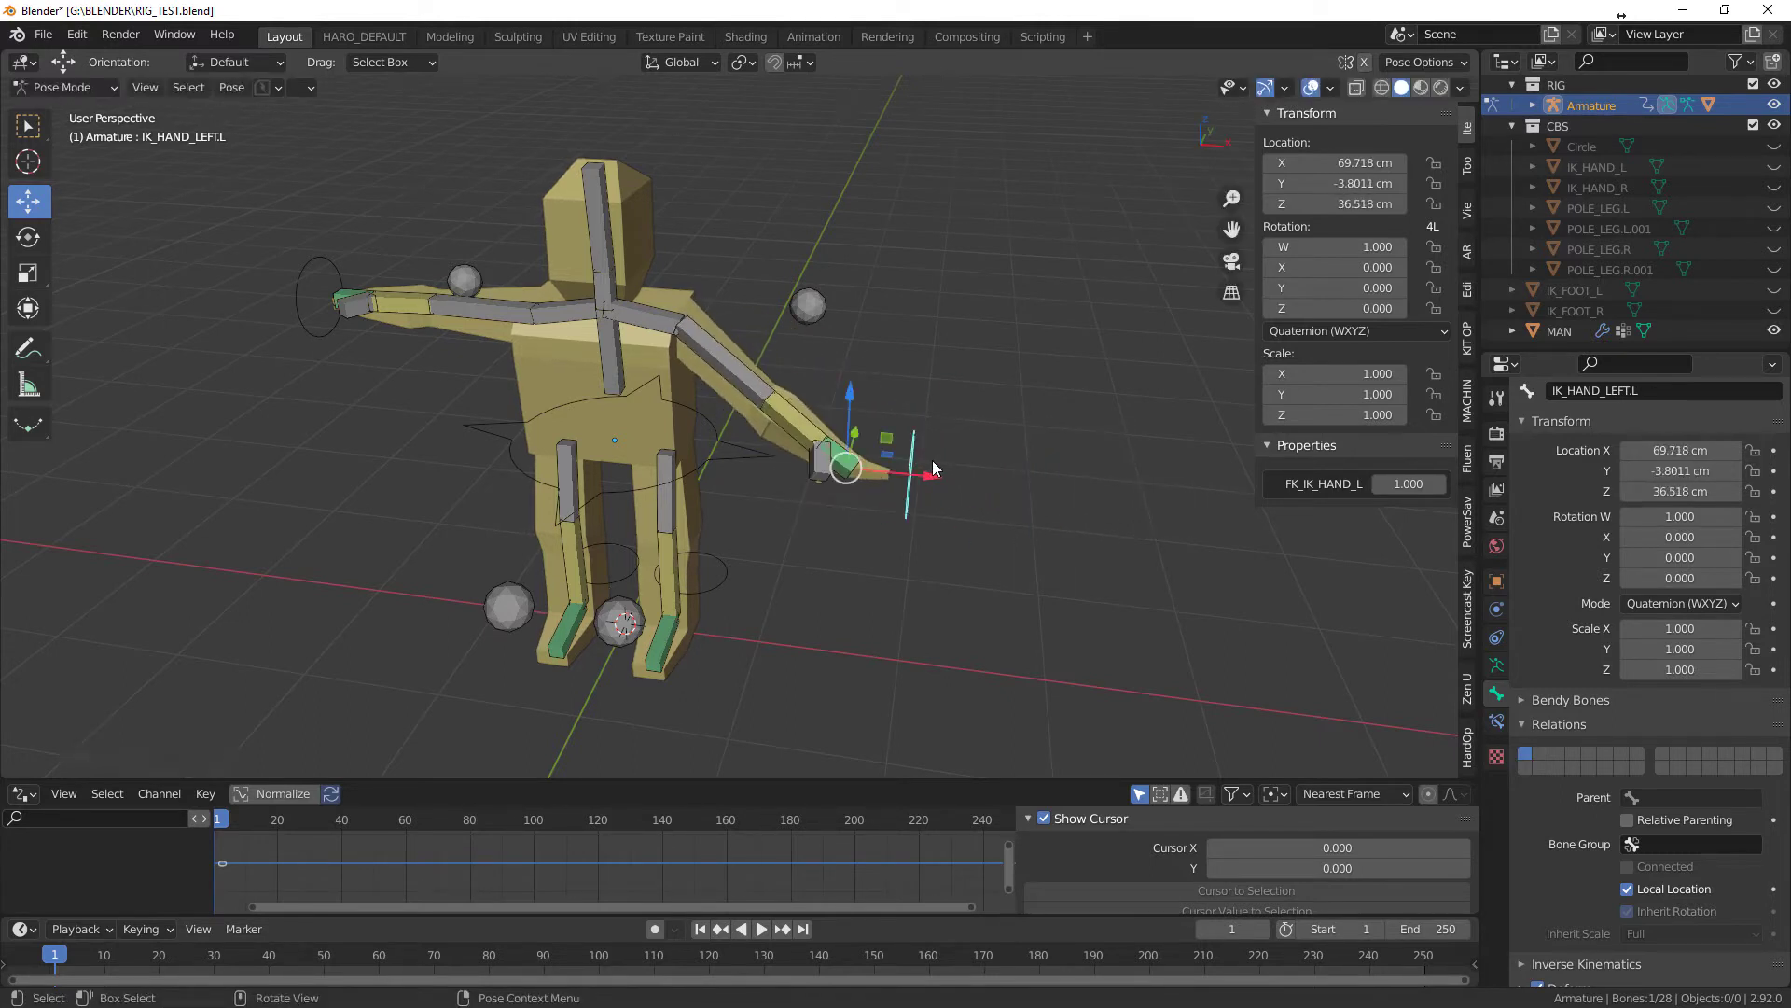
- Turn off Deform for both the left and the right hand IK control bones
middle_click_drag(932, 467, 903, 470)
scroll(1596, 846, "down", 4)
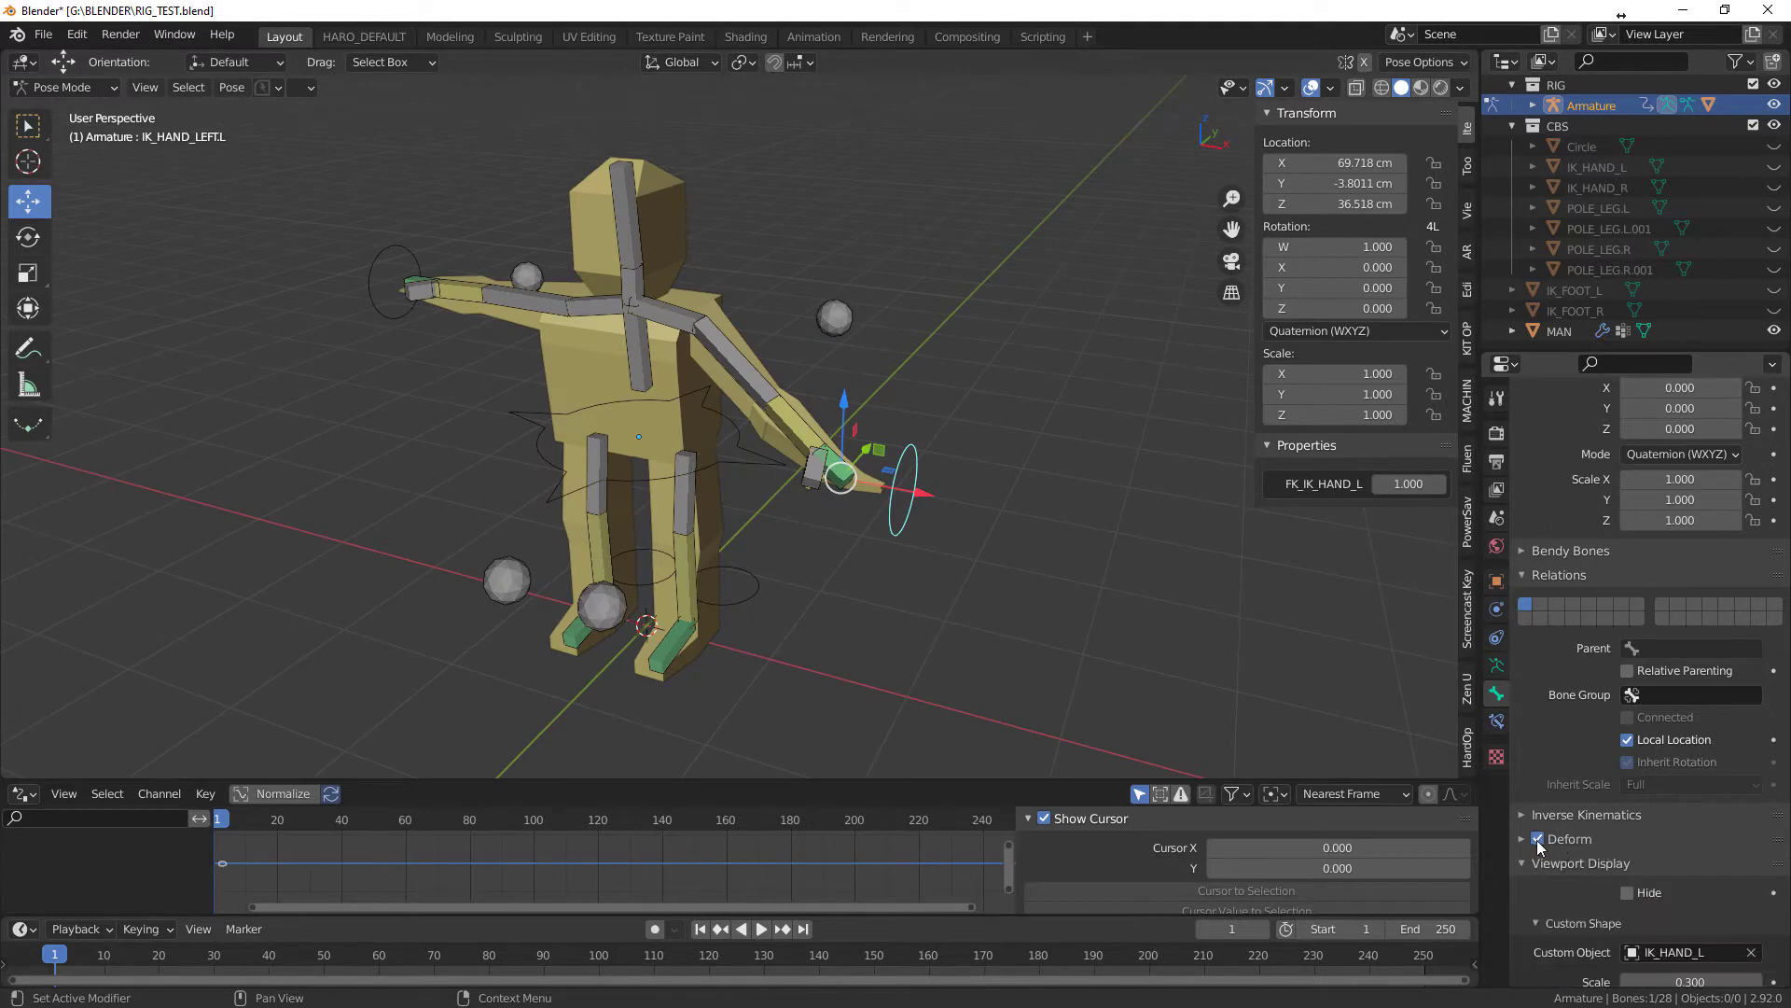
left_click(1538, 840)
middle_click_drag(859, 558, 908, 463)
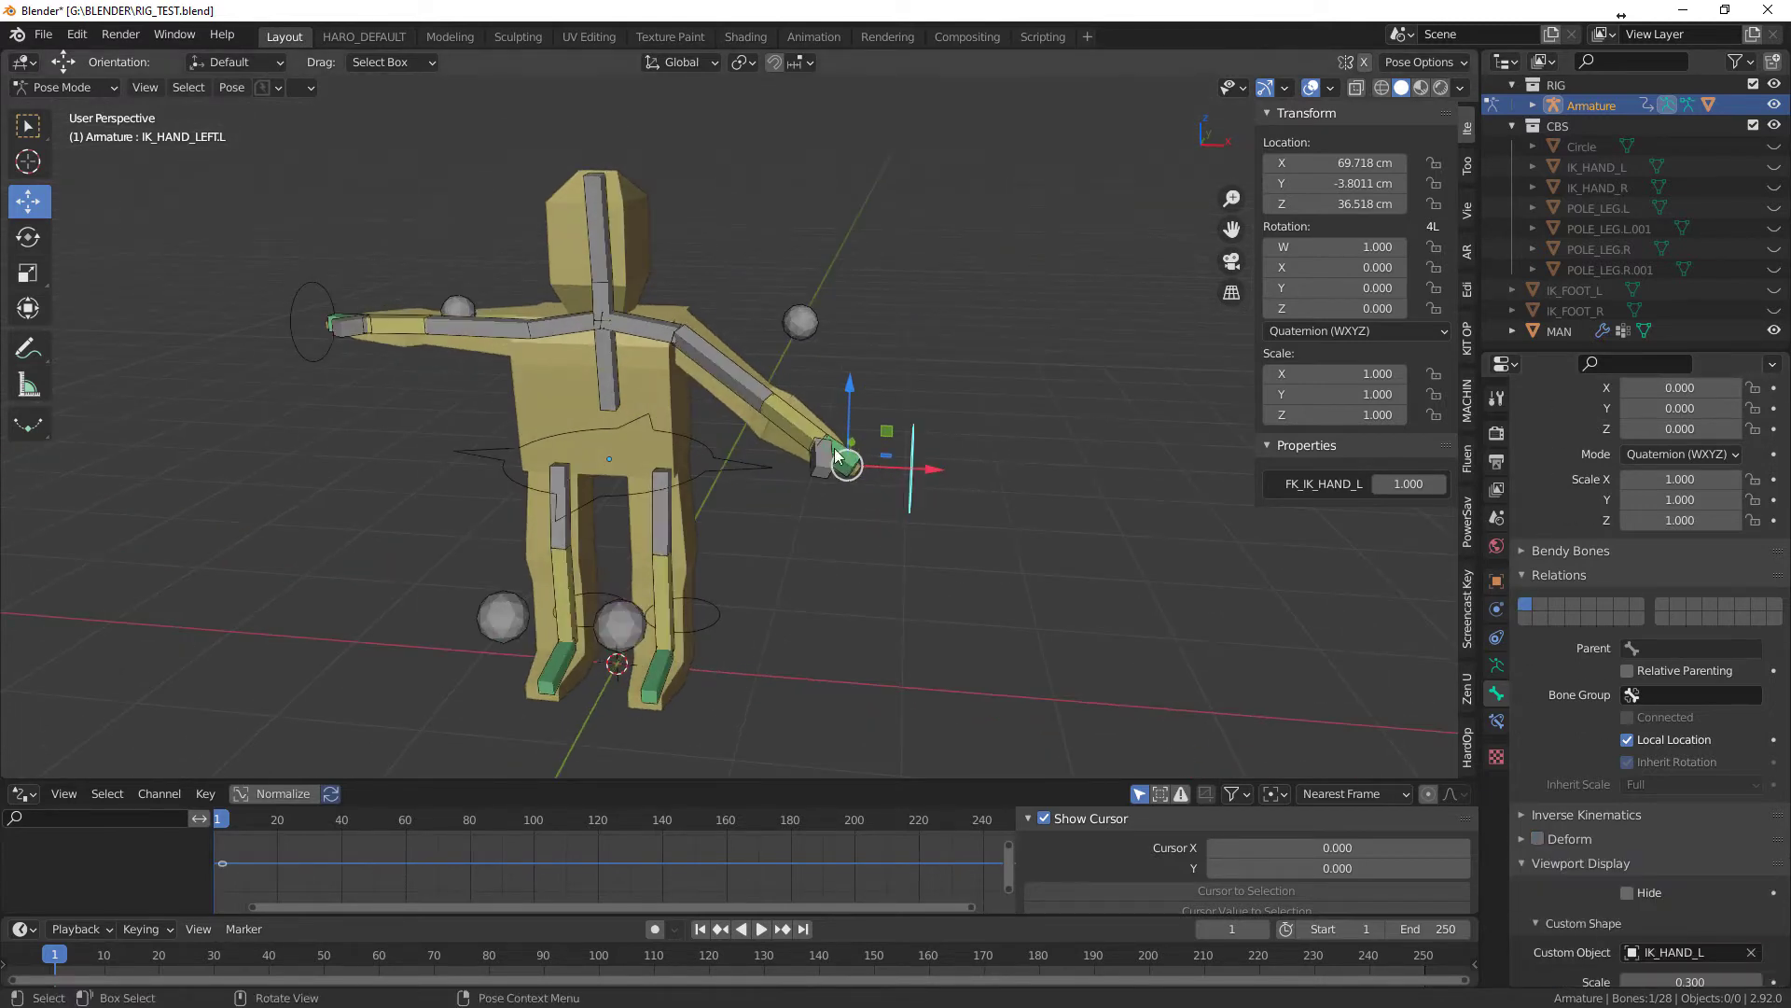
left_click(333, 313)
left_click(1529, 836)
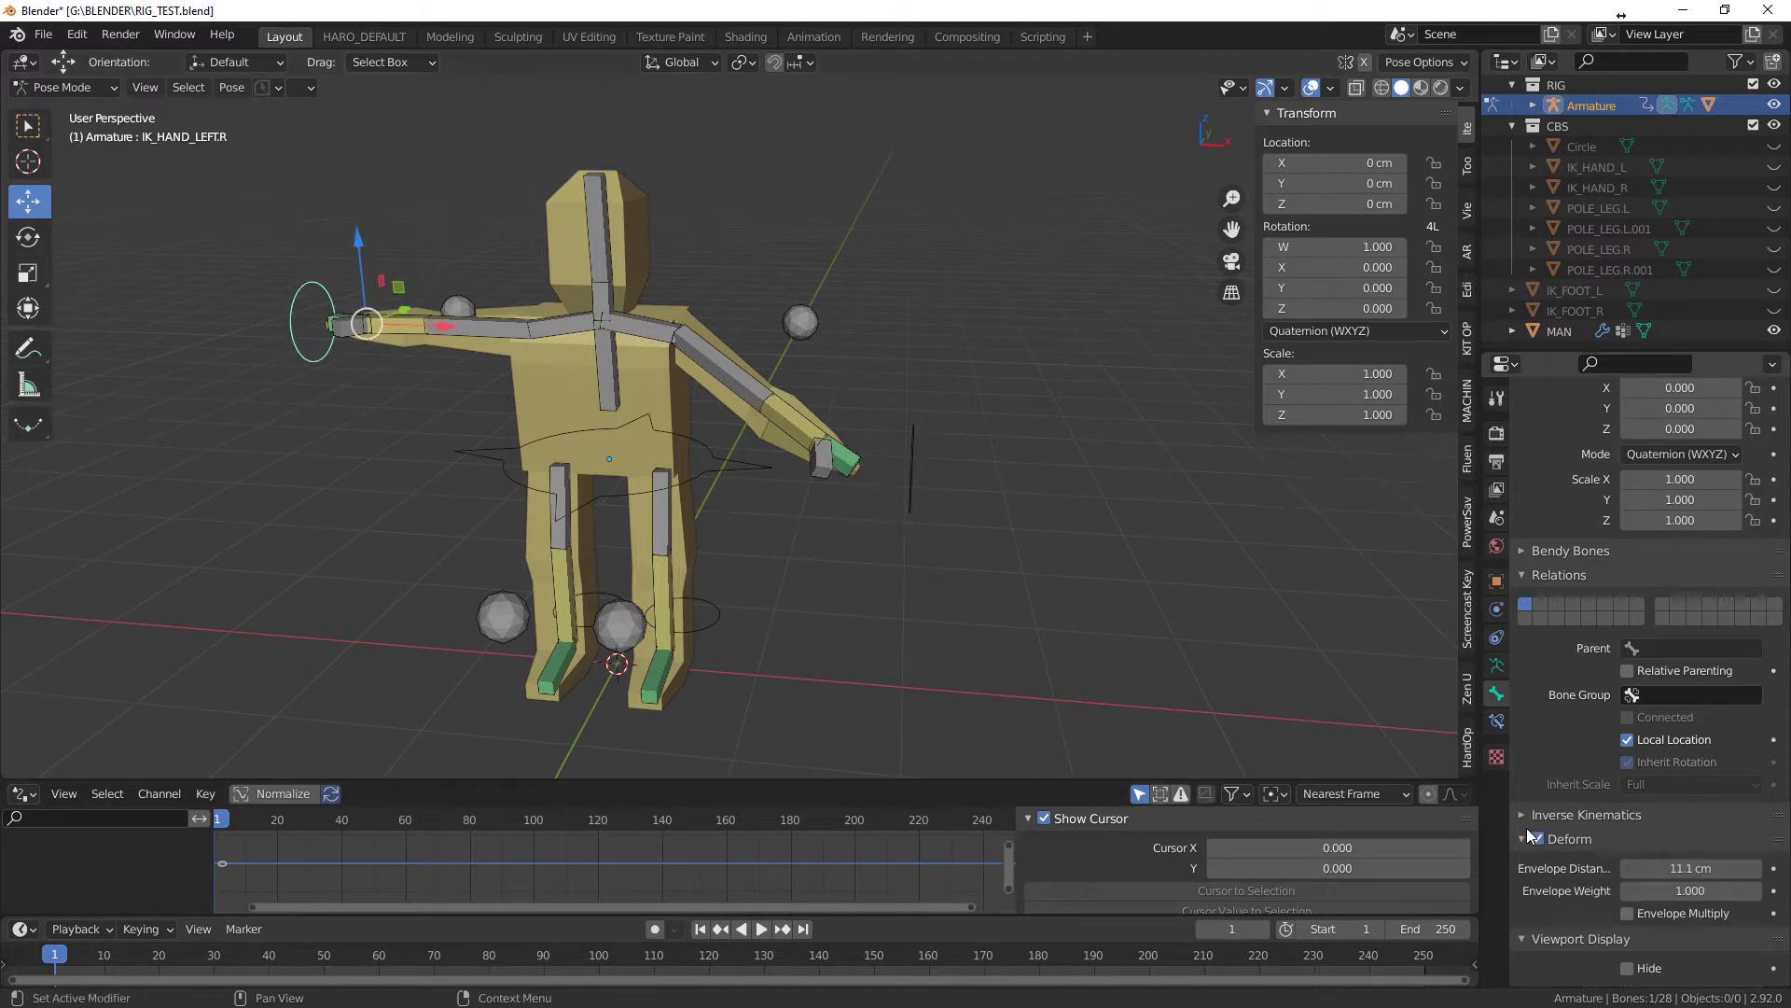
left_click(1535, 839)
- Move the left hand IK control closer to the body, to about X 70 cm, Y -43 cm, Z 43 cm
left_click(918, 474)
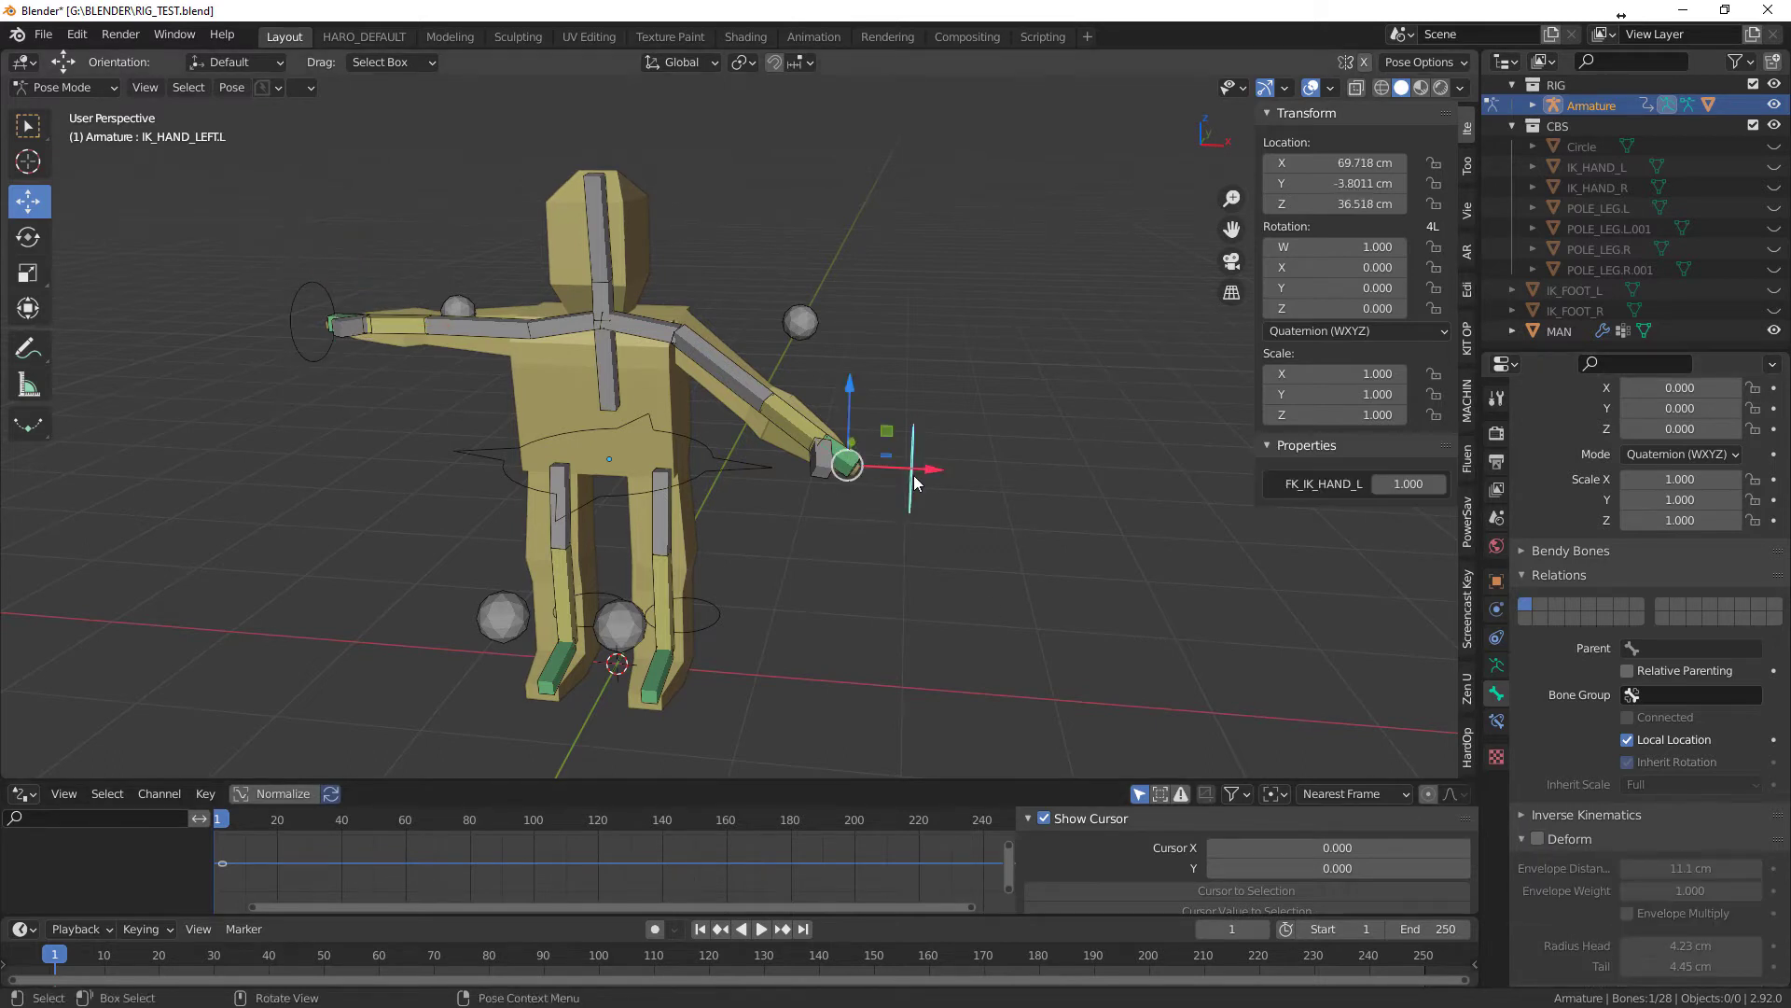
key("g")
left_click(849, 476)
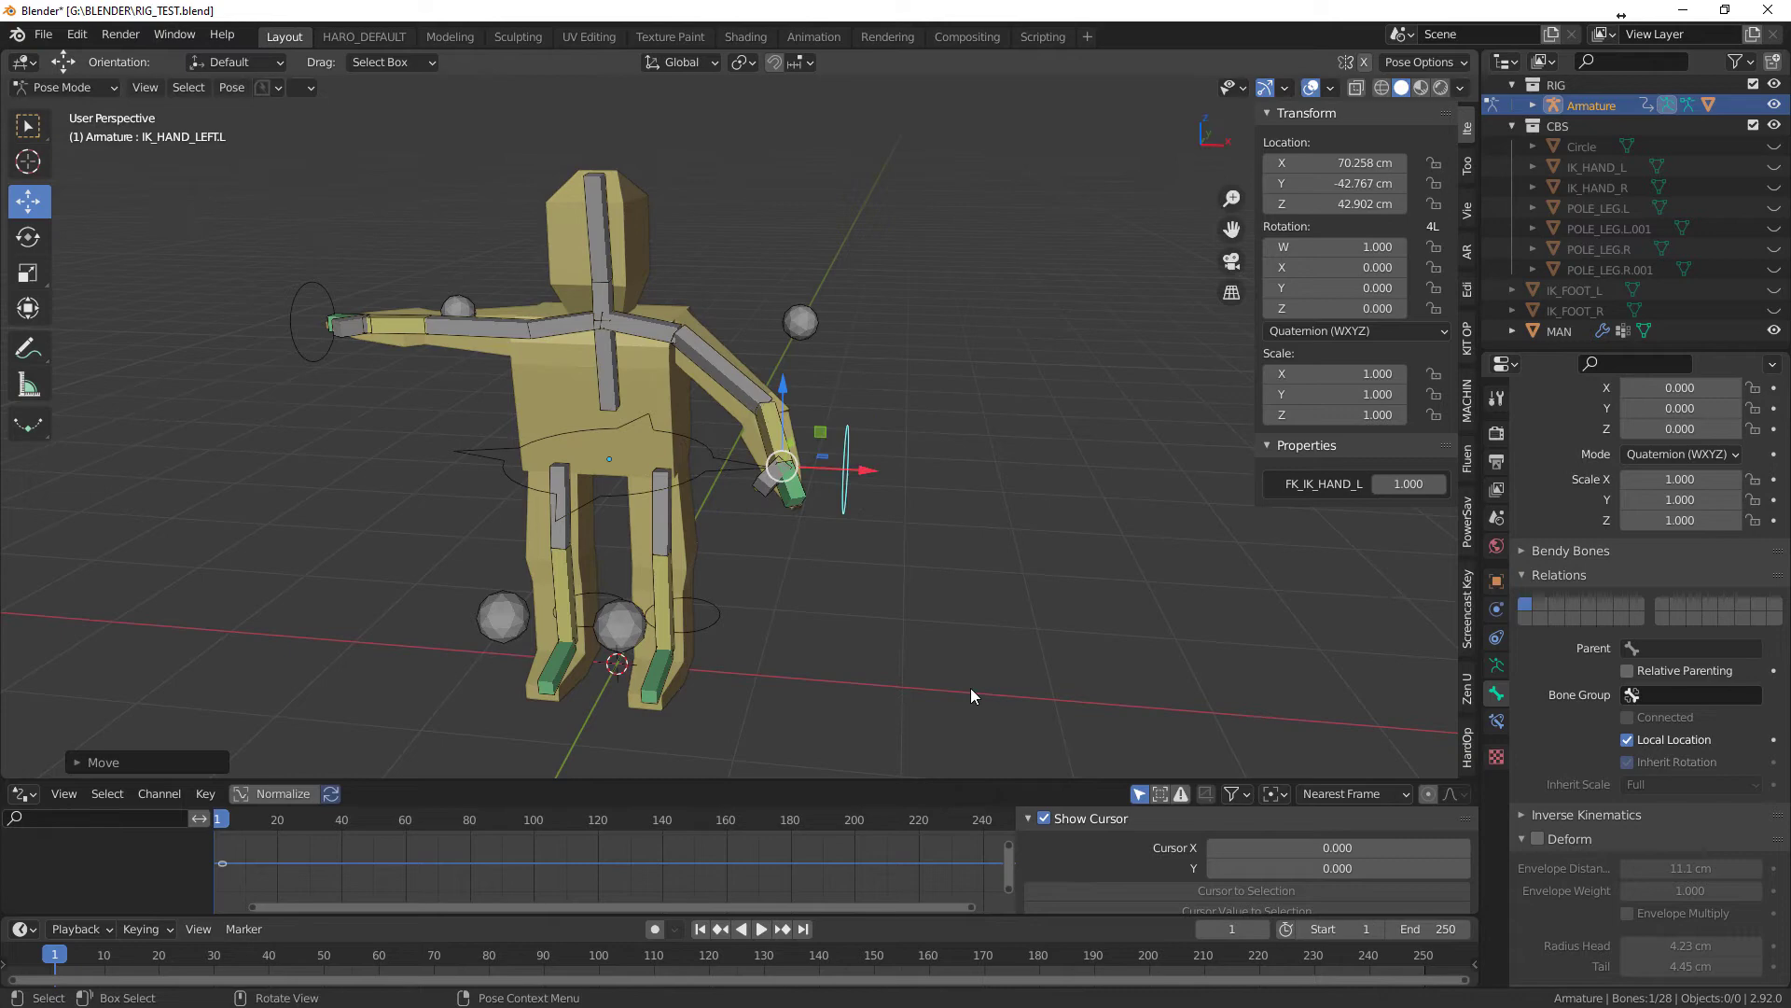
- Move the left foot IK target back to about X -31 cm, Y 85 cm, Z -19 cm
middle_click_drag(971, 687, 820, 674)
left_click(827, 653)
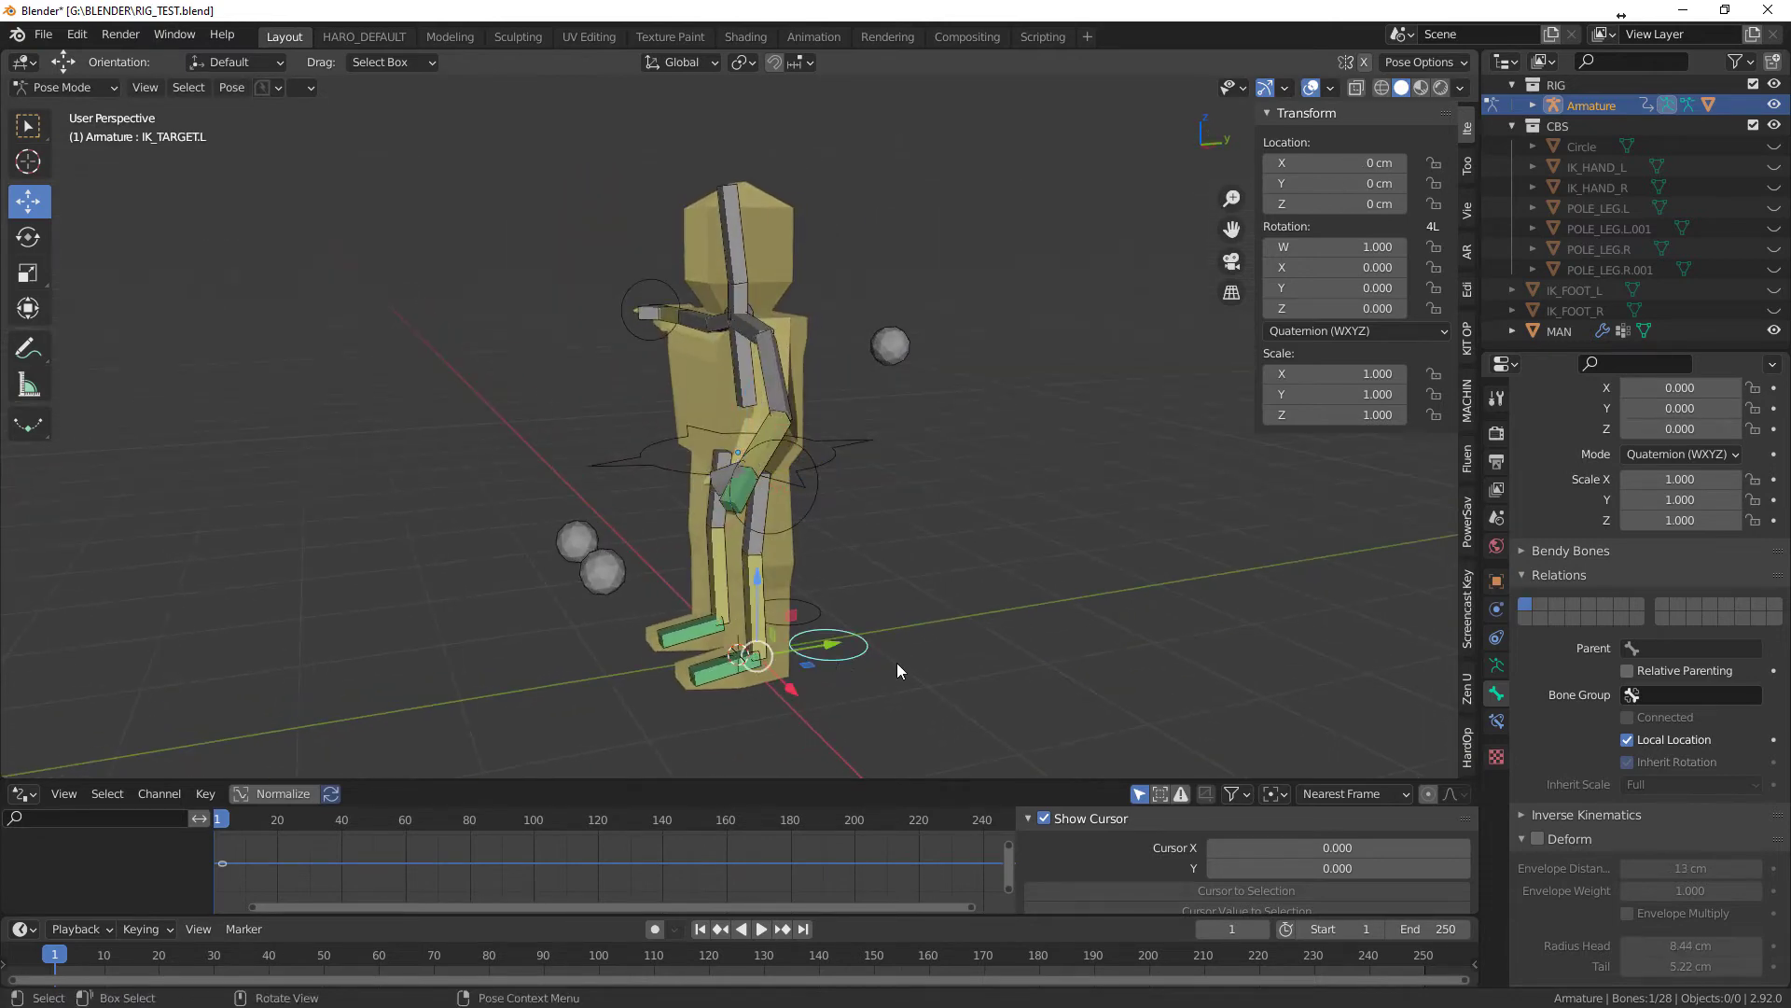
key("g")
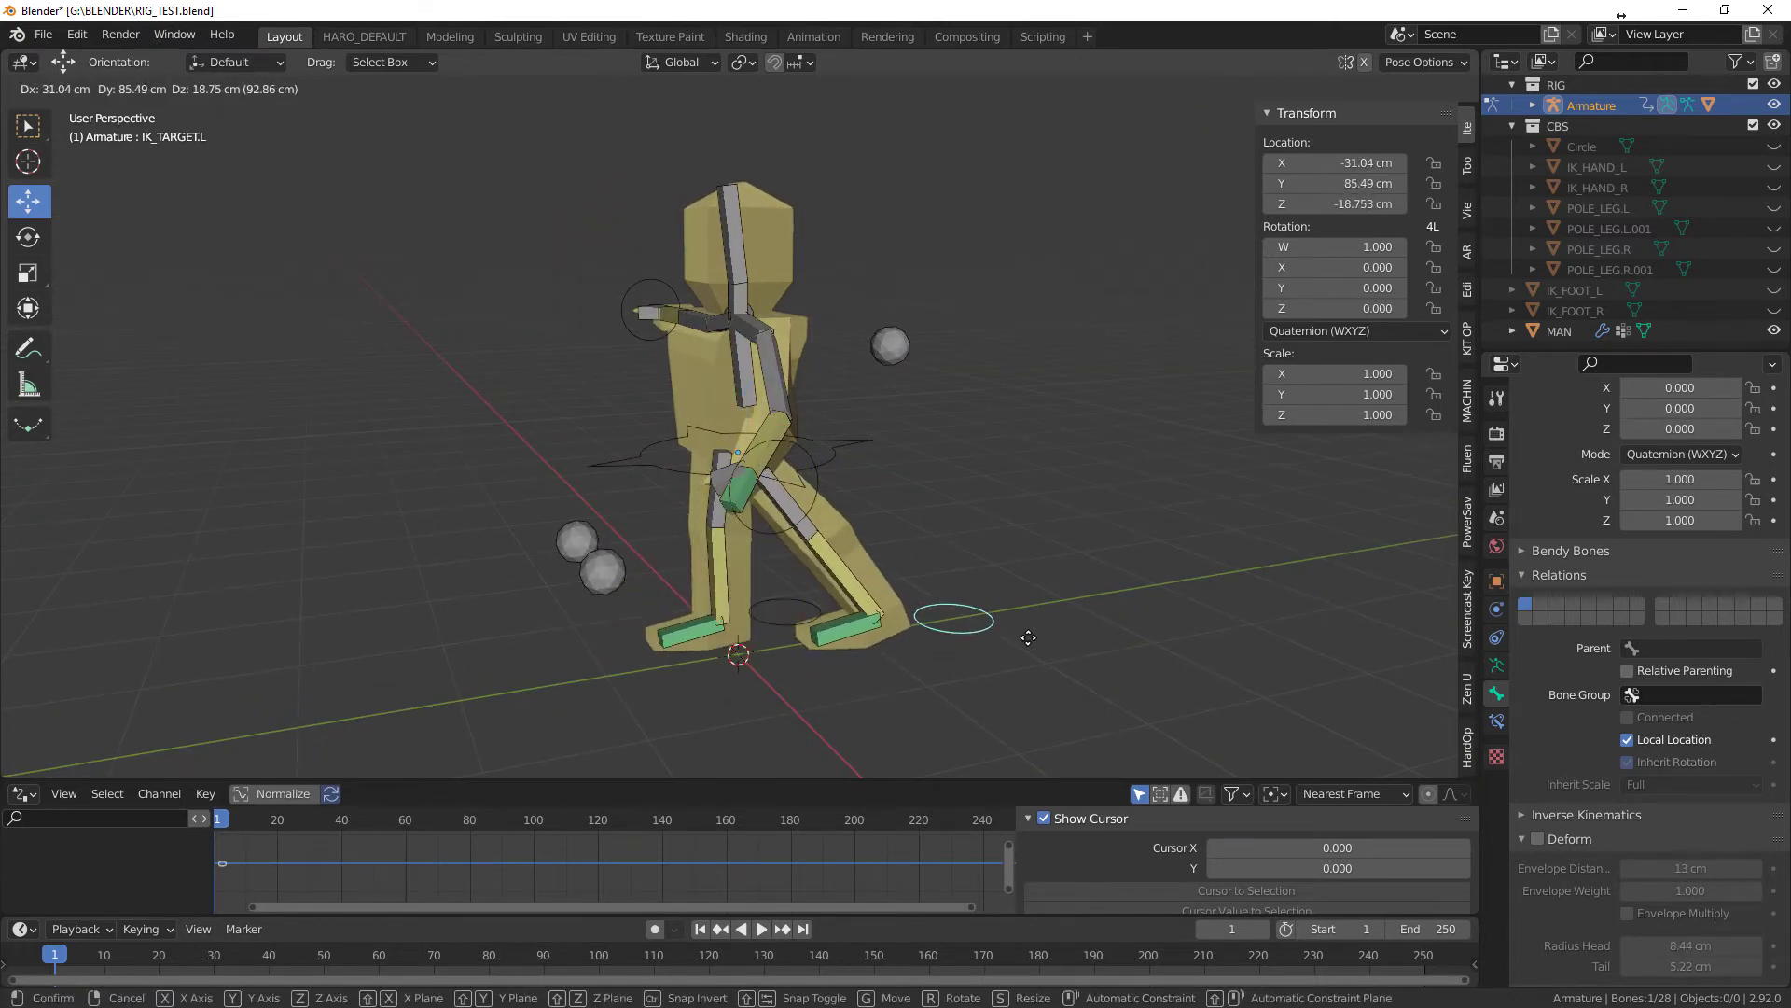
left_click(1028, 637)
- Raise the right hand IK control above shoulder height
middle_click_drag(815, 666, 717, 653)
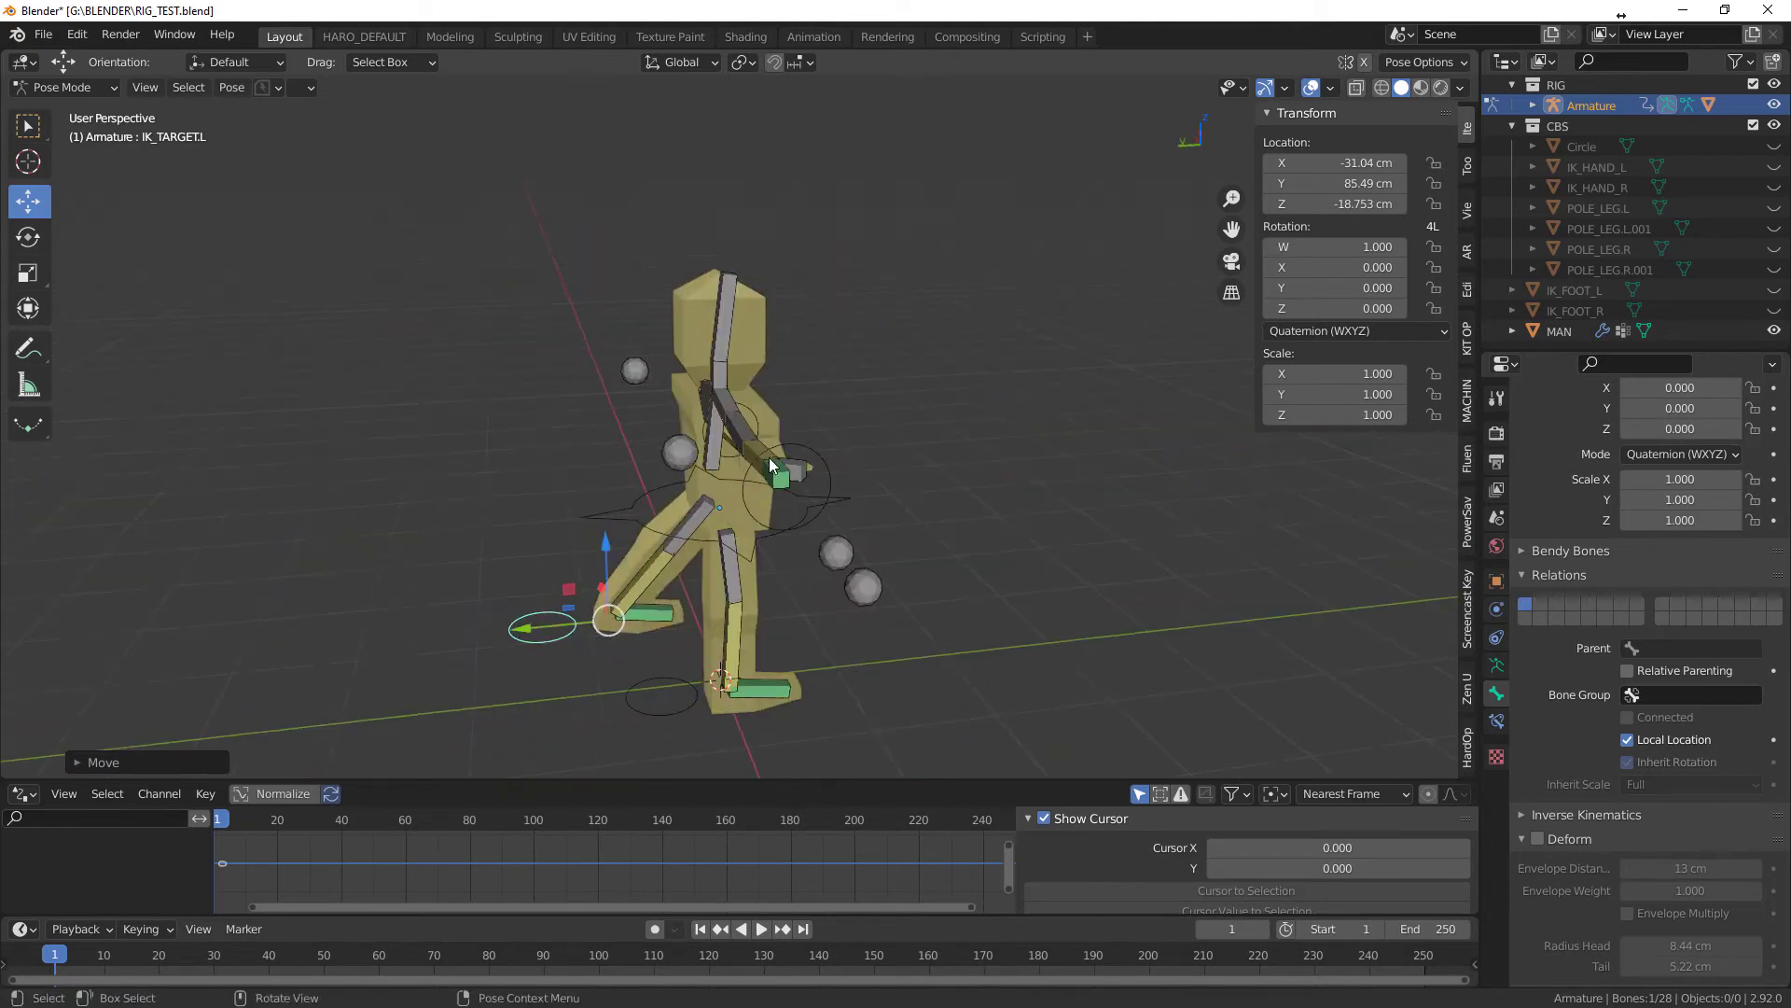
left_click(822, 464)
middle_click_drag(877, 583, 642, 322)
key("g")
left_click(1017, 392)
- Rotate the Head bone about the global X axis
left_click(642, 322)
key("r")
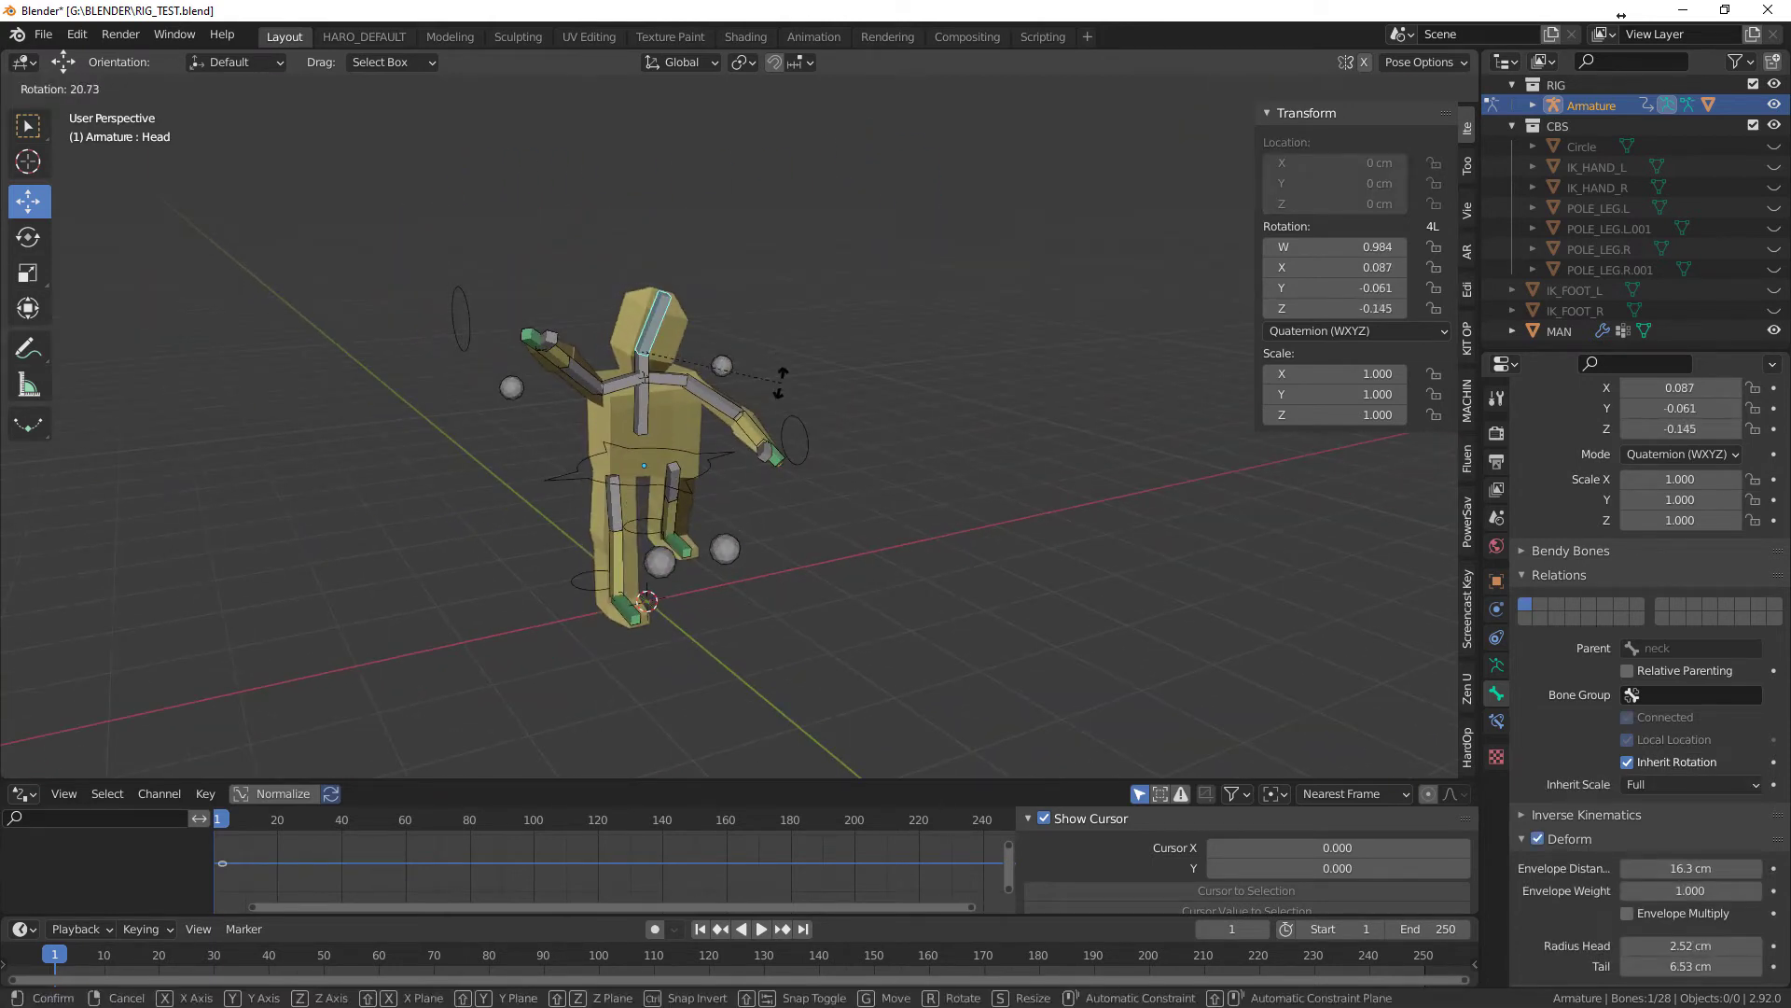
key("x")
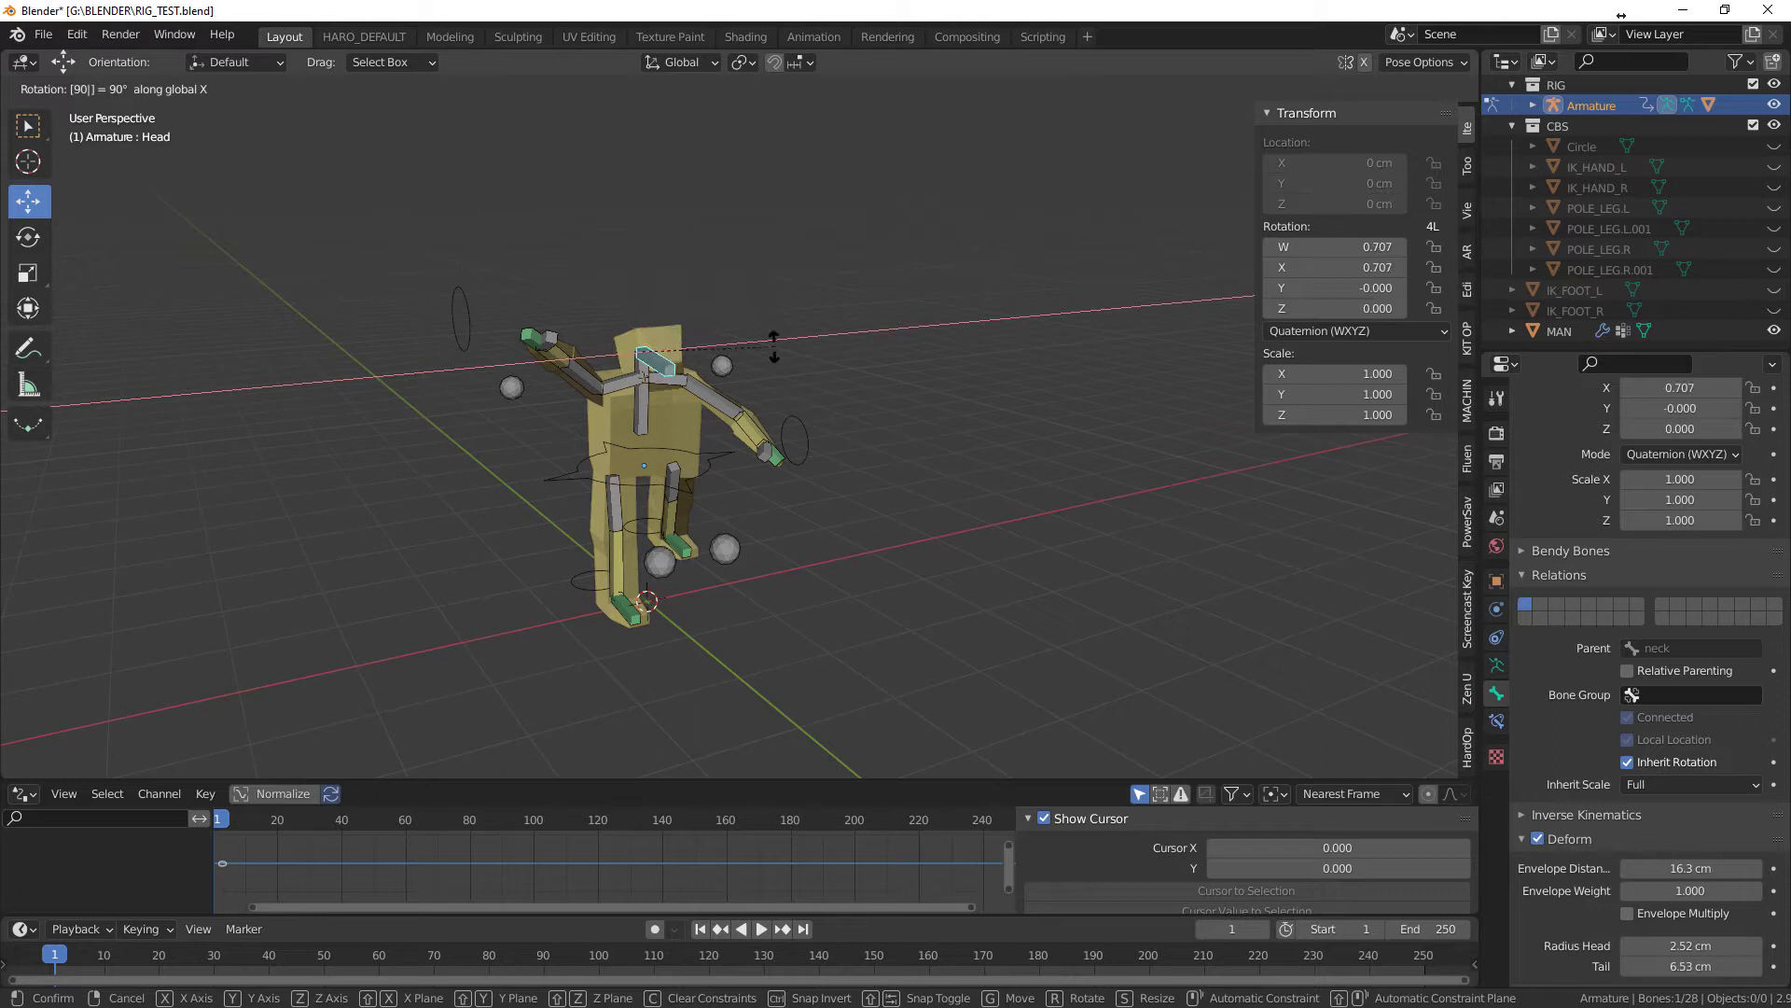
key("Escape")
key("r")
key("x")
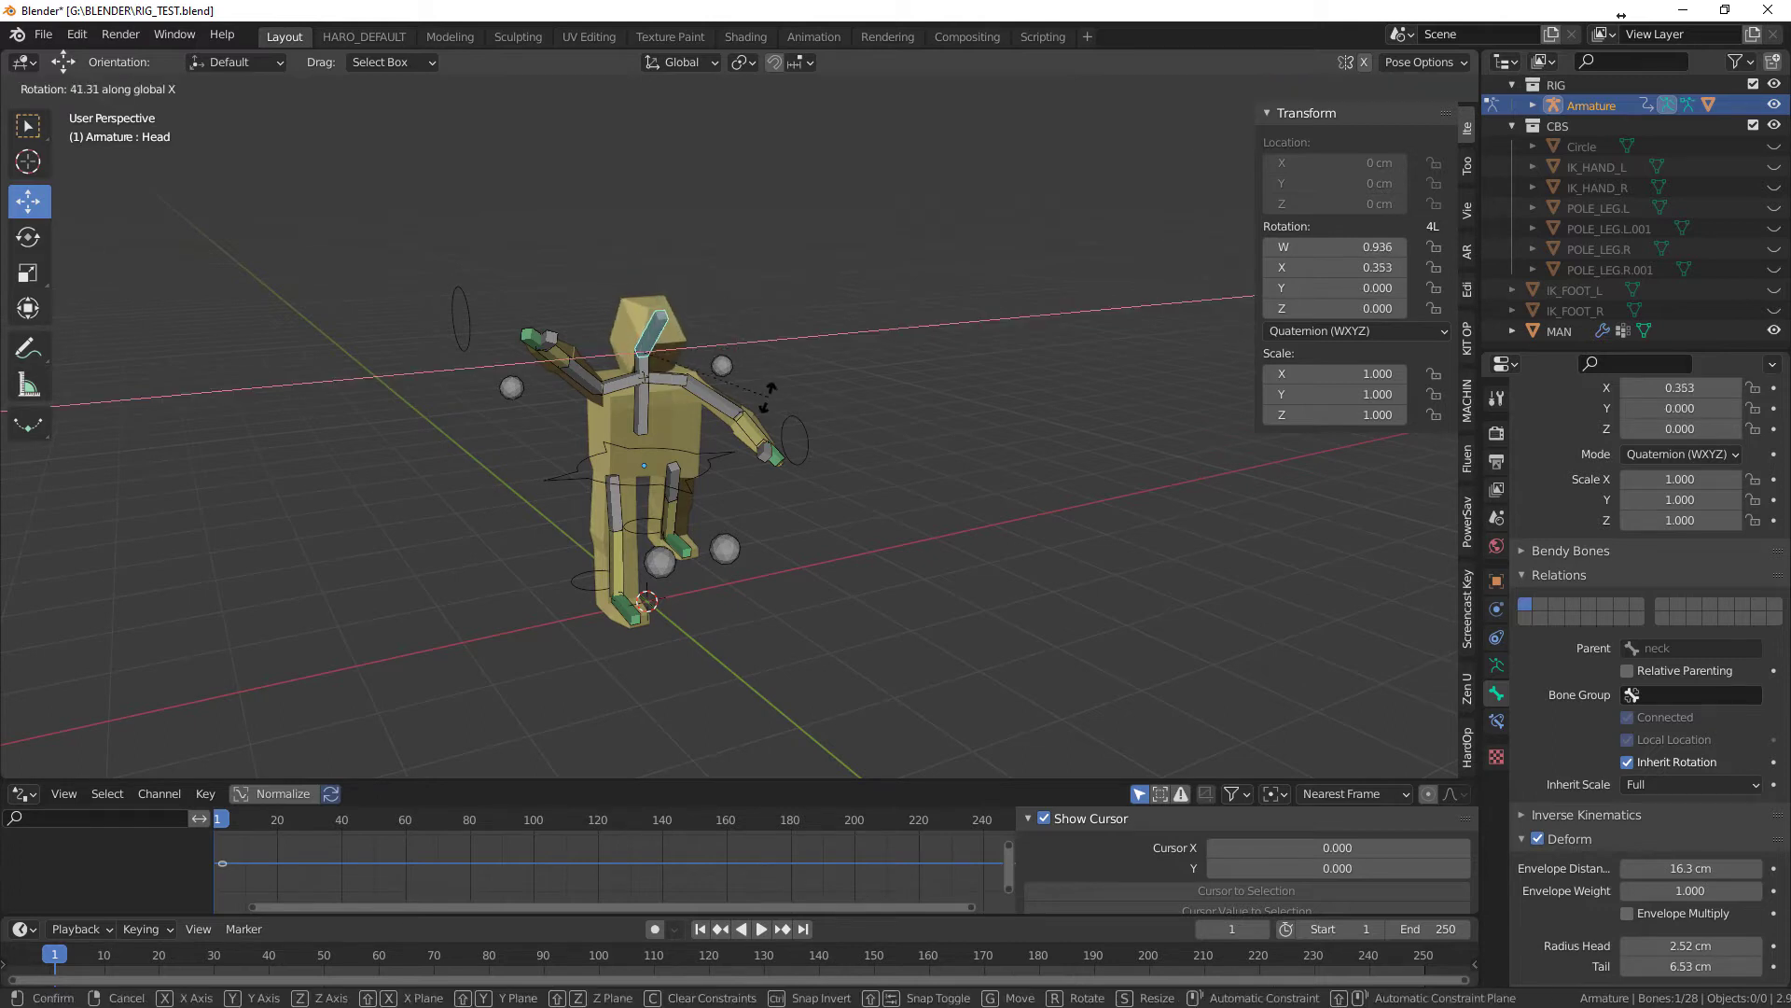
left_click(689, 320)
- Move the right foot IK target up and back to about X 43 cm, Y 67 cm, Z -68 cm
middle_click_drag(795, 452, 601, 599)
left_click(589, 601)
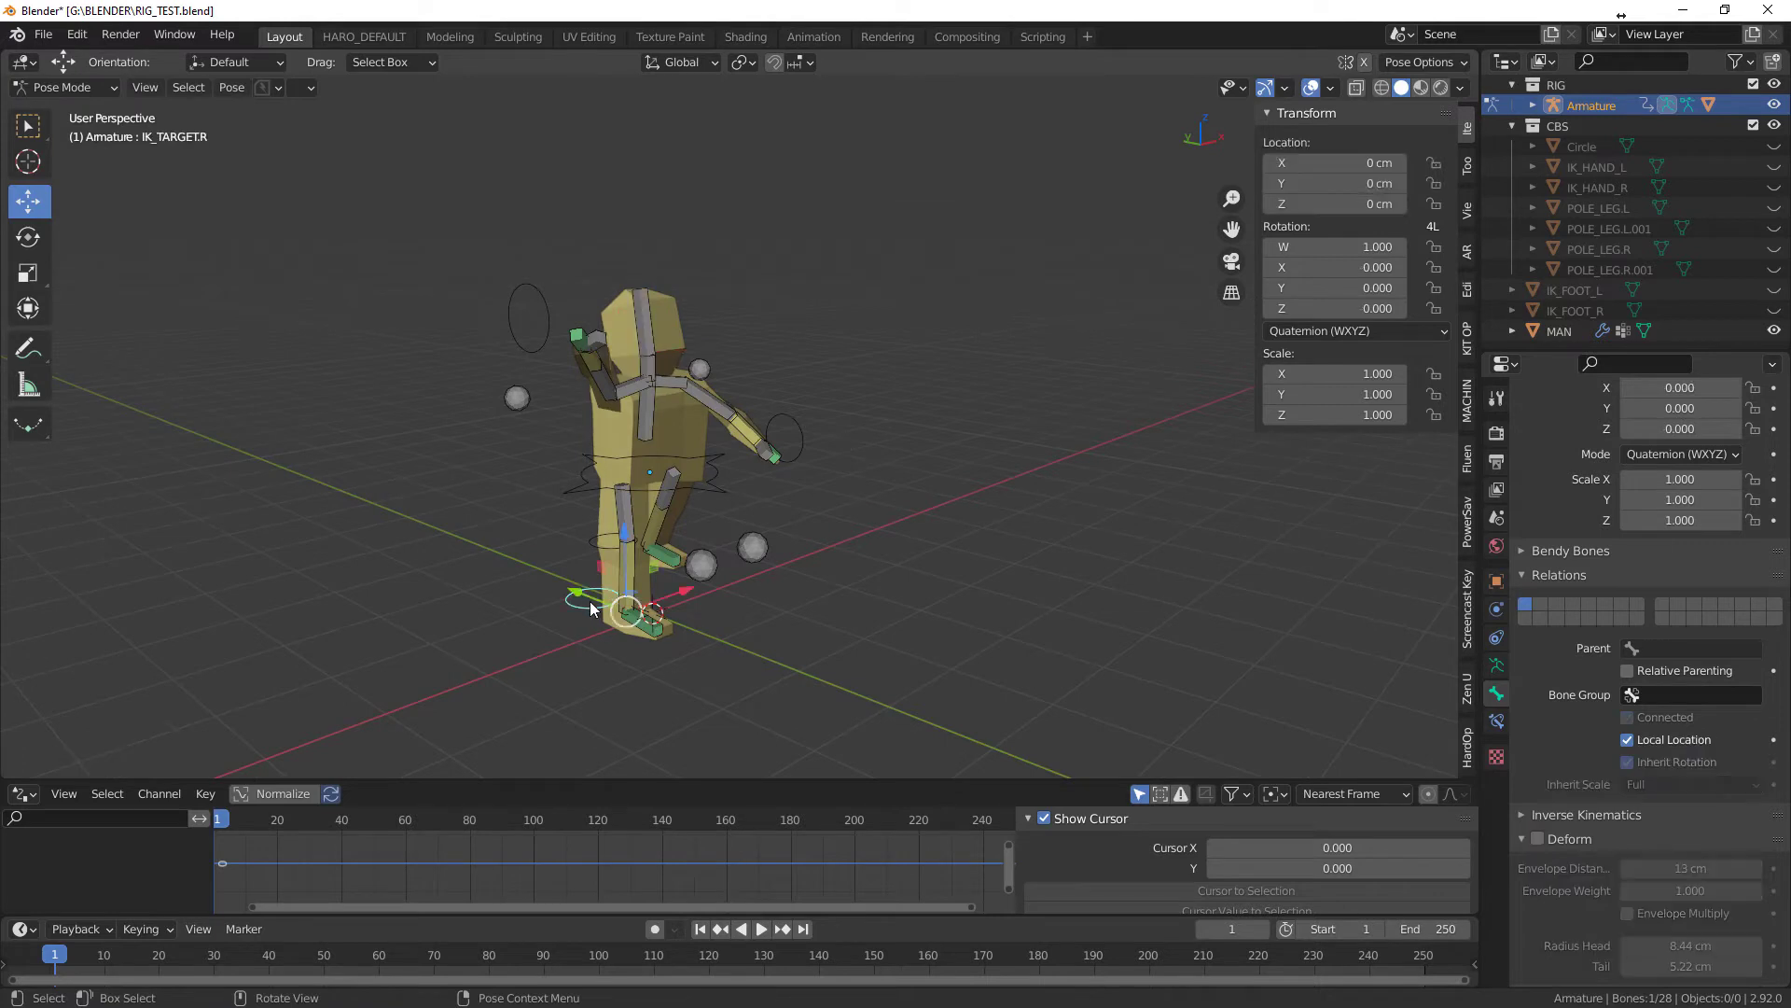
key("g")
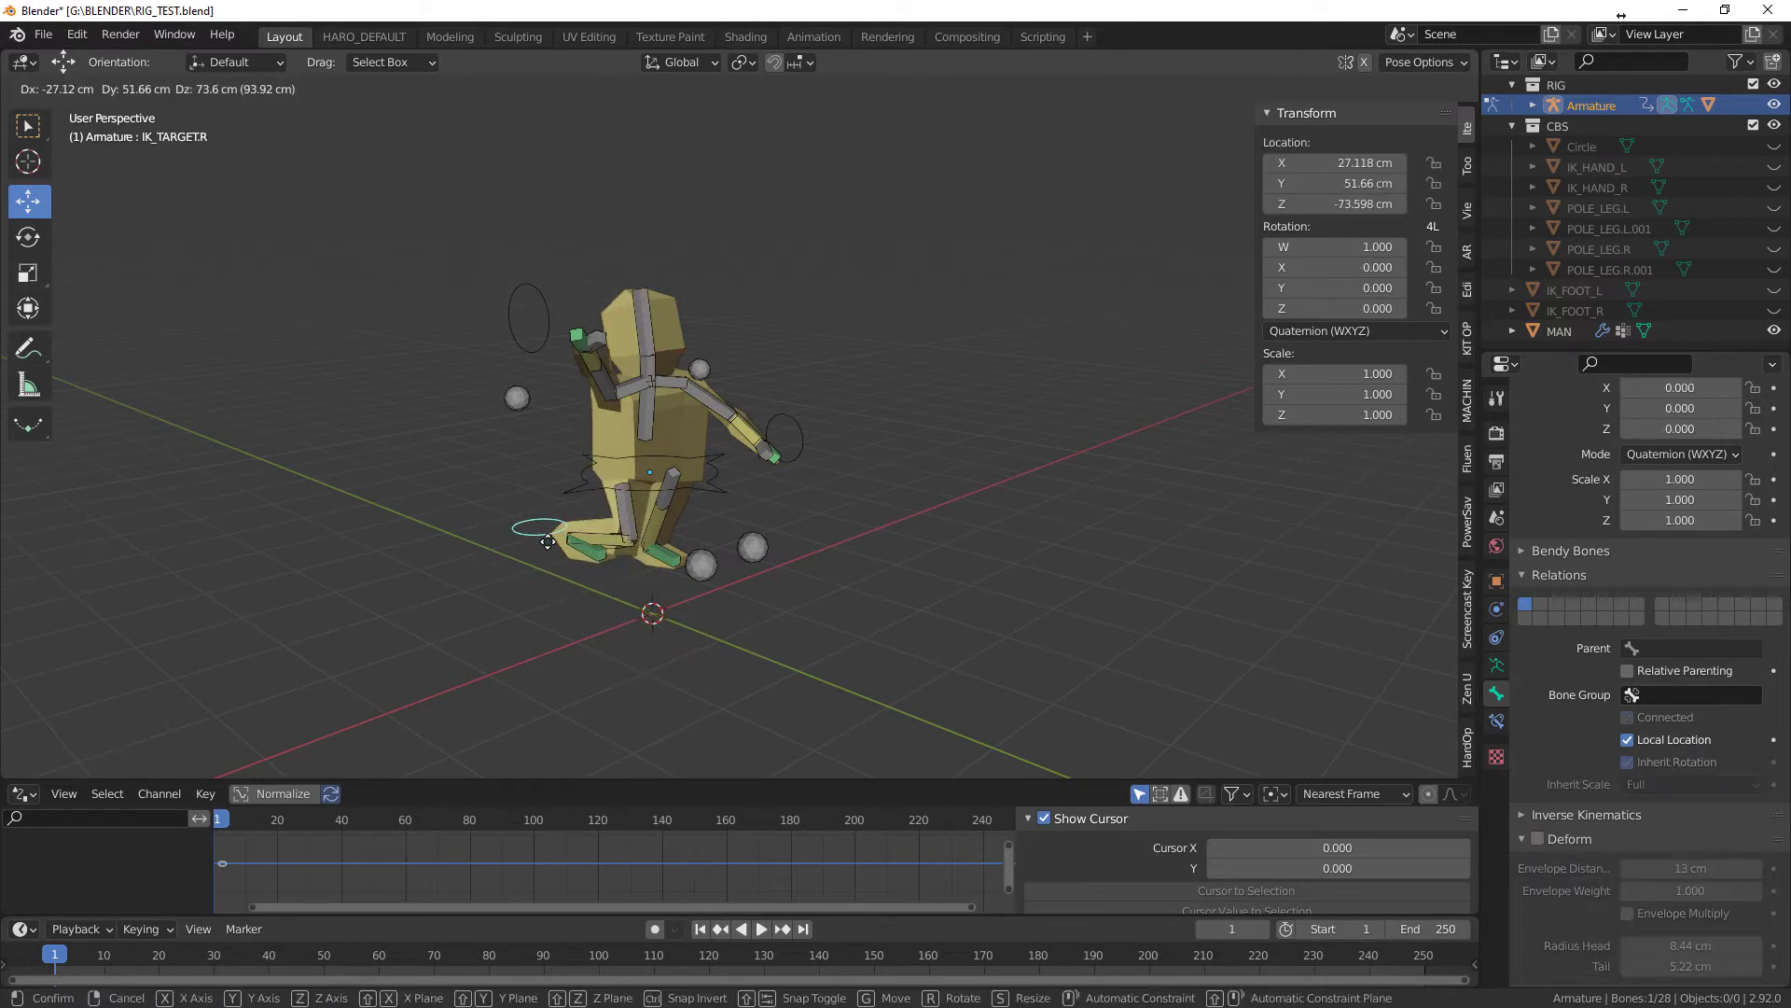
left_click(546, 546)
- Hide the MAN mesh briefly to check the posed rig, show it again and examine the mesh deformation
middle_click_drag(546, 546, 818, 571)
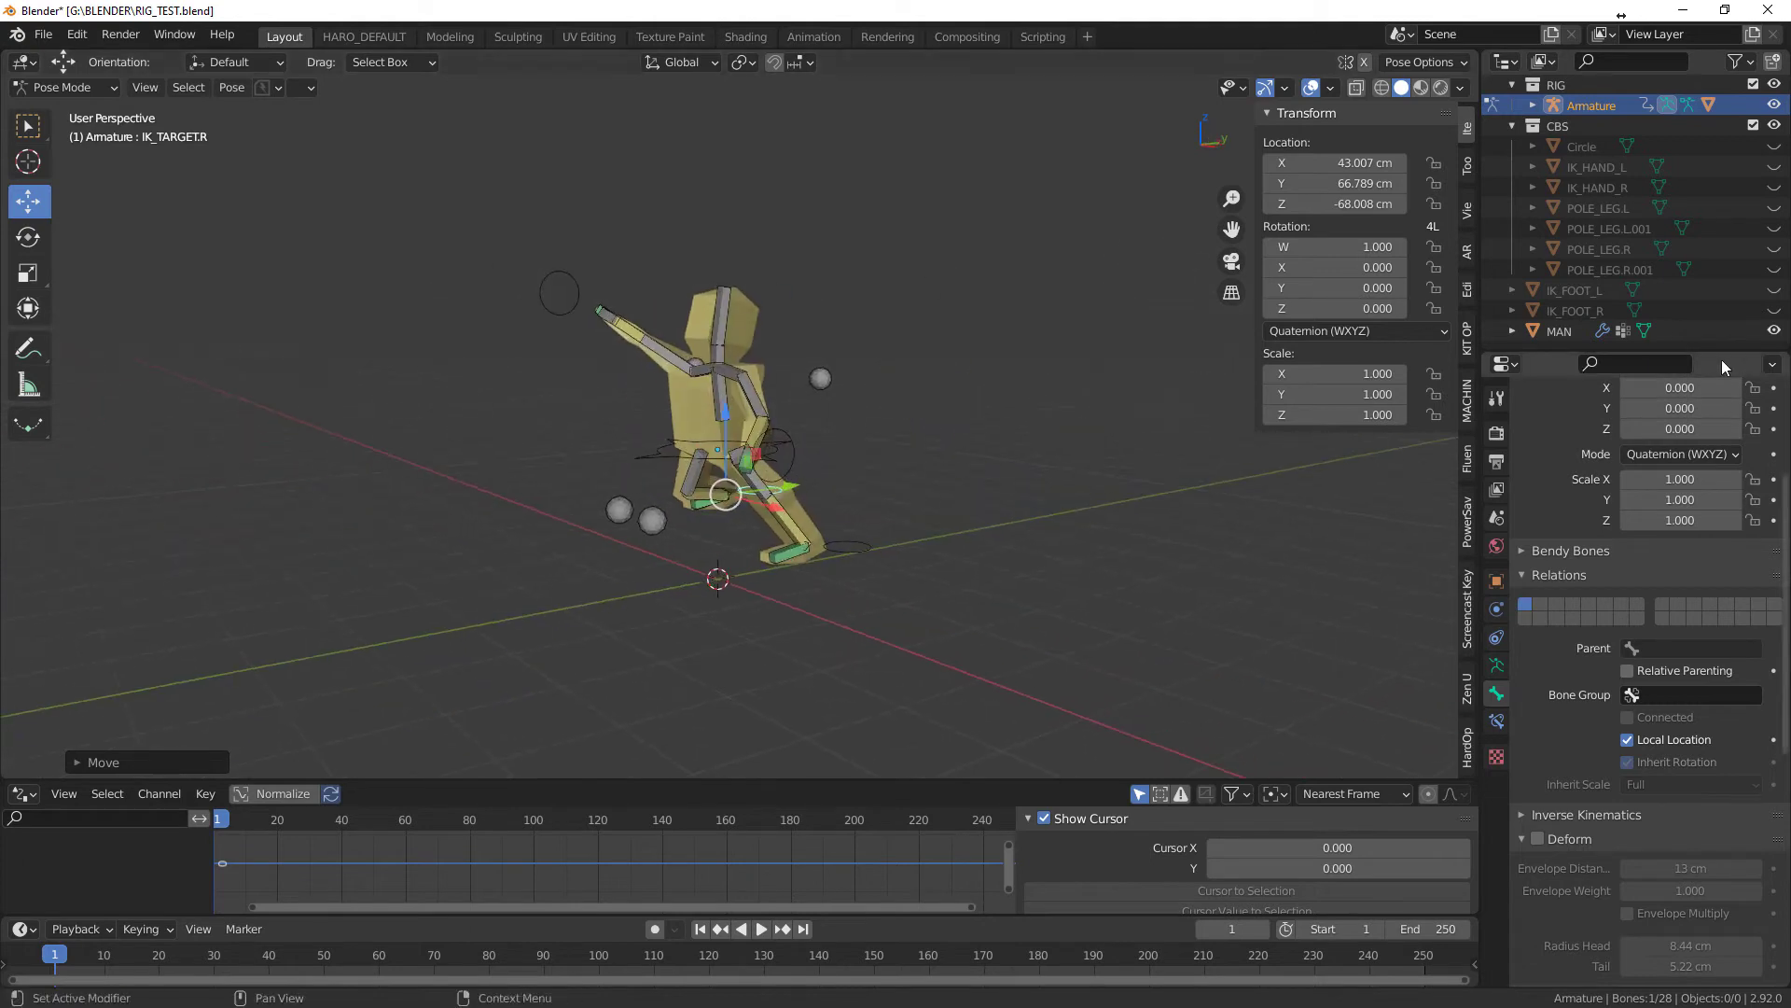
left_click(1775, 331)
left_click(1774, 331)
scroll(970, 412, "up", 1)
middle_click_drag(970, 420, 937, 398)
- Switch the Armature to Object Mode and back to Pose Mode
key("ctrl+Tab")
left_click(809, 400)
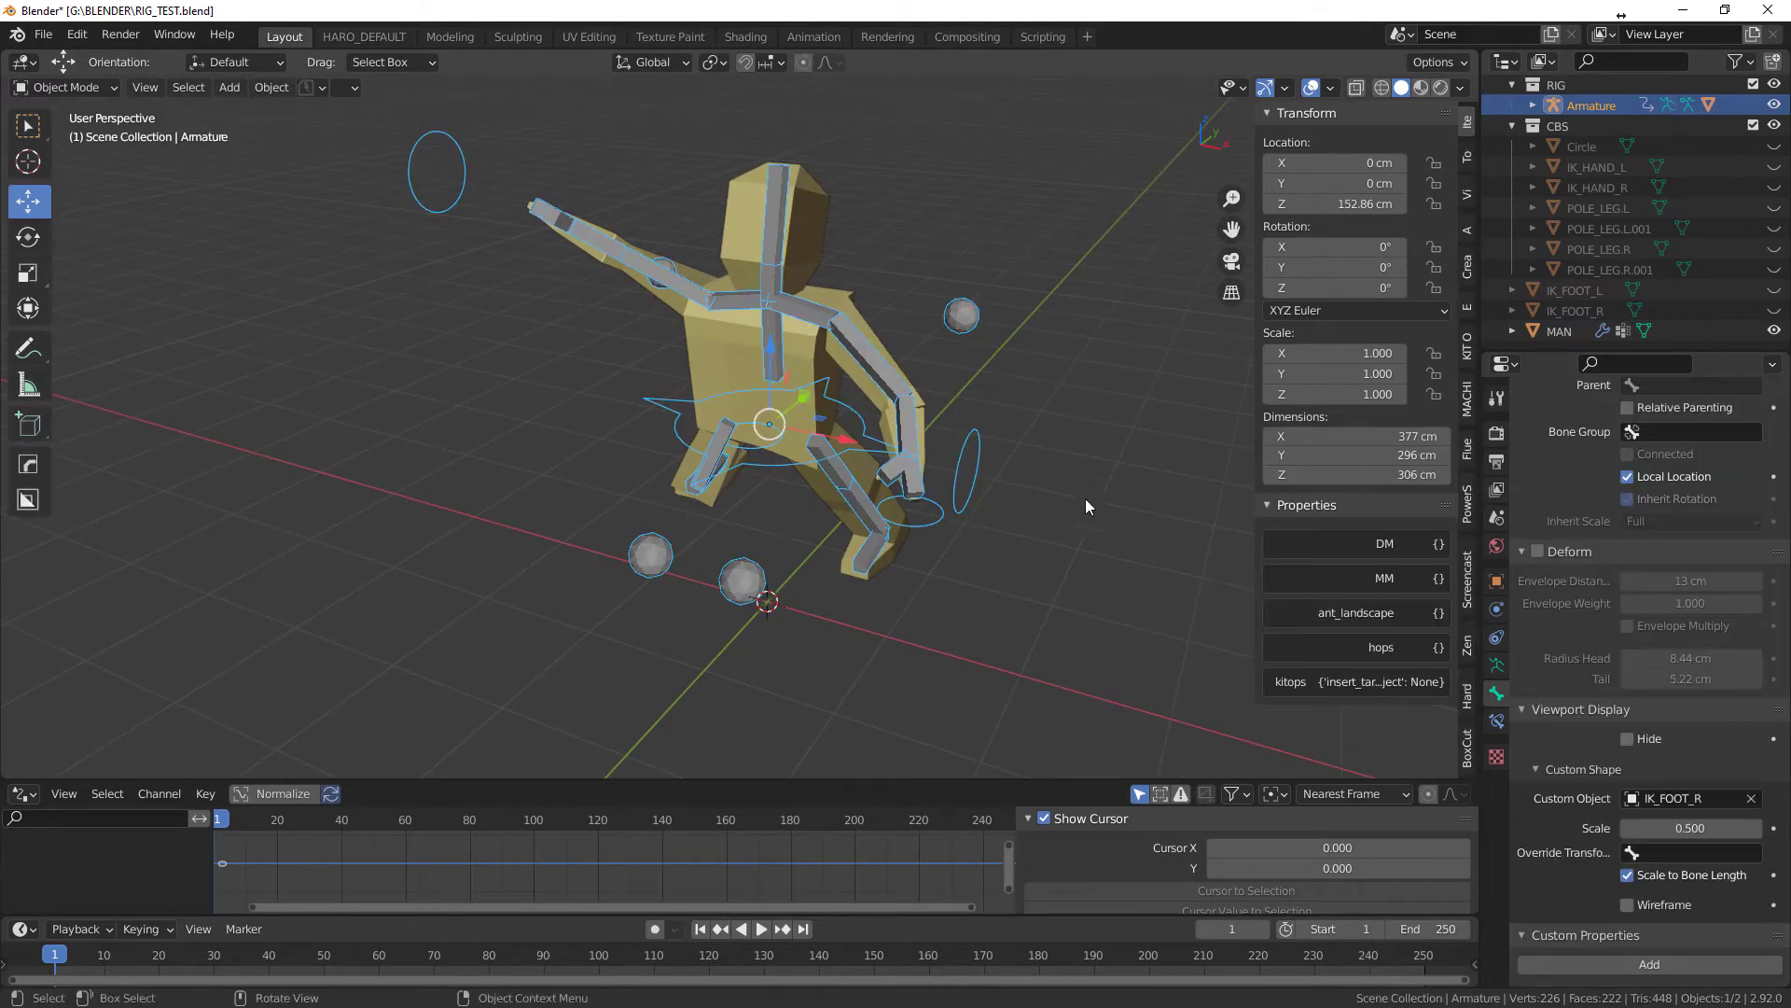
middle_click_drag(1084, 498, 732, 250)
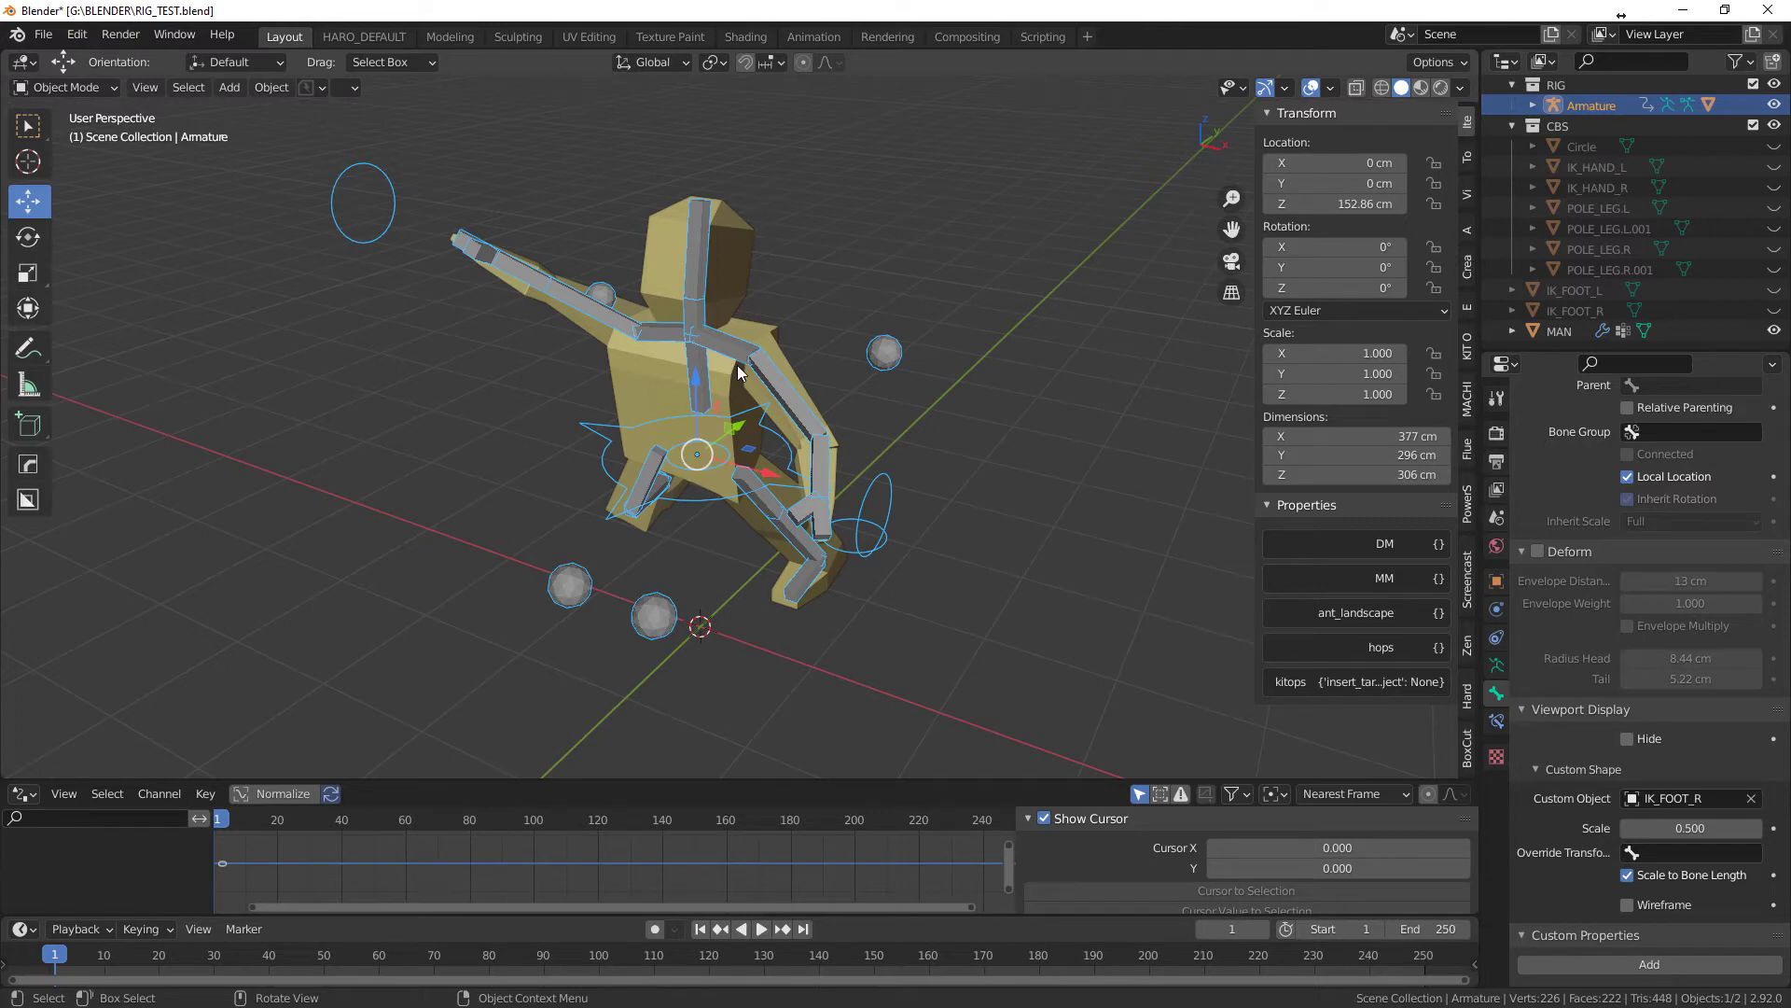
key("ctrl+Tab")
left_click(733, 459)
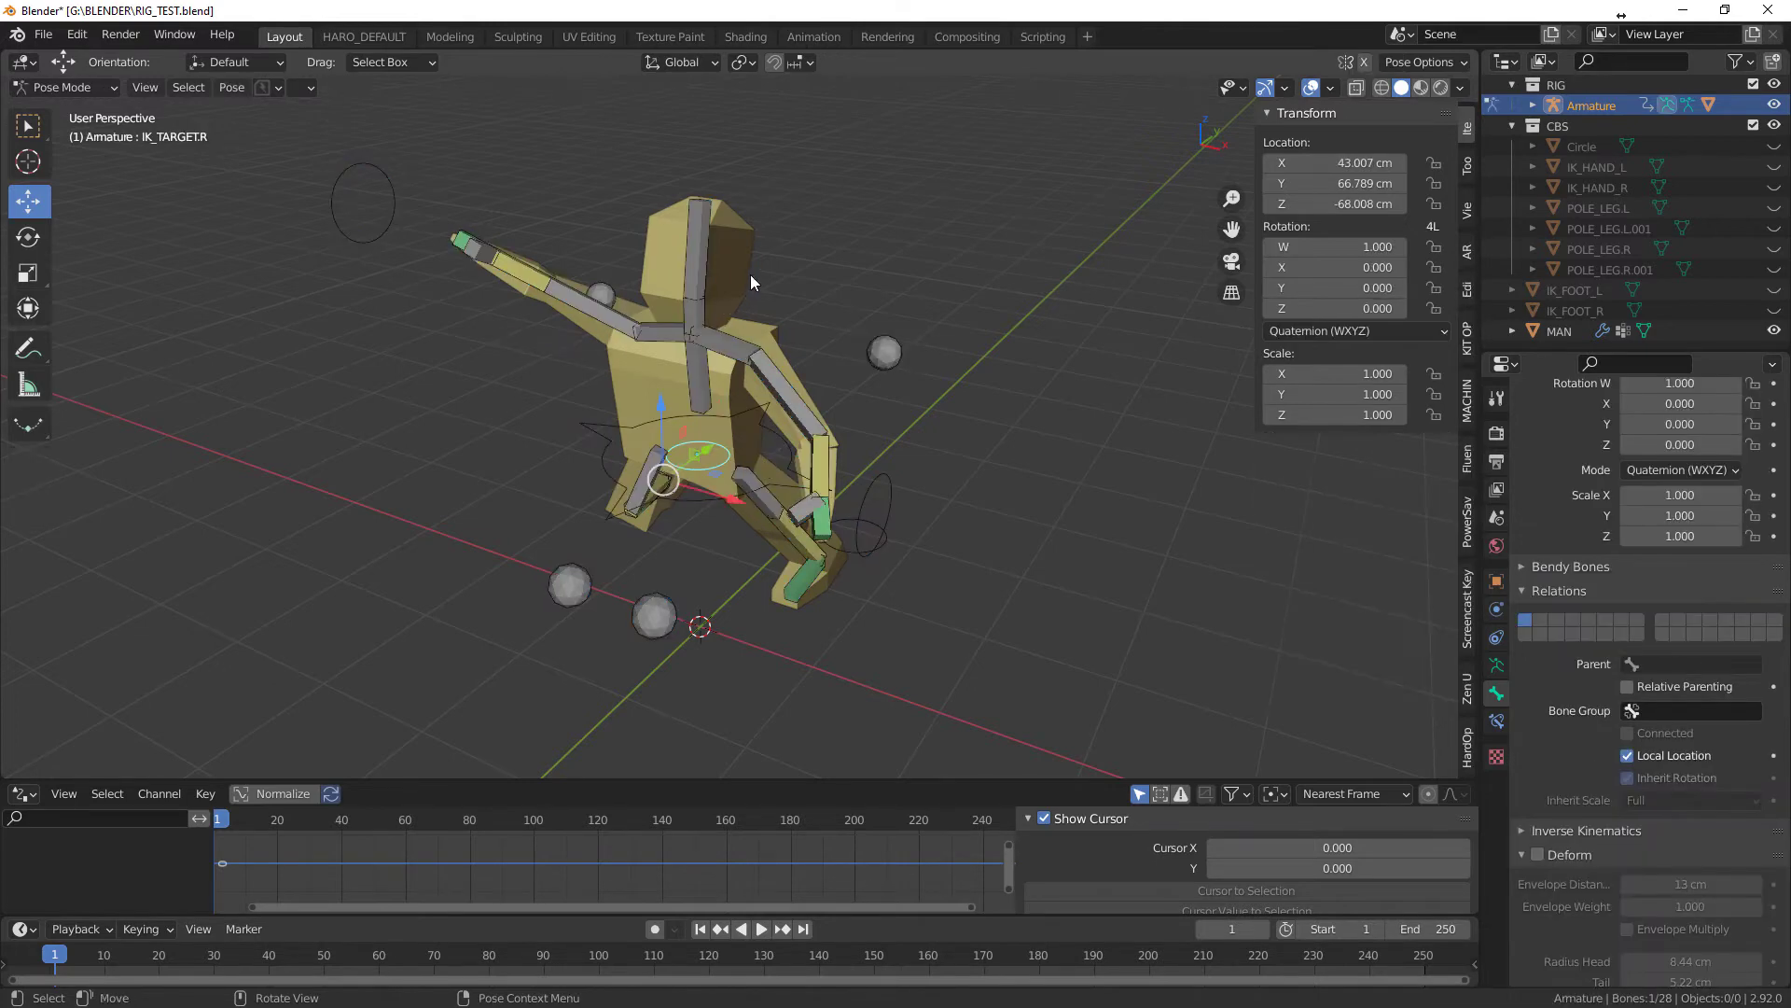
- Select the MAN mesh directly from Pose Mode, and add the Armature's left shoulder bone to the selection
left_click(739, 266)
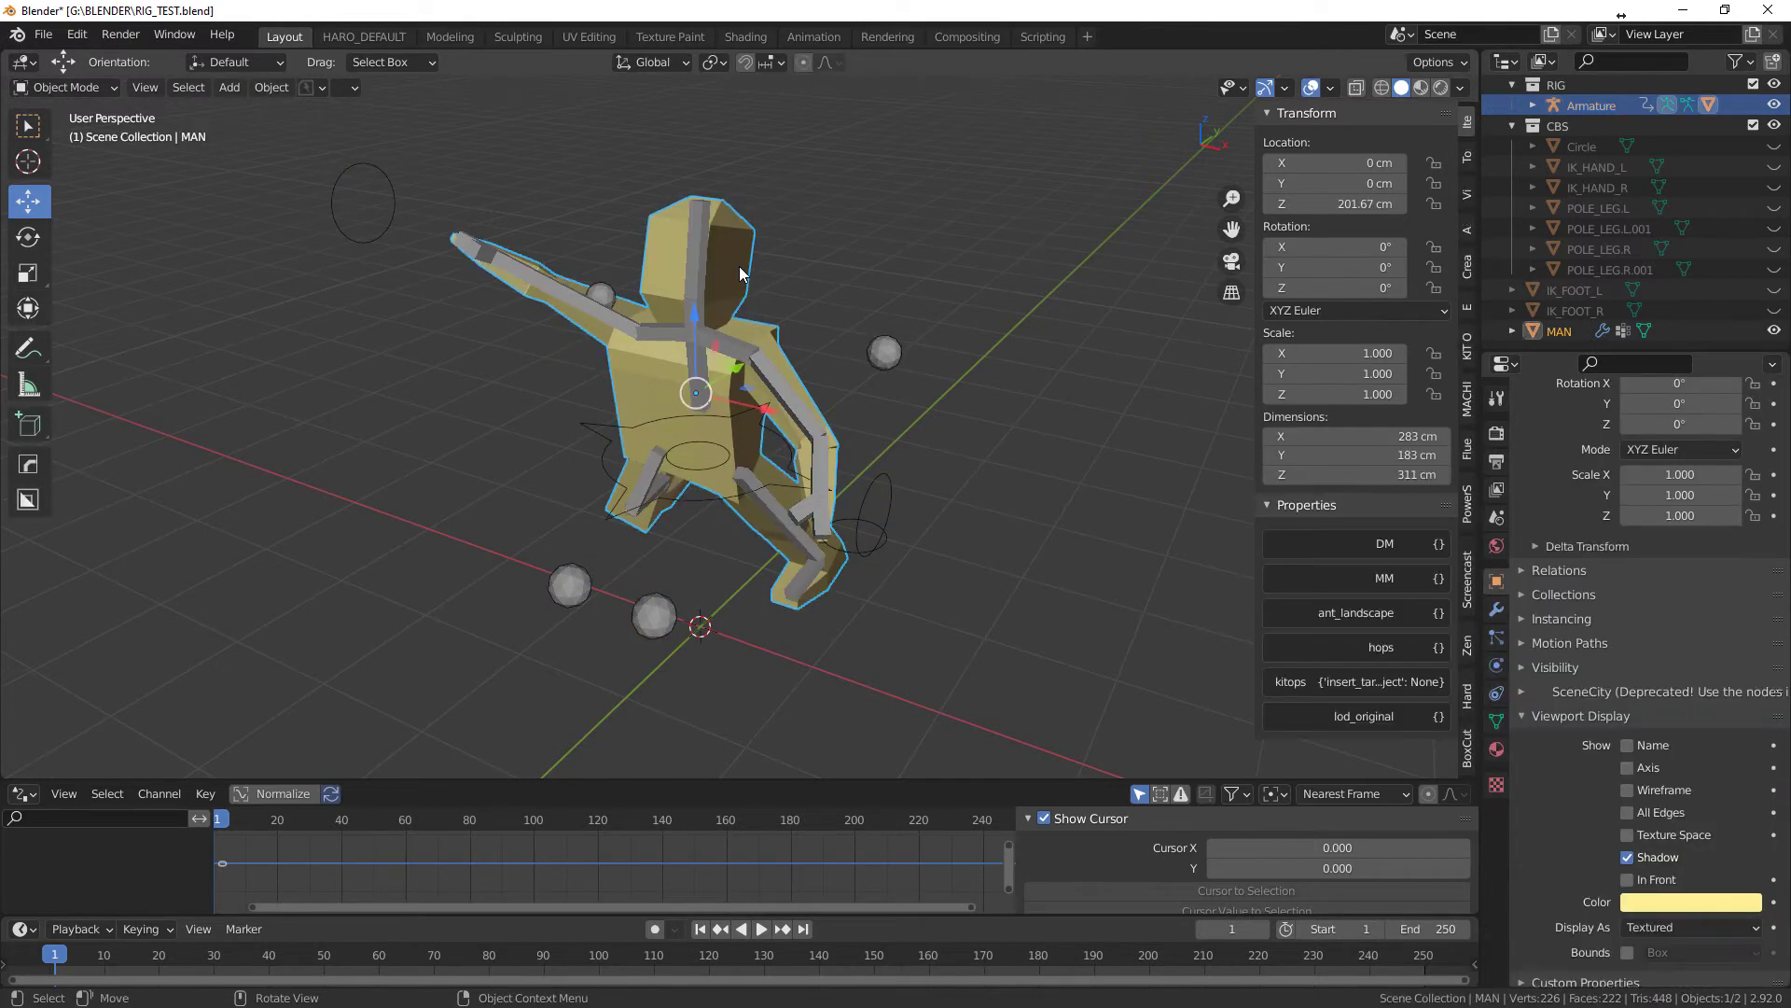
left_click(728, 355)
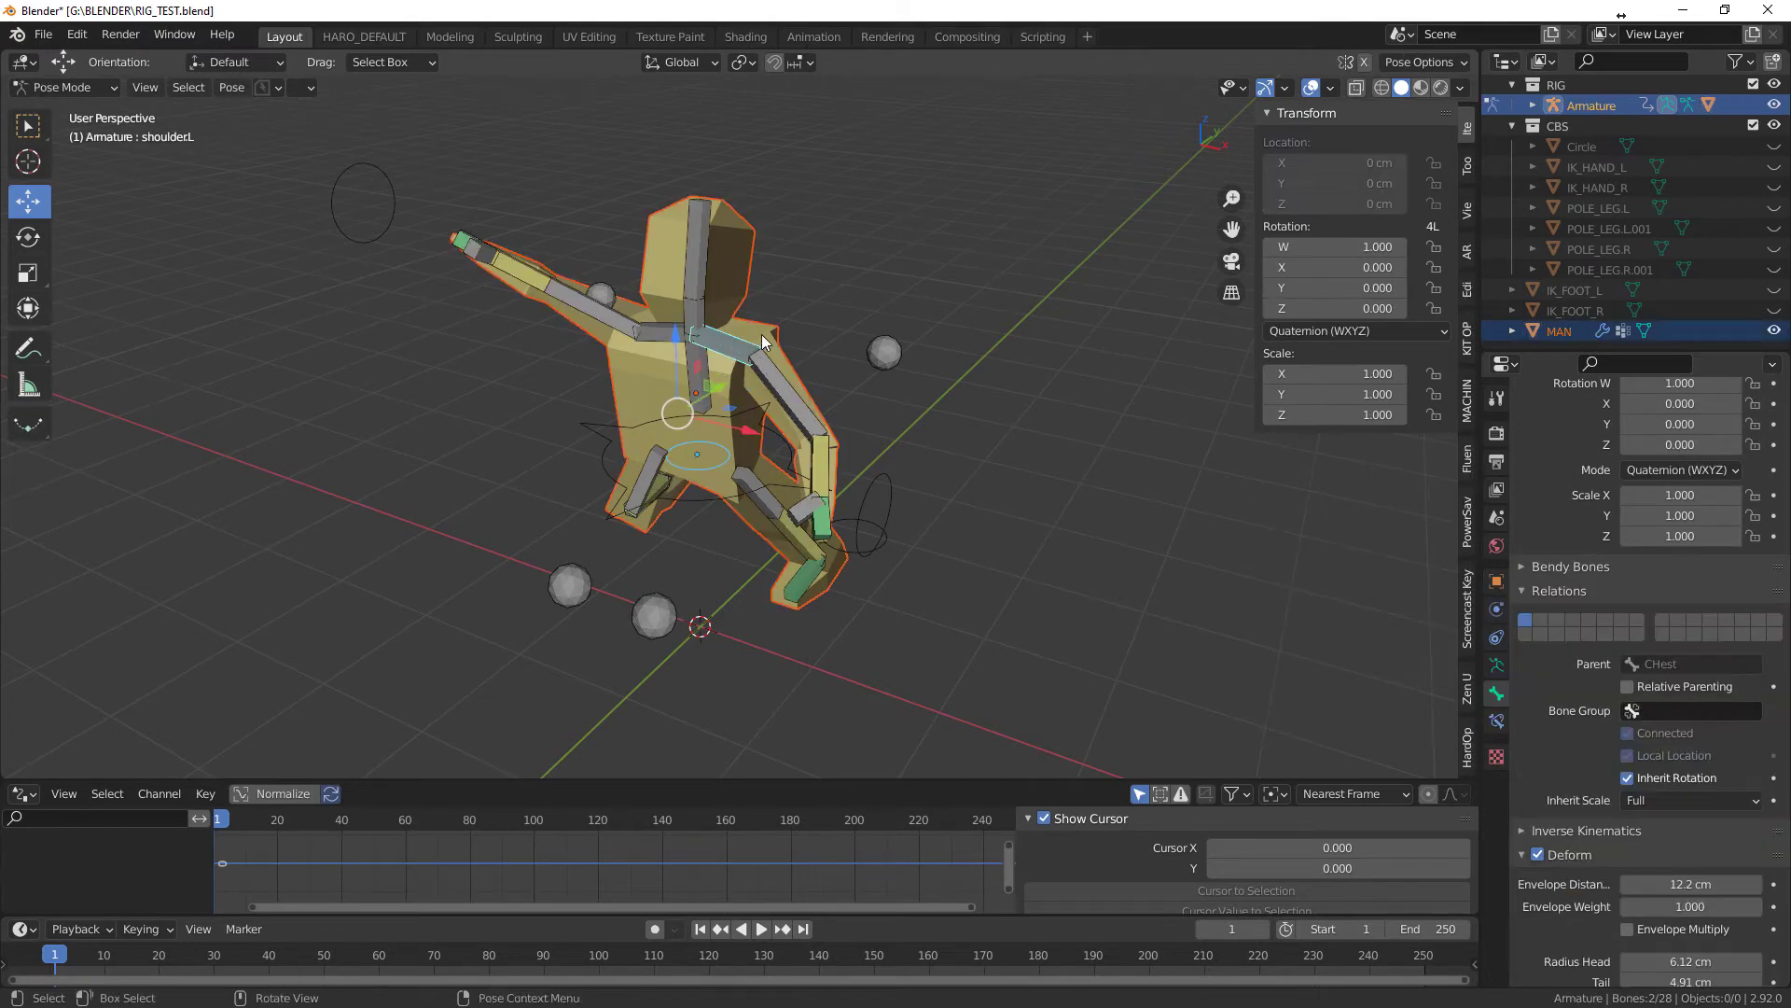
key("ctrl+Tab")
key("Escape")
- Deselect everything in Object Mode and select only the Armature
left_click(730, 268)
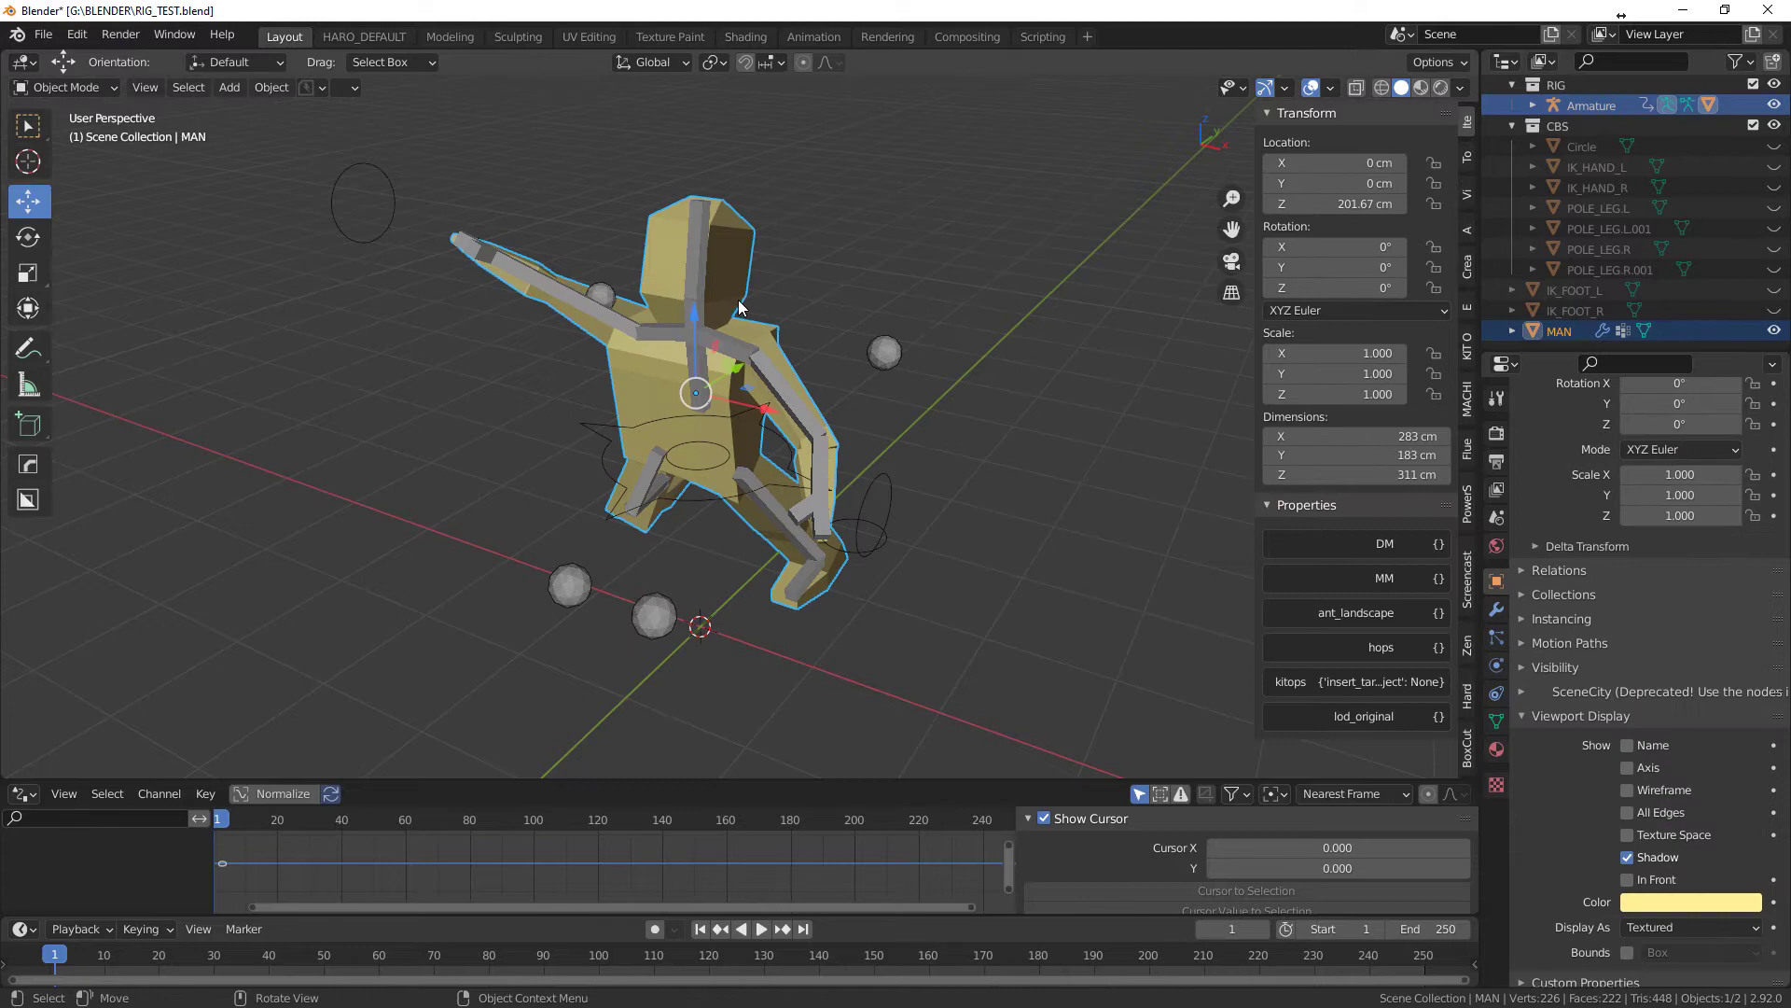
key("Tab")
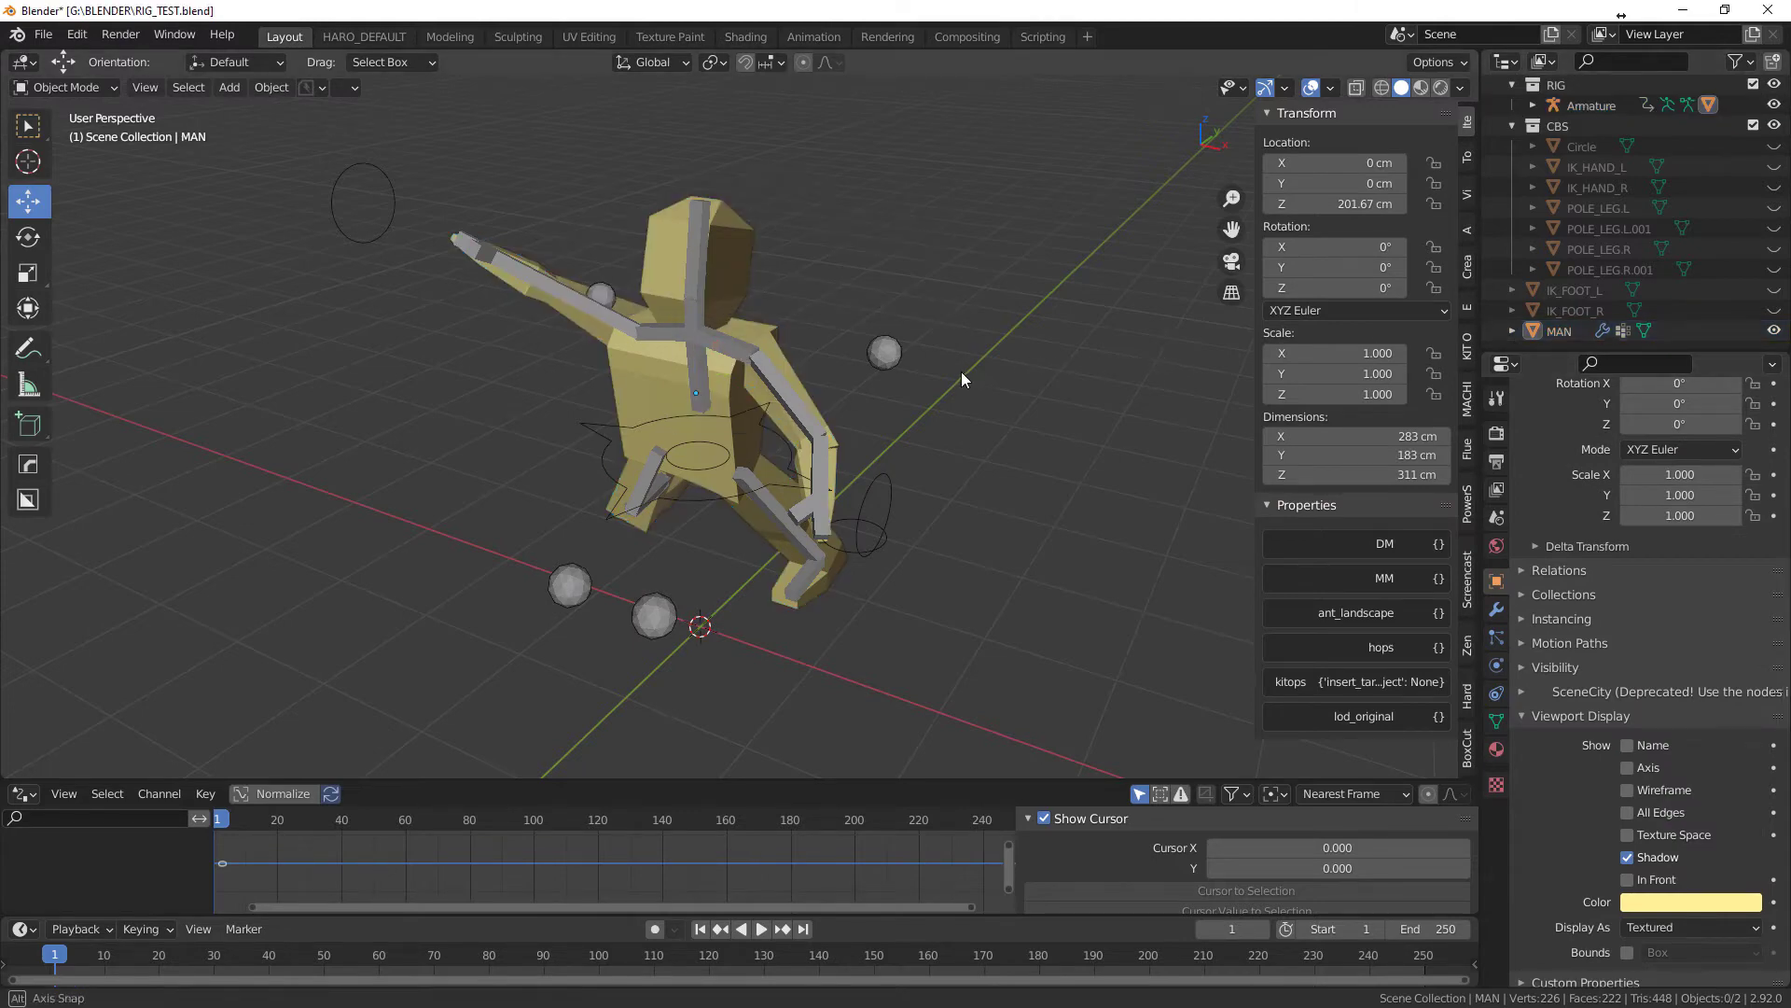
middle_click_drag(961, 372, 813, 341)
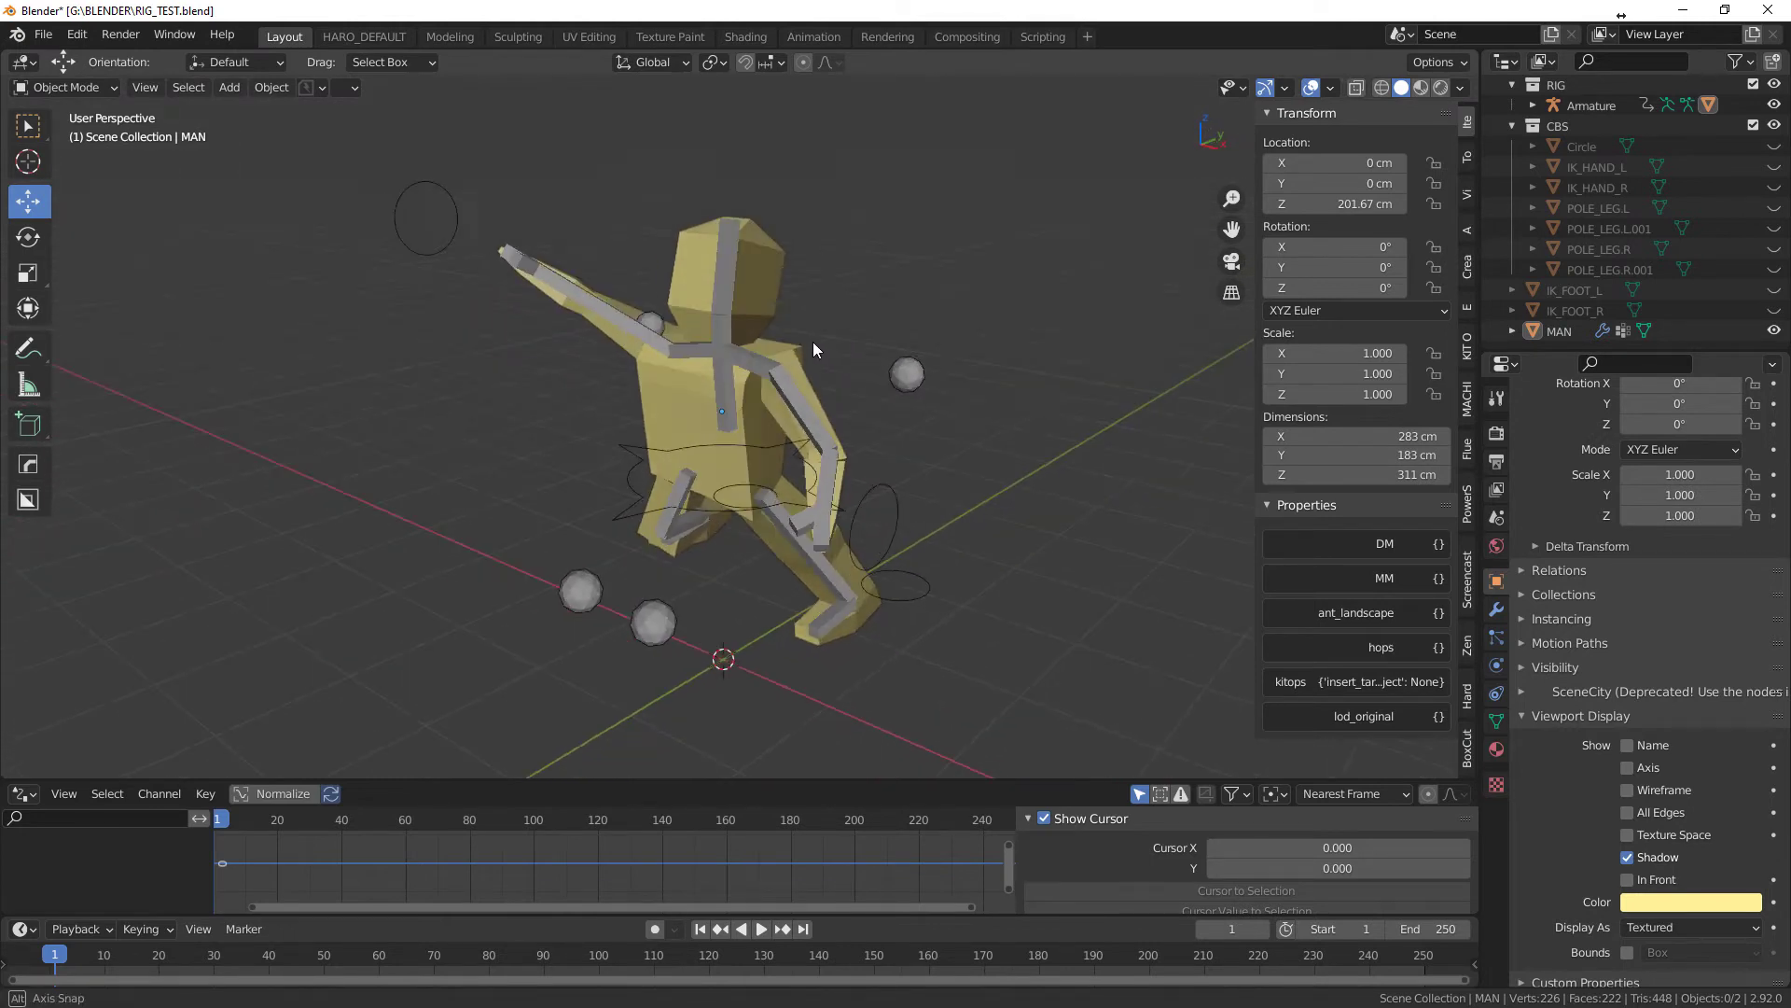
left_click(733, 288)
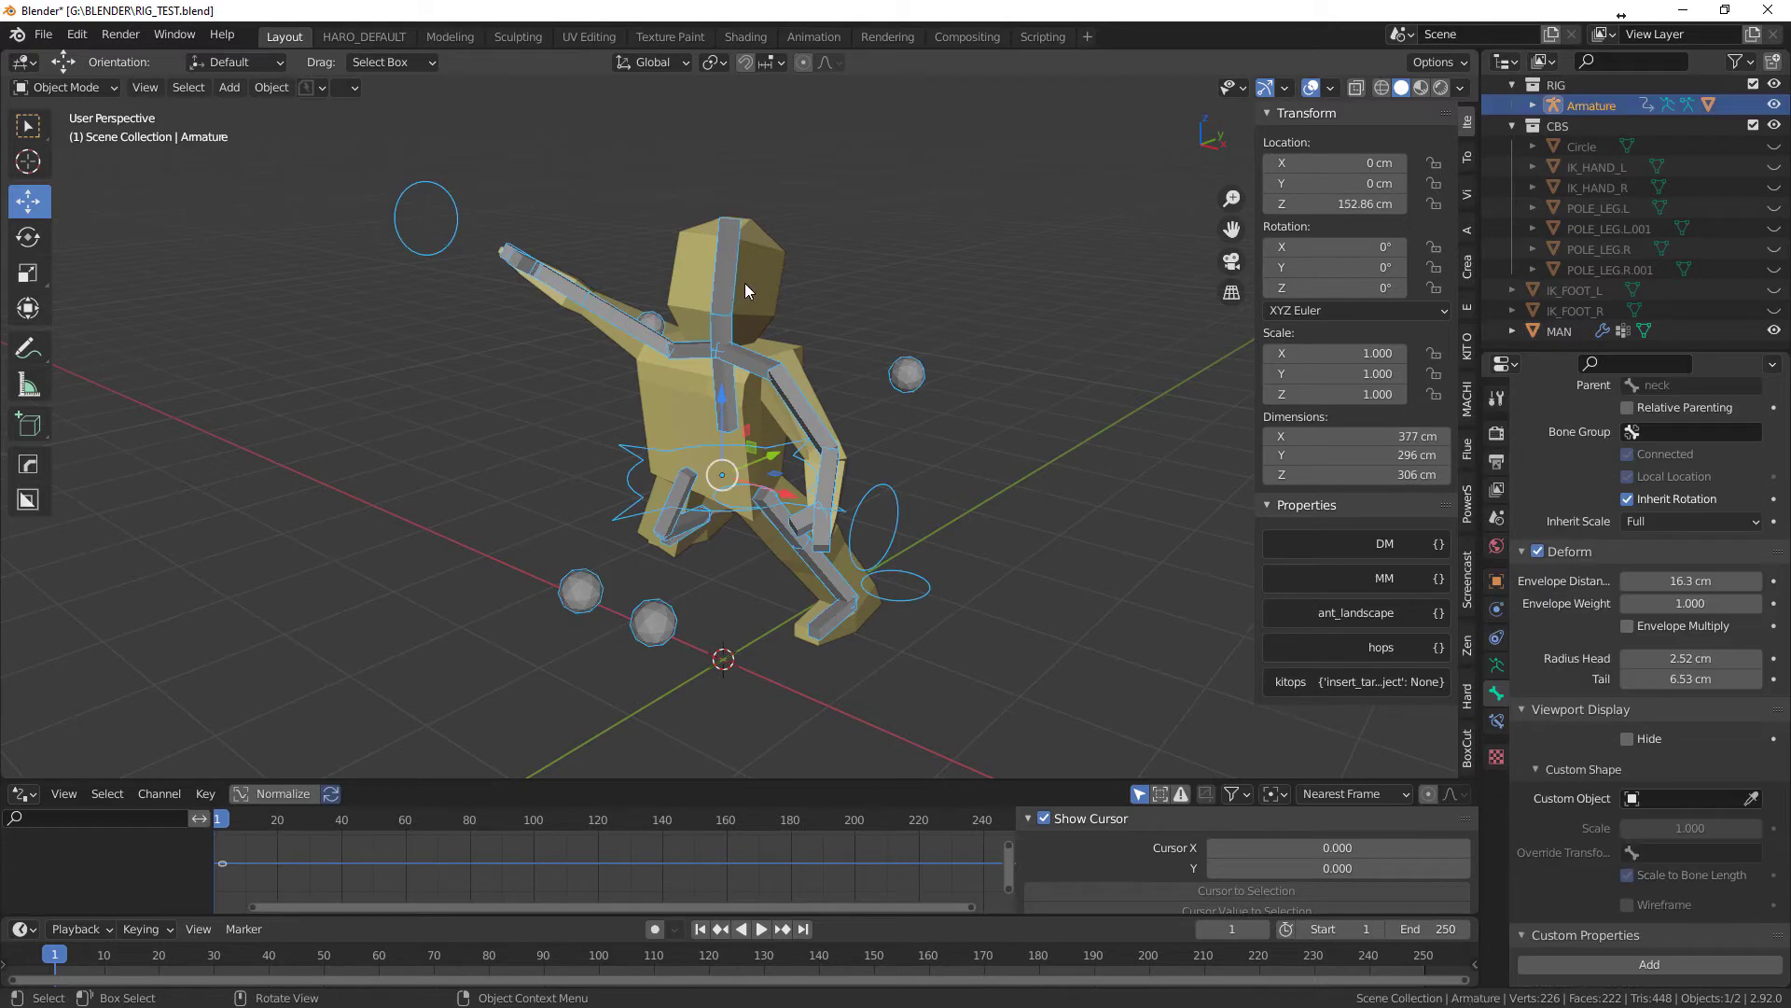
- Add the MAN mesh to the Armature selection as the active object and switch it to Weight Paint mode
left_click(758, 270, "shift")
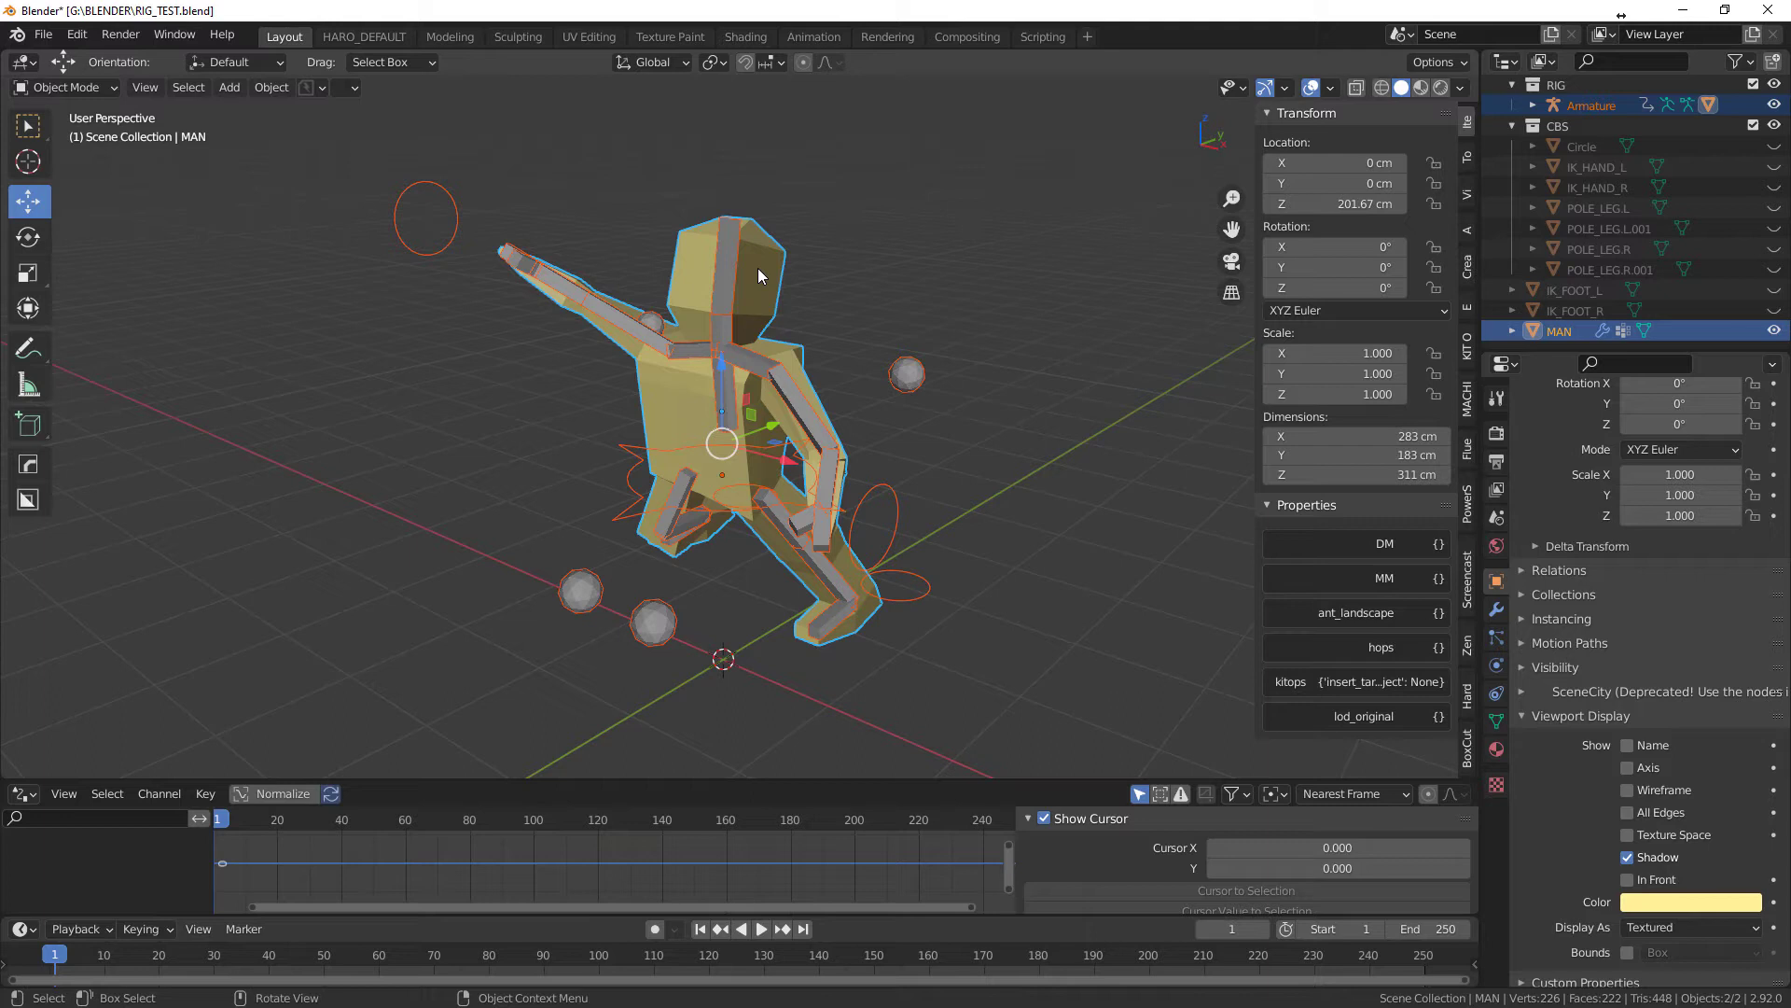
key("ctrl+Tab")
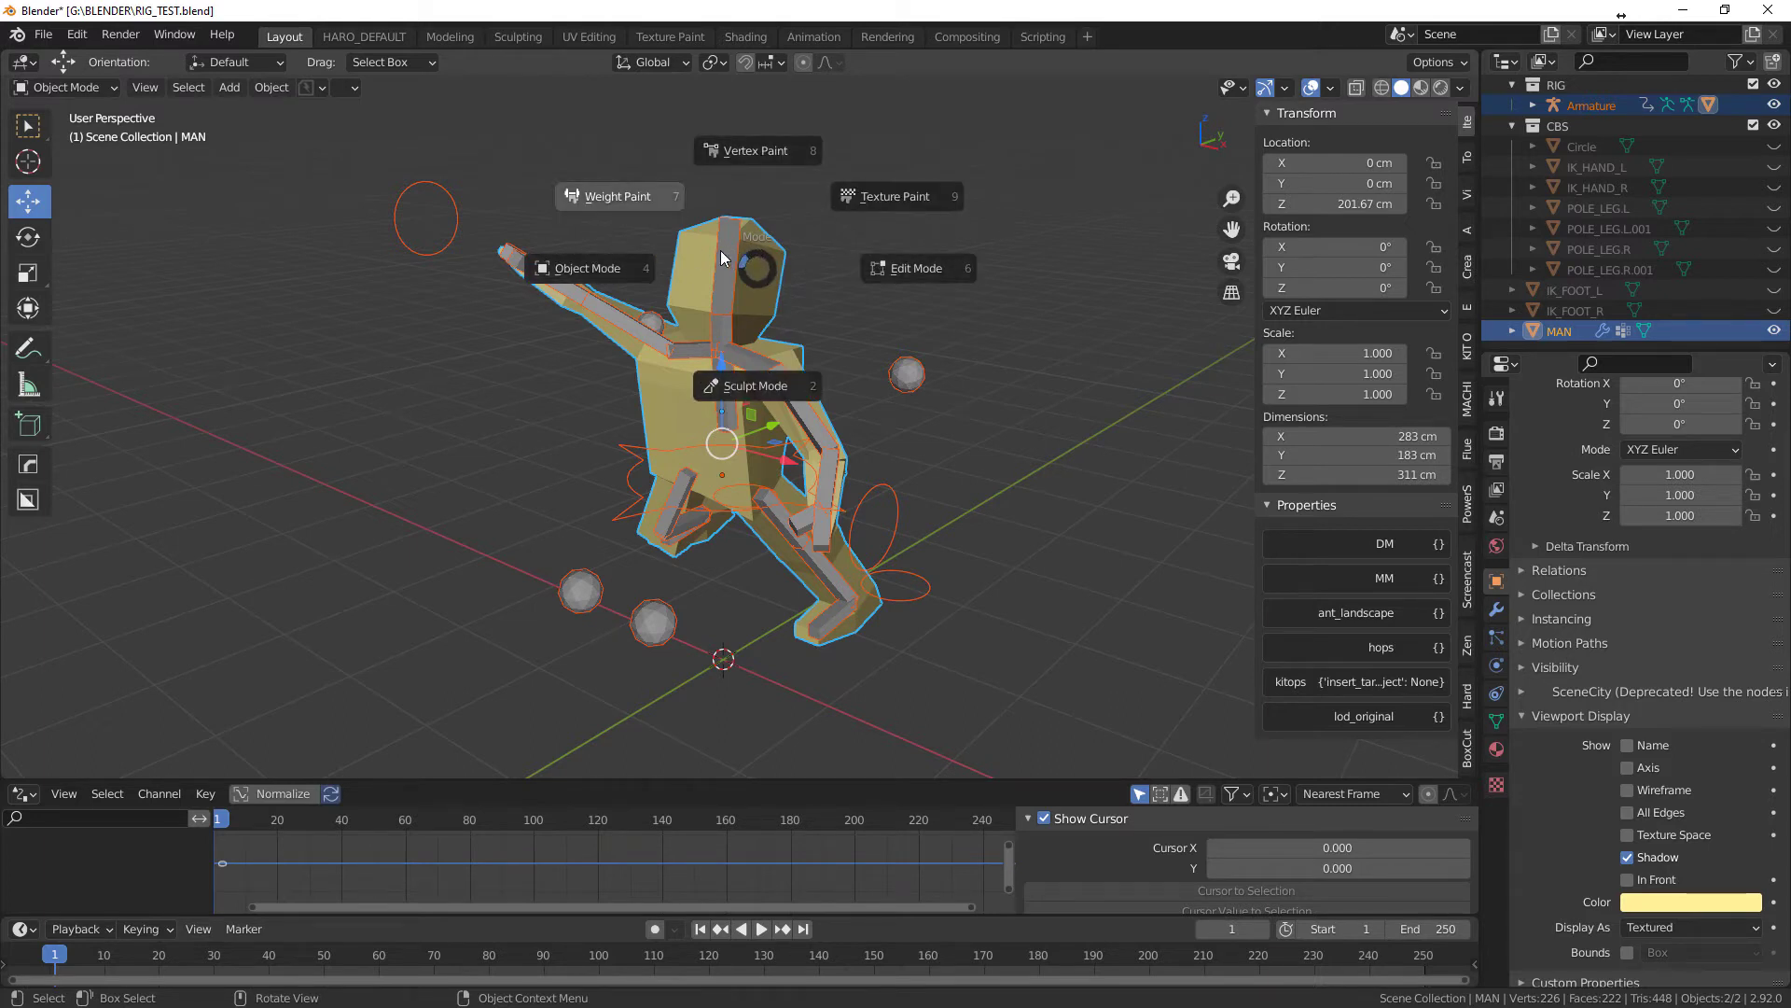
left_click(744, 267)
left_click(84, 88)
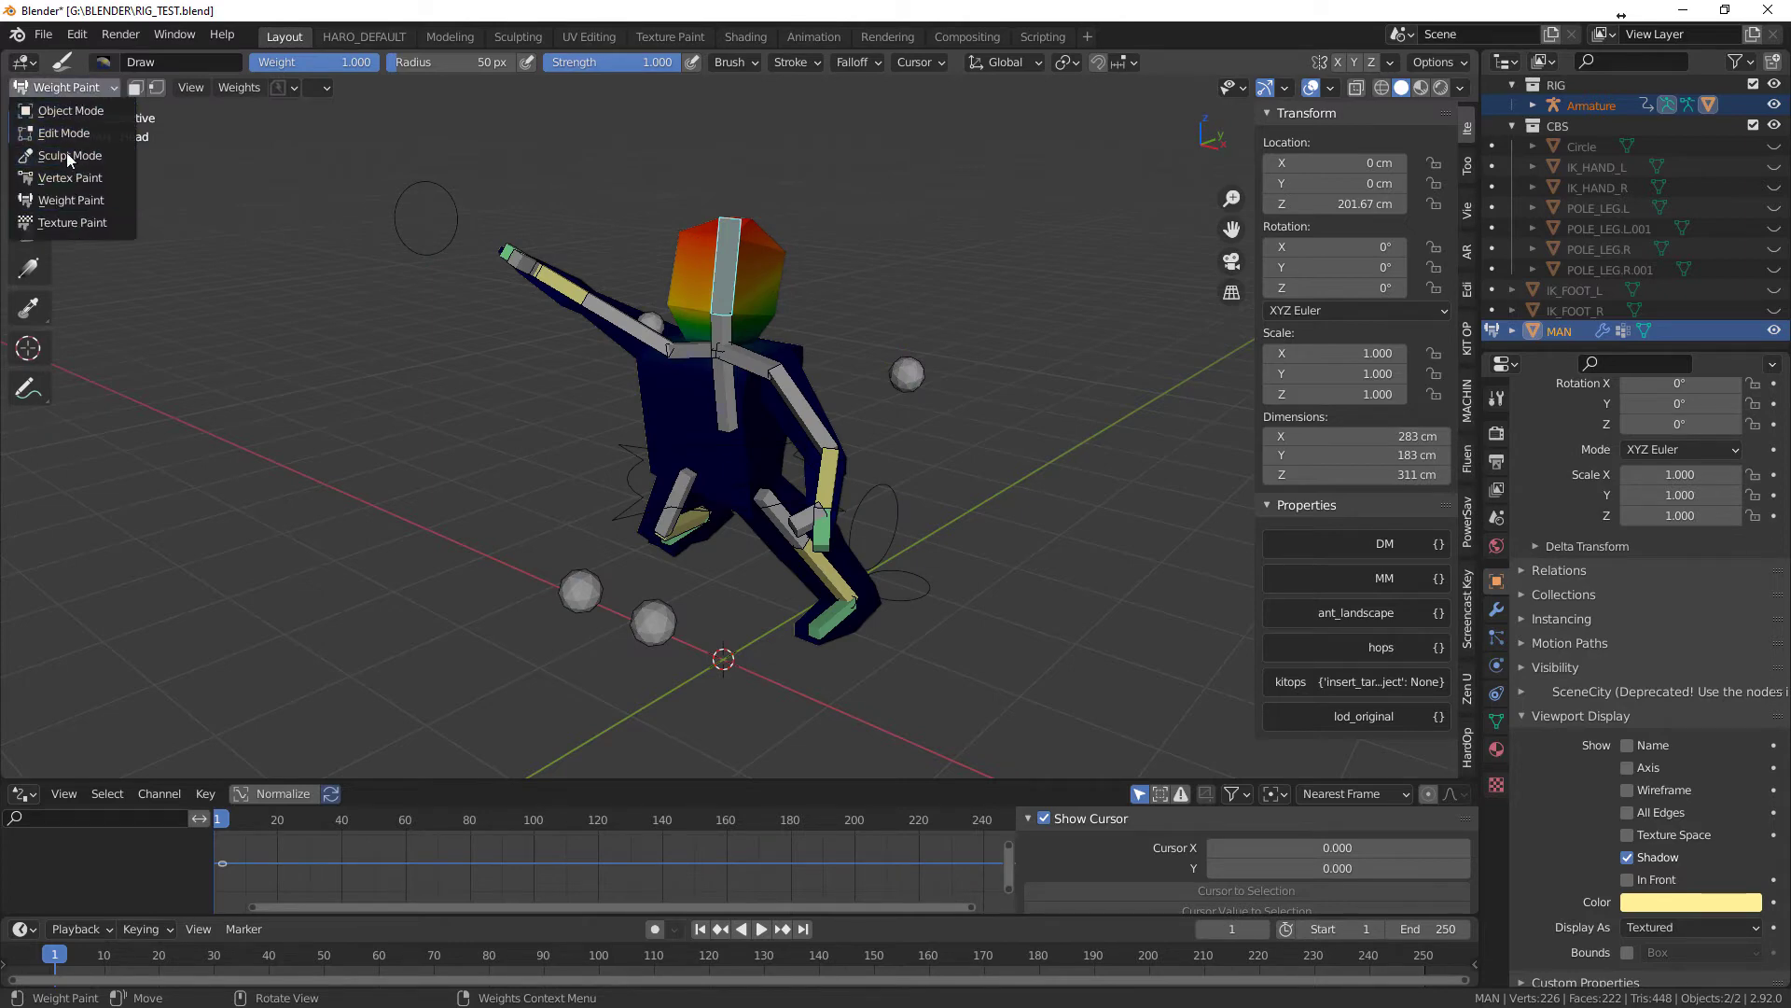
left_click(69, 196)
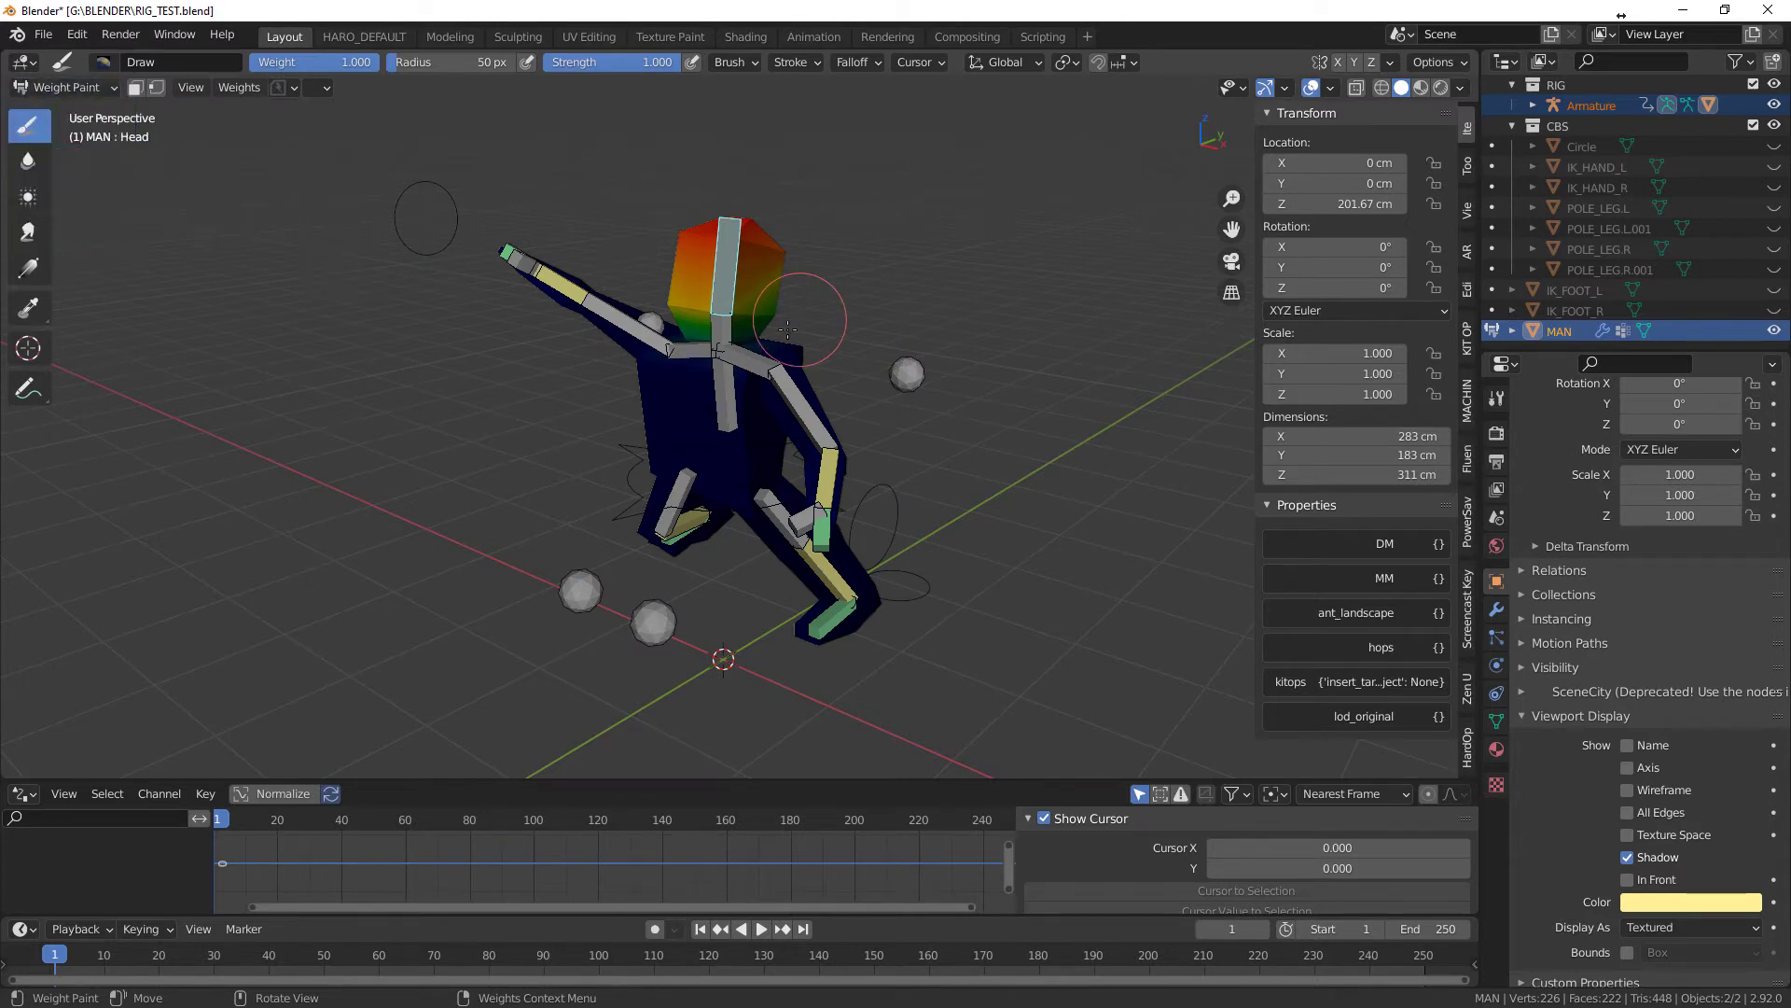
- Show the MAN mesh's vertex groups and examine the Head bone's weights around the head
mouse_move(800, 322)
middle_mouse_down()
mouse_move(832, 358)
mouse_move(726, 258)
middle_mouse_up()
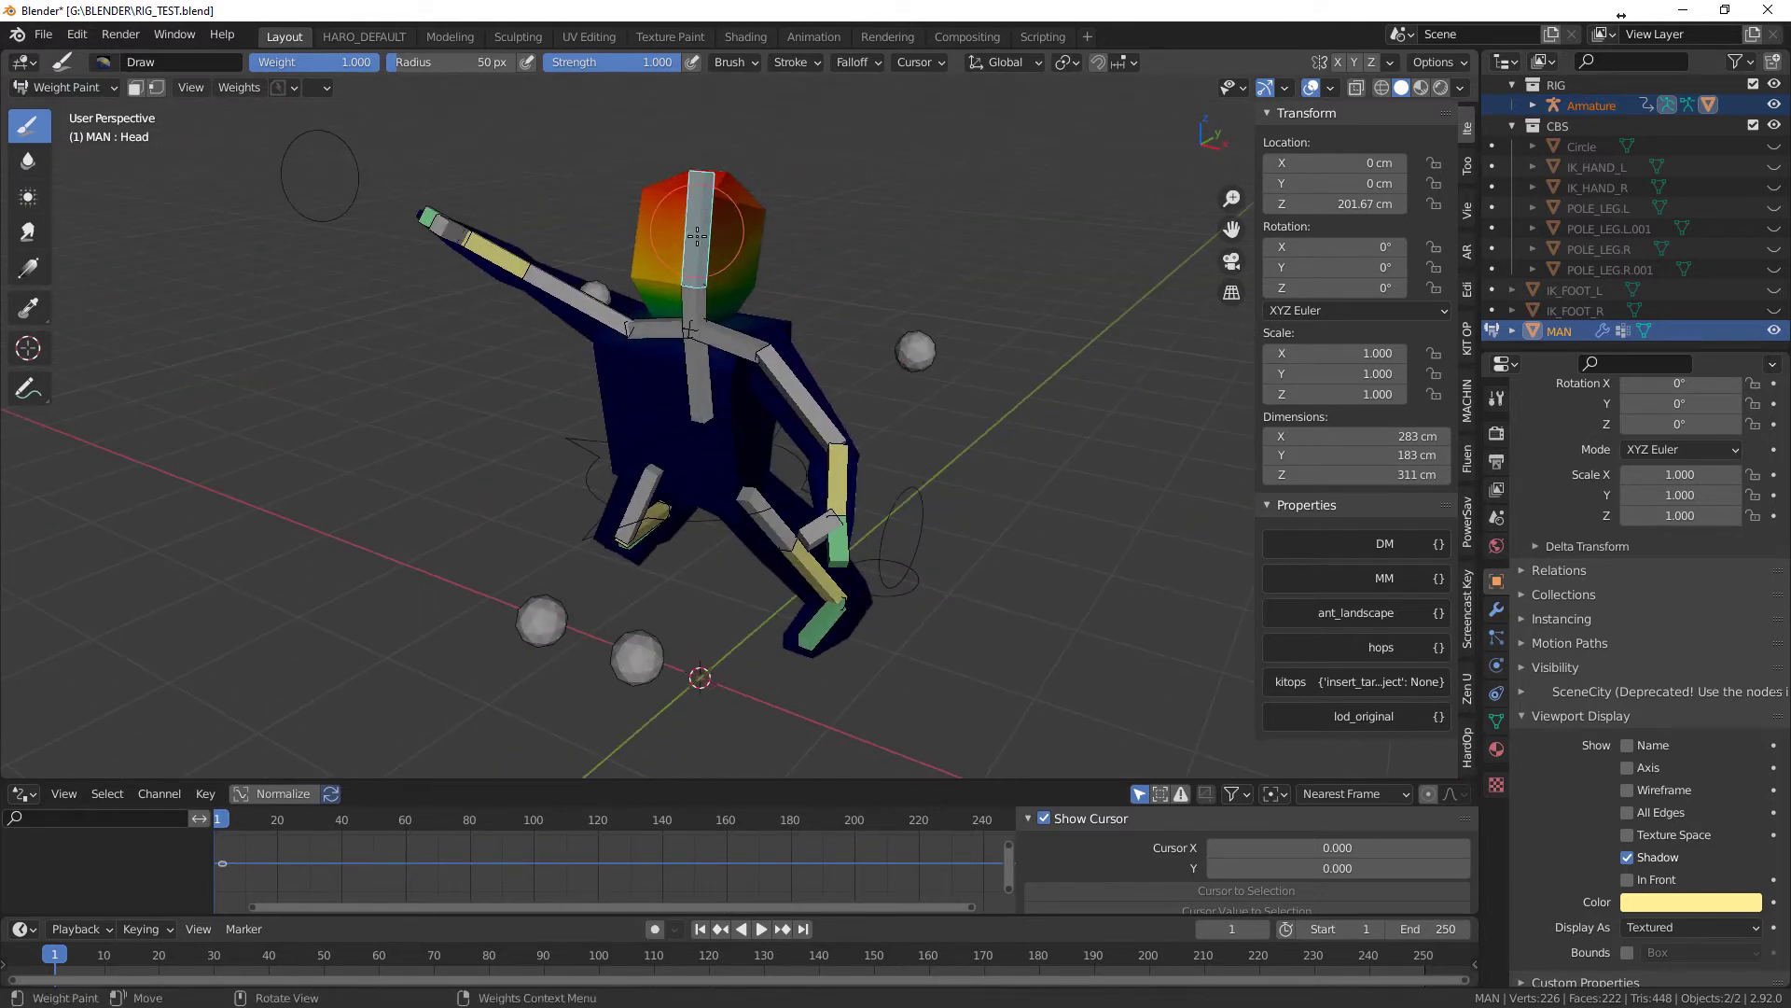
left_click(1497, 721)
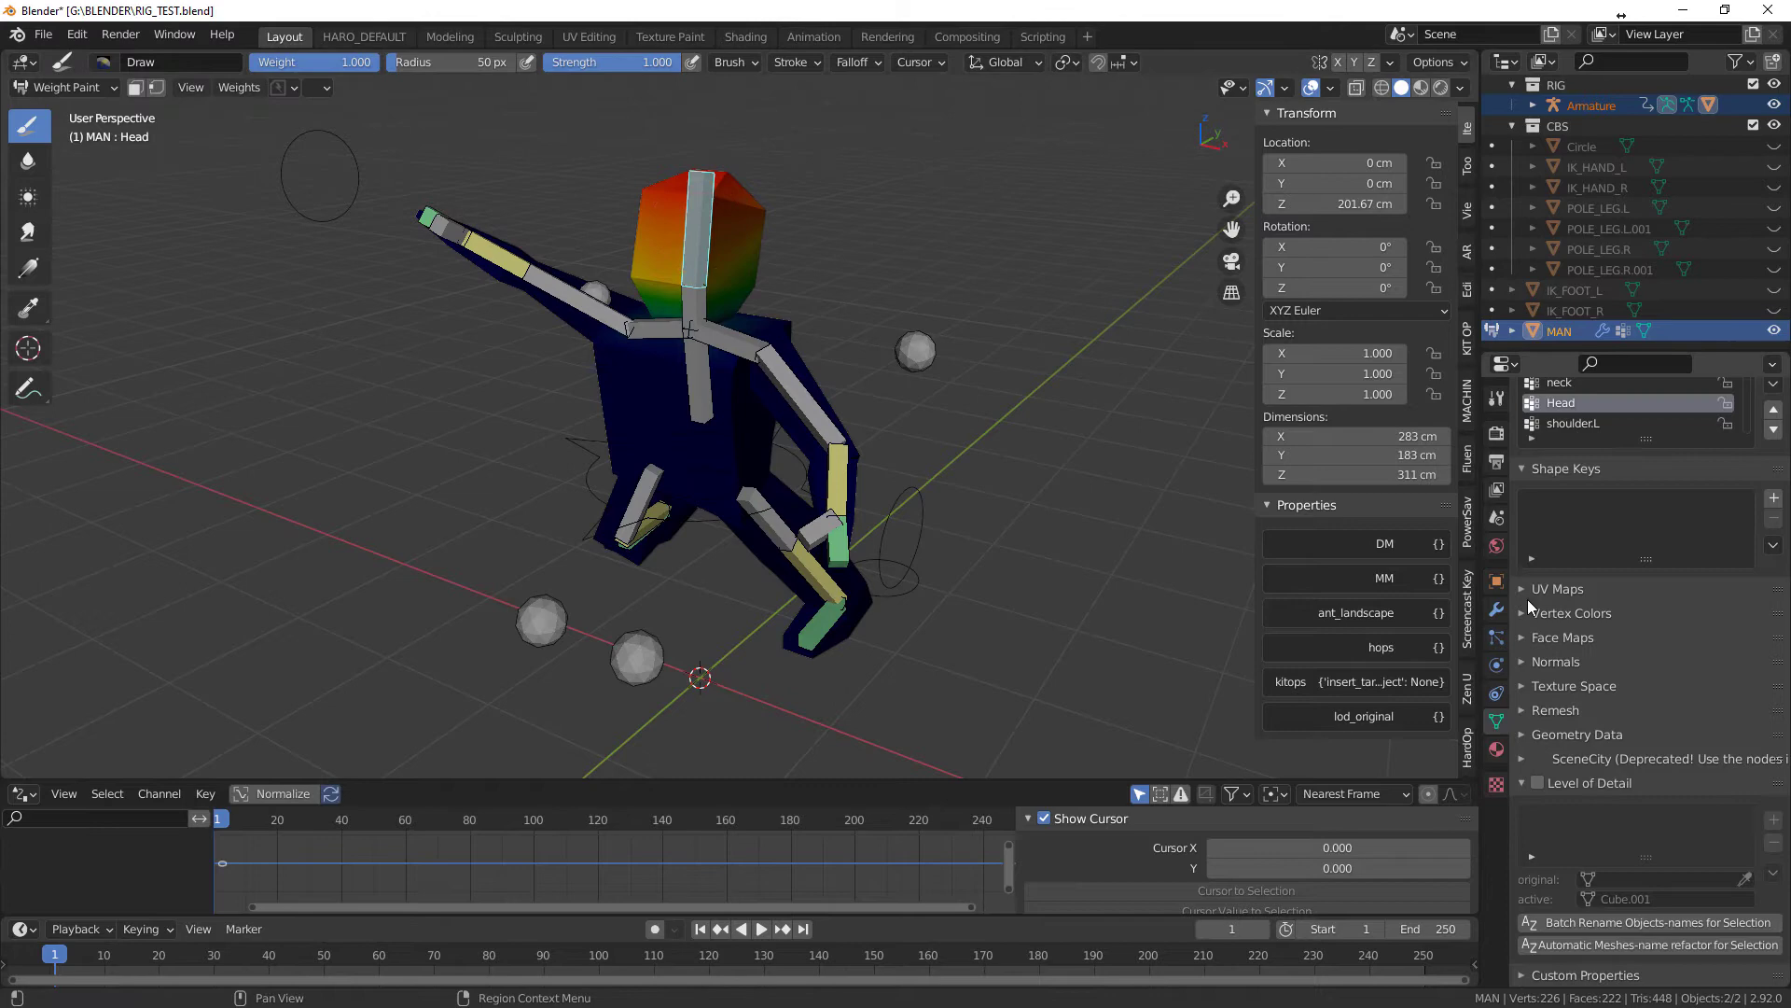
scroll(1547, 456, "up", 3)
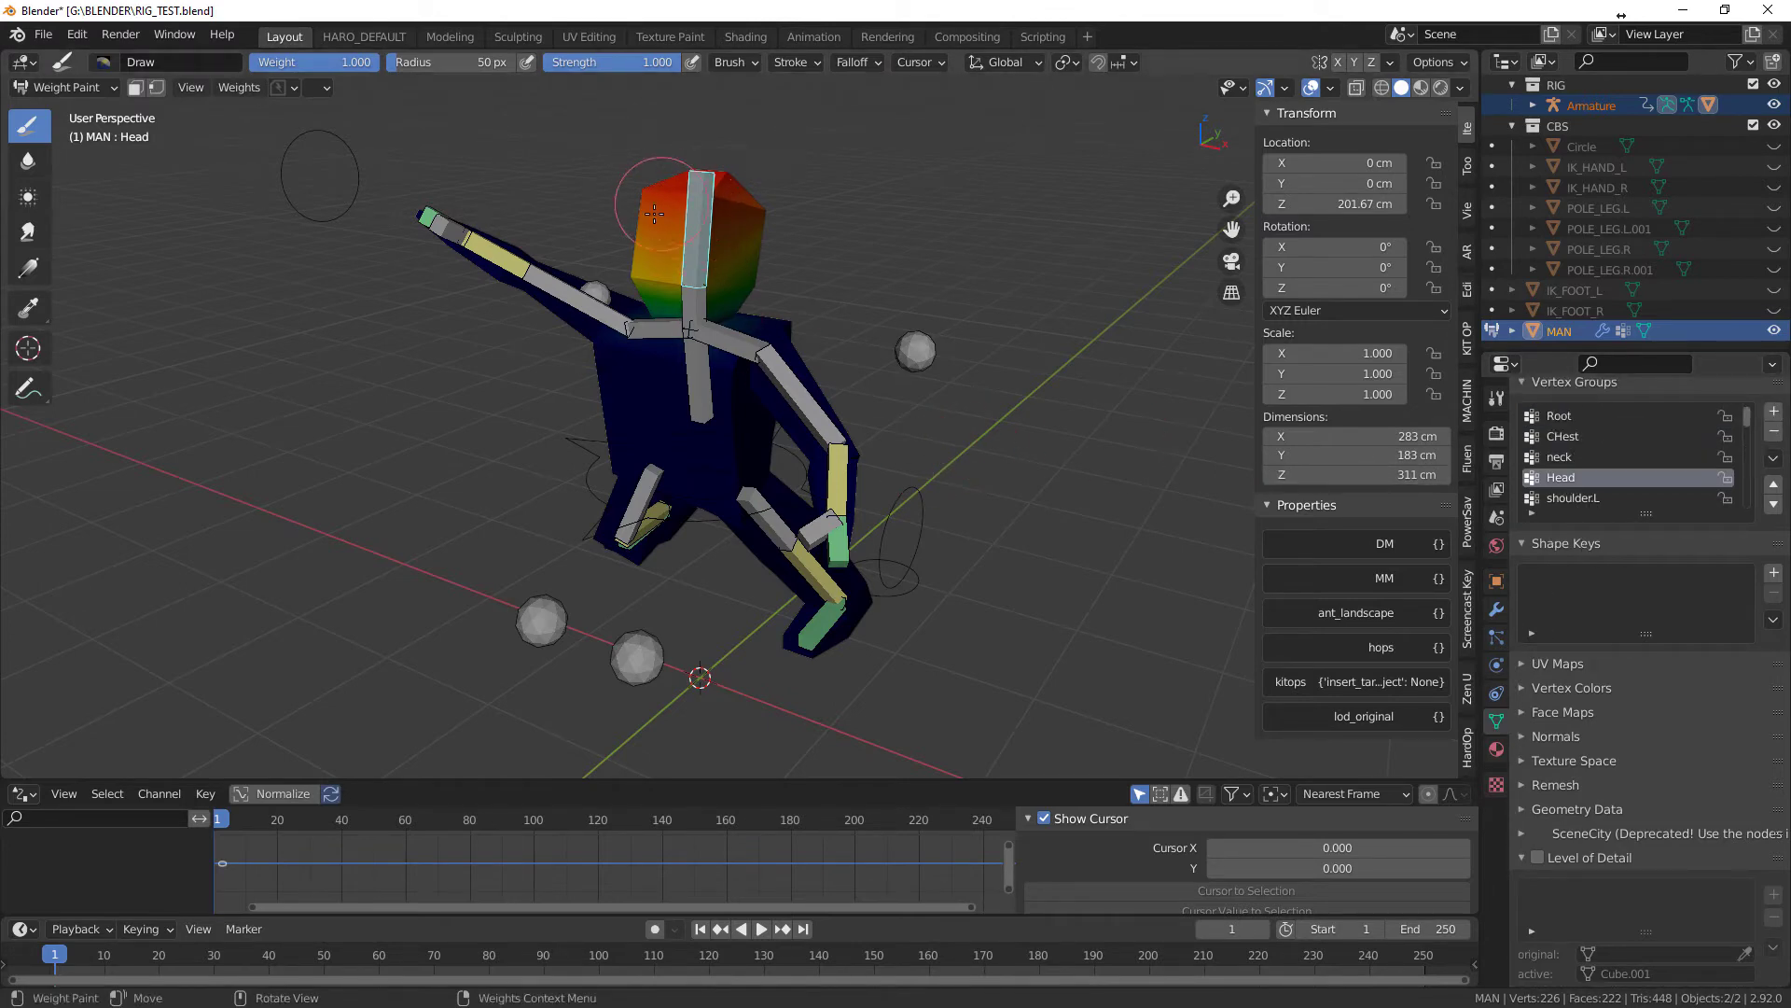
mouse_move(963, 356)
middle_mouse_down()
mouse_move(634, 344)
mouse_move(915, 364)
middle_mouse_up()
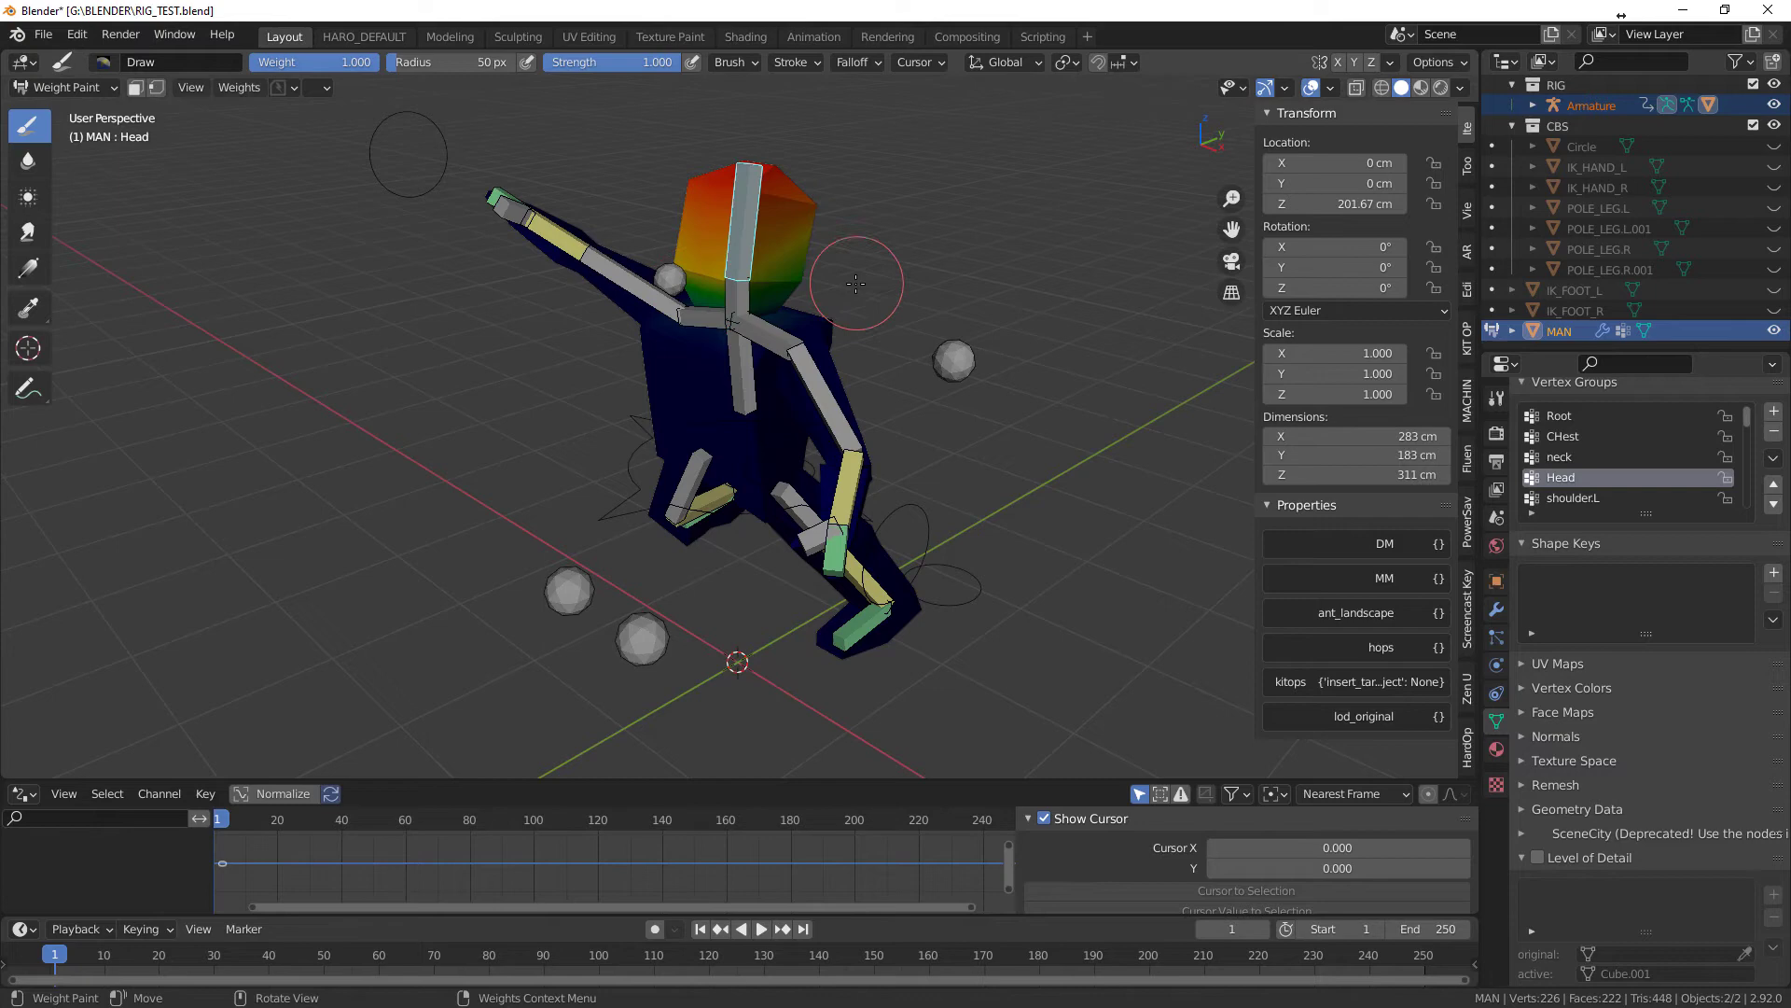
middle_click_drag(872, 280, 914, 274)
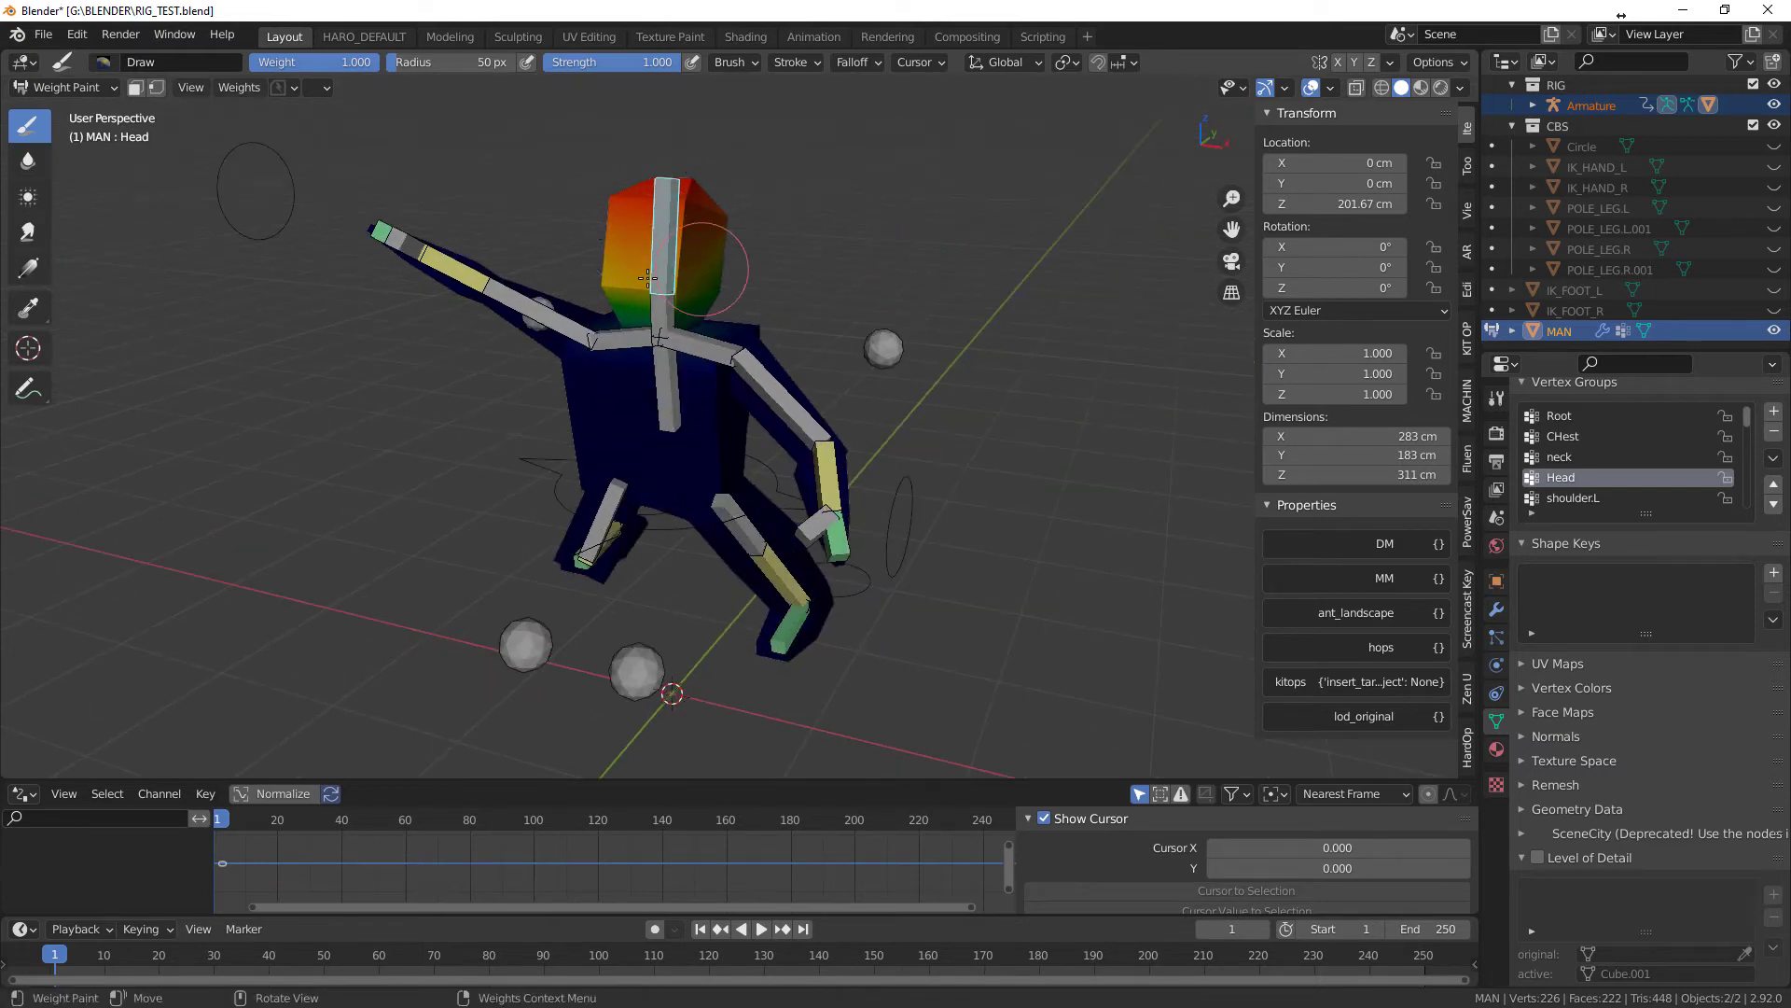
mouse_move(745, 262)
middle_mouse_down()
mouse_move(718, 258)
mouse_move(733, 247)
middle_mouse_up()
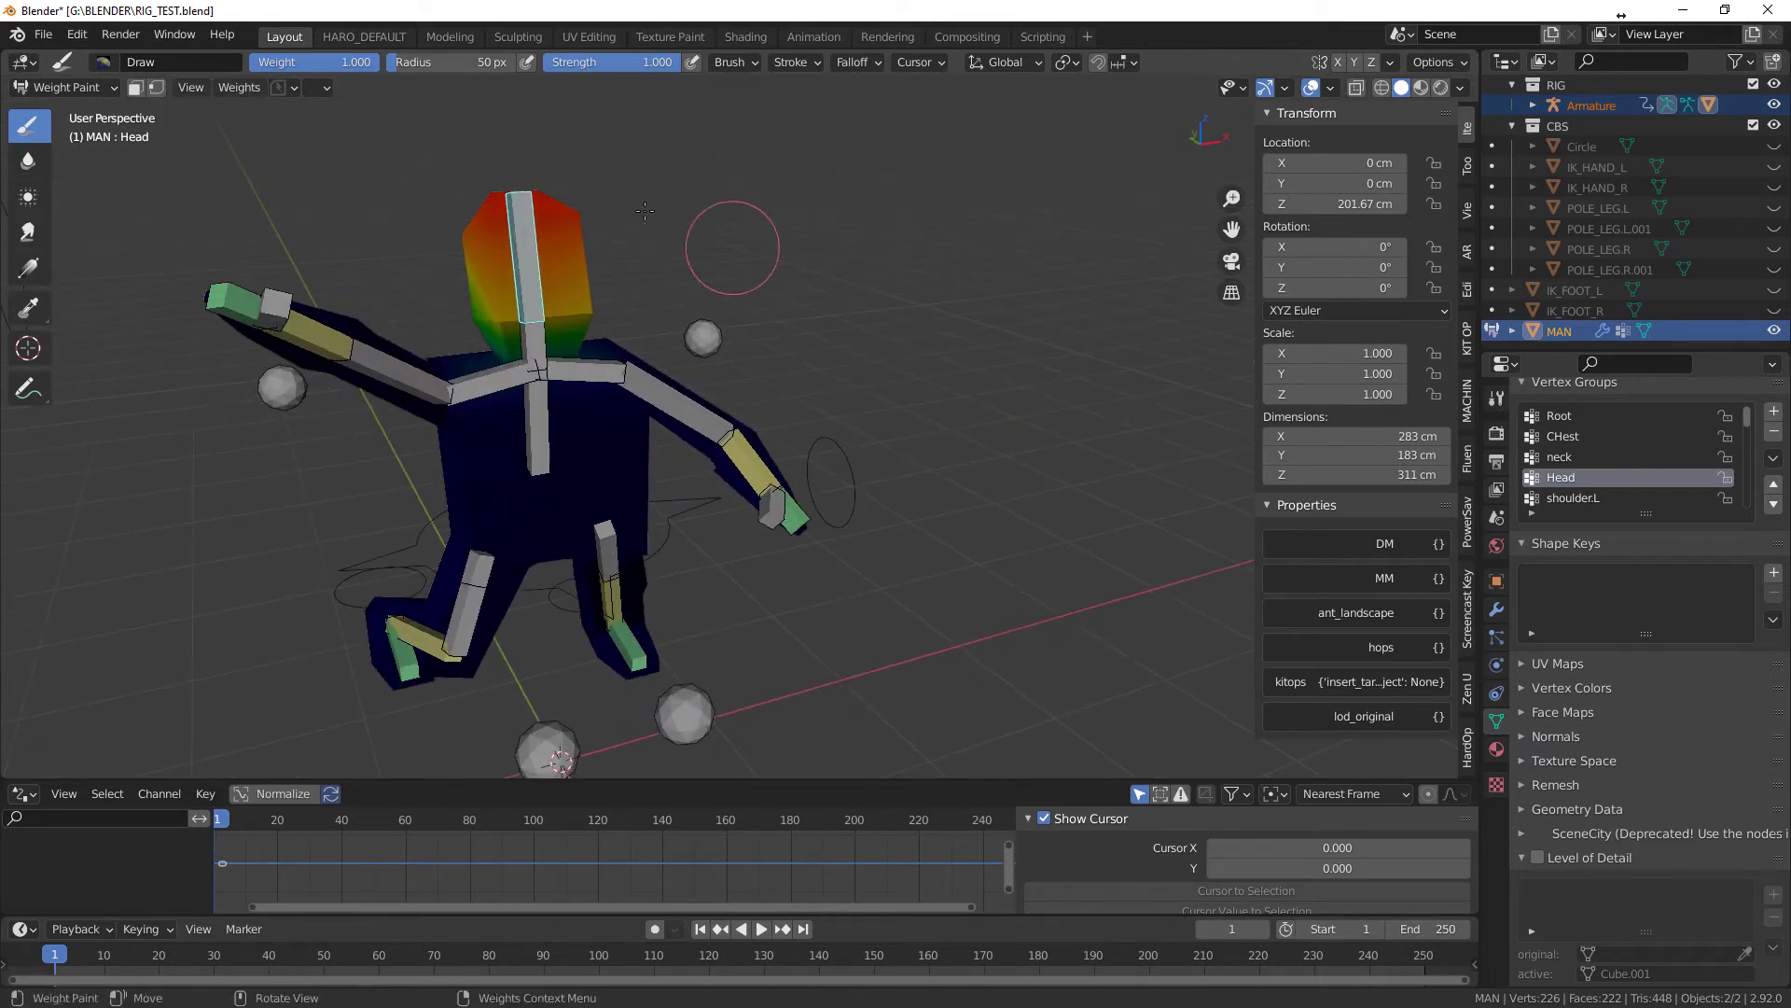
- Paint the Head bone's influence at weight 1.000 over the front, sides and back of the head
left_click(310, 65)
middle_click_drag(580, 224, 546, 210)
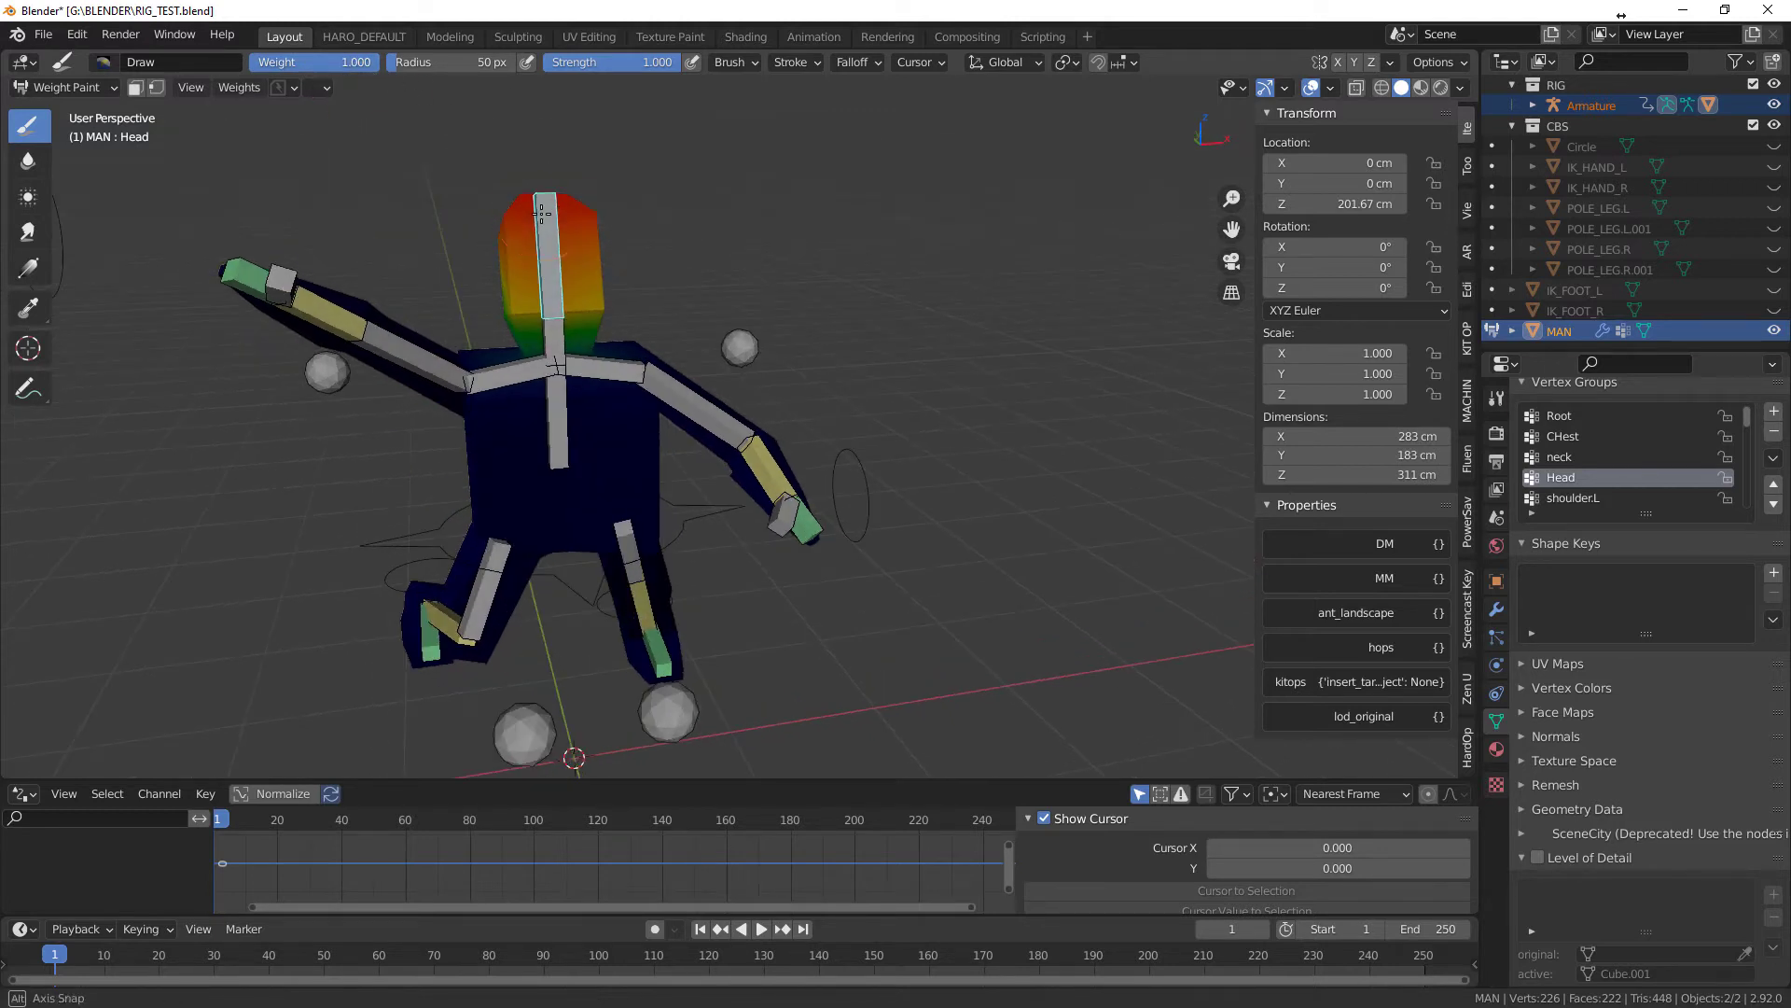
left_click_drag(509, 303, 489, 244)
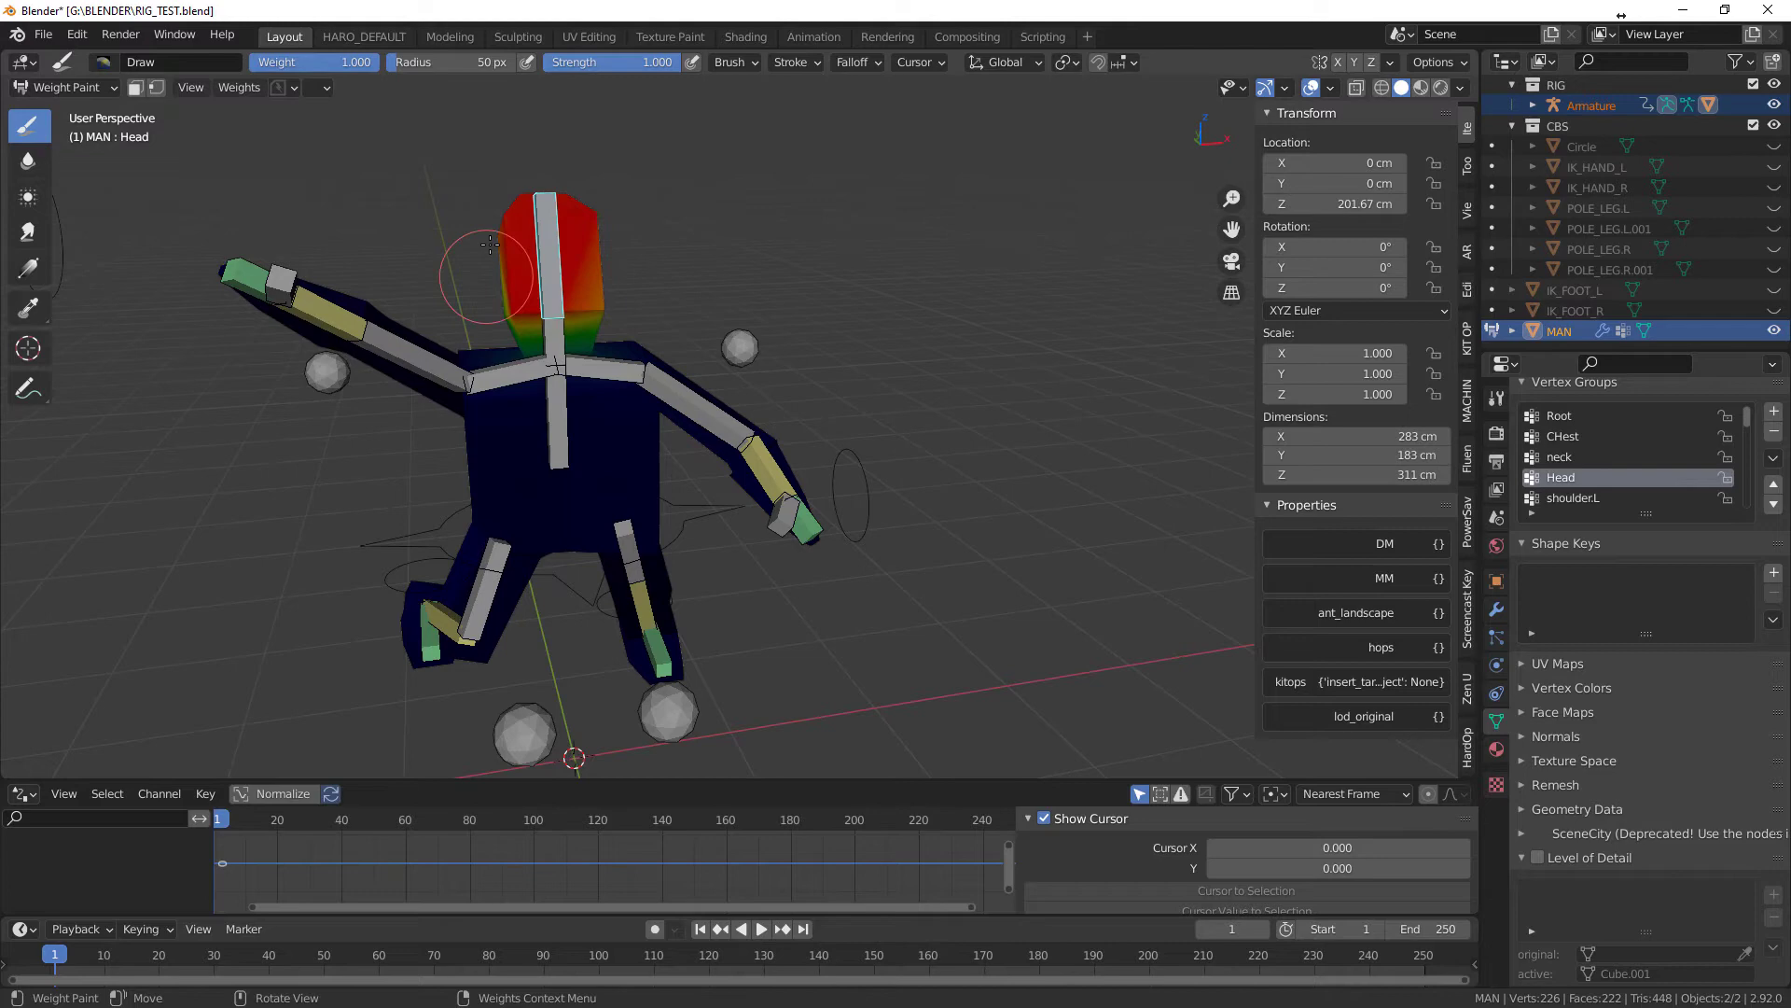
mouse_move(615, 284)
middle_mouse_down()
mouse_move(523, 271)
mouse_move(826, 289)
middle_mouse_up()
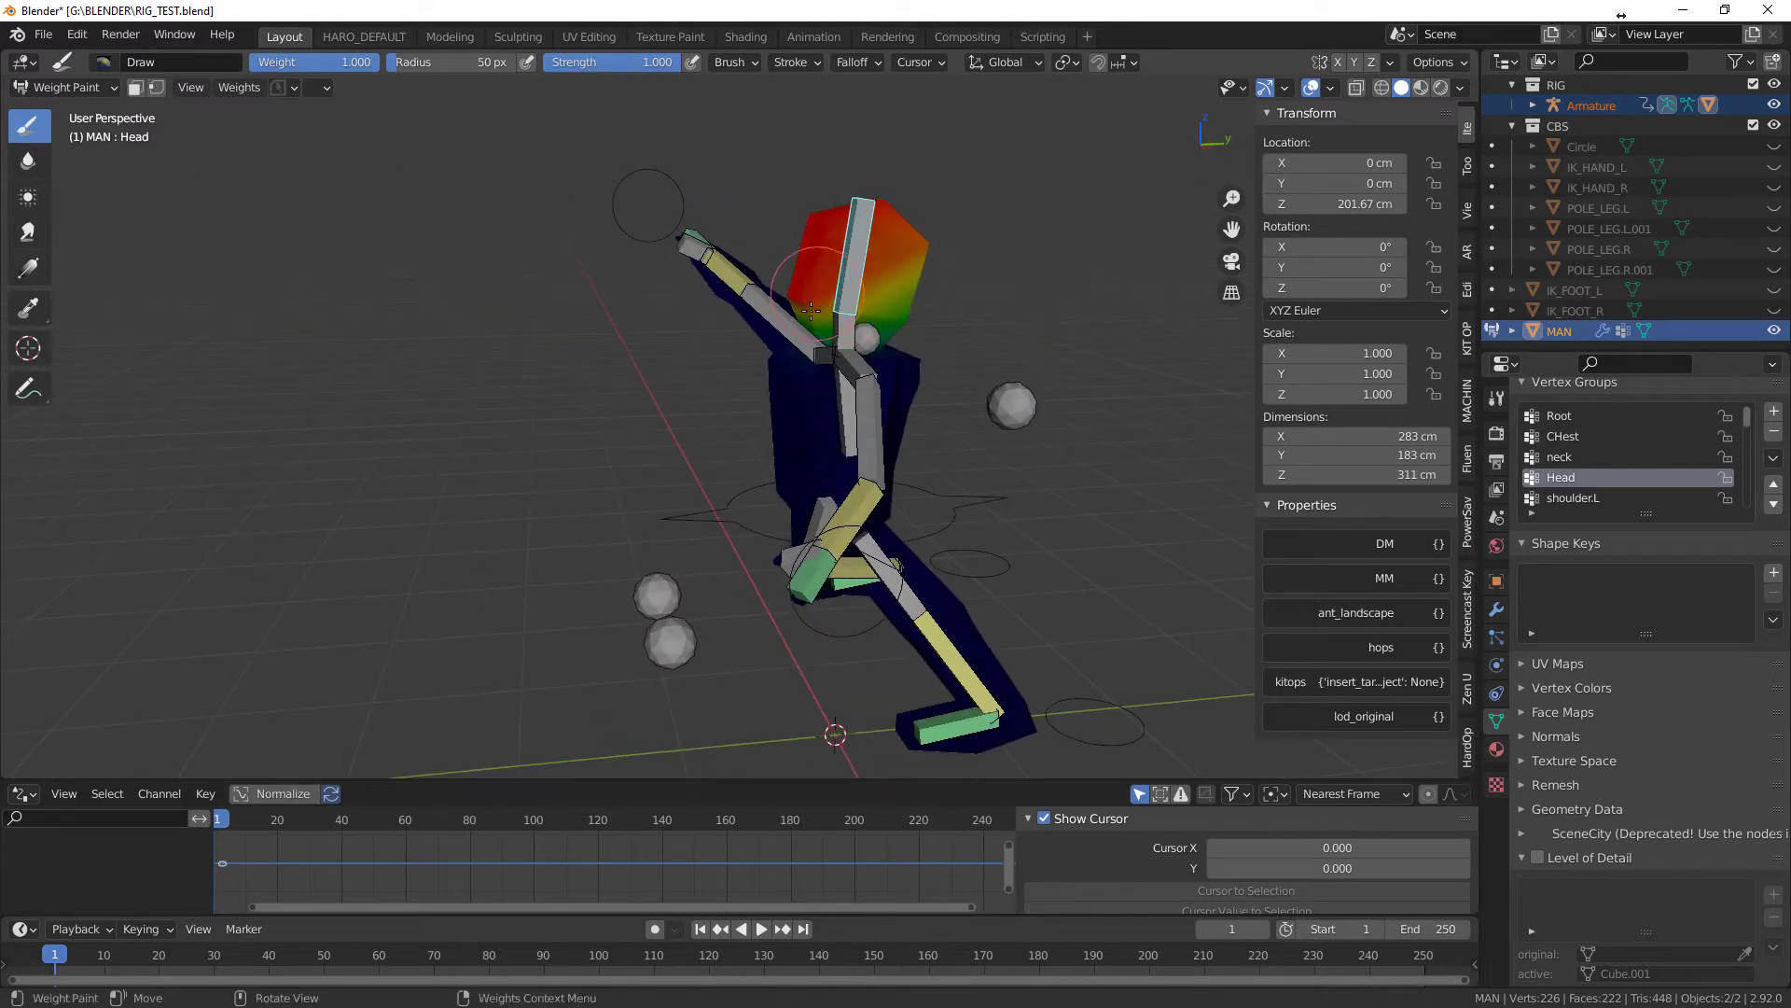
left_click_drag(911, 304, 870, 301)
middle_click_drag(952, 302, 804, 257)
mouse_move(815, 255)
left_mouse_down()
mouse_move(774, 238)
mouse_move(793, 317)
mouse_move(853, 308)
left_mouse_up()
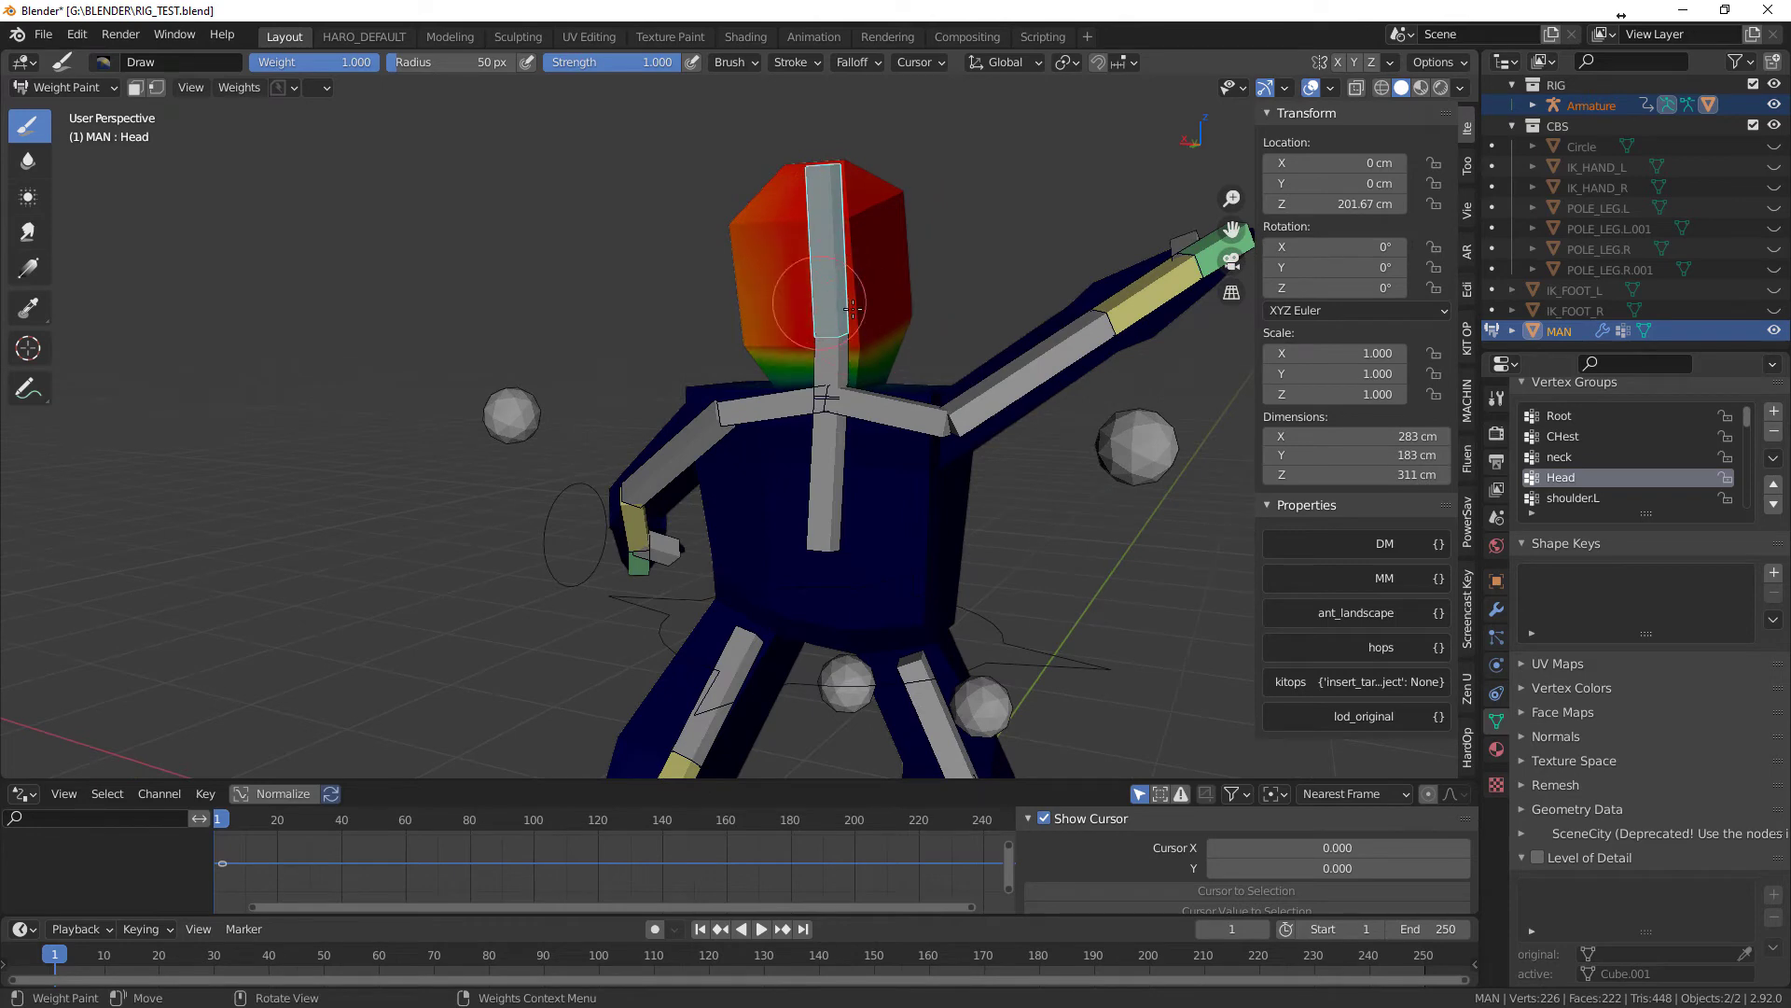
scroll(968, 277, "down", 3)
mouse_move(969, 276)
middle_mouse_down()
mouse_move(526, 295)
mouse_move(560, 317)
middle_mouse_up()
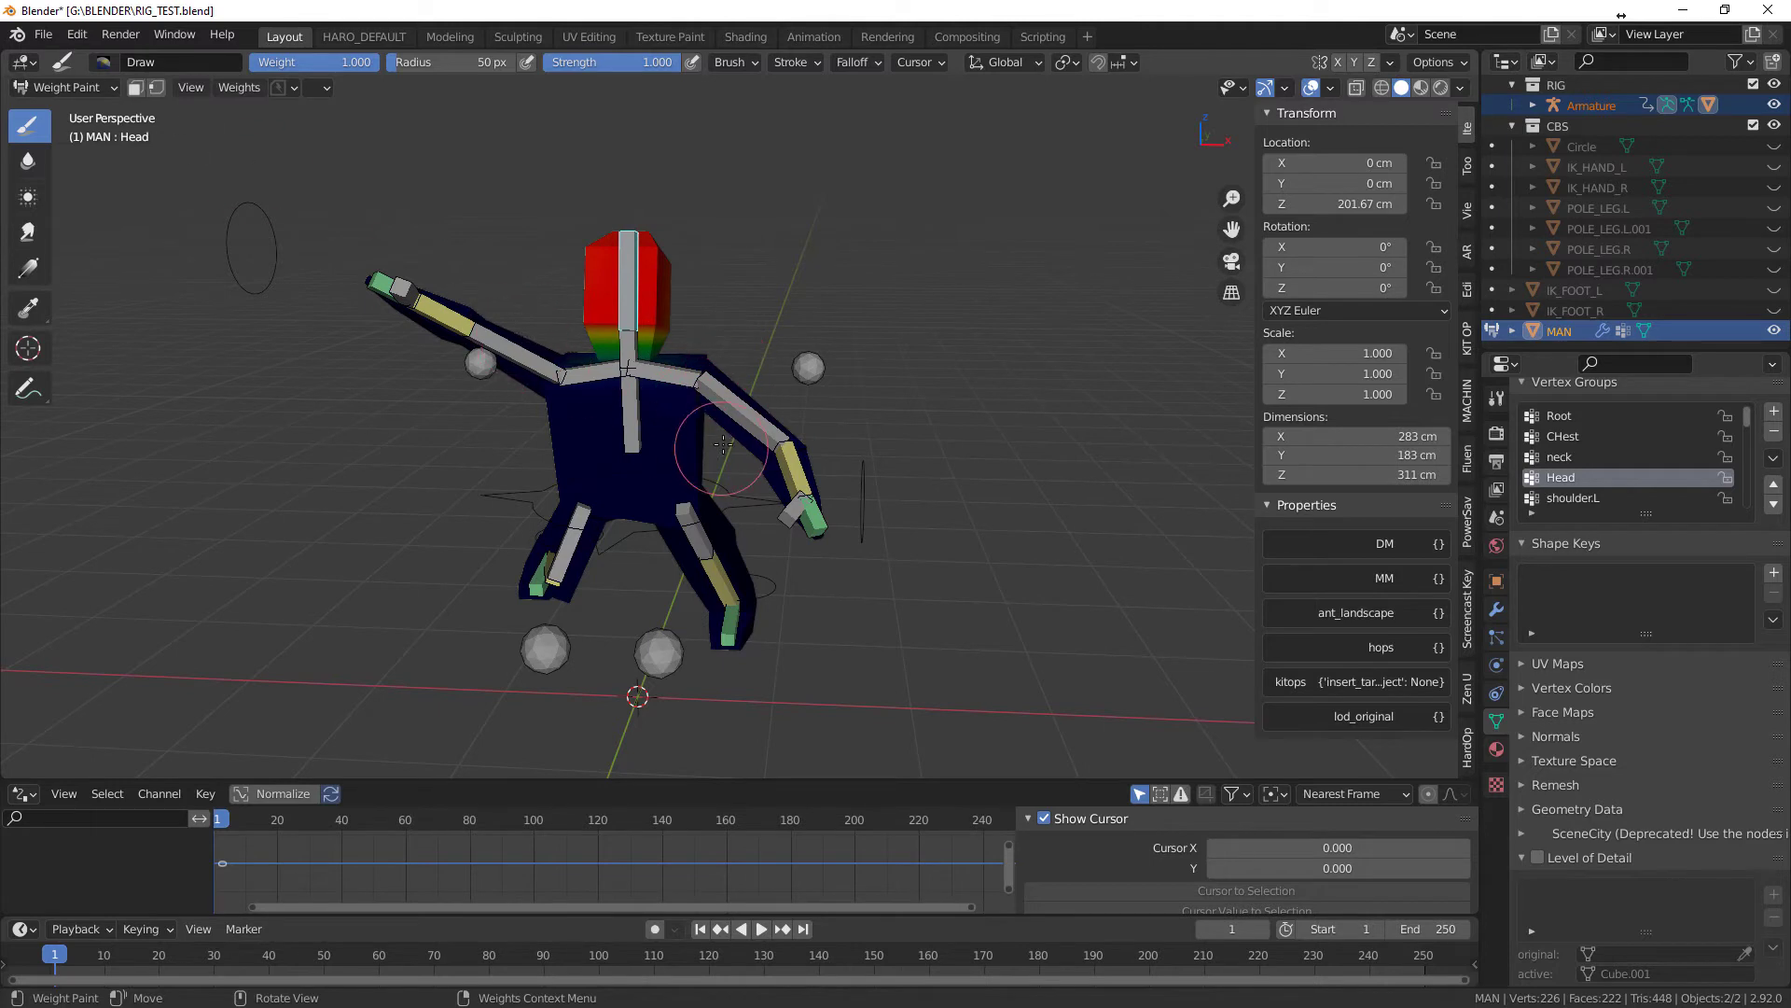
- Select the arm.L and arm02.L bones in turn to inspect their weights on the left arm
key("ctrl")
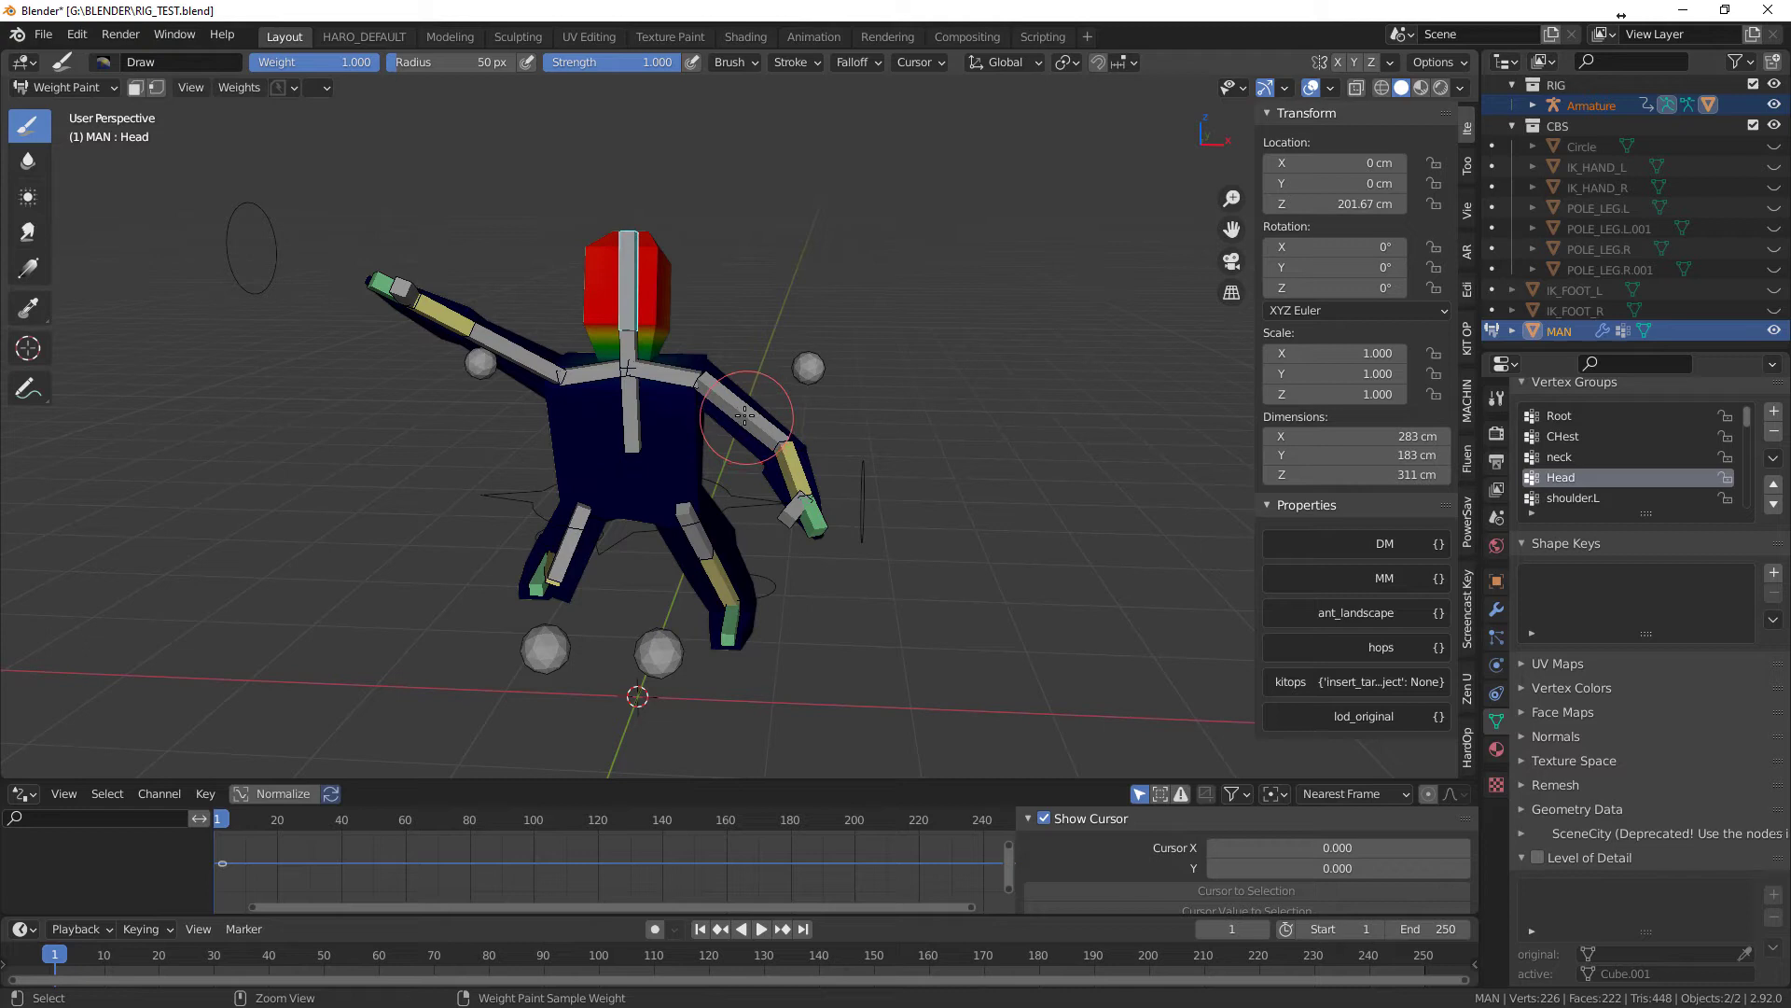
left_click(738, 410, "ctrl")
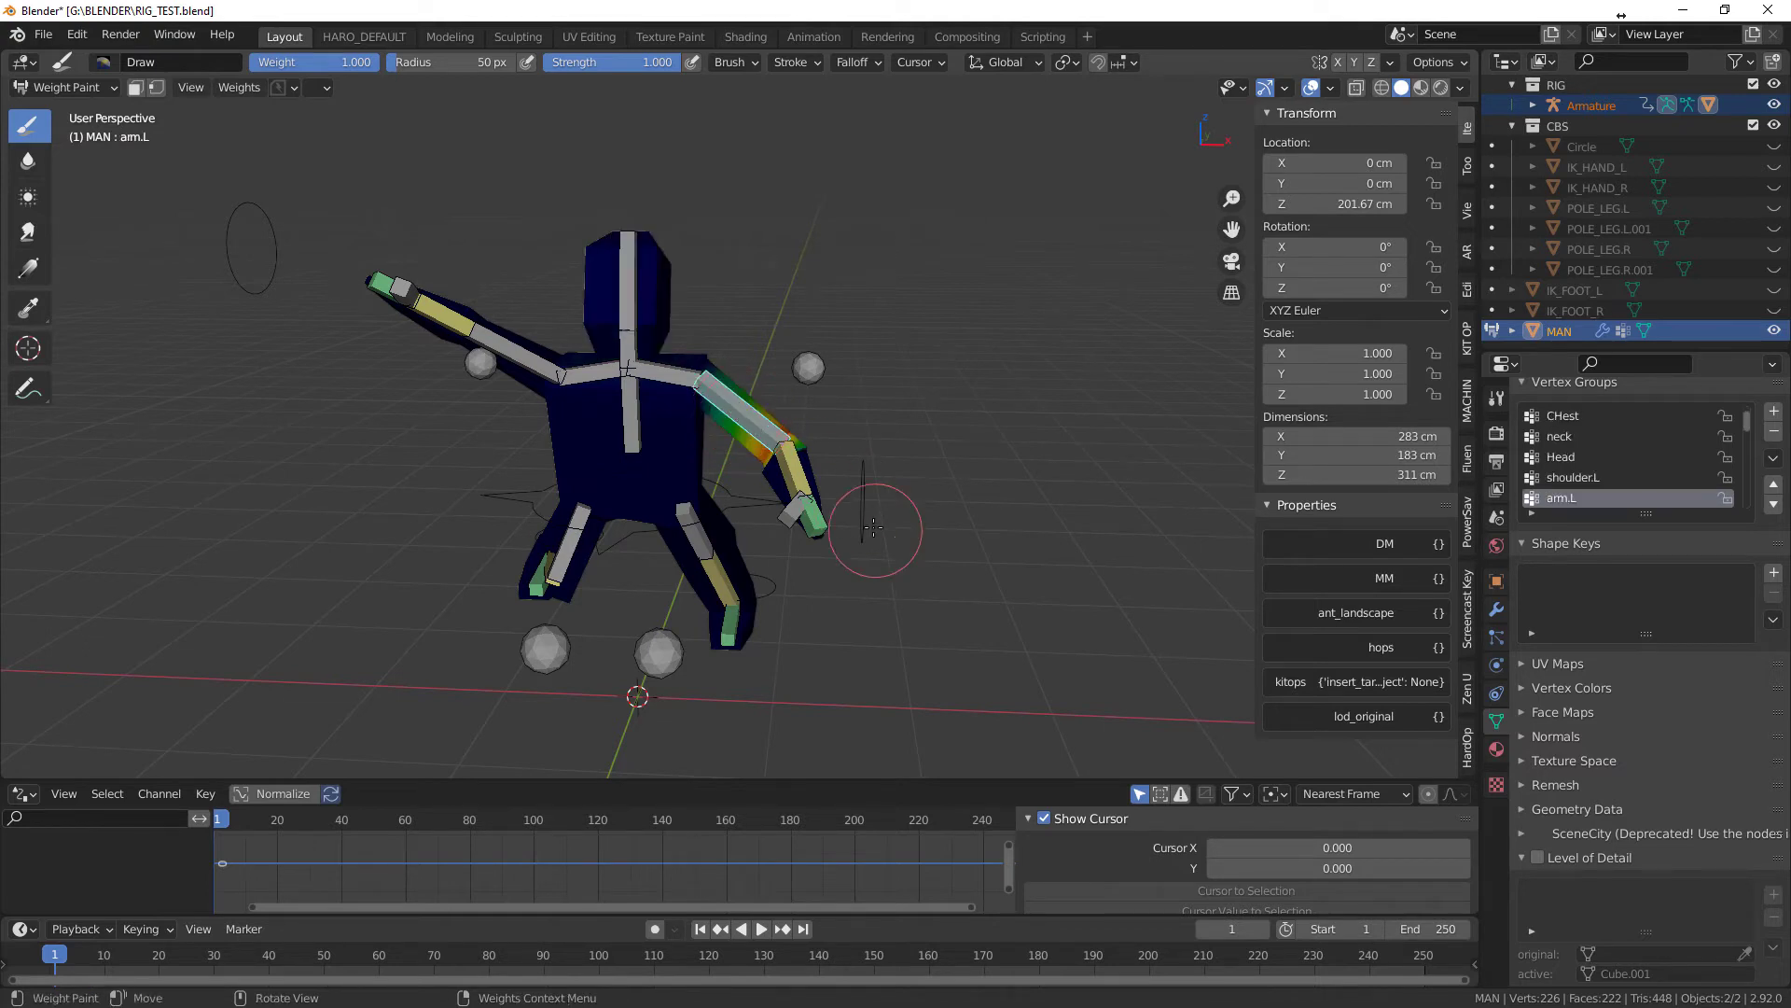
scroll(737, 414, "up", 2)
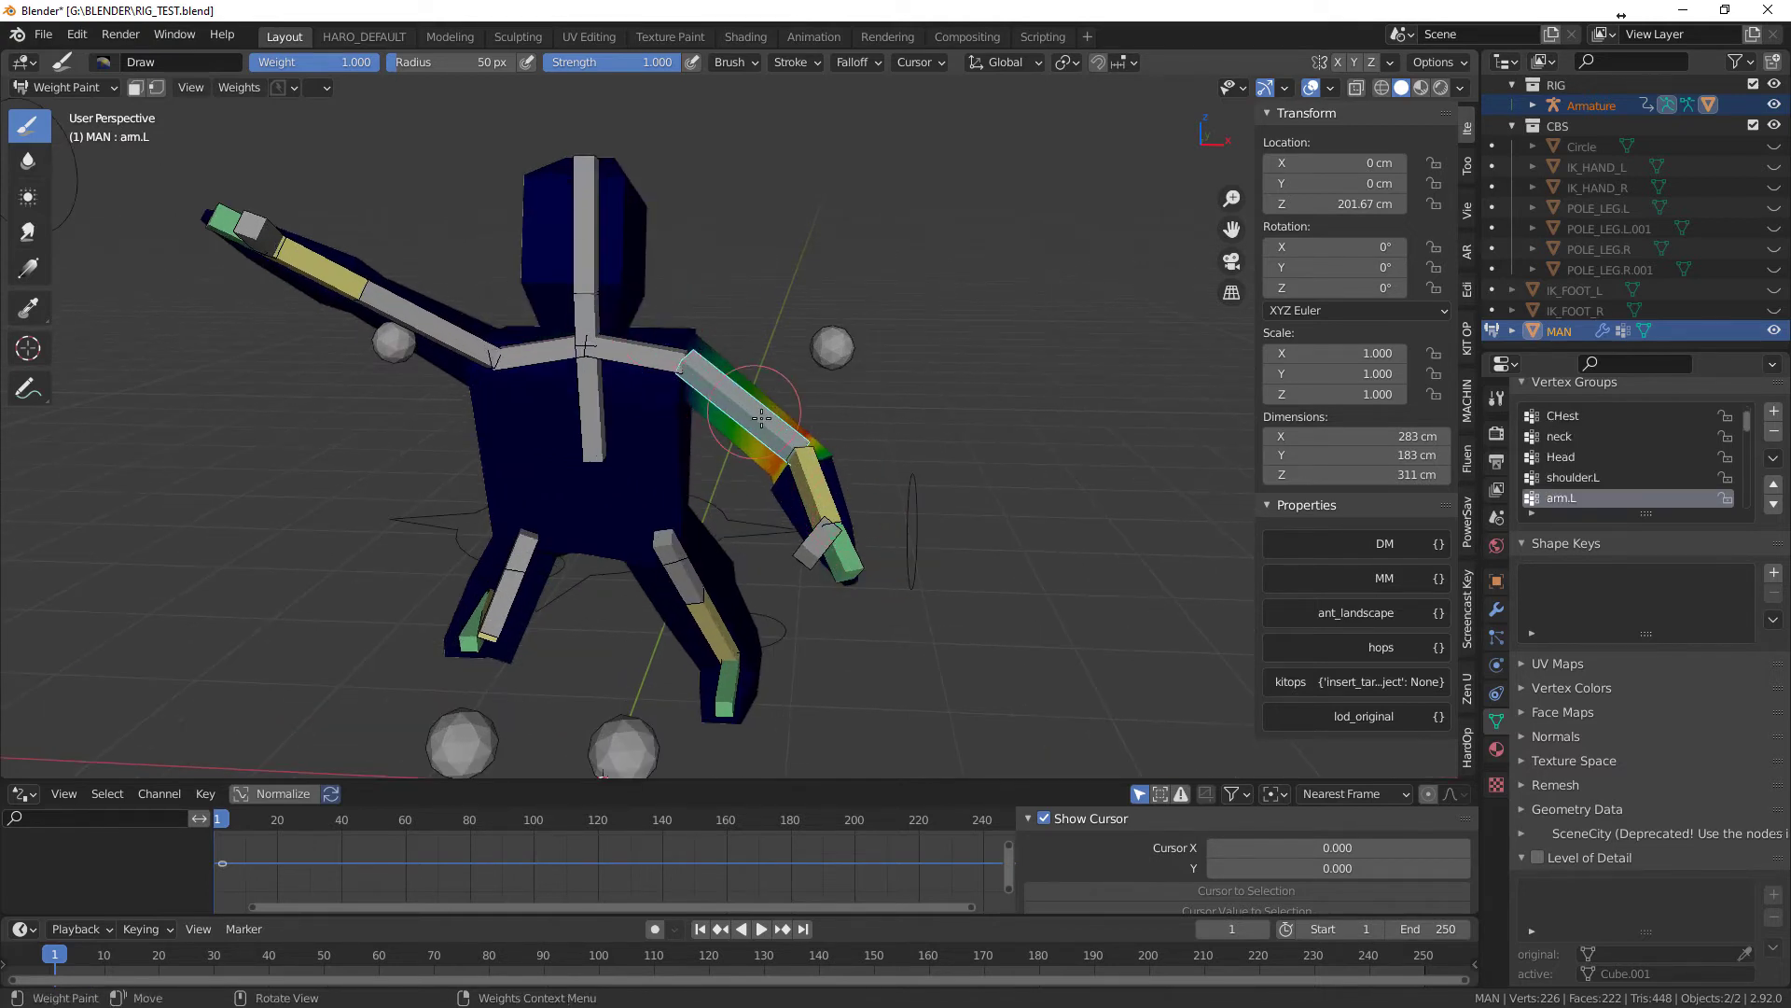
left_click(817, 490, "ctrl")
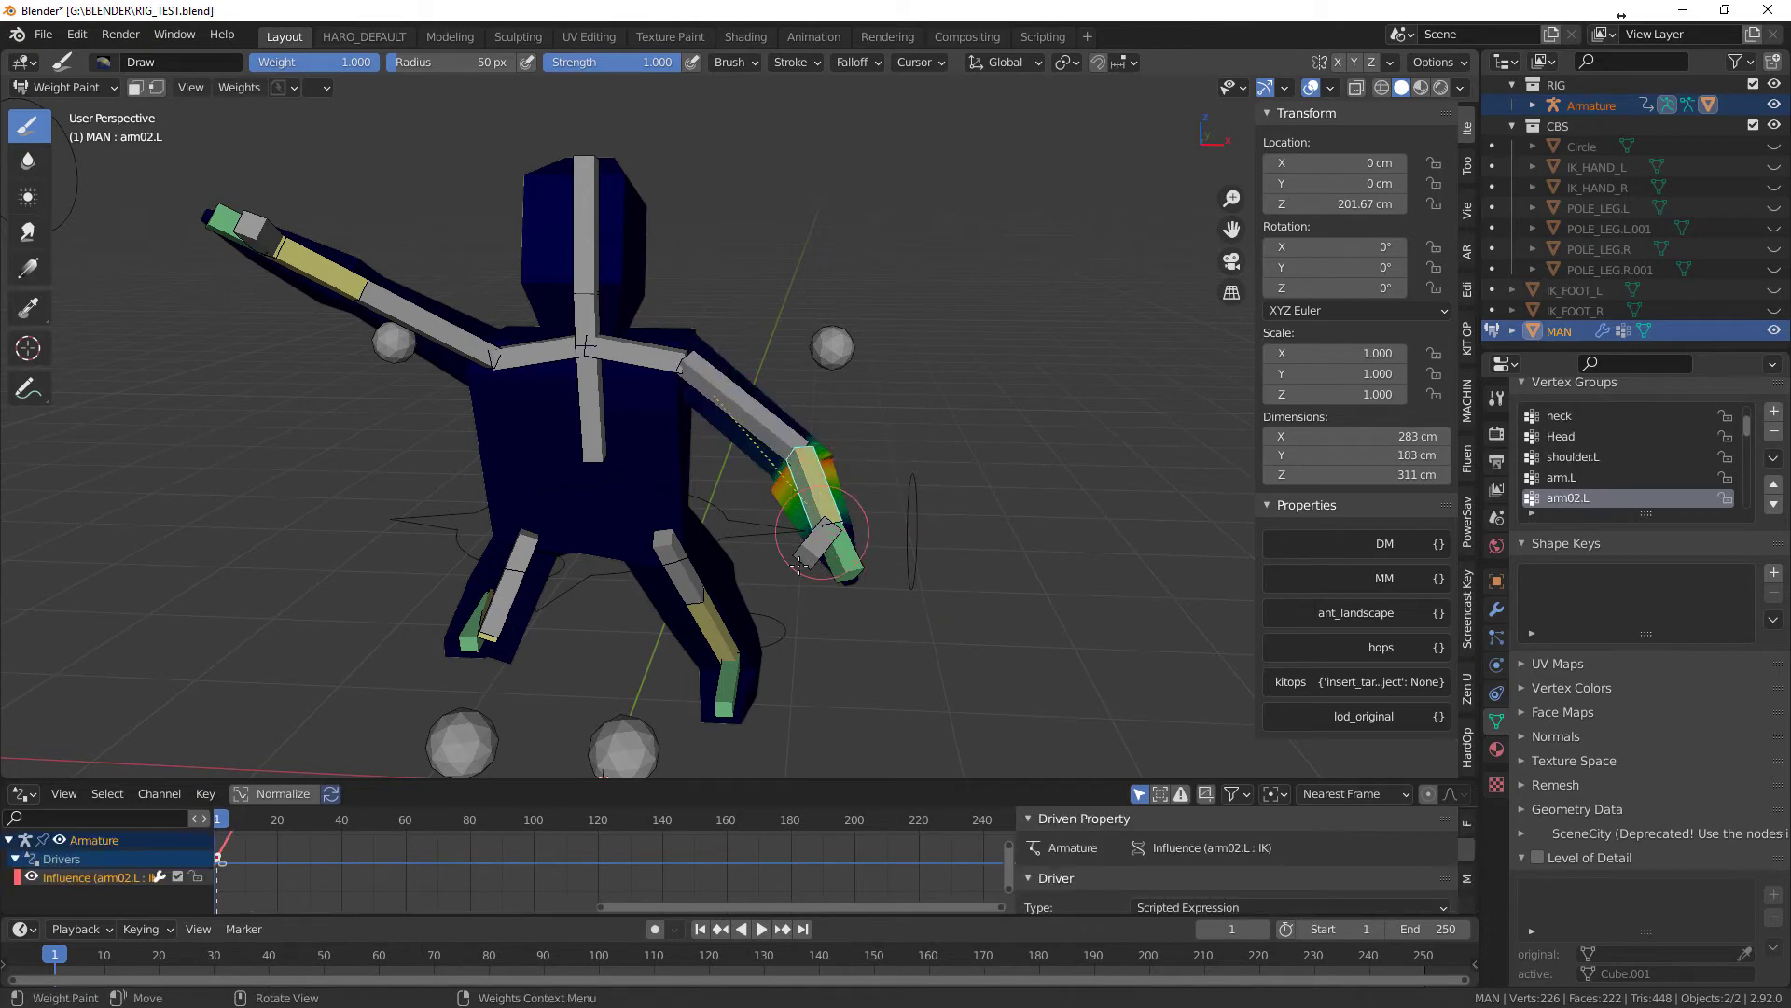
- Inspect the leg.L bone's weights, and select the thigh.R bone as the active weight group
middle_click_drag(746, 607, 1047, 577)
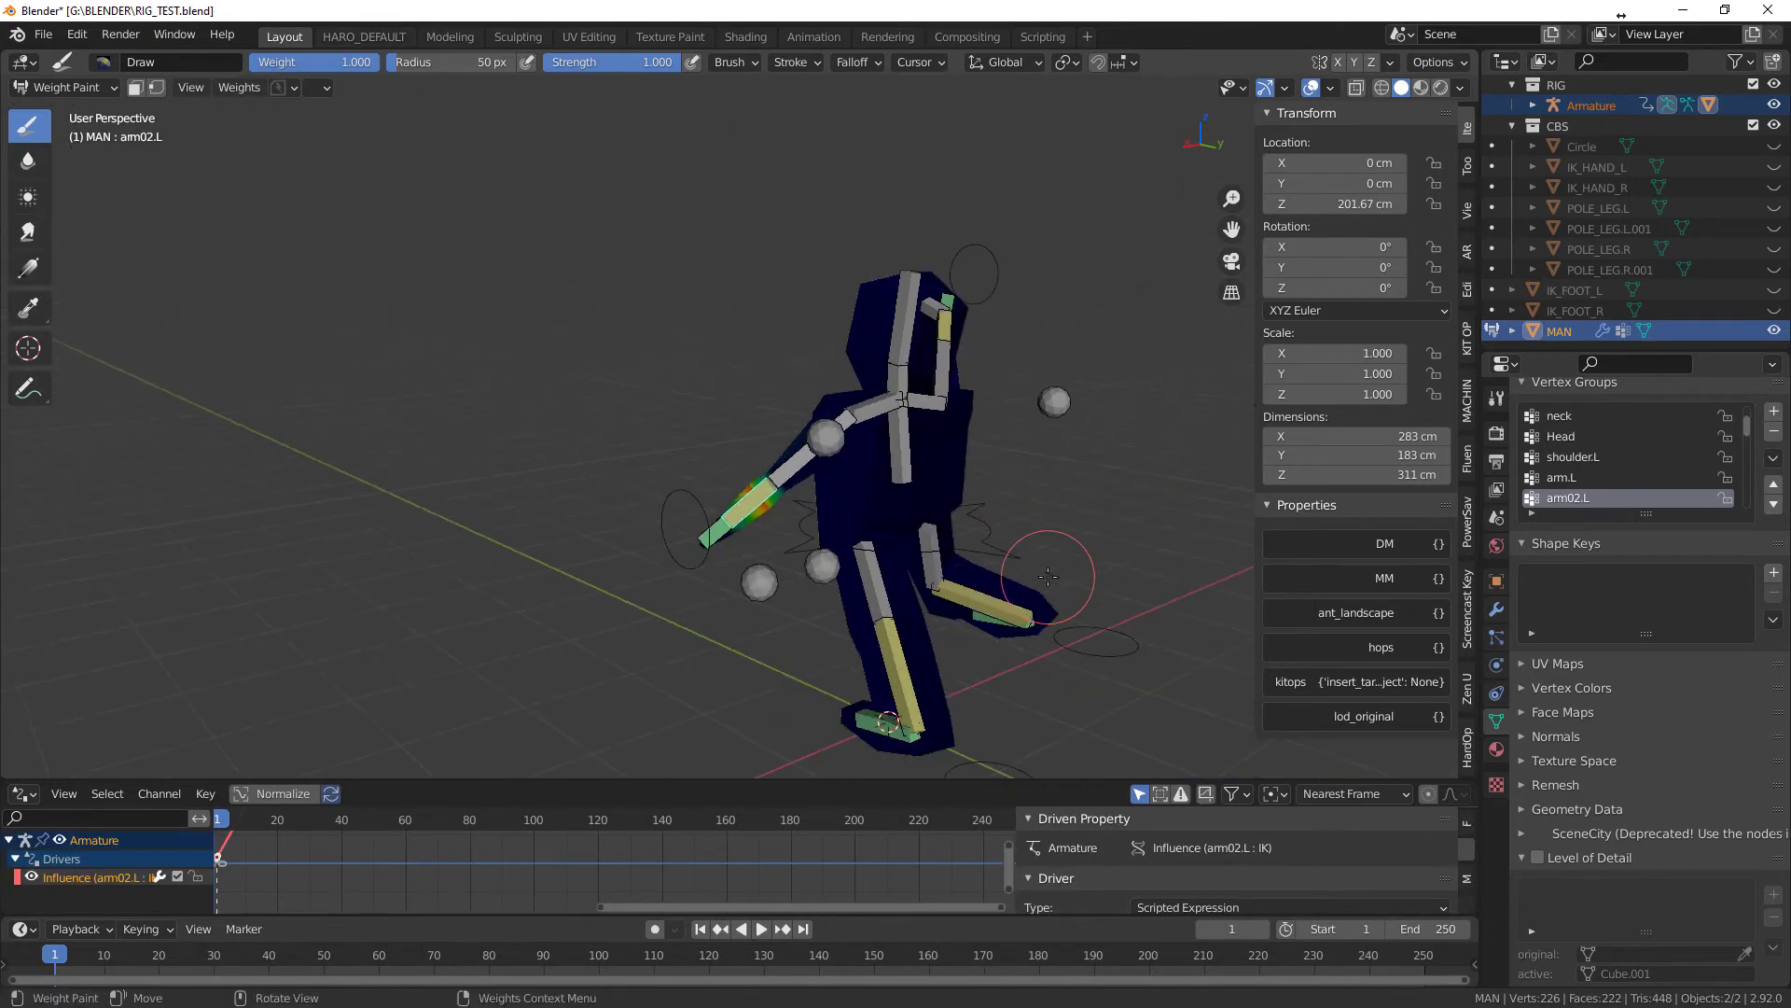
left_click(913, 640, "ctrl")
left_click(922, 651, "ctrl")
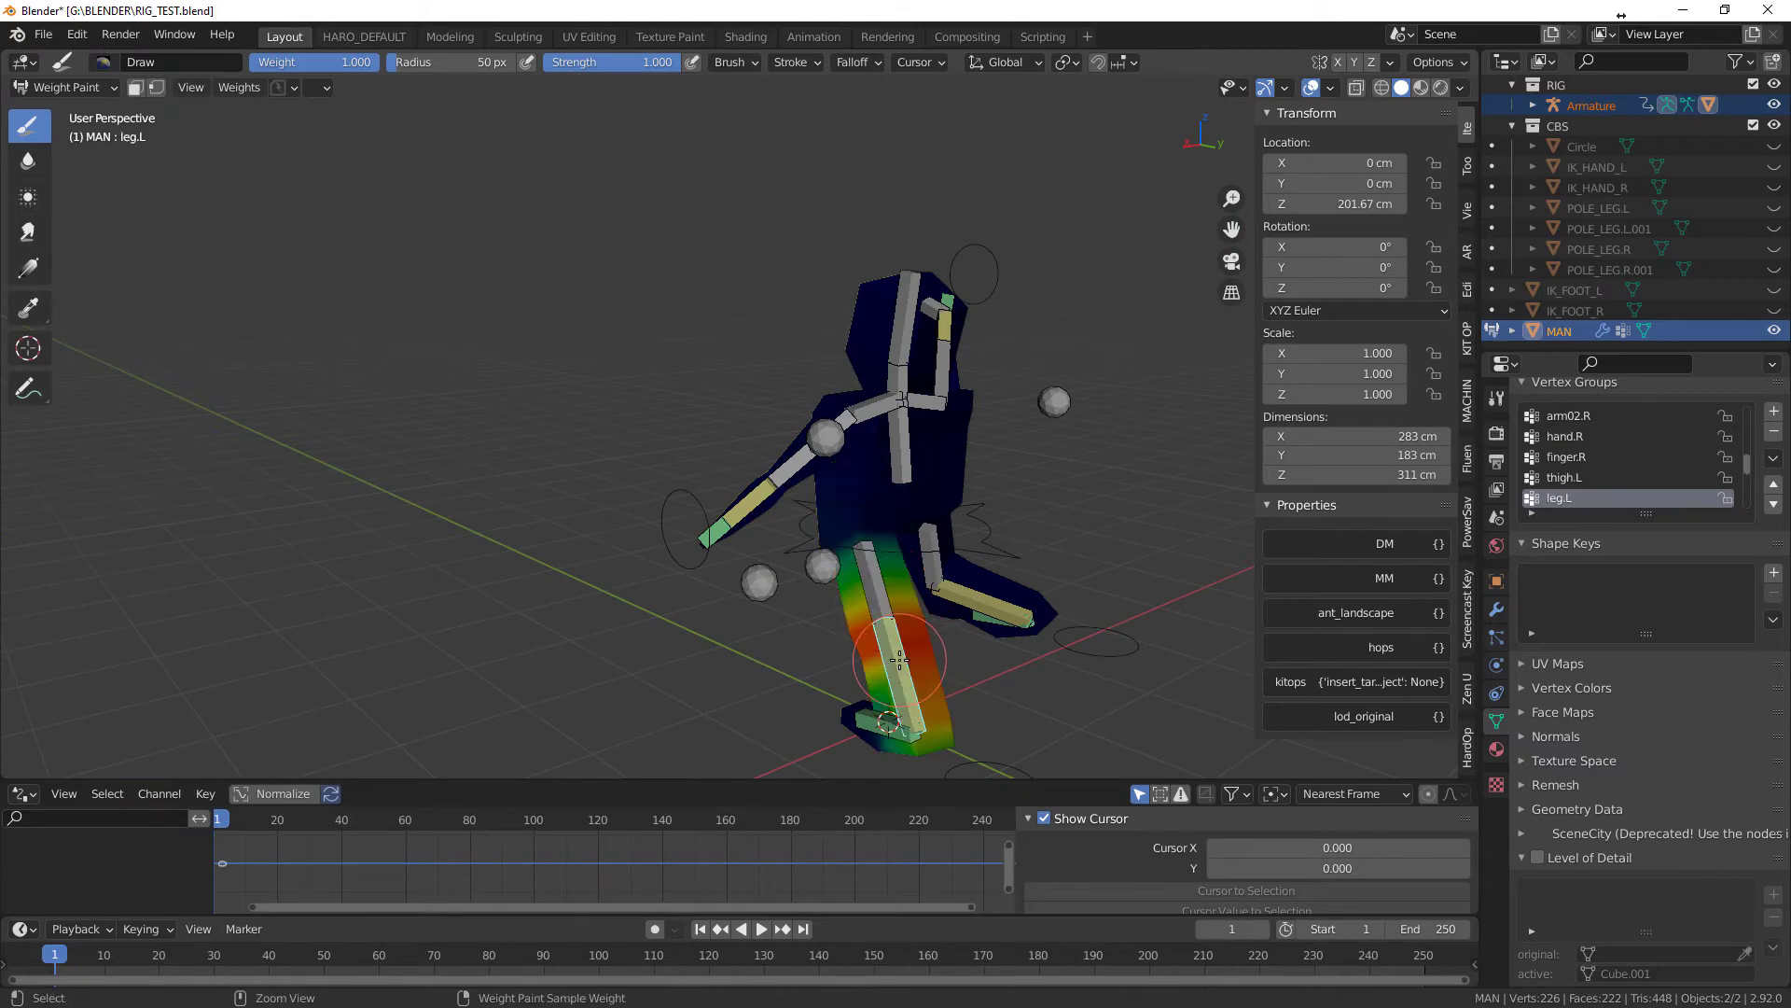
mouse_move(922, 652)
middle_mouse_down()
mouse_move(851, 622)
mouse_move(791, 679)
mouse_move(745, 679)
mouse_move(683, 592)
middle_mouse_up()
left_click(767, 623, "ctrl")
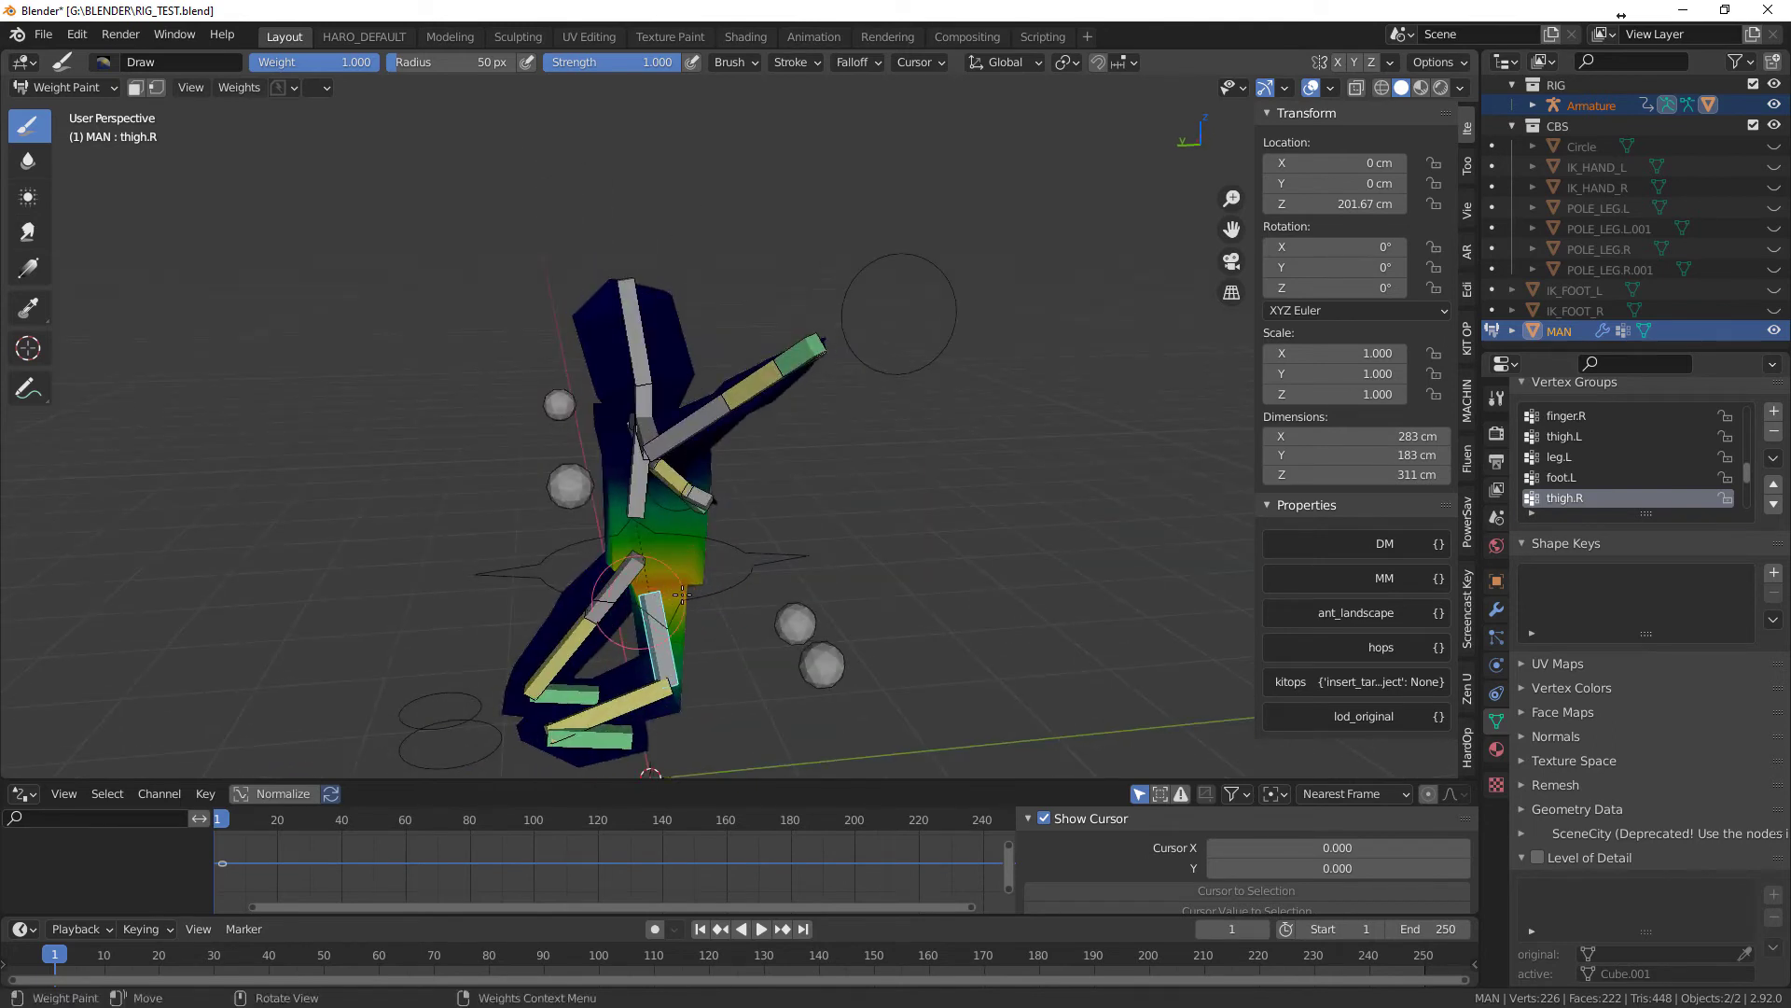
- Set the brush weight to 0.000 and paint away thigh.R's influence on the torso and hip
middle_click_drag(711, 503, 731, 516)
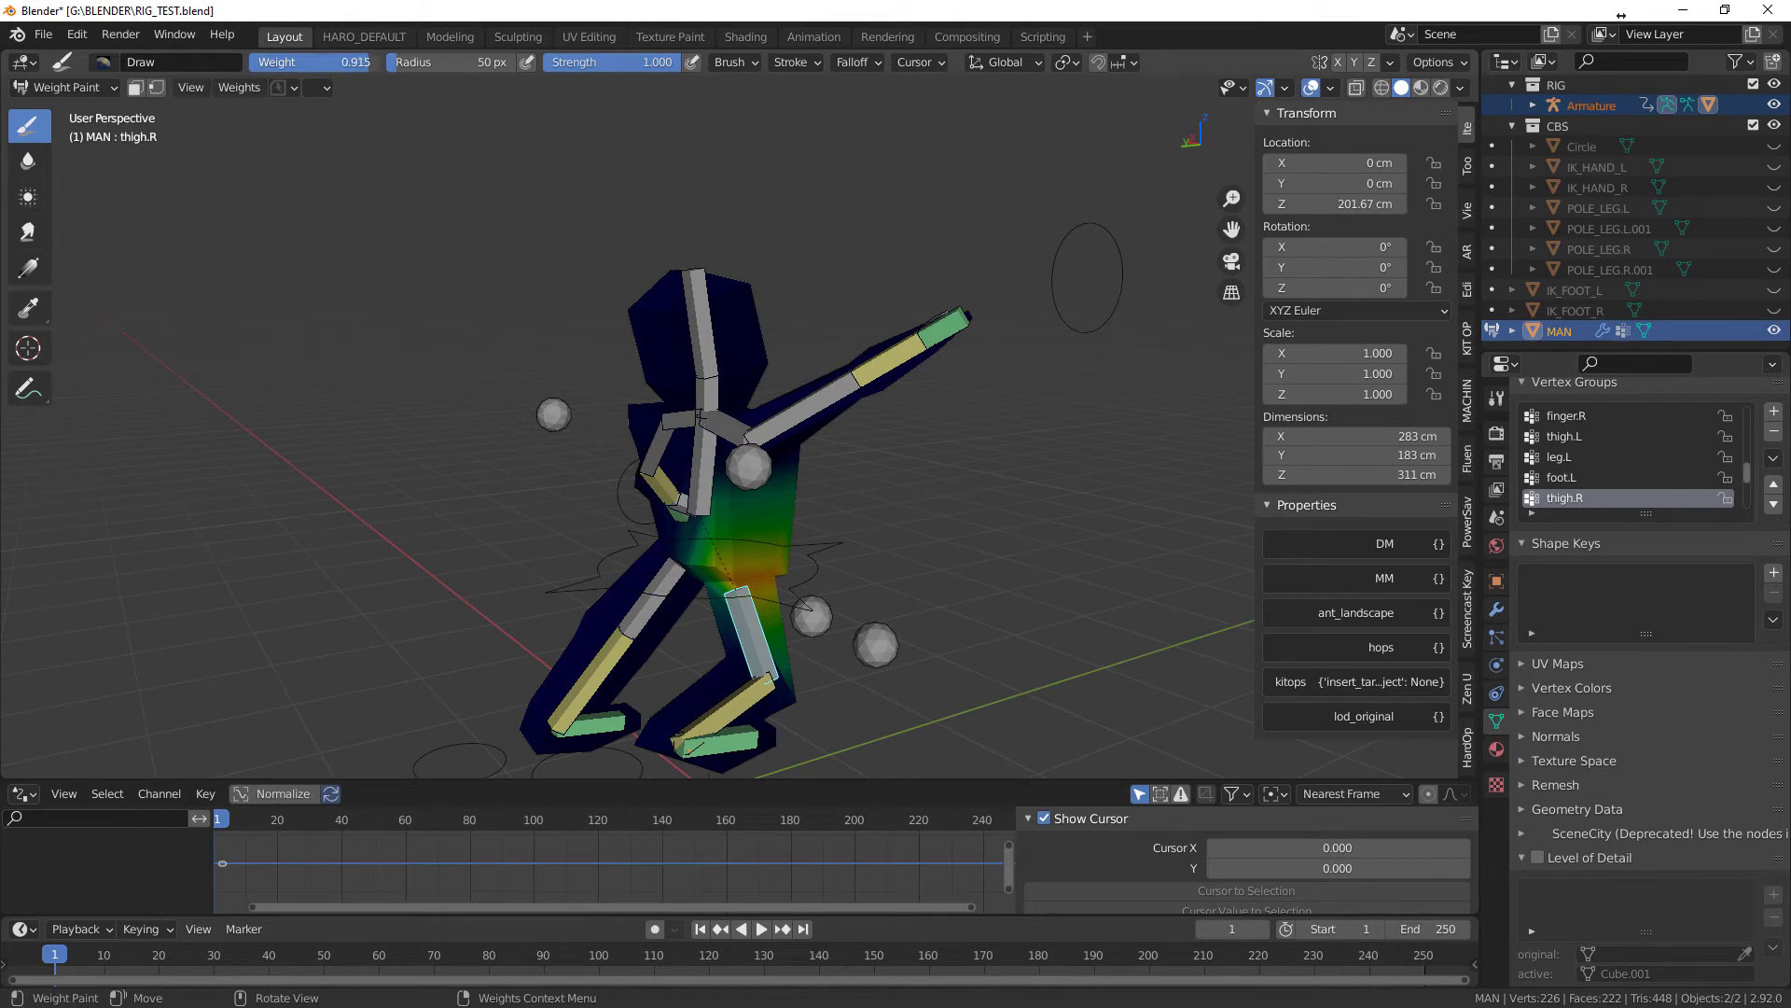
left_click_drag(366, 64, 250, 63)
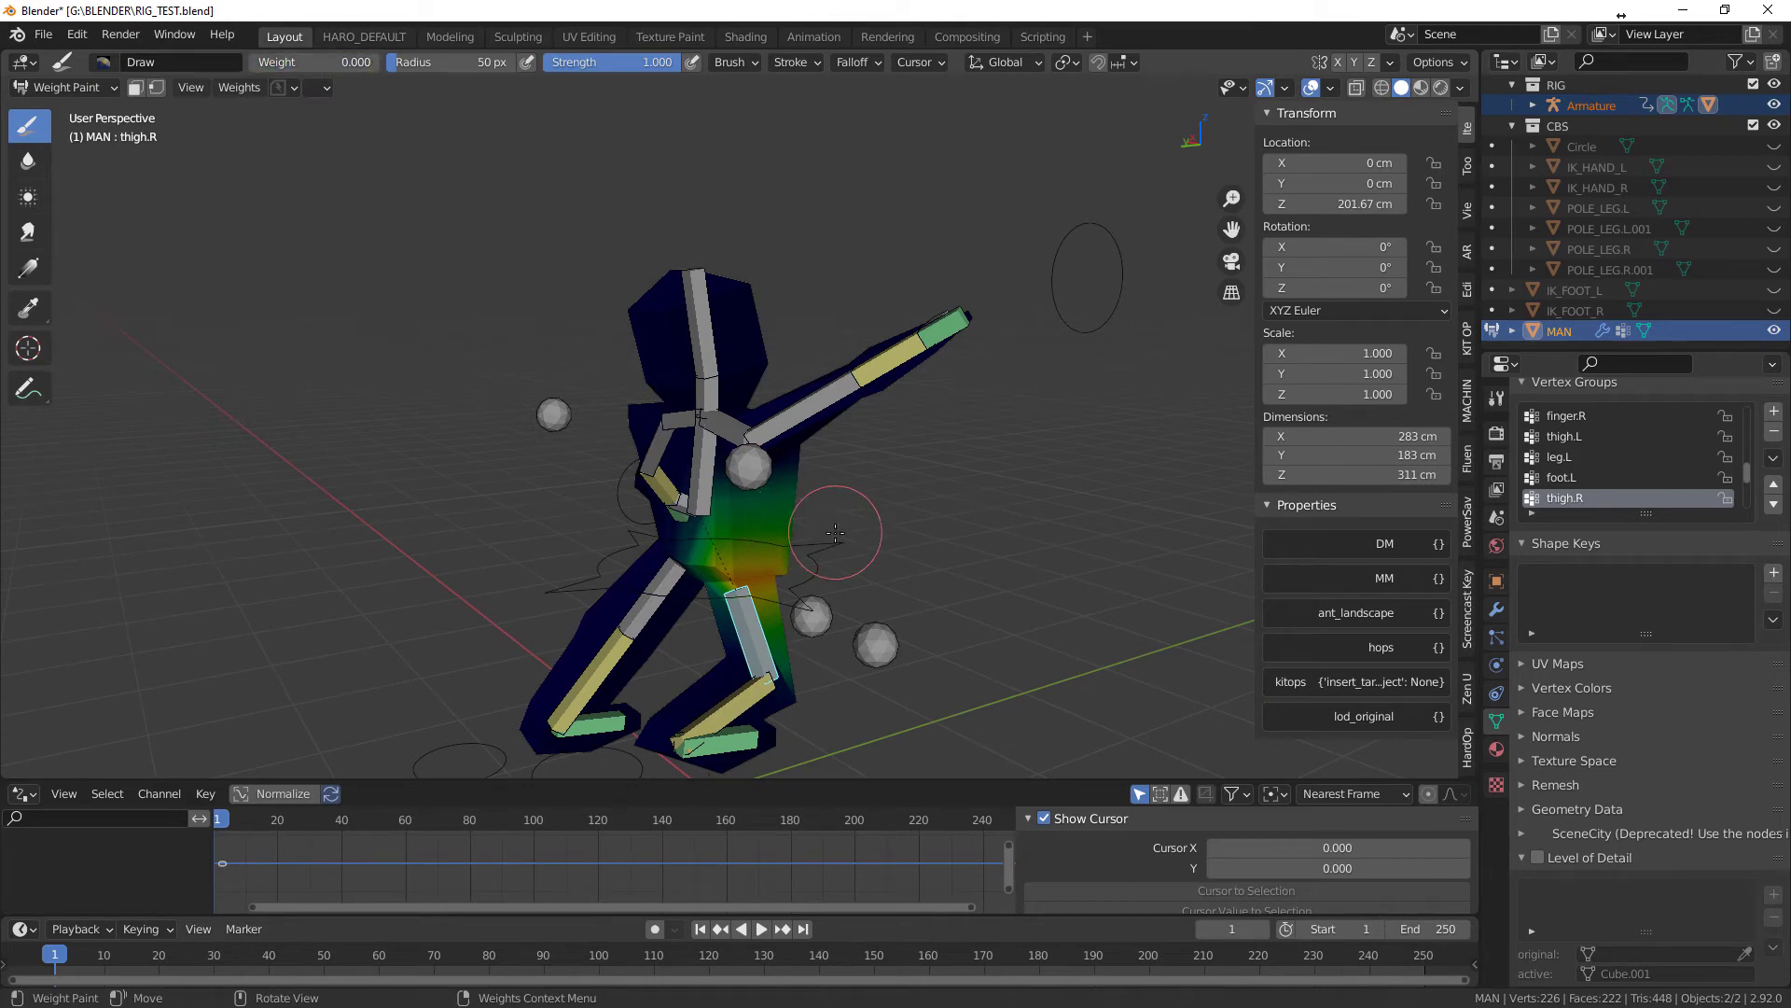
middle_click_drag(826, 526, 719, 518)
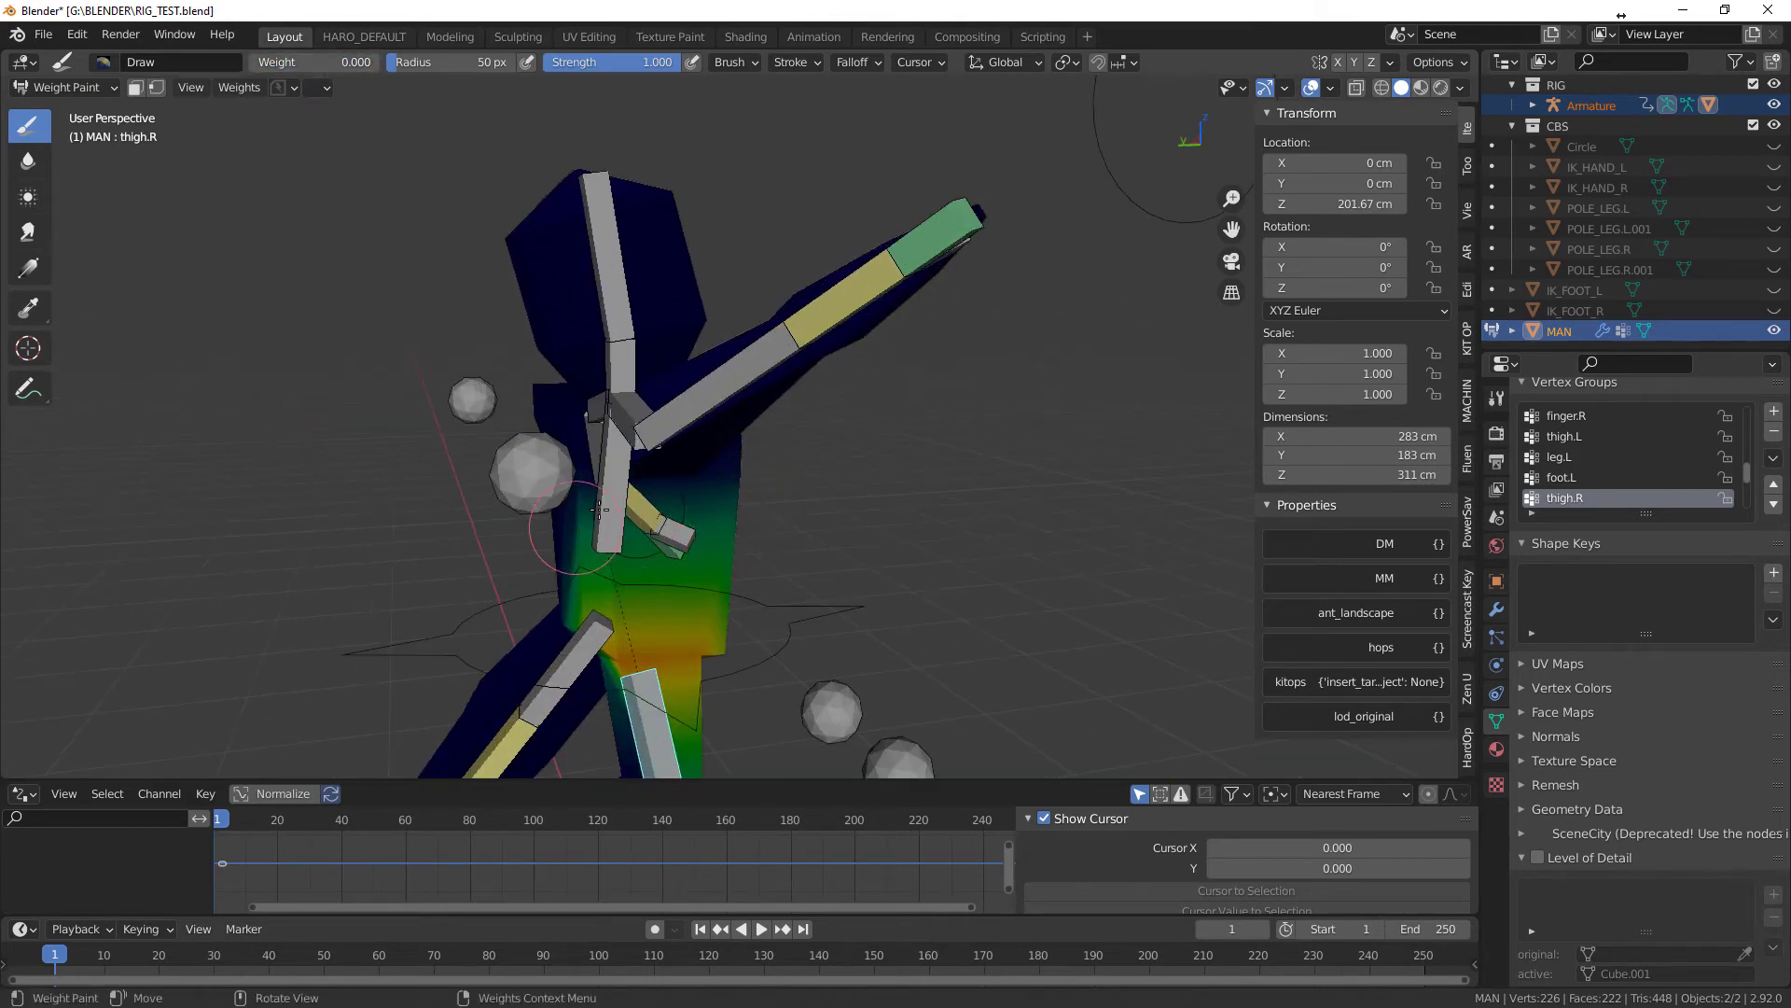
middle_click_drag(716, 585, 550, 528)
scroll(430, 523, "down", 4)
mouse_move(595, 520)
left_mouse_down()
mouse_move(597, 462)
mouse_move(645, 473)
mouse_move(551, 467)
left_mouse_up()
mouse_move(566, 502)
middle_mouse_down()
mouse_move(681, 520)
mouse_move(610, 491)
middle_mouse_up()
scroll(681, 520, "up", 4)
- Set the brush weight to 1.000 and paint thigh.R's influence onto the right upper leg
left_click_drag(326, 62, 457, 62)
middle_click_drag(675, 665, 620, 489, "shift")
middle_click_drag(630, 523, 551, 541)
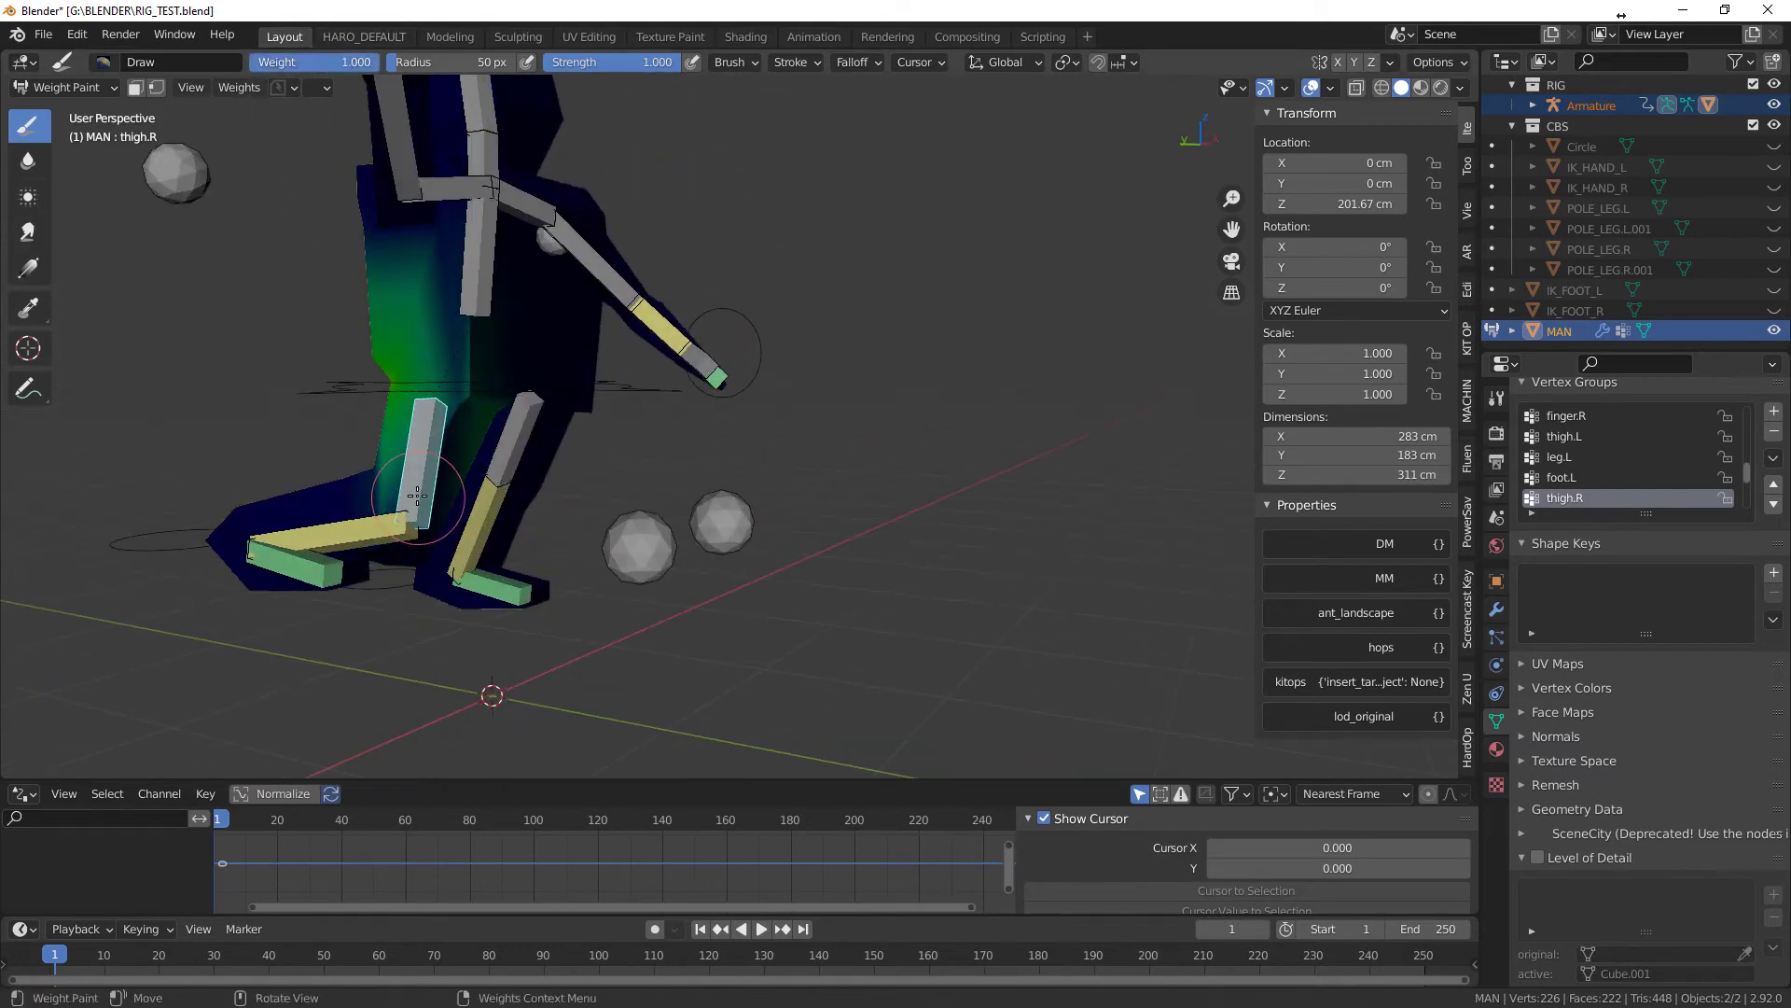
mouse_move(417, 495)
left_mouse_down()
mouse_move(475, 494)
mouse_move(463, 535)
left_mouse_up()
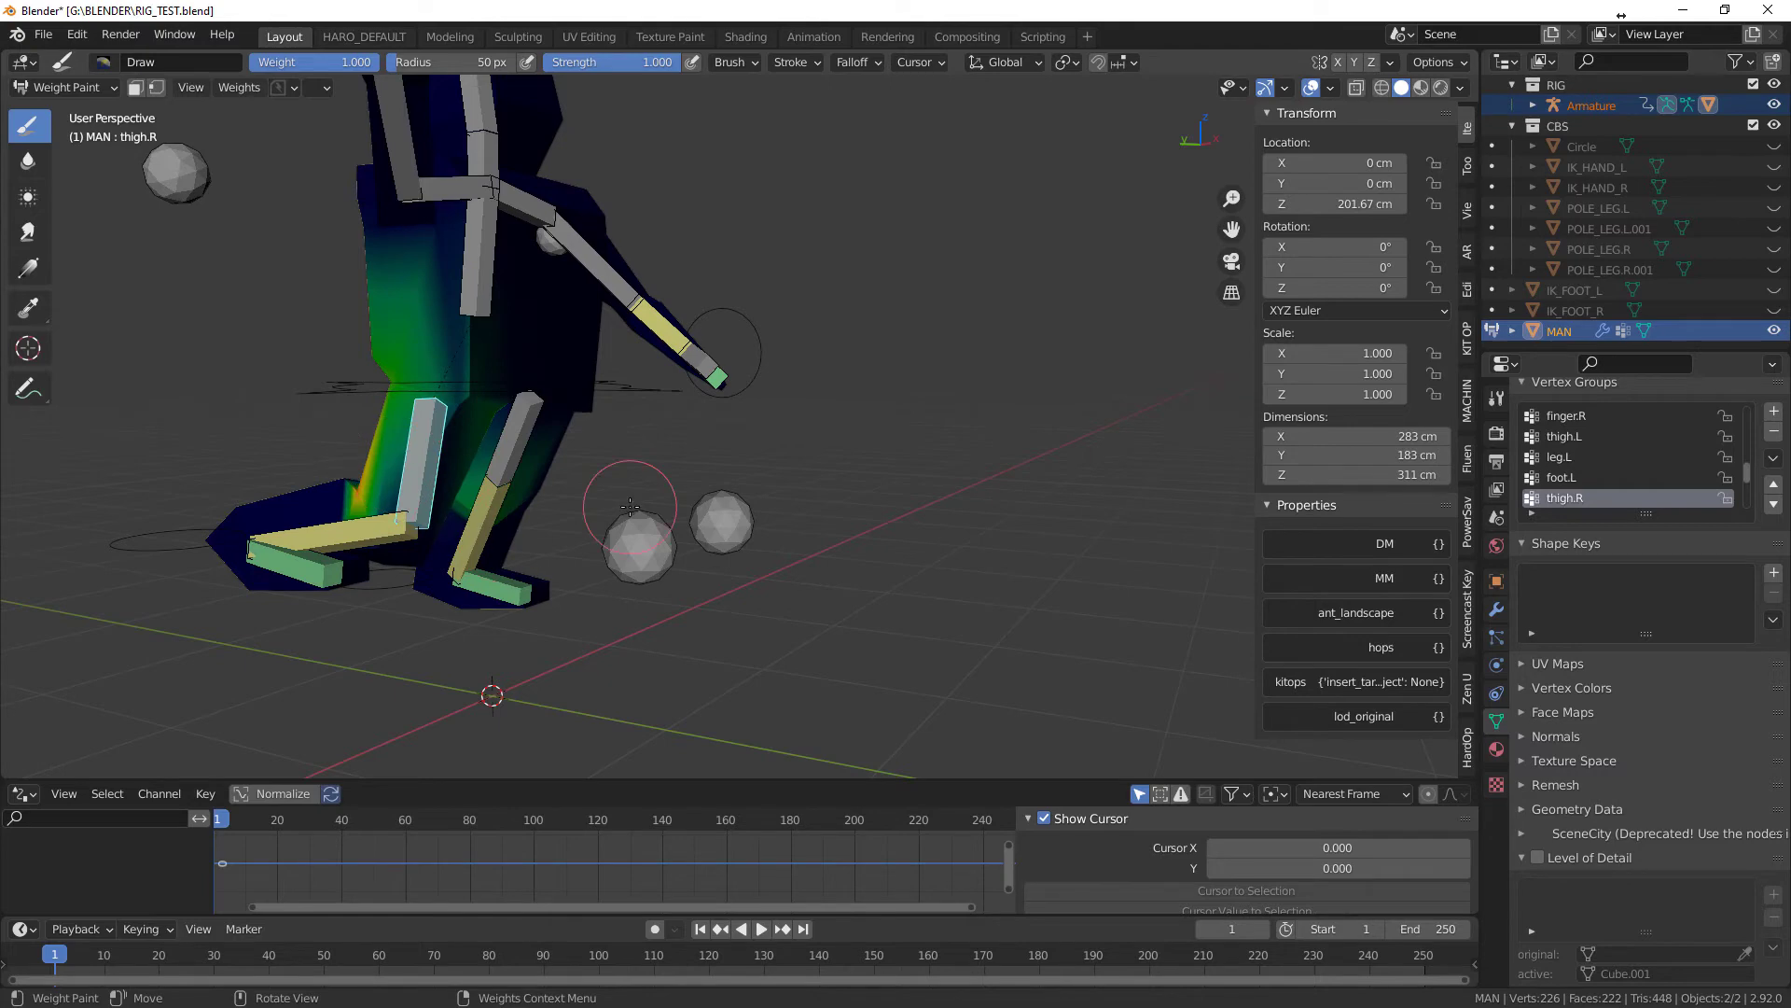
mouse_move(623, 523)
middle_mouse_down()
mouse_move(508, 504)
mouse_move(520, 420)
mouse_move(596, 346)
mouse_move(583, 357)
middle_mouse_up()
left_click_drag(404, 442, 430, 444)
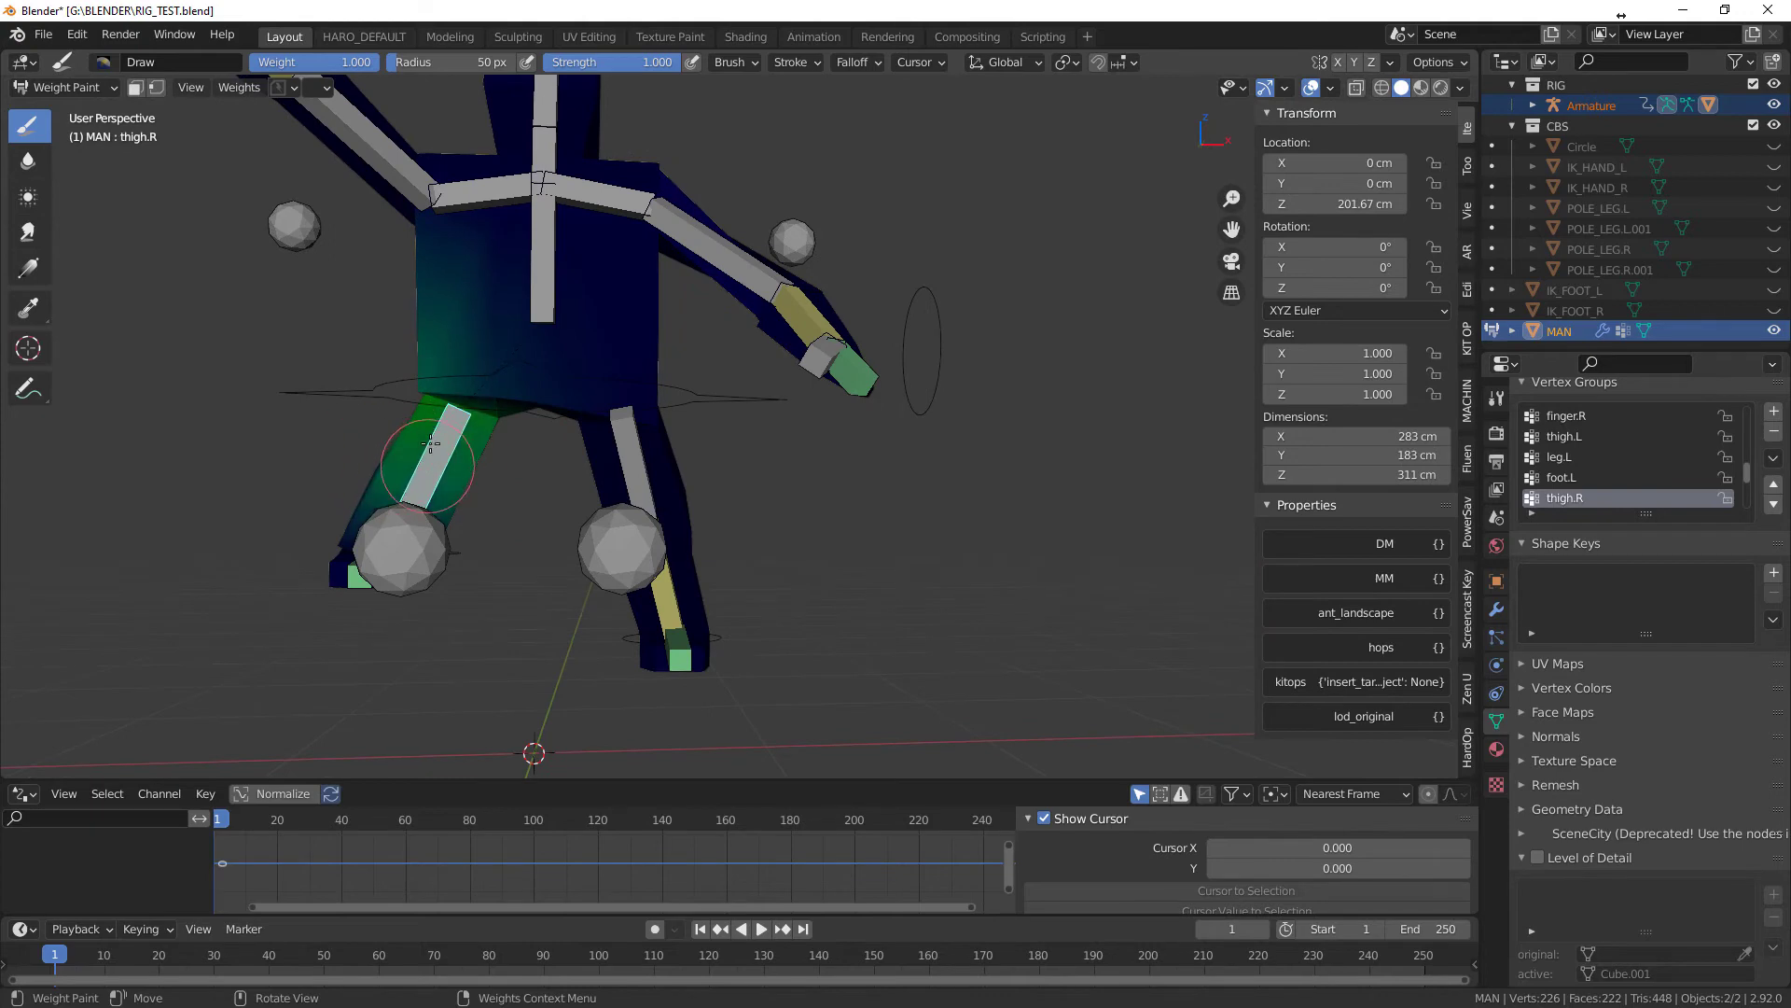
middle_click_drag(455, 452, 653, 490)
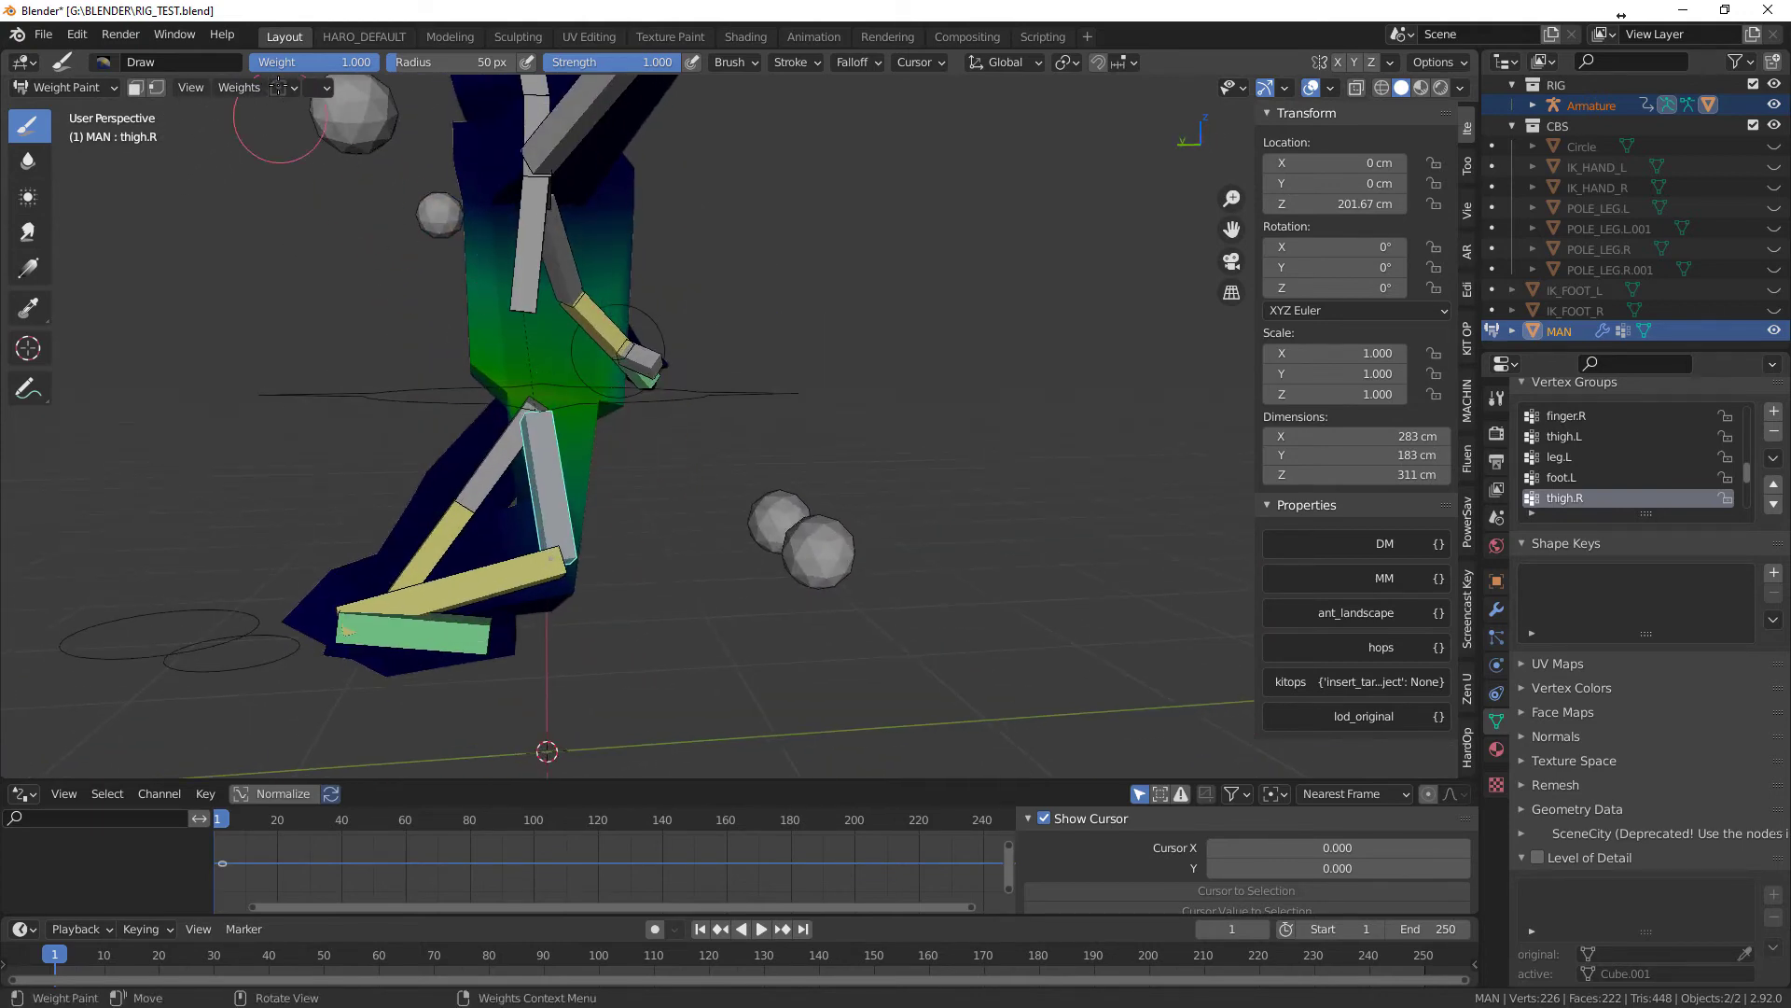
- Return the brush weight to 0.000 and remove more of thigh.R's influence from the hip and lower torso
left_click_drag(345, 62, 244, 63)
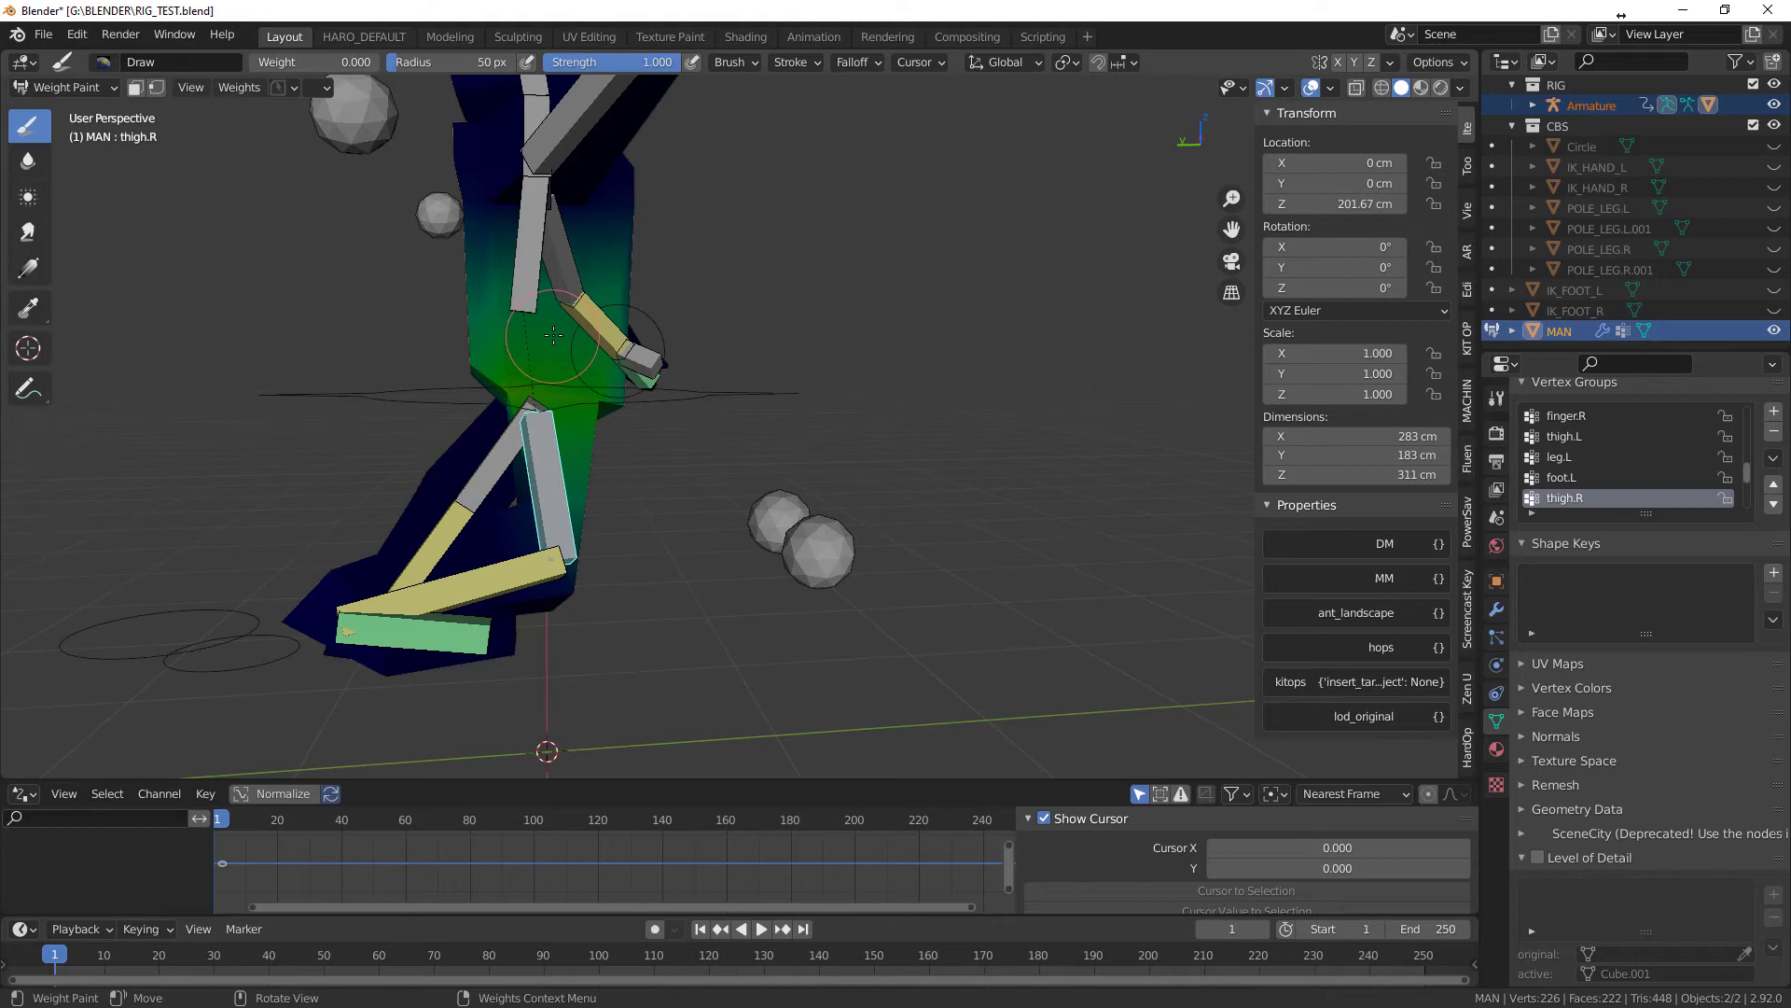
middle_click_drag(561, 373, 1048, 383)
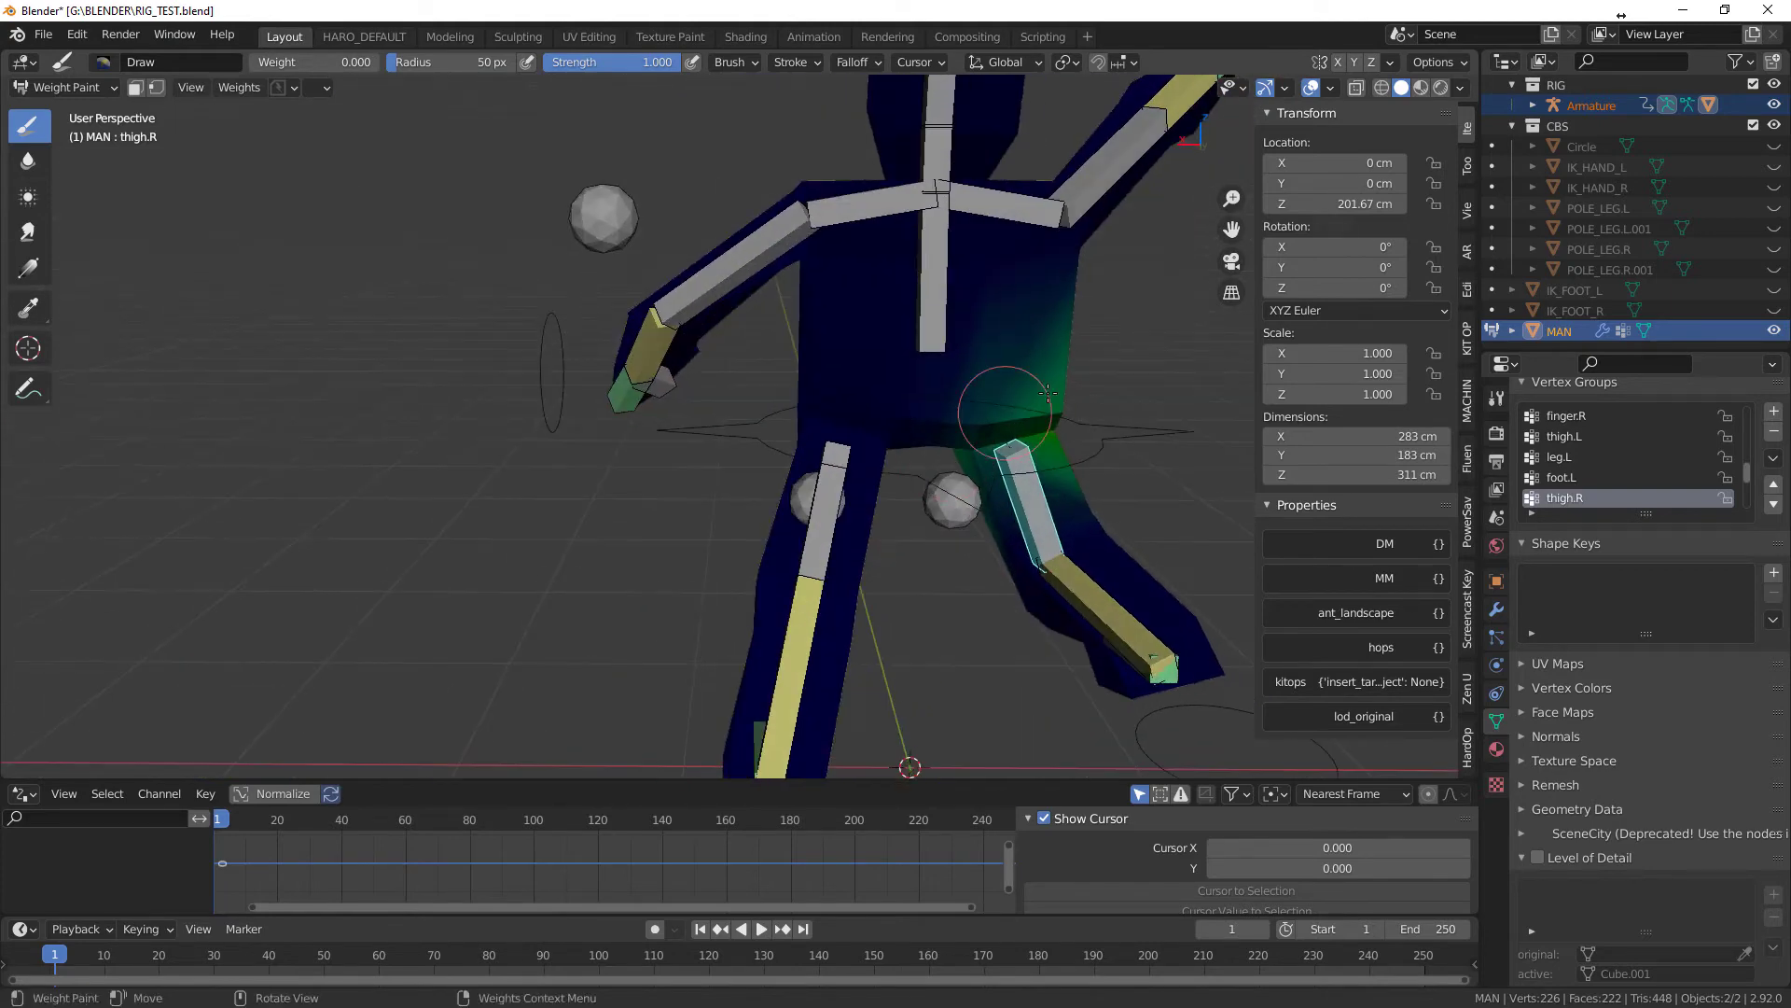
mouse_move(1060, 300)
middle_mouse_down()
mouse_move(680, 480)
mouse_move(561, 515)
mouse_move(523, 469)
middle_mouse_up()
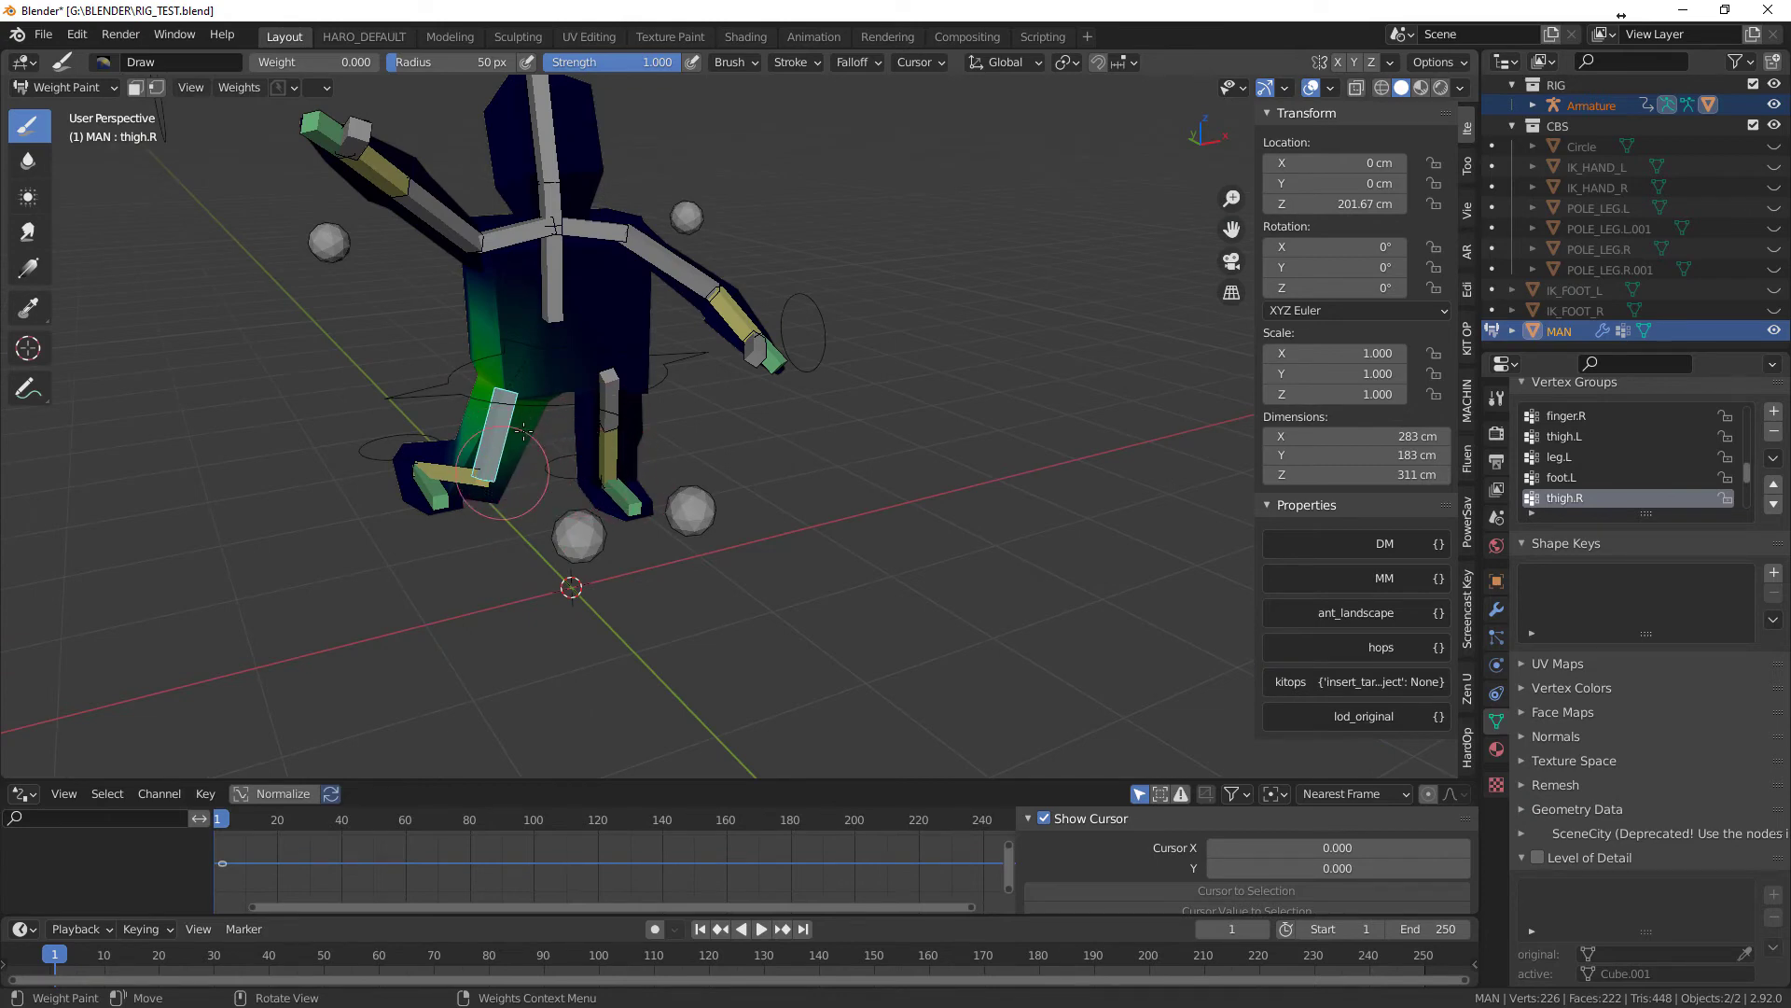
middle_click_drag(619, 420, 787, 383)
- Select the arm02.L and arm02.R bones in turn to examine their weights on both forearms
left_click(724, 362, "ctrl")
scroll(805, 414, "down", 2)
scroll(786, 383, "up", 3)
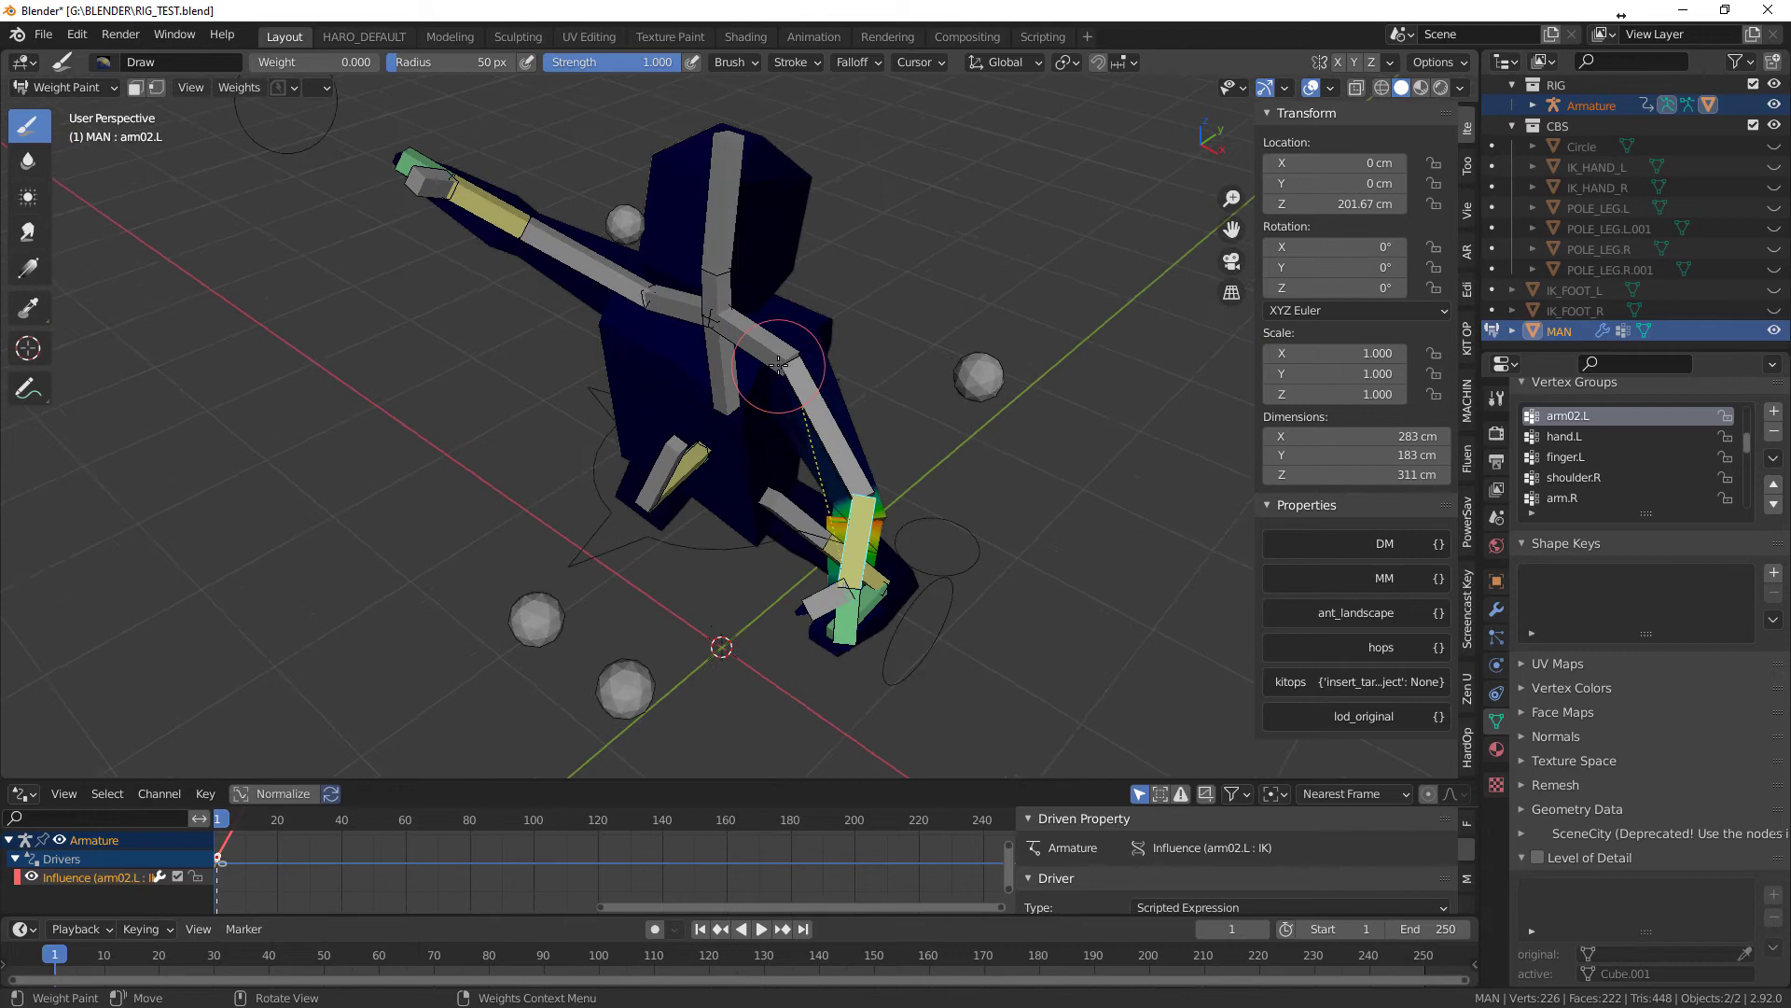
left_click(589, 260, "ctrl")
middle_click_drag(588, 260, 504, 288)
left_click(360, 331, "ctrl")
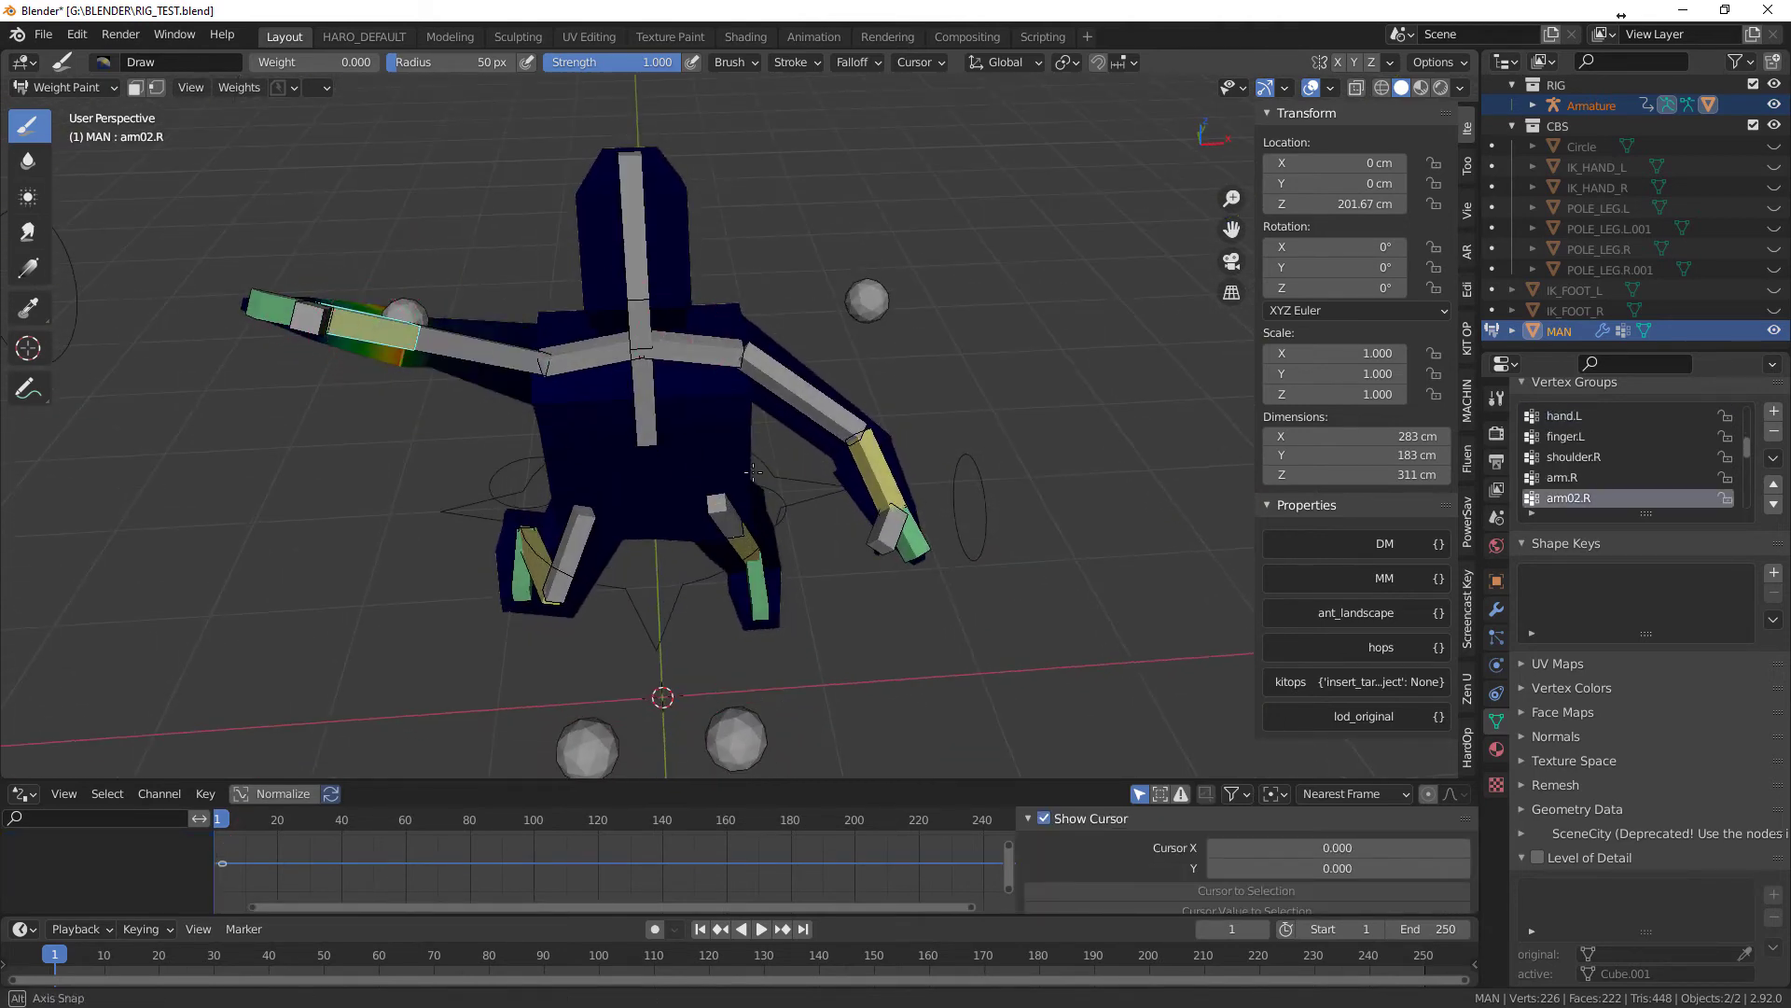
mouse_move(361, 332)
middle_mouse_down()
mouse_move(821, 487)
mouse_move(748, 517)
mouse_move(800, 593)
middle_mouse_up()
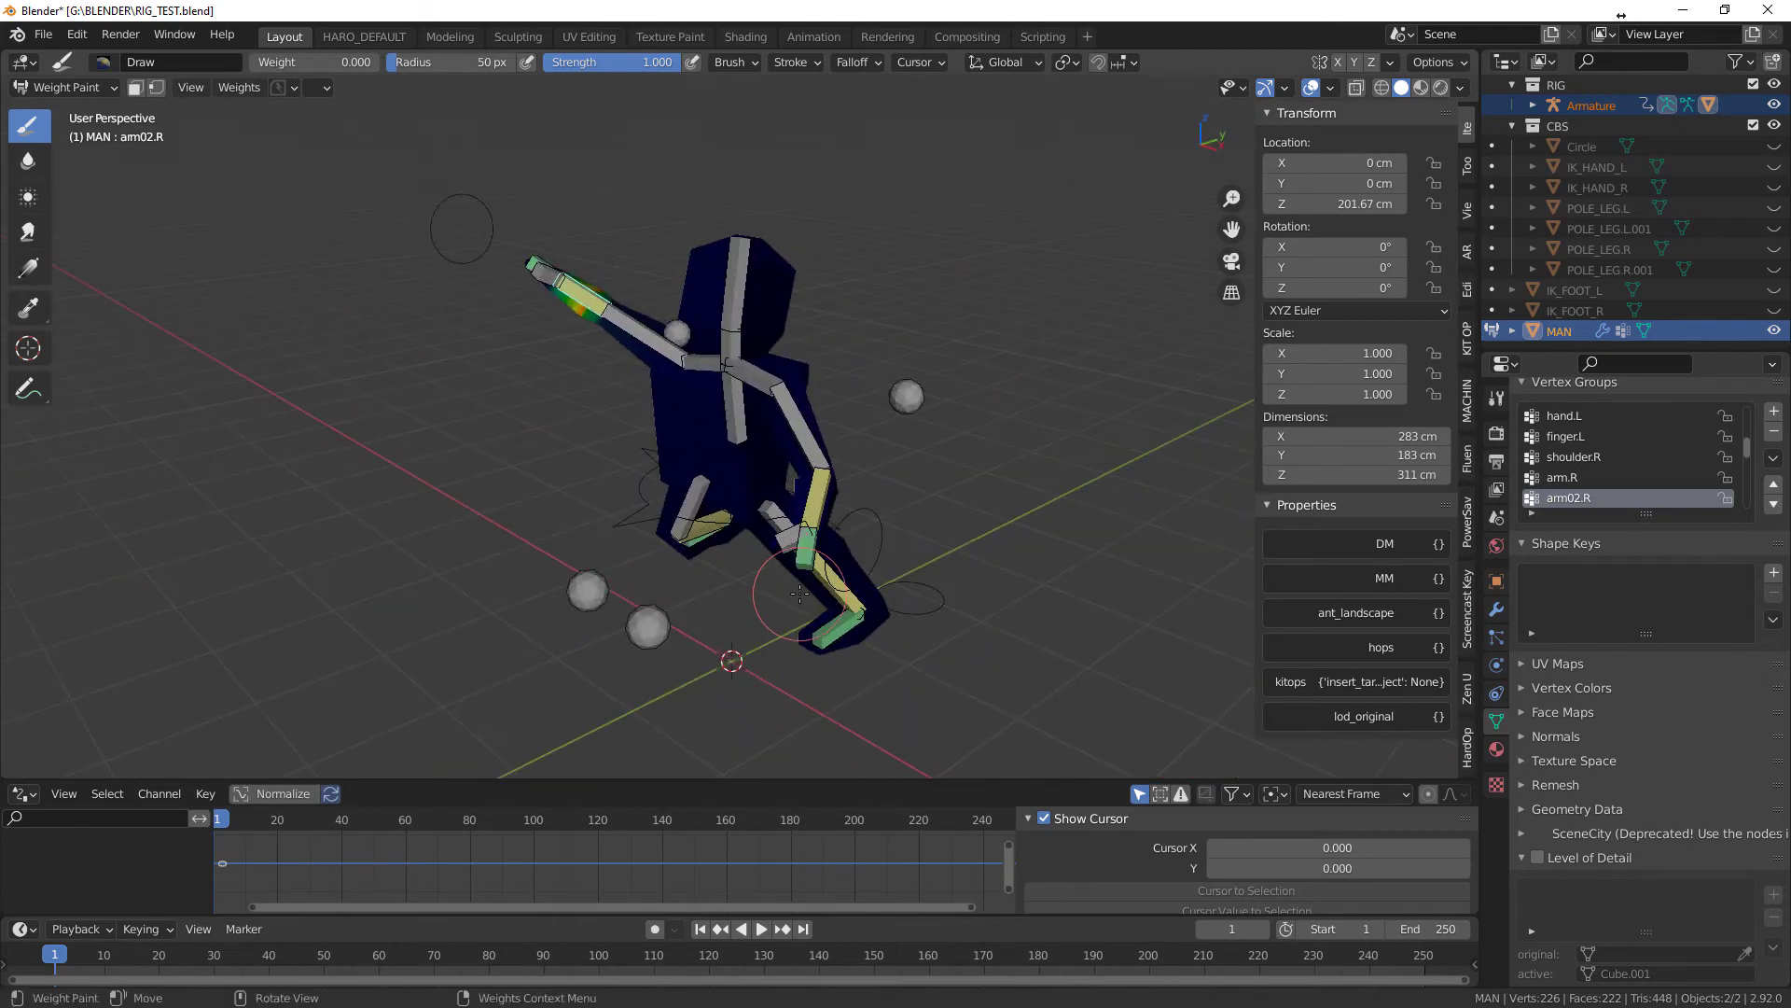
- Select the arm02.L bone, set the brush weight to 1.000, and paint its influence onto the left side of the torso
left_click(819, 499, "ctrl")
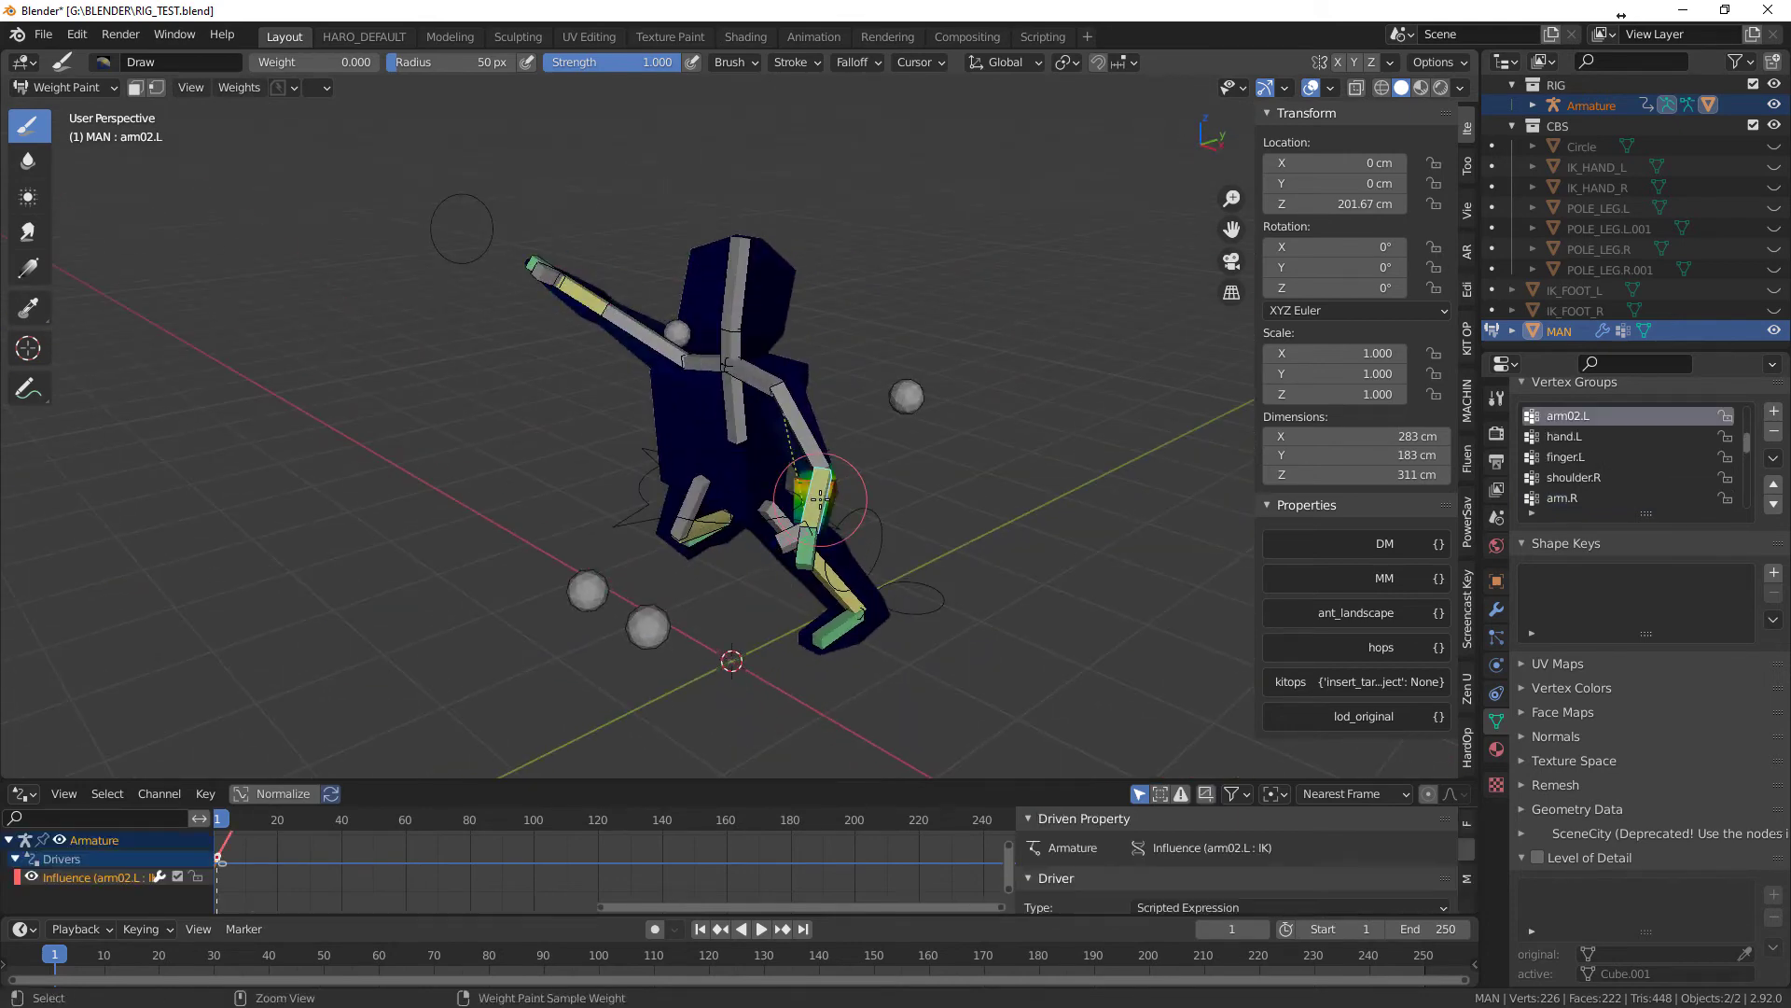
middle_click_drag(819, 499, 711, 503)
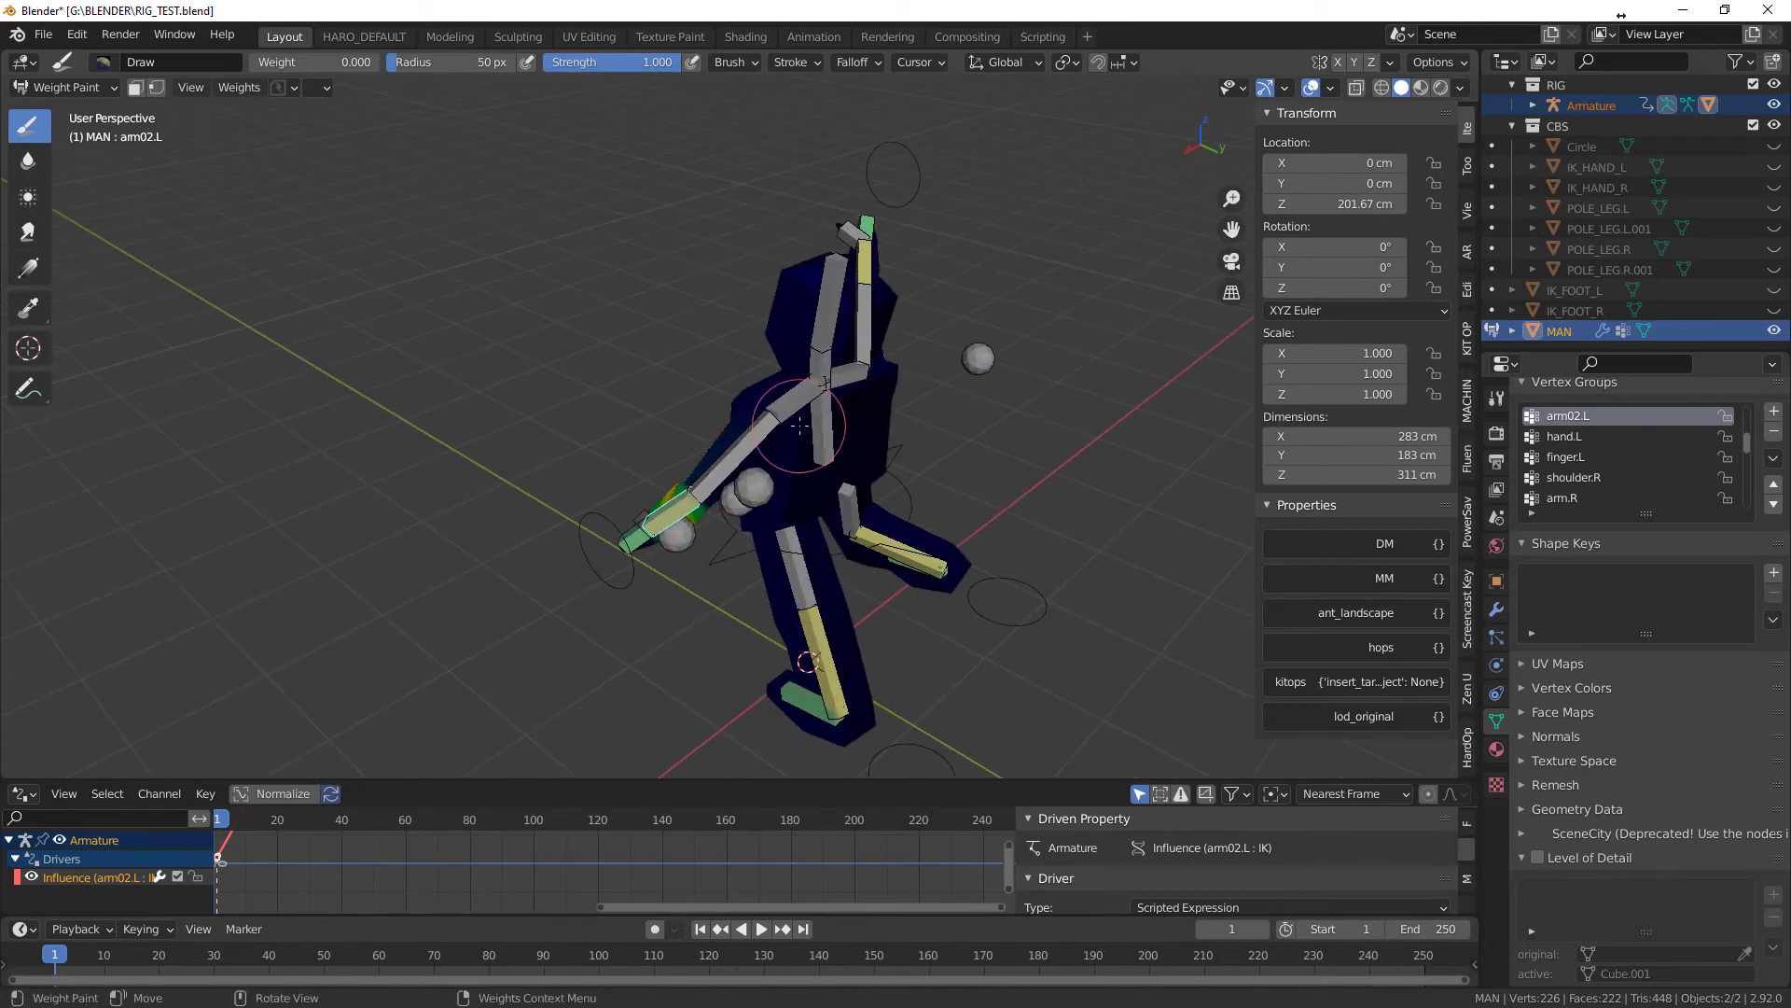
left_click_drag(291, 65, 549, 75)
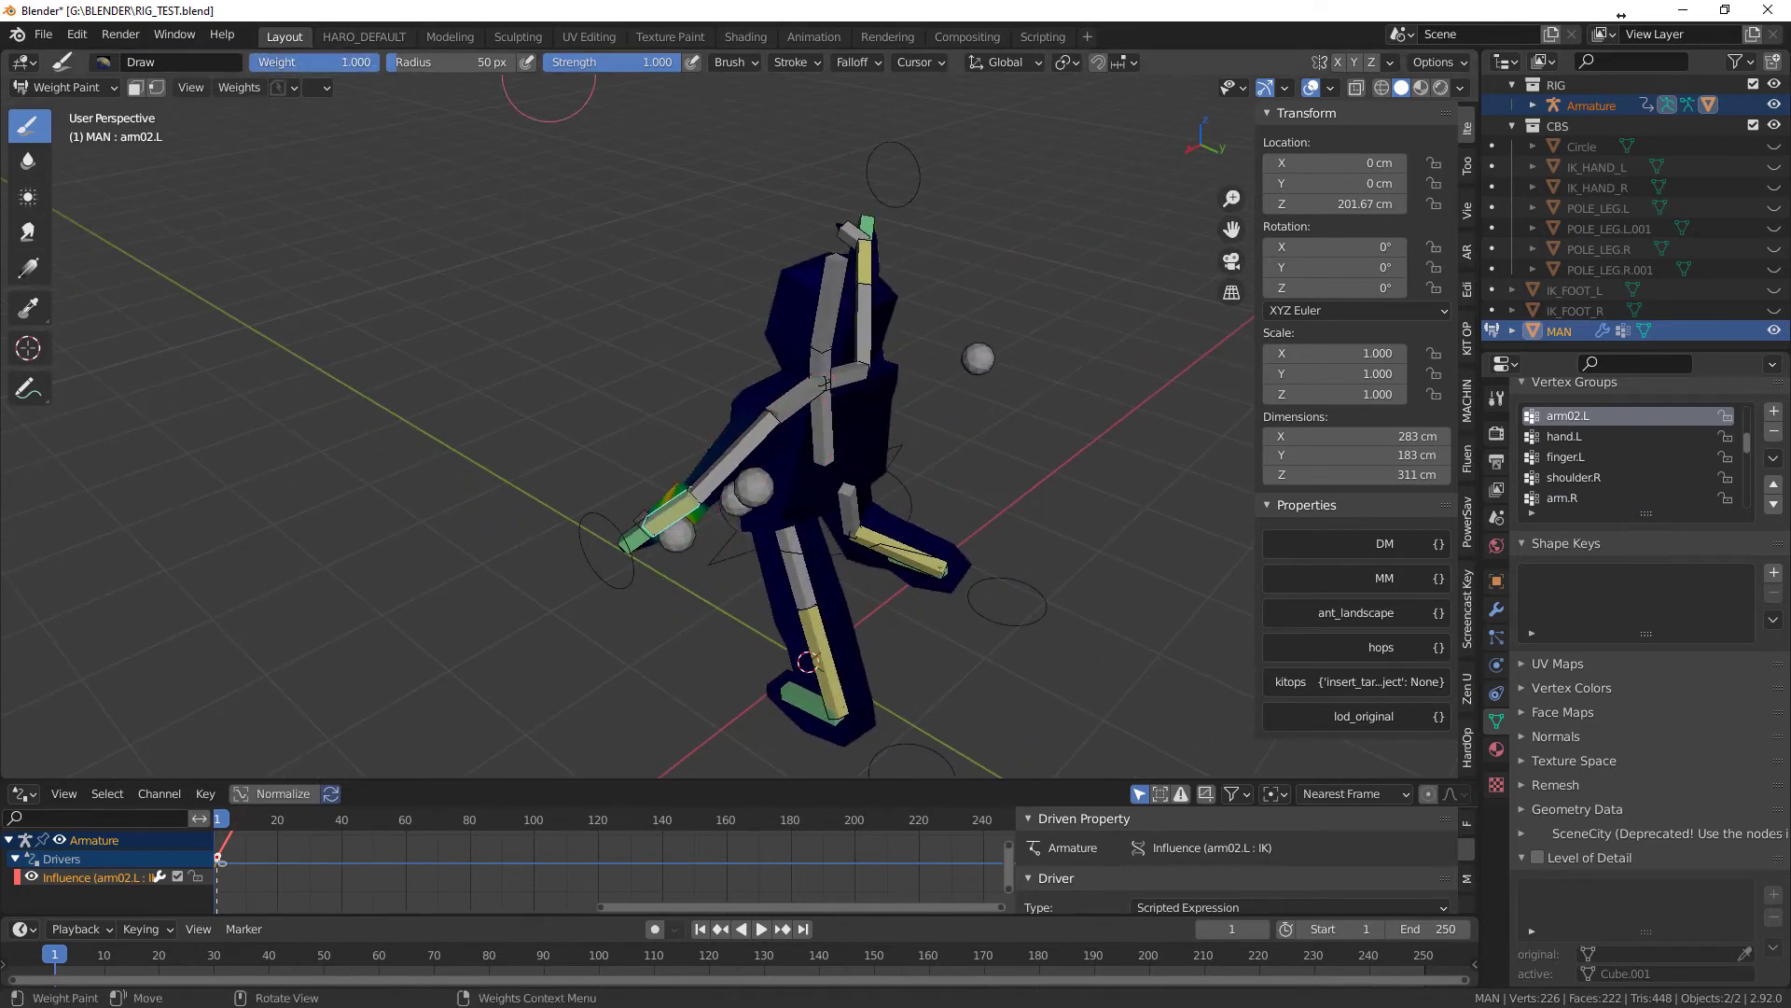
mouse_move(728, 429)
left_mouse_down()
mouse_move(765, 448)
mouse_move(792, 436)
left_mouse_up()
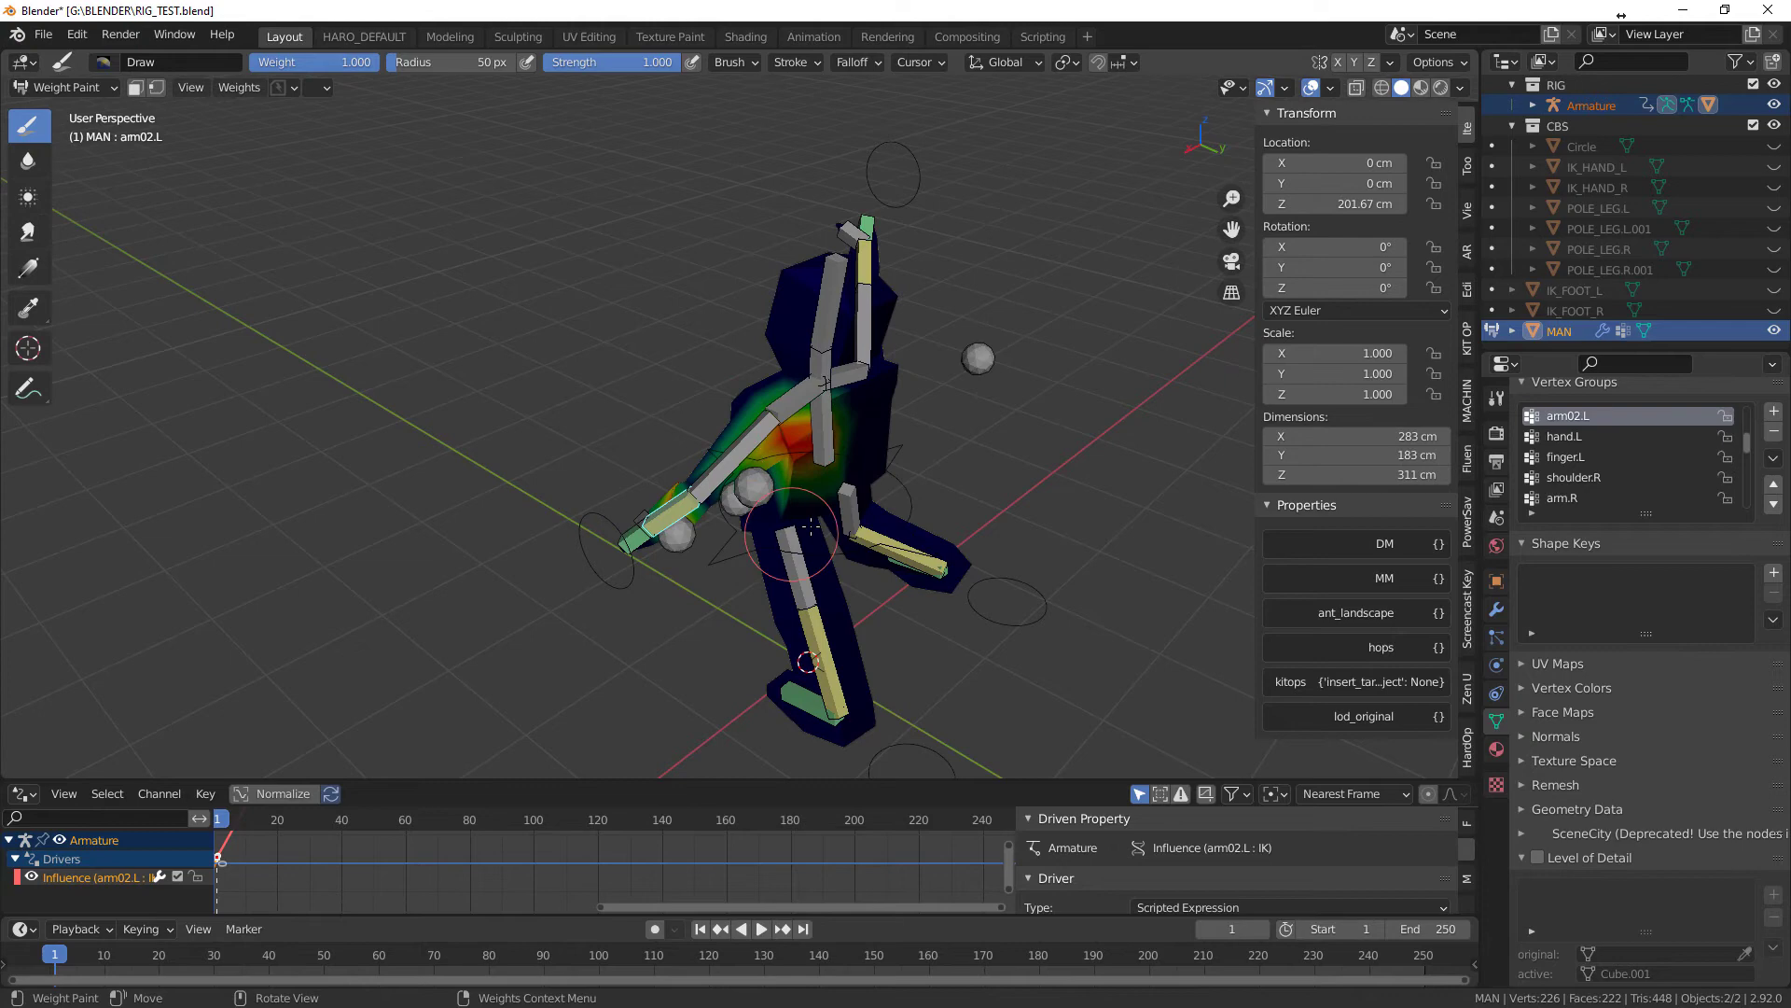
middle_click_drag(810, 527, 837, 528)
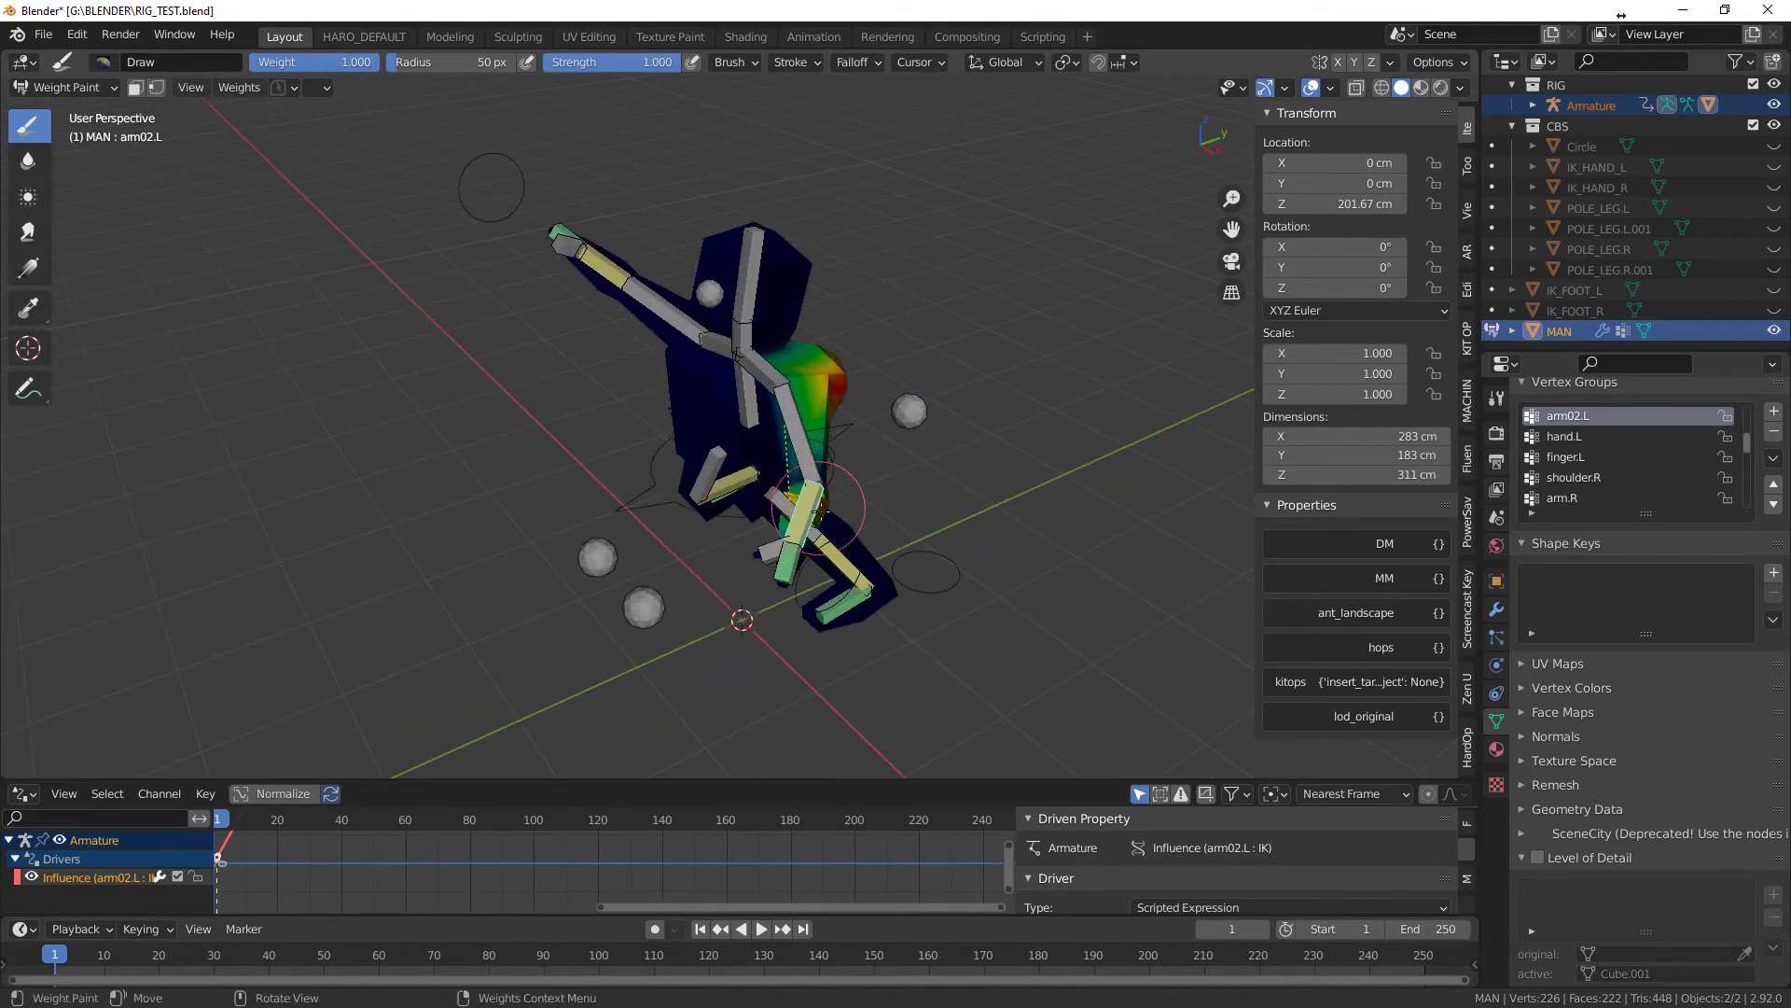
- Leave weight painting, select only the armature, and put it in Pose Mode
key("ctrl+Tab")
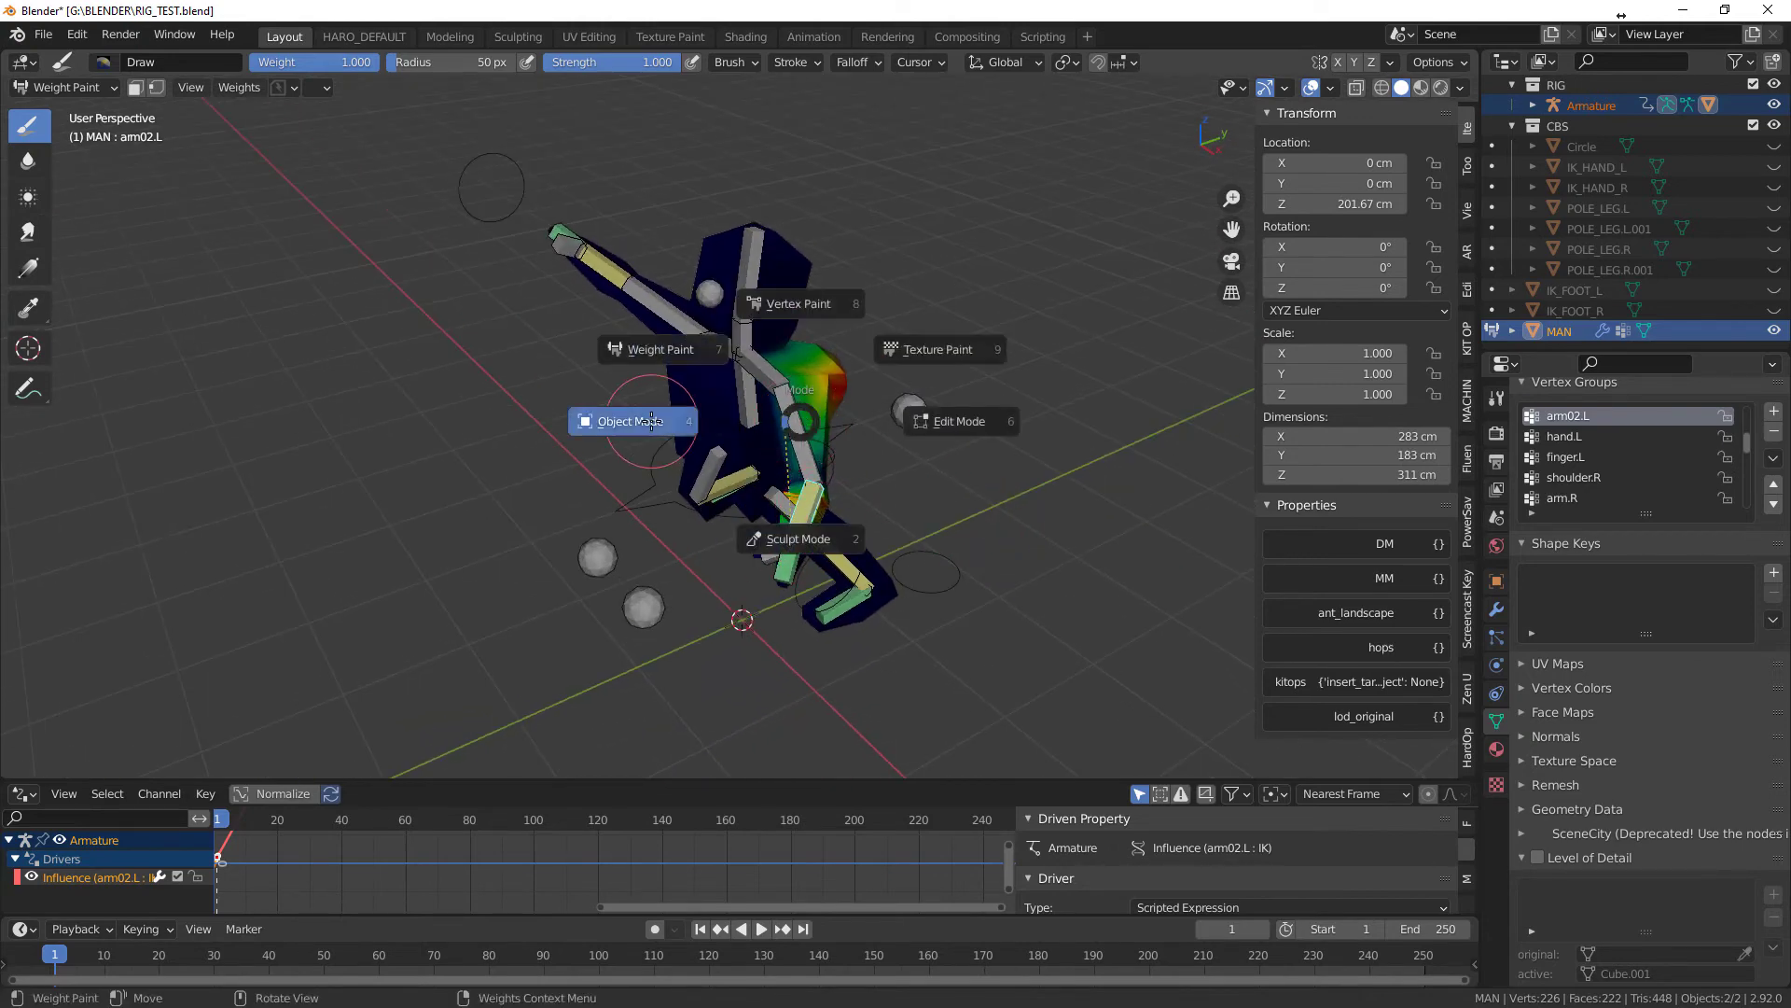
left_click(632, 420)
mouse_move(1028, 525)
middle_mouse_down()
mouse_move(888, 534)
mouse_move(859, 467)
middle_mouse_up()
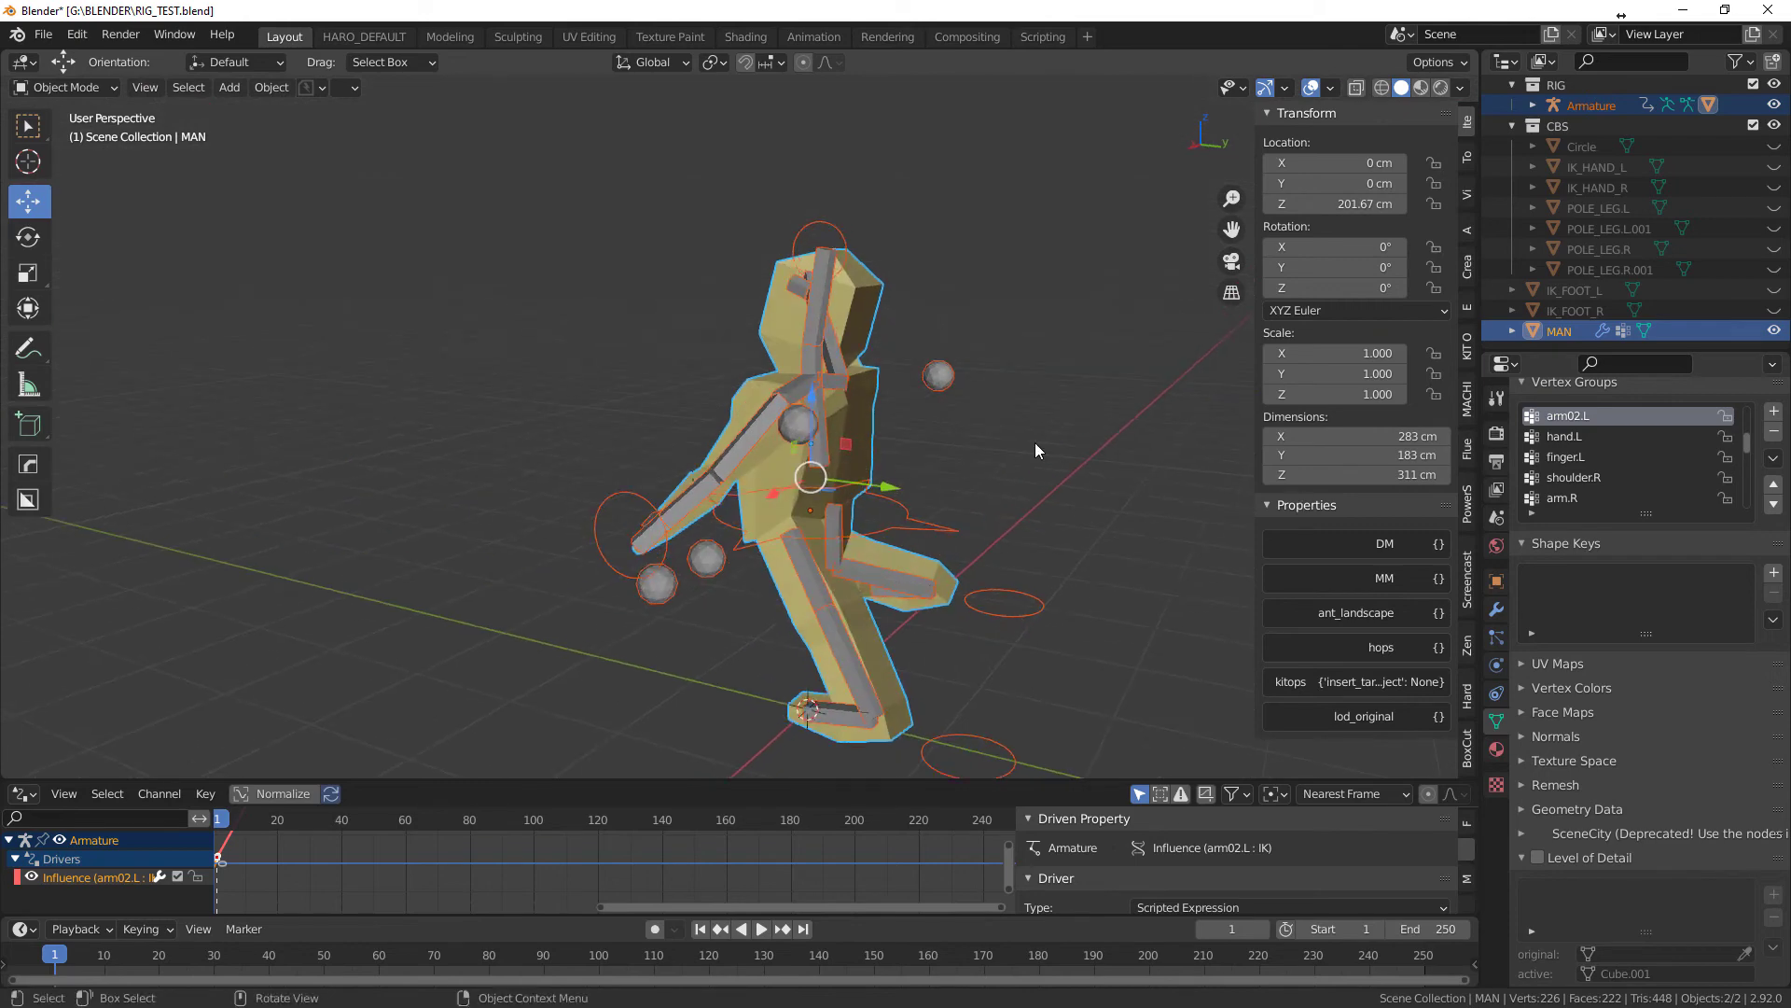
middle_click_drag(1034, 442, 811, 508)
left_click(734, 523)
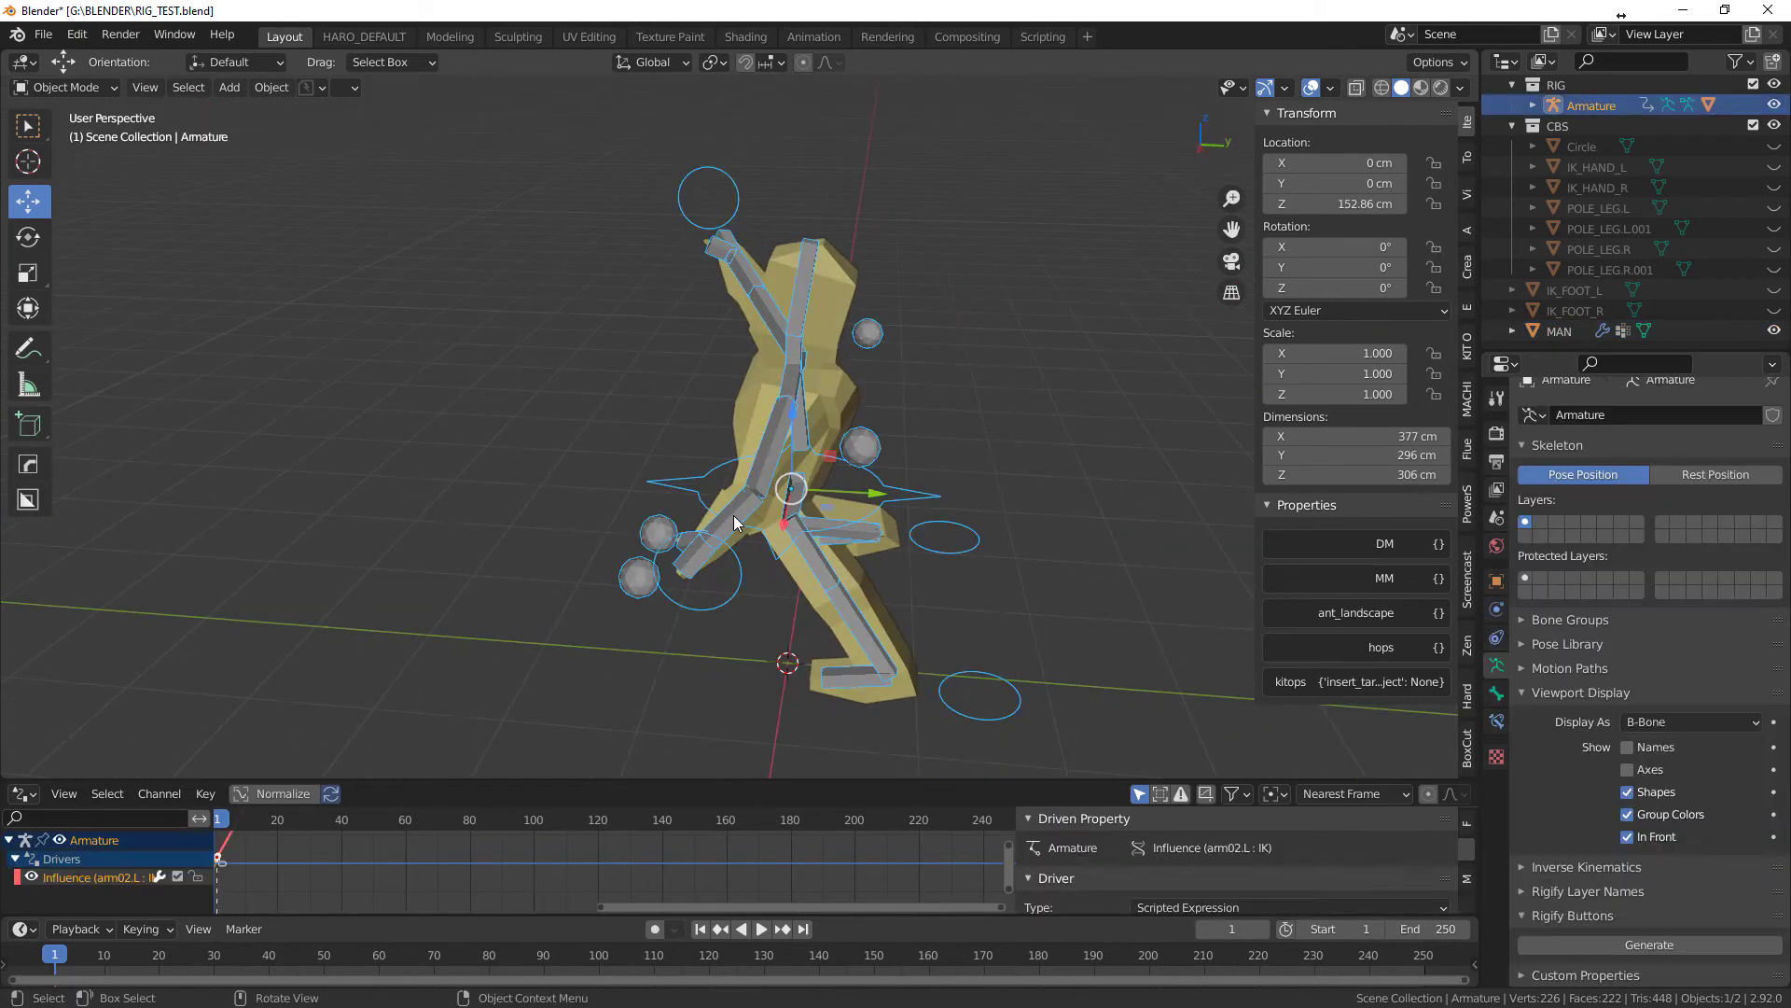
key("ctrl+Tab")
left_click(764, 640)
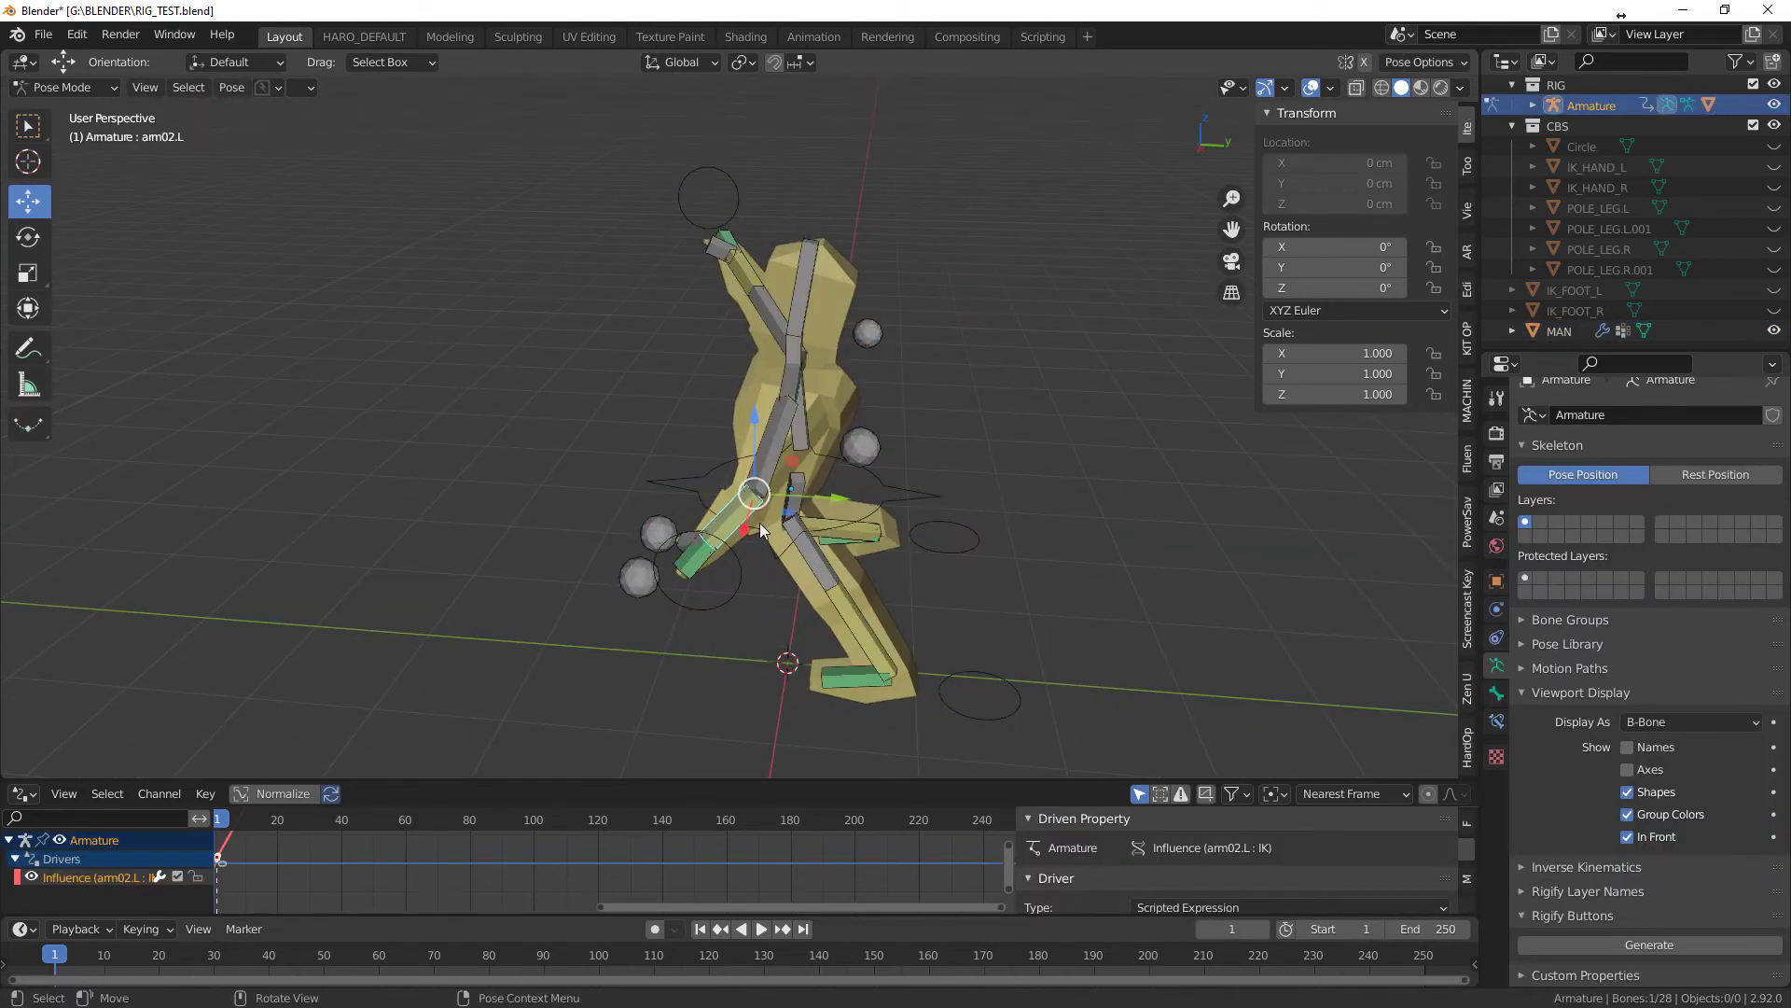
- Raise the left arm by moving the IK_HAND_LEFT.L control to about X -9.3, Y -25.0, Z 16.6 cm, and inspect the mesh deformation
middle_click_drag(825, 528, 894, 495)
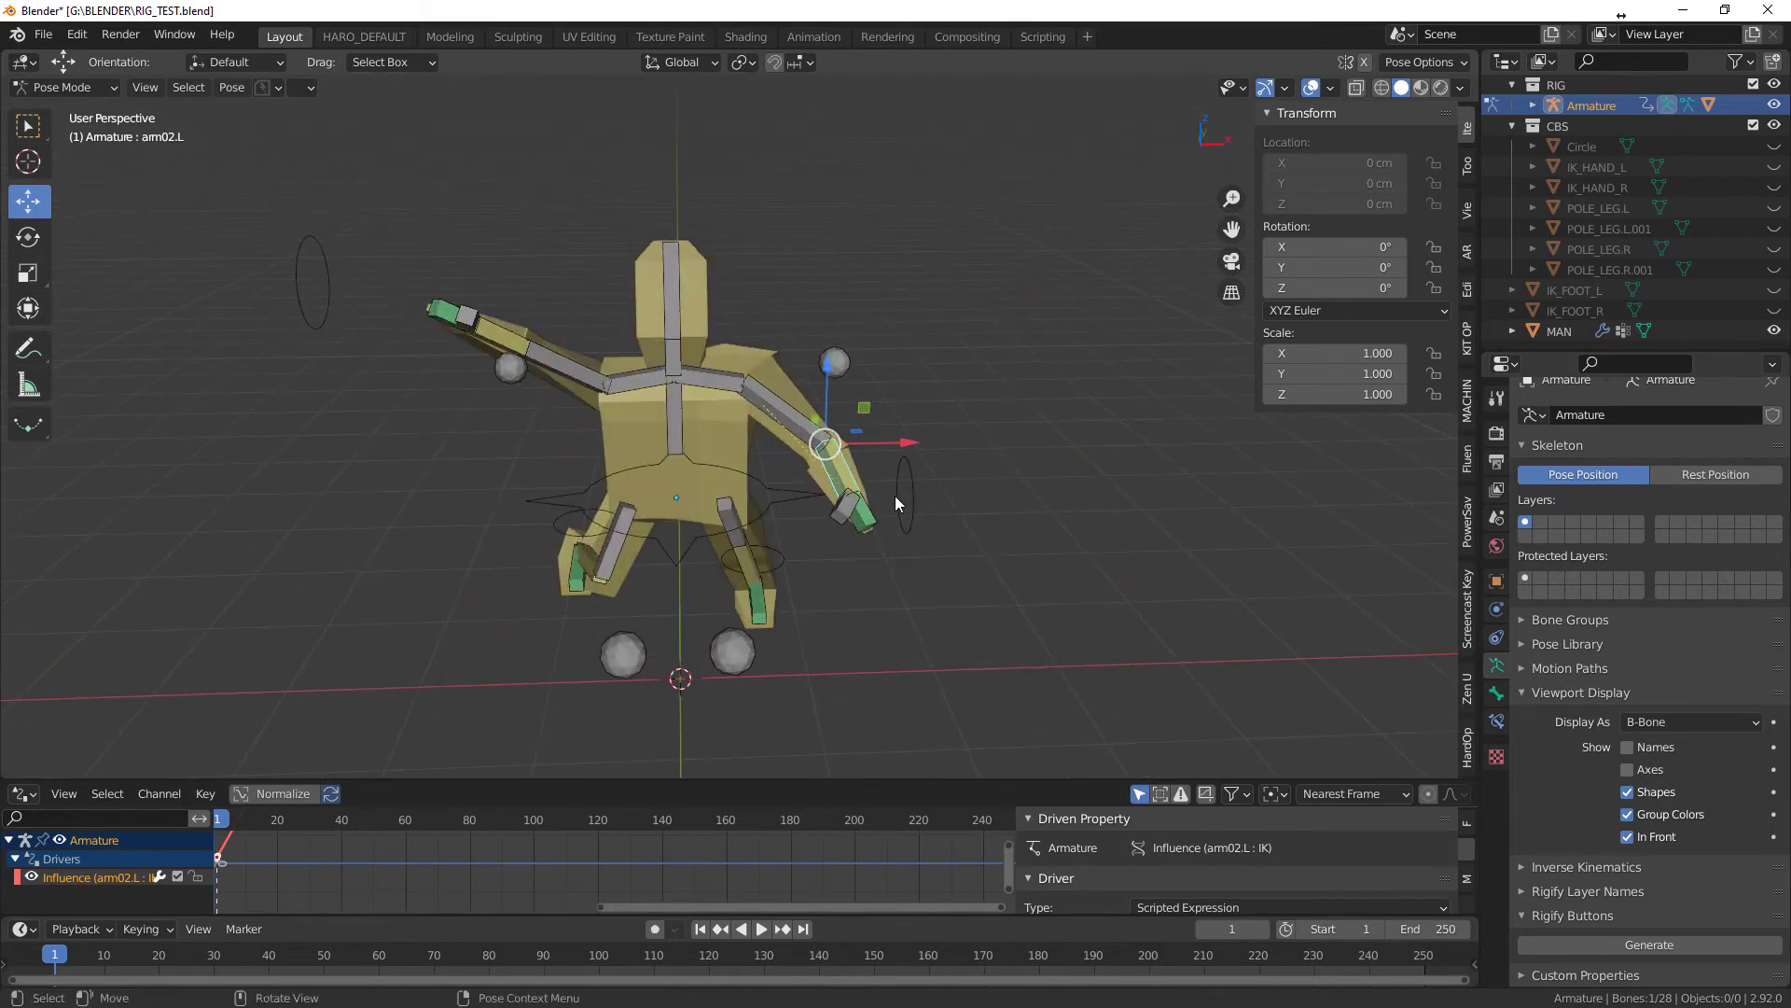
left_click(919, 508)
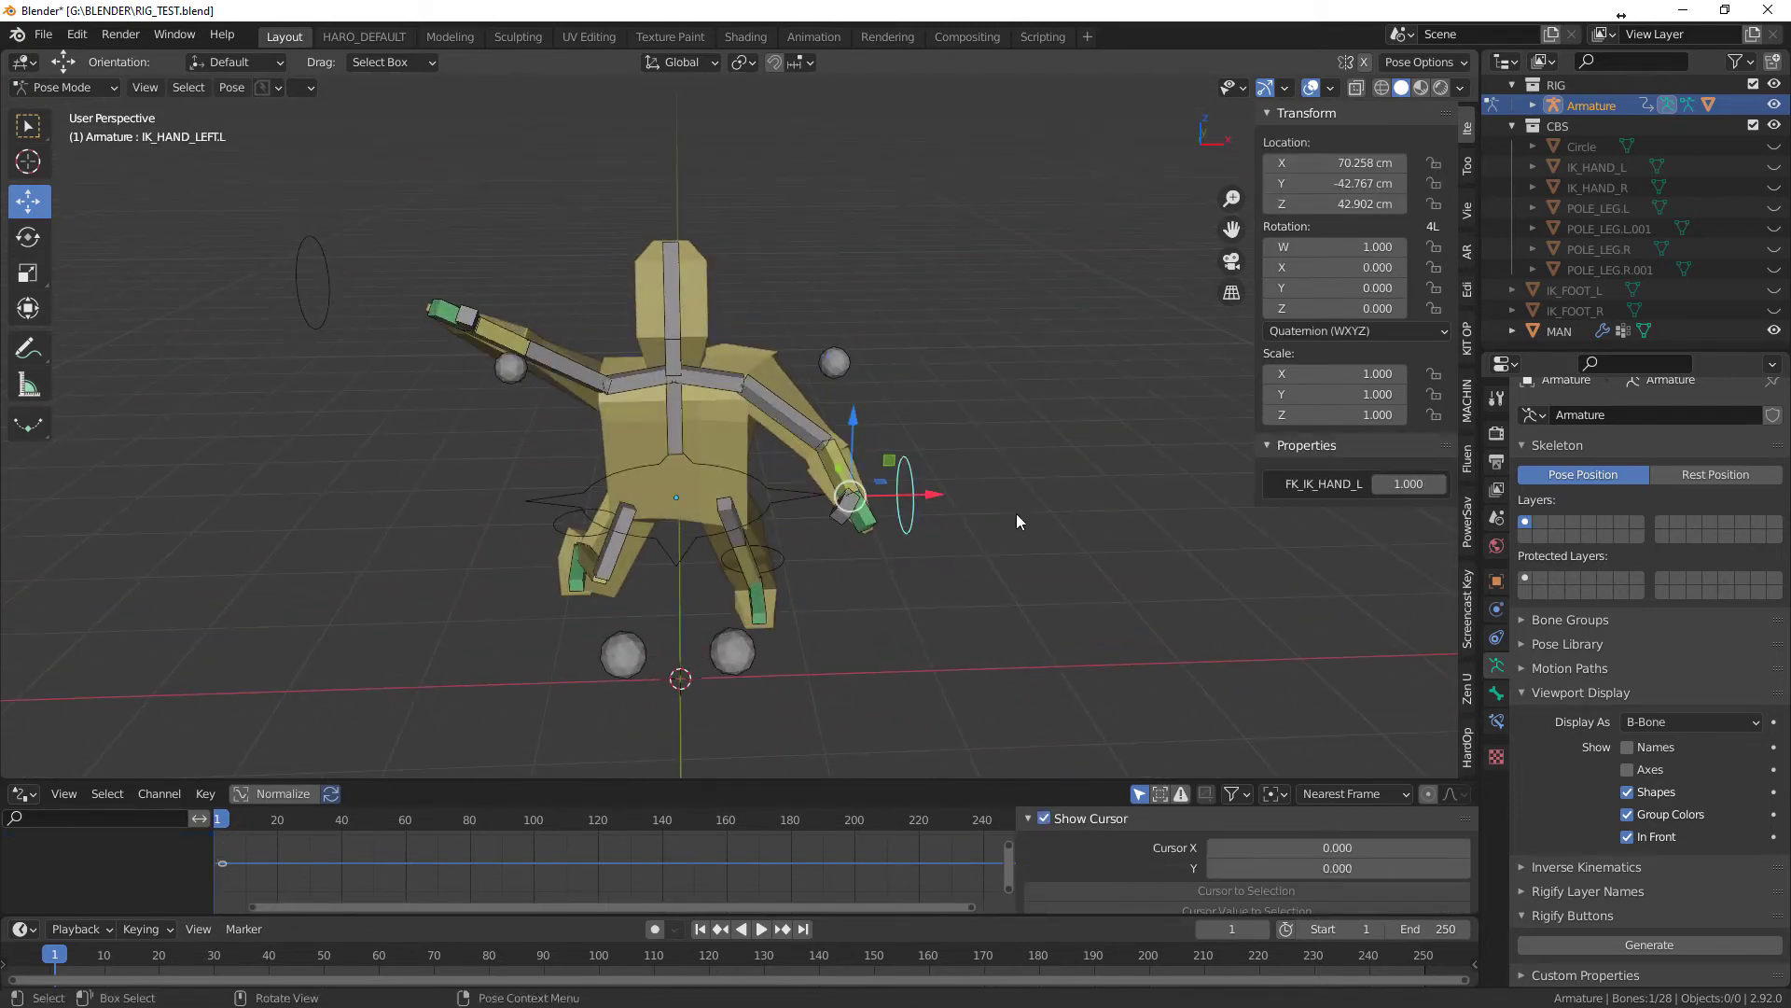
key("g")
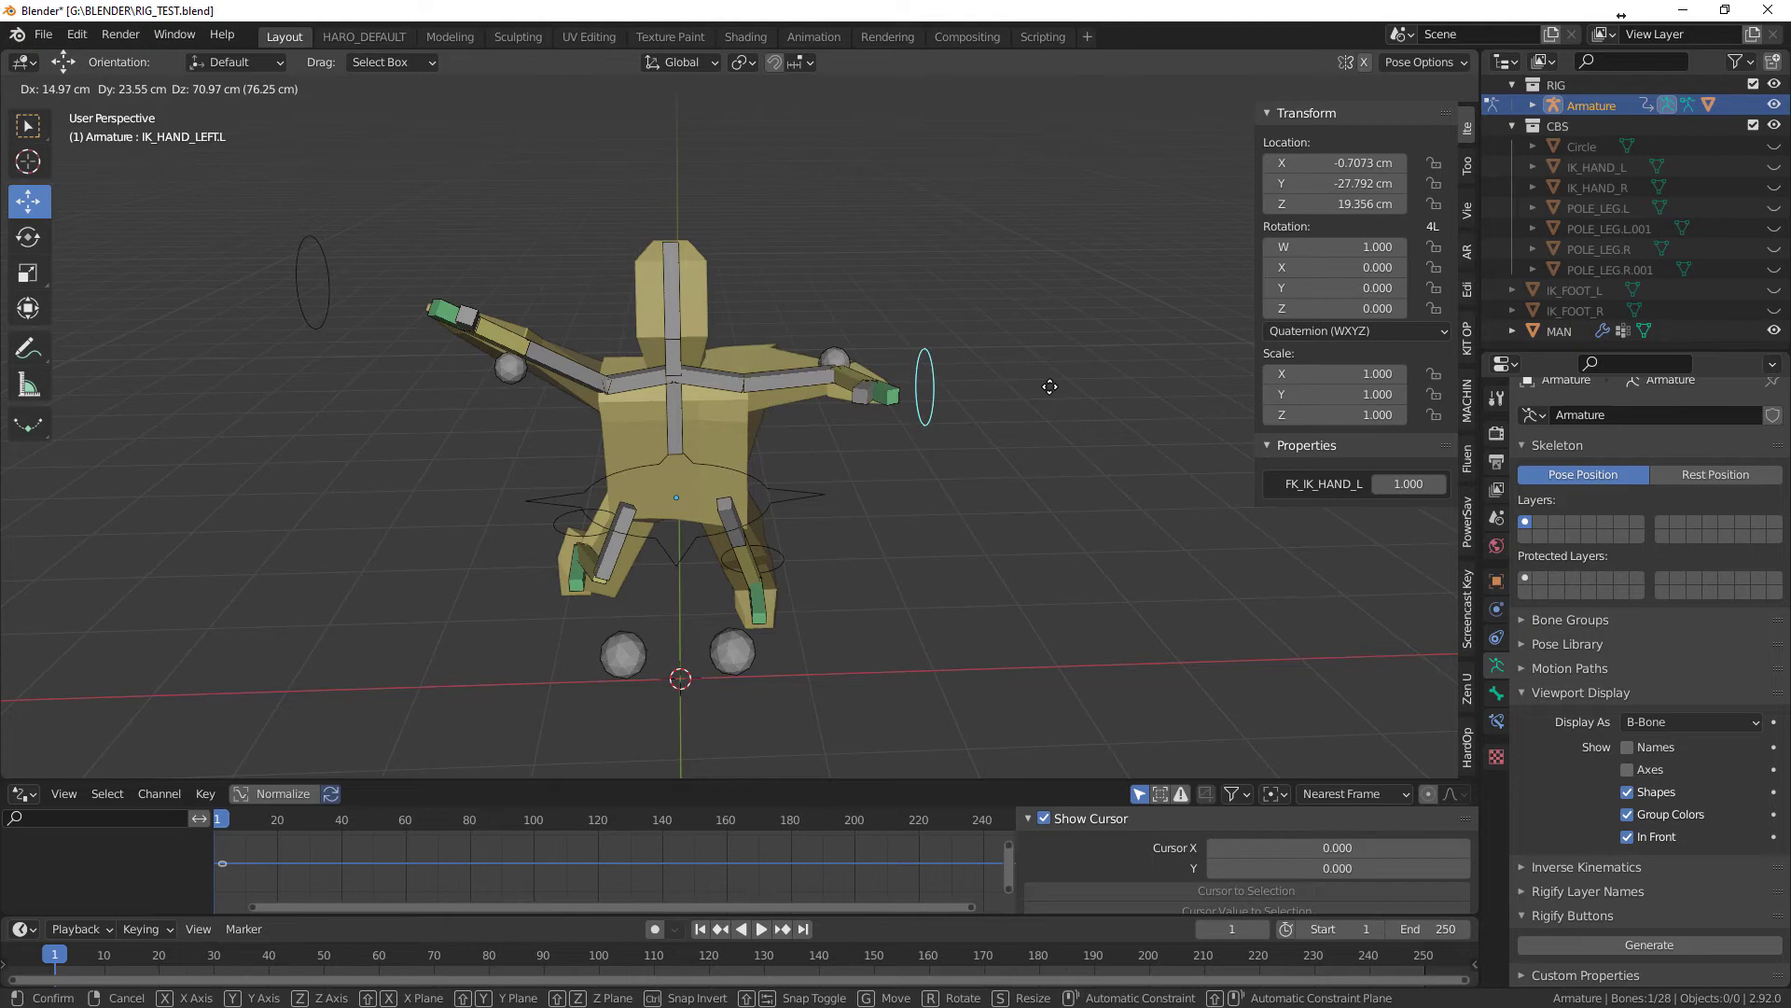
left_click(1004, 490)
middle_click_drag(1004, 490, 970, 459)
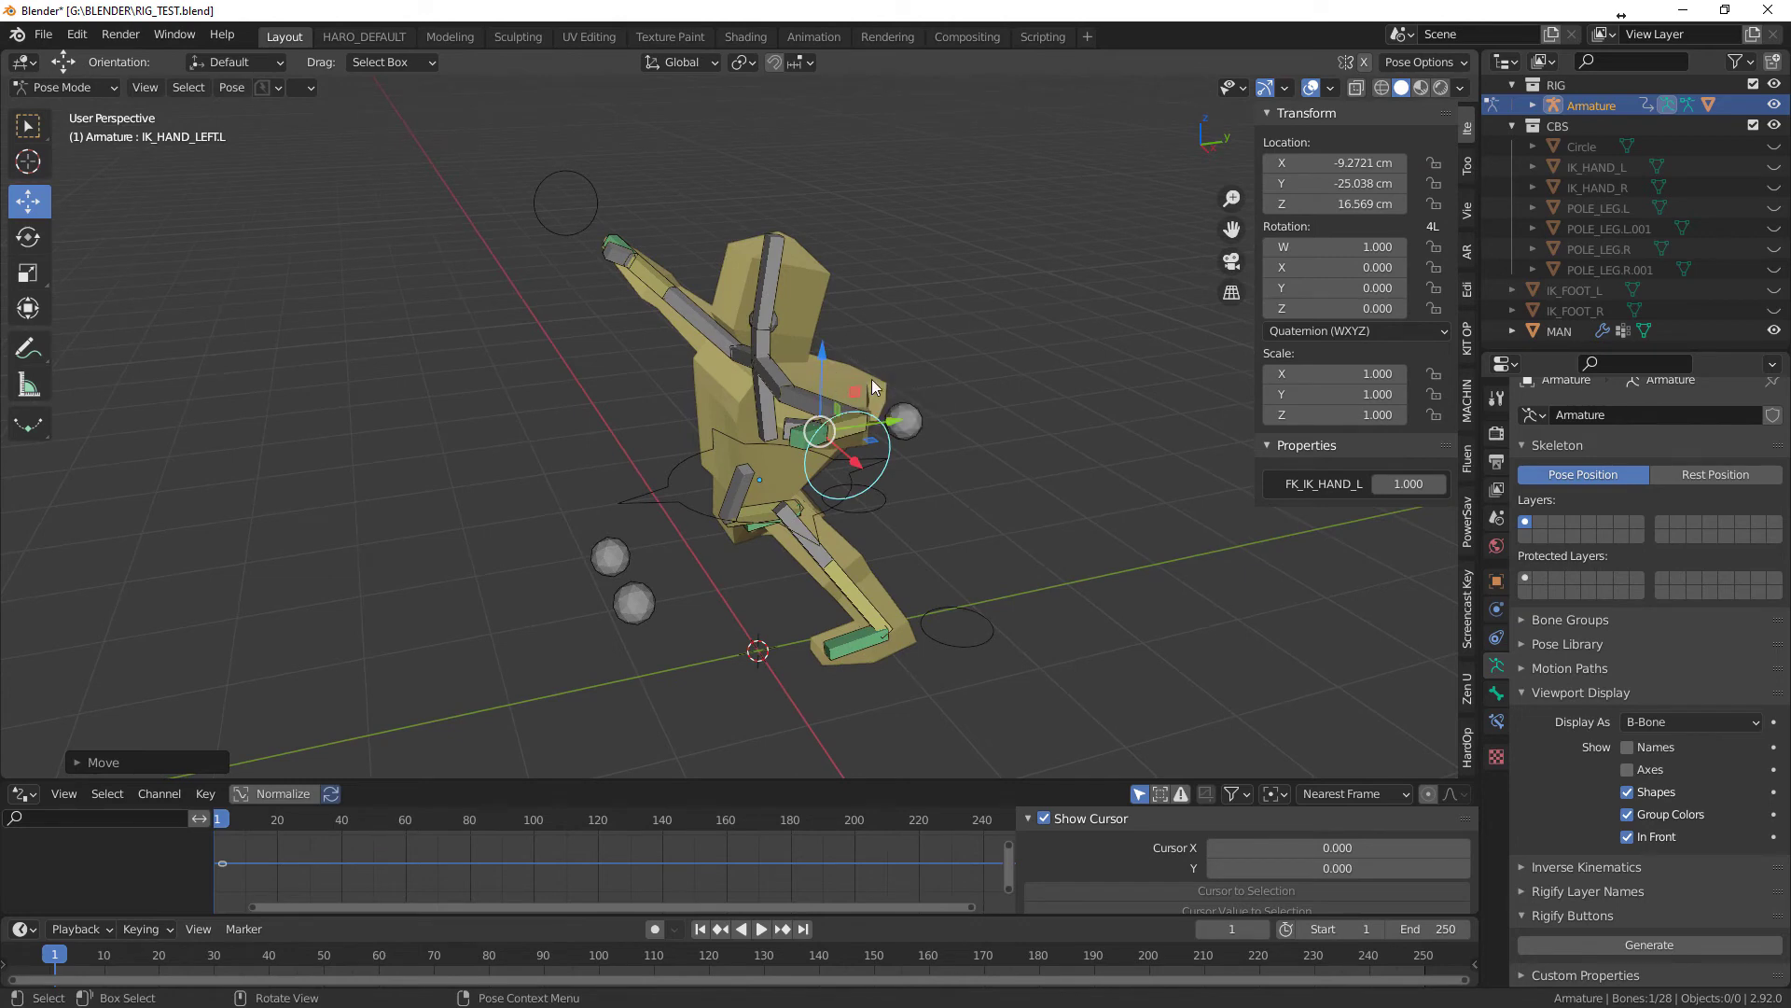
middle_click_drag(943, 411, 871, 416)
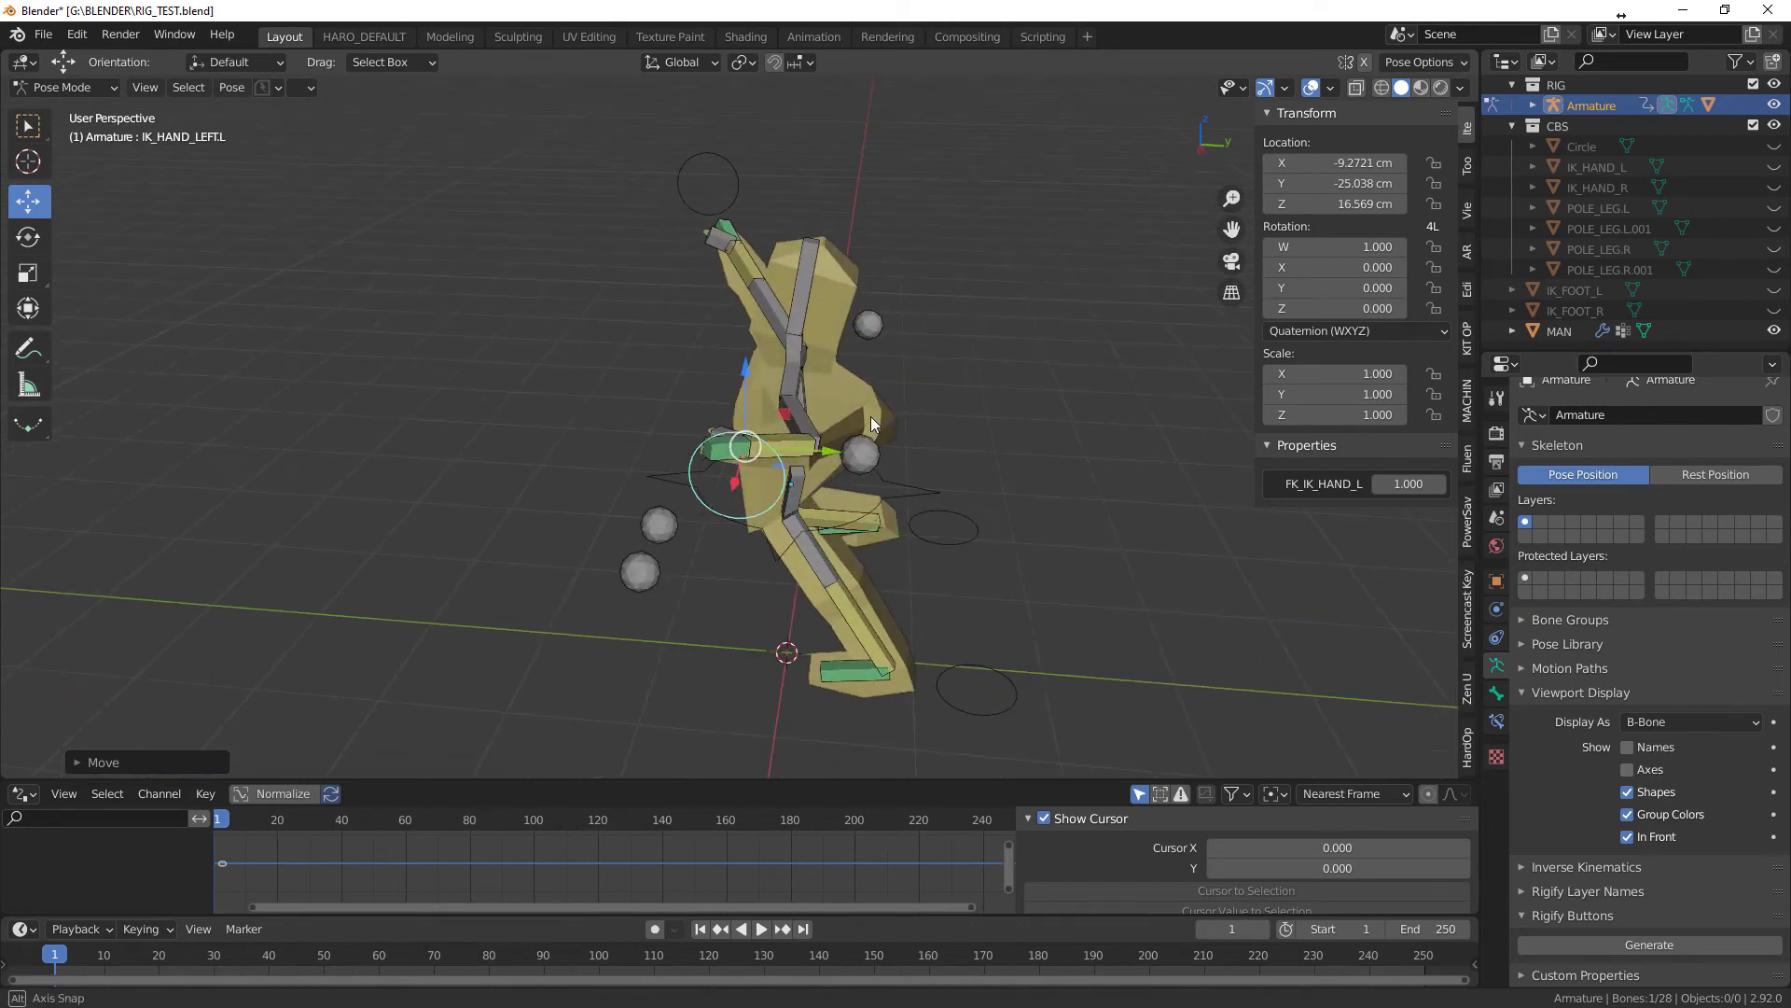
middle_click_drag(791, 446, 903, 467)
- Return to Object Mode, select the armature together with the MAN mesh as the active object, and enter Weight Paint mode
key("Tab")
left_click(772, 454)
left_click(830, 384)
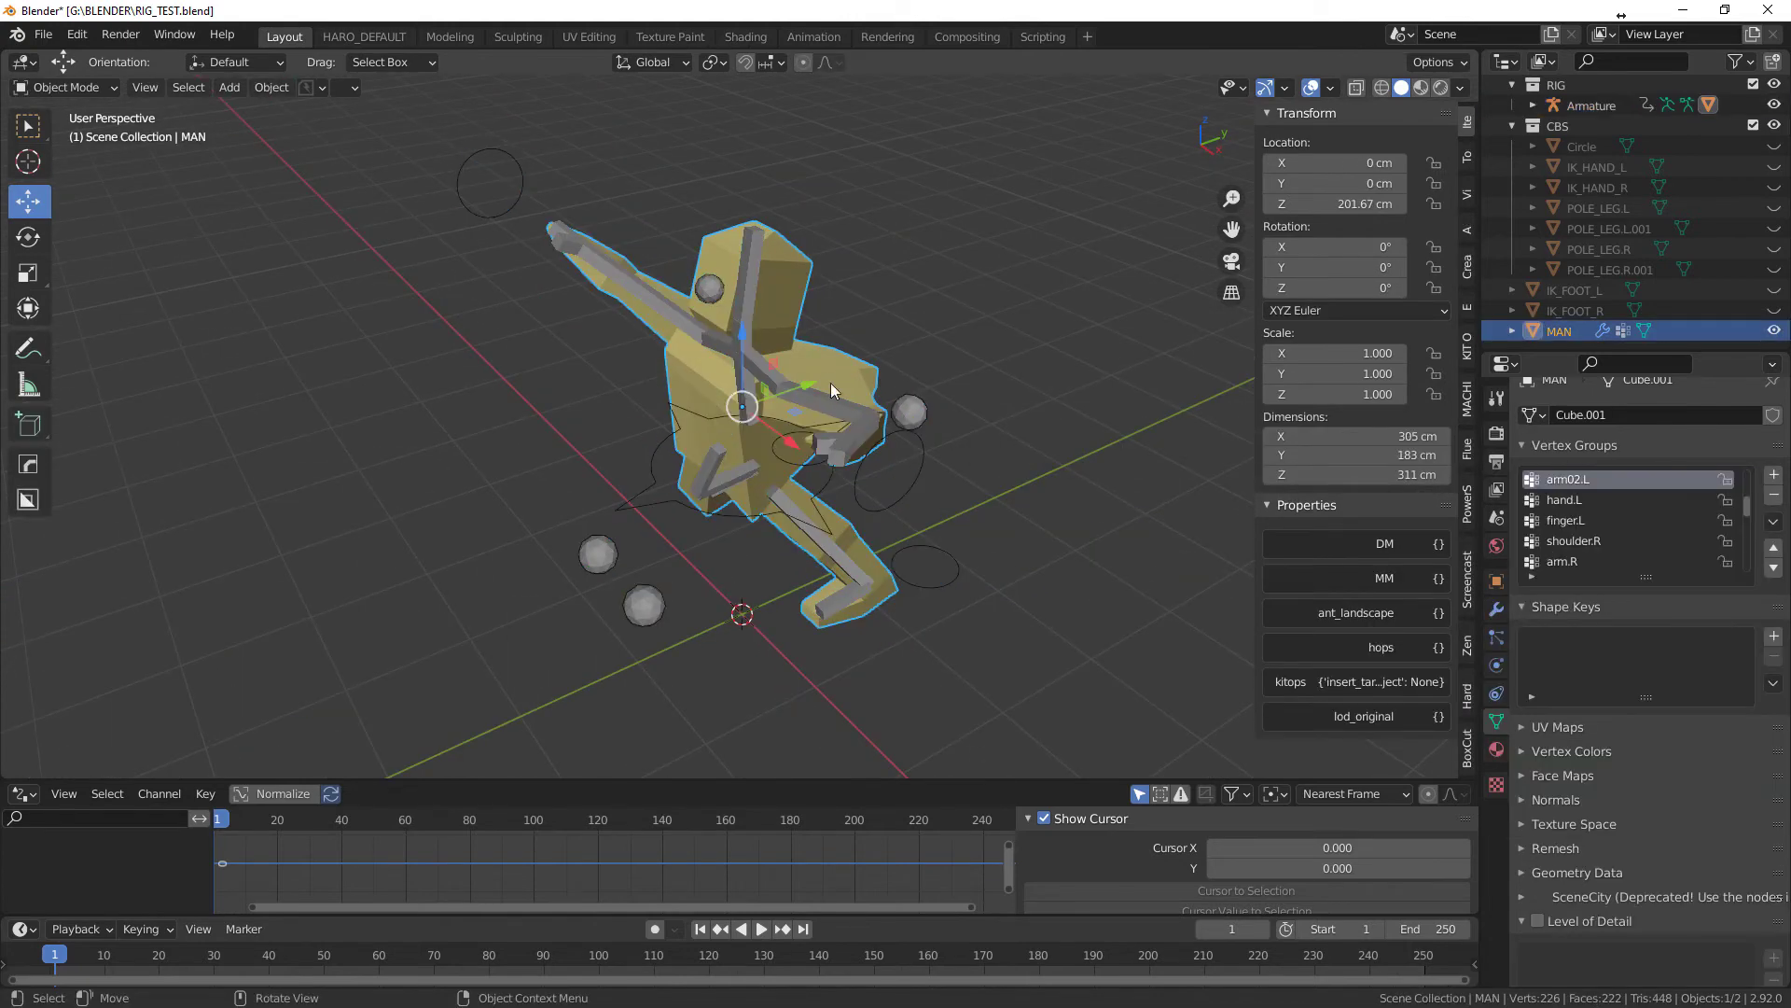
left_click(821, 404)
left_click(823, 367, "shift")
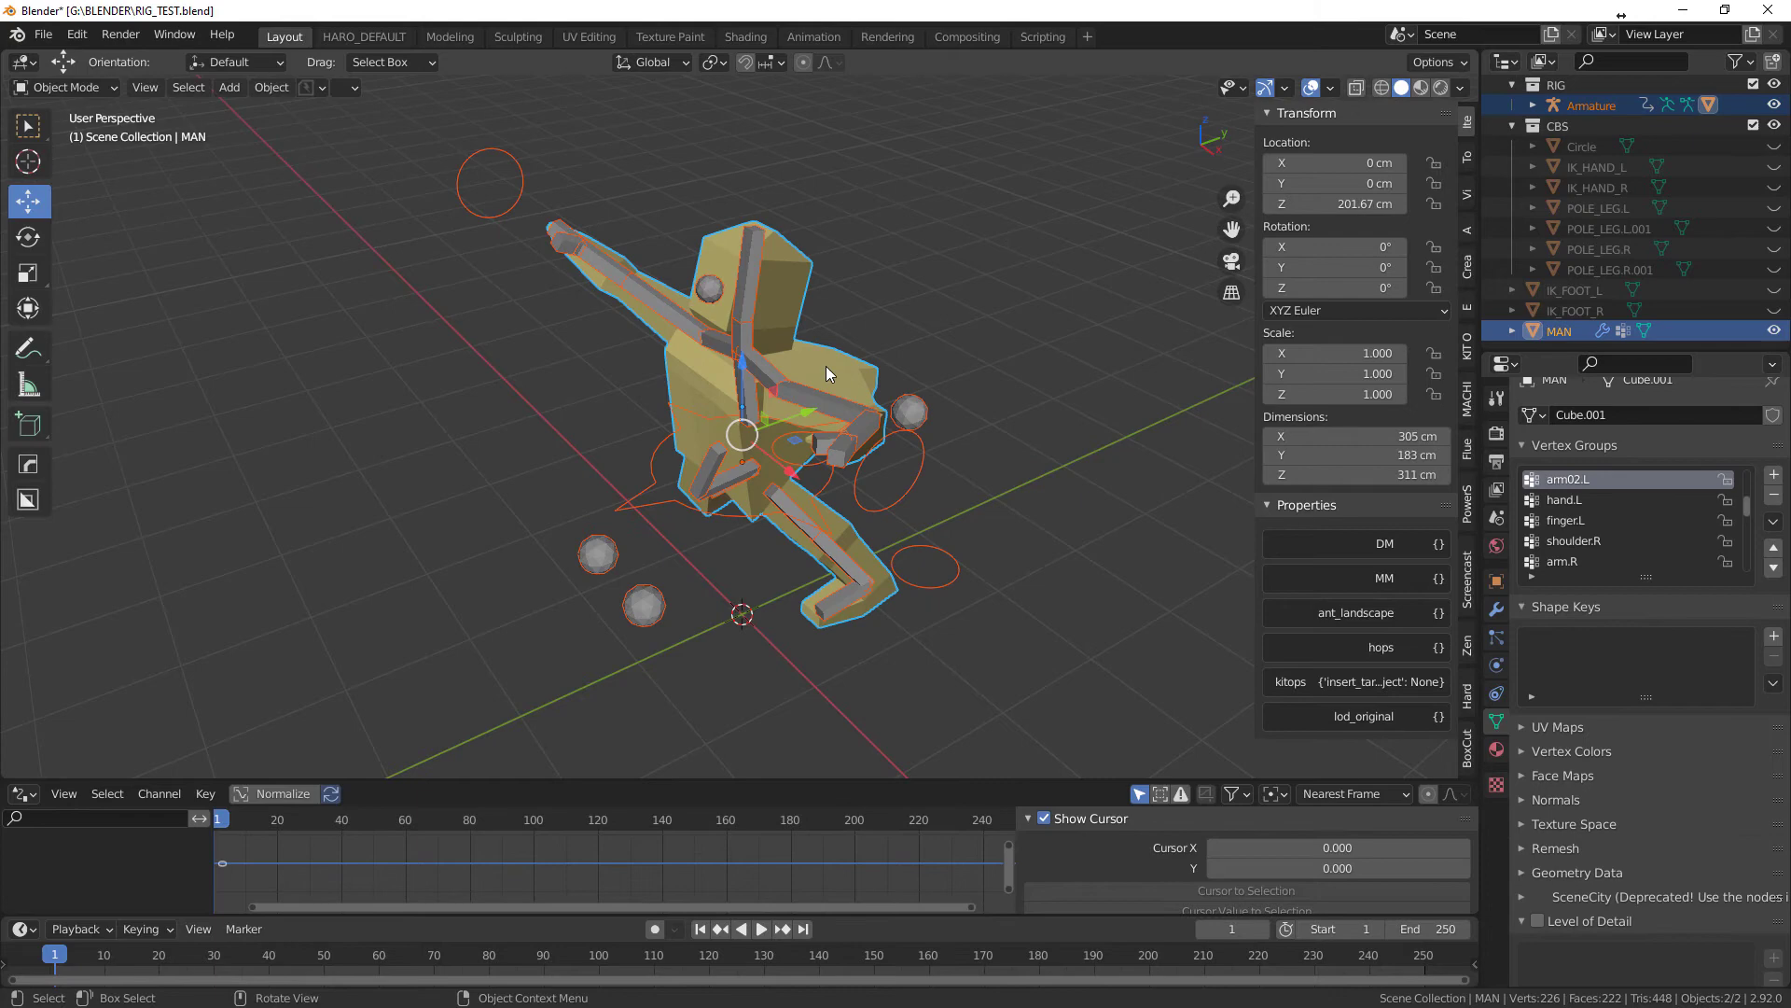
left_click(806, 395)
key("Tab")
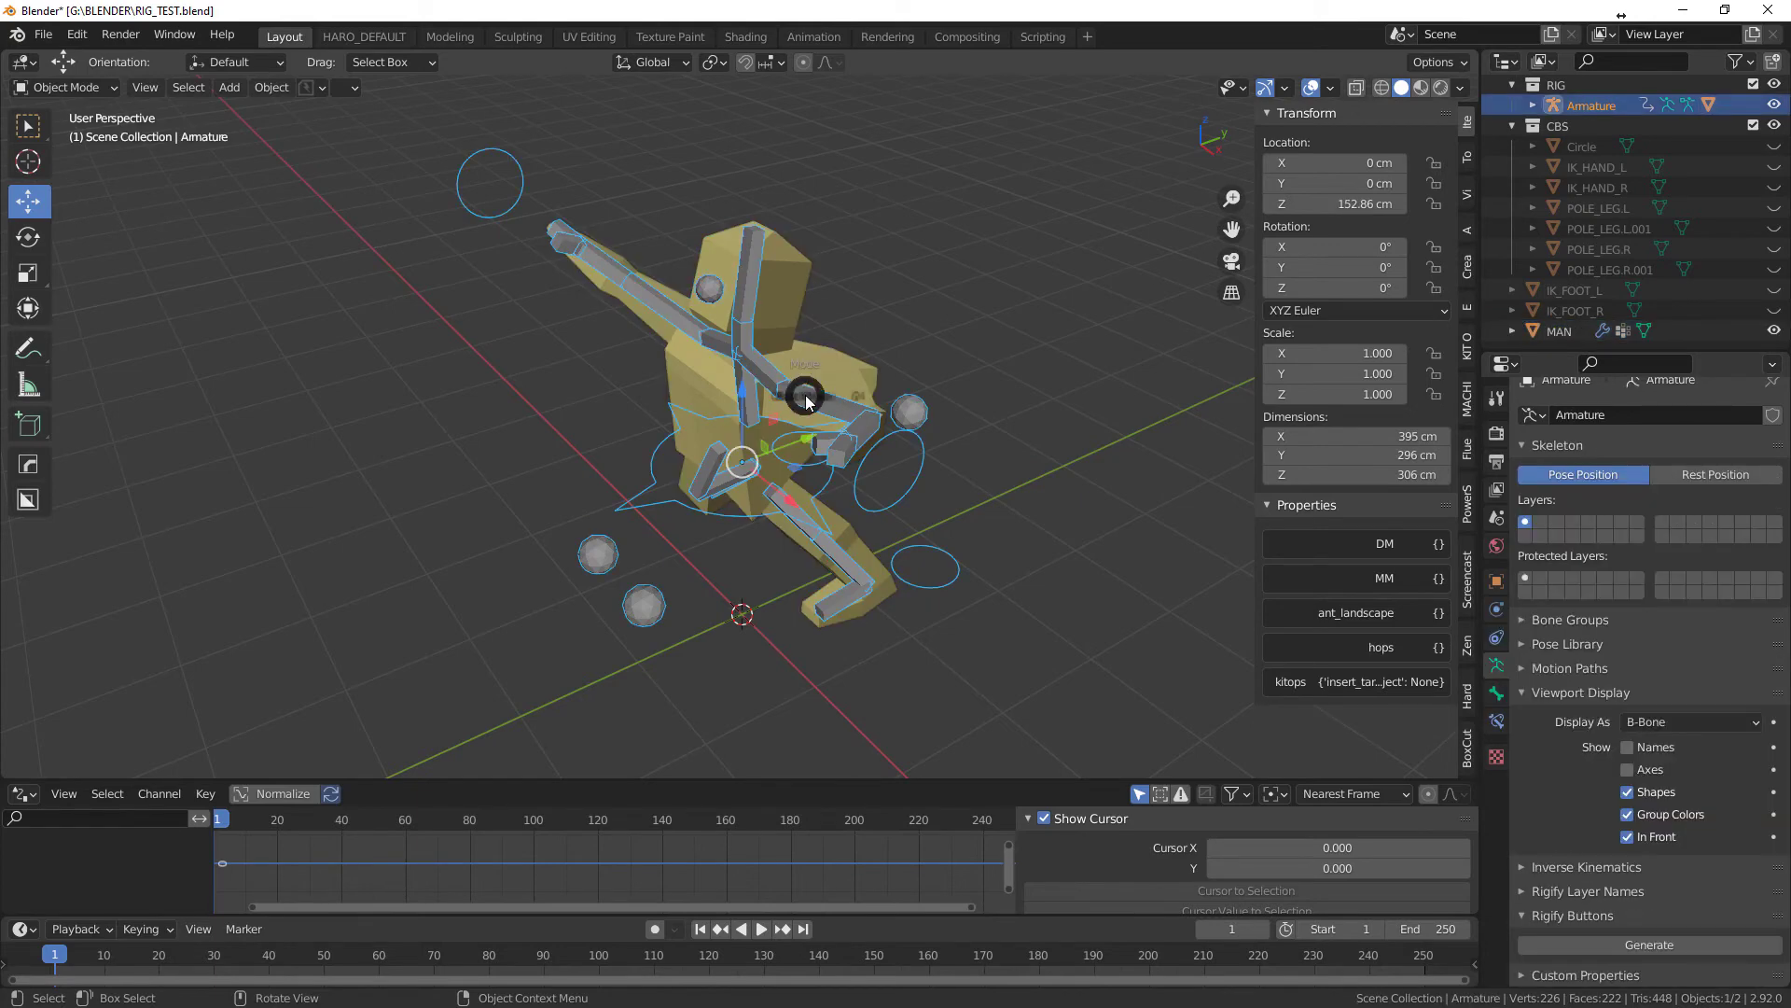
left_click(770, 518)
left_click(804, 351, "shift")
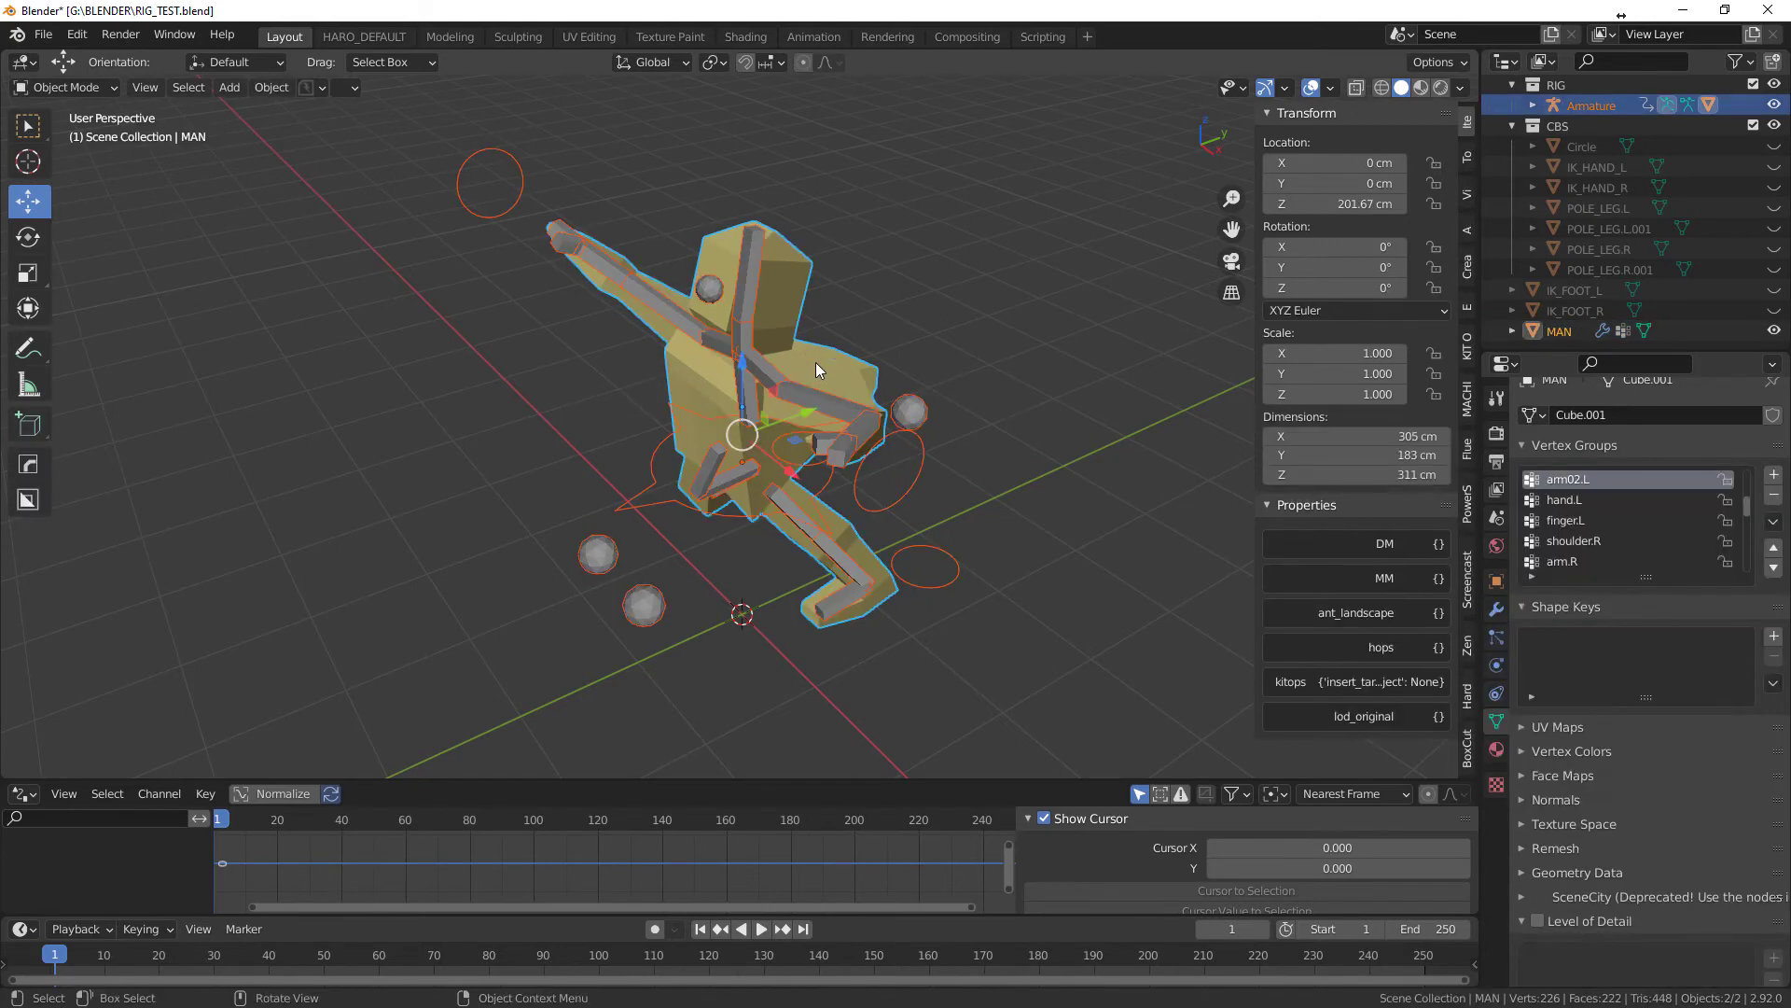
key("ctrl+Tab")
left_click(602, 280)
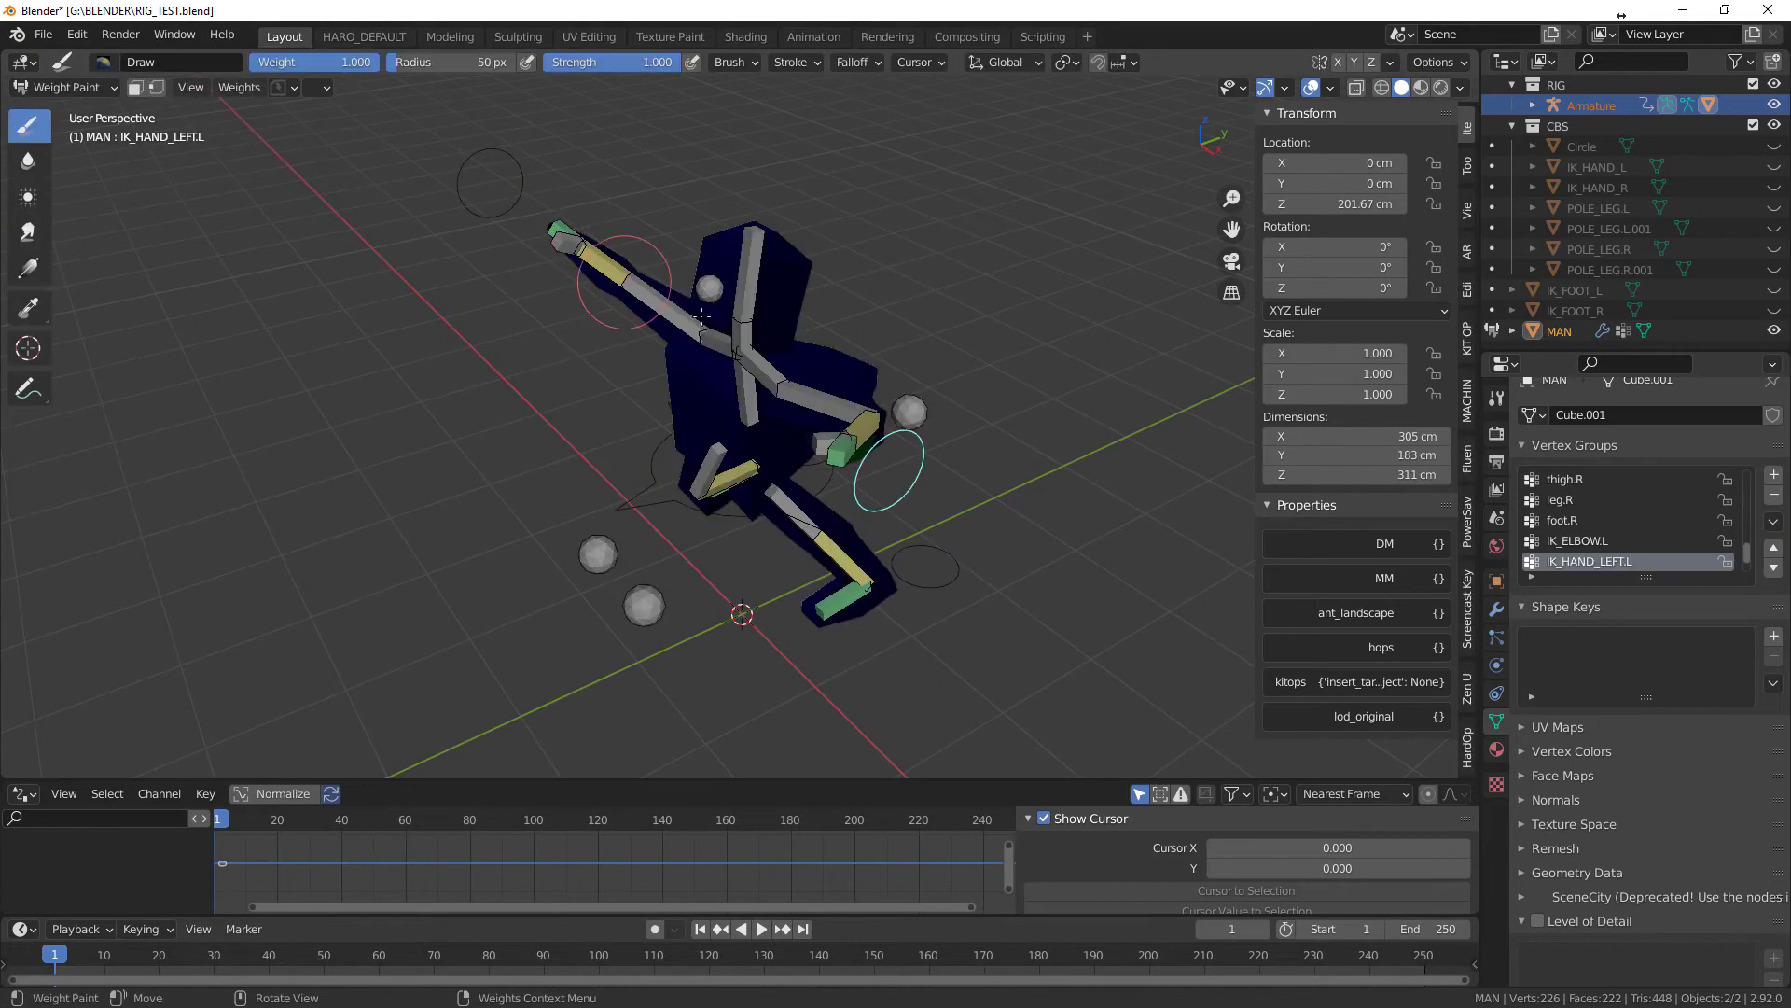
- Select the arm02.L bone, set the brush weight to 0.000, and paint away its influence on the torso
left_click(833, 440, "ctrl")
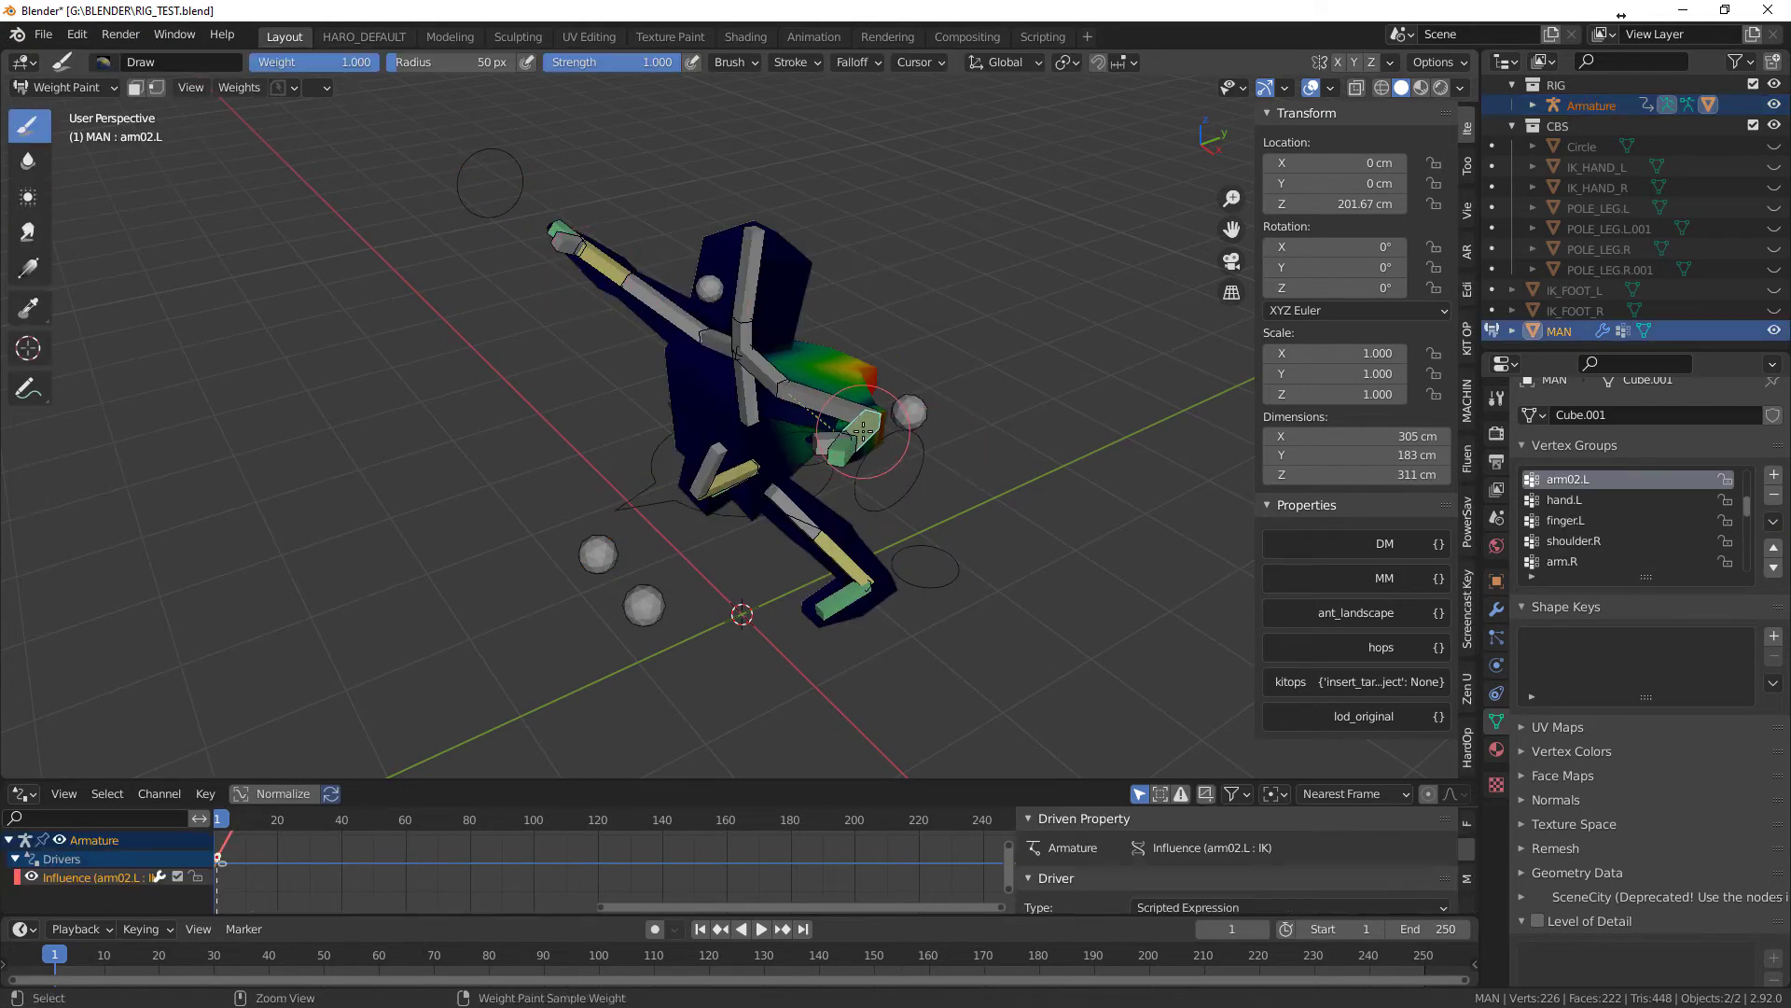
middle_click_drag(924, 485, 723, 515)
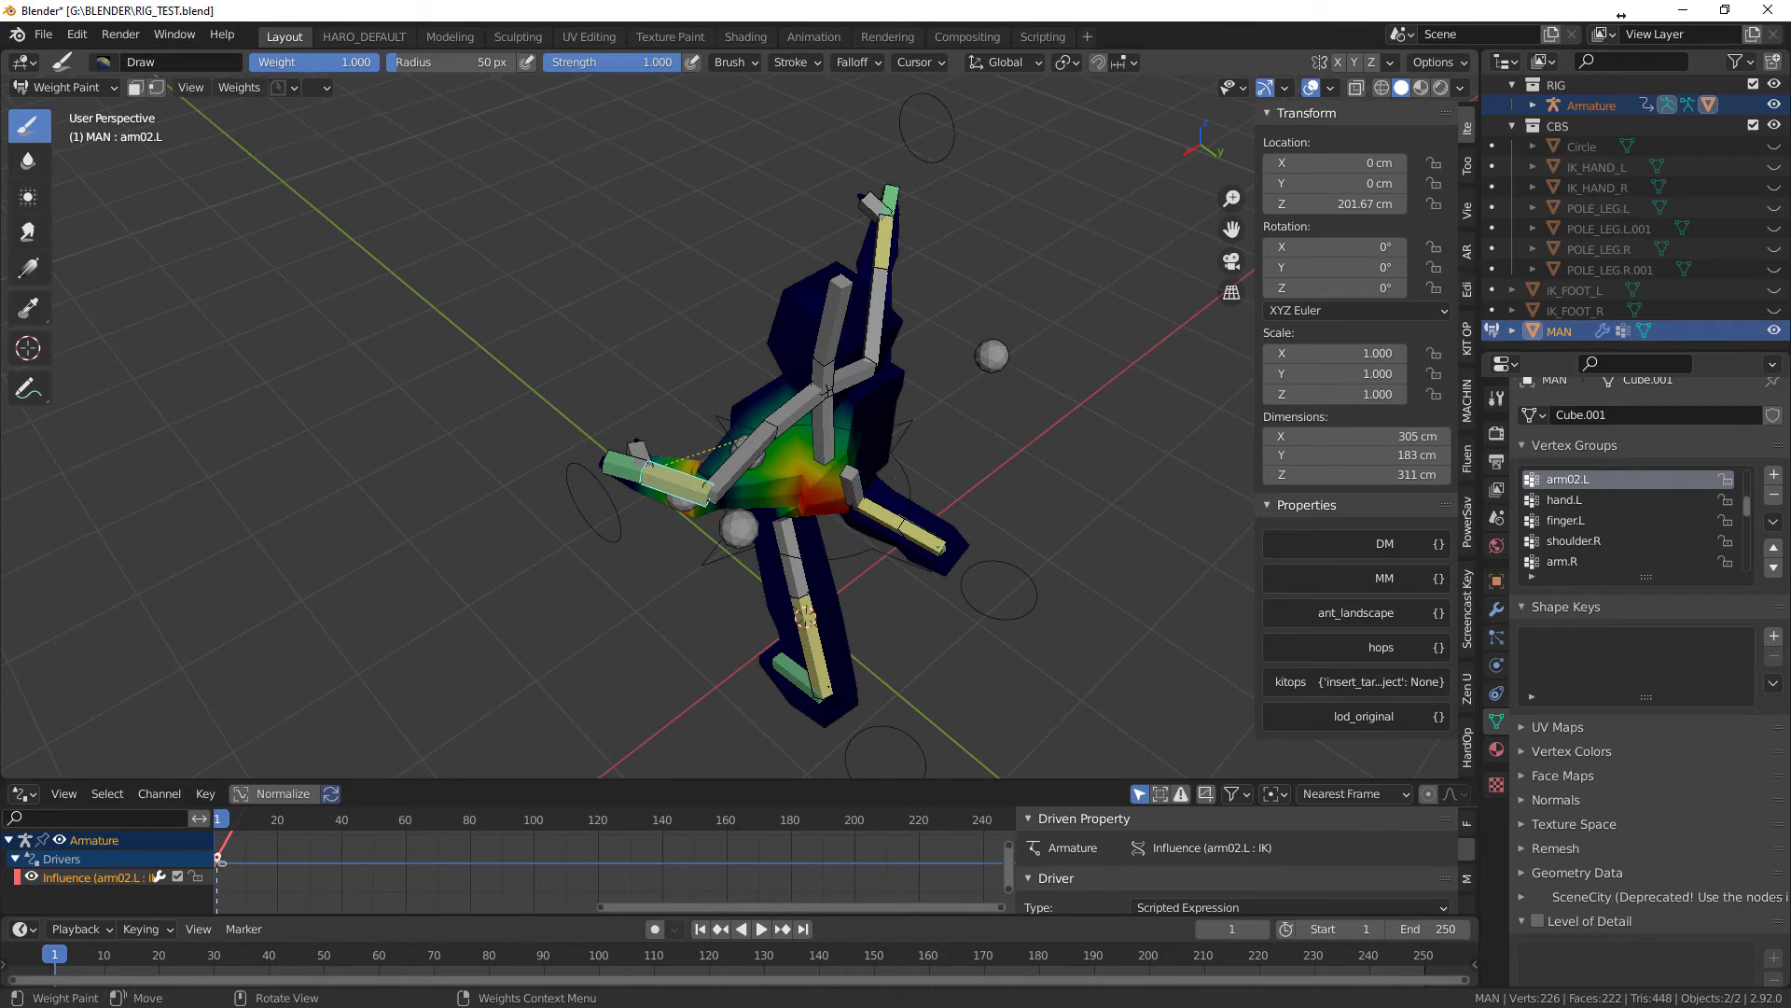
left_click_drag(327, 63, 214, 63)
mouse_move(886, 464)
middle_mouse_down()
mouse_move(951, 515)
mouse_move(949, 474)
middle_mouse_up()
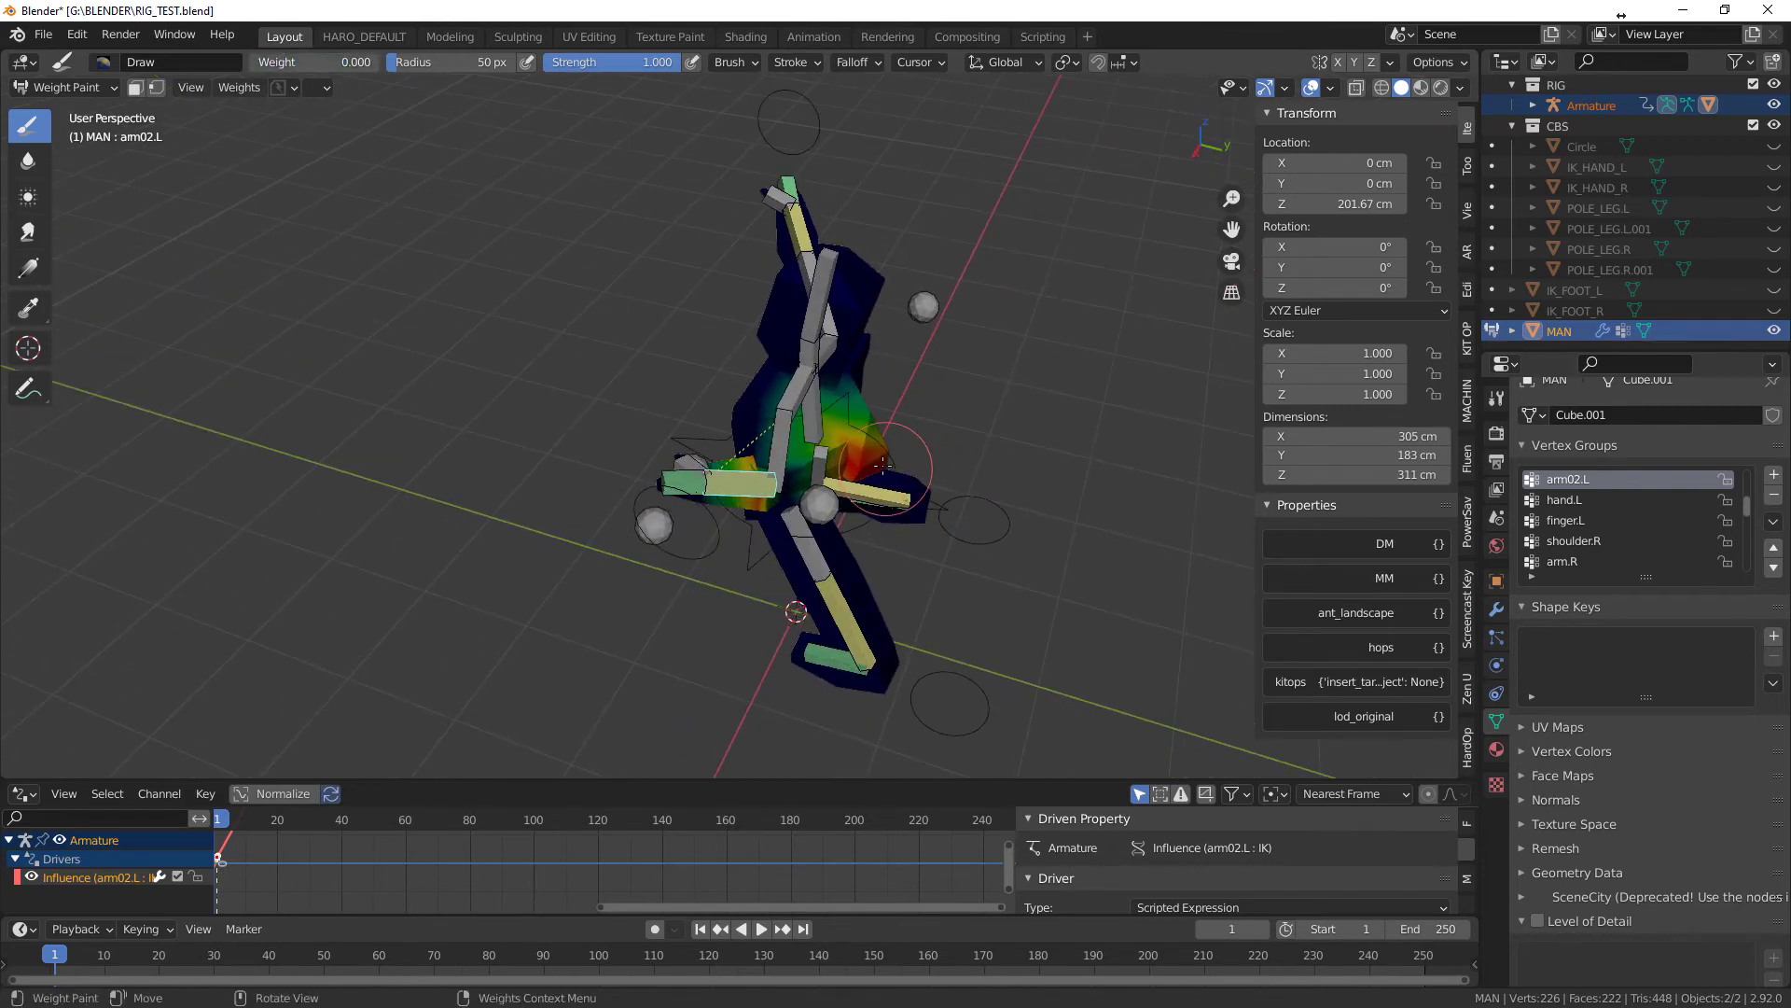
mouse_move(889, 475)
left_mouse_down()
mouse_move(864, 438)
mouse_move(855, 474)
left_mouse_up()
middle_click_drag(856, 475, 863, 426)
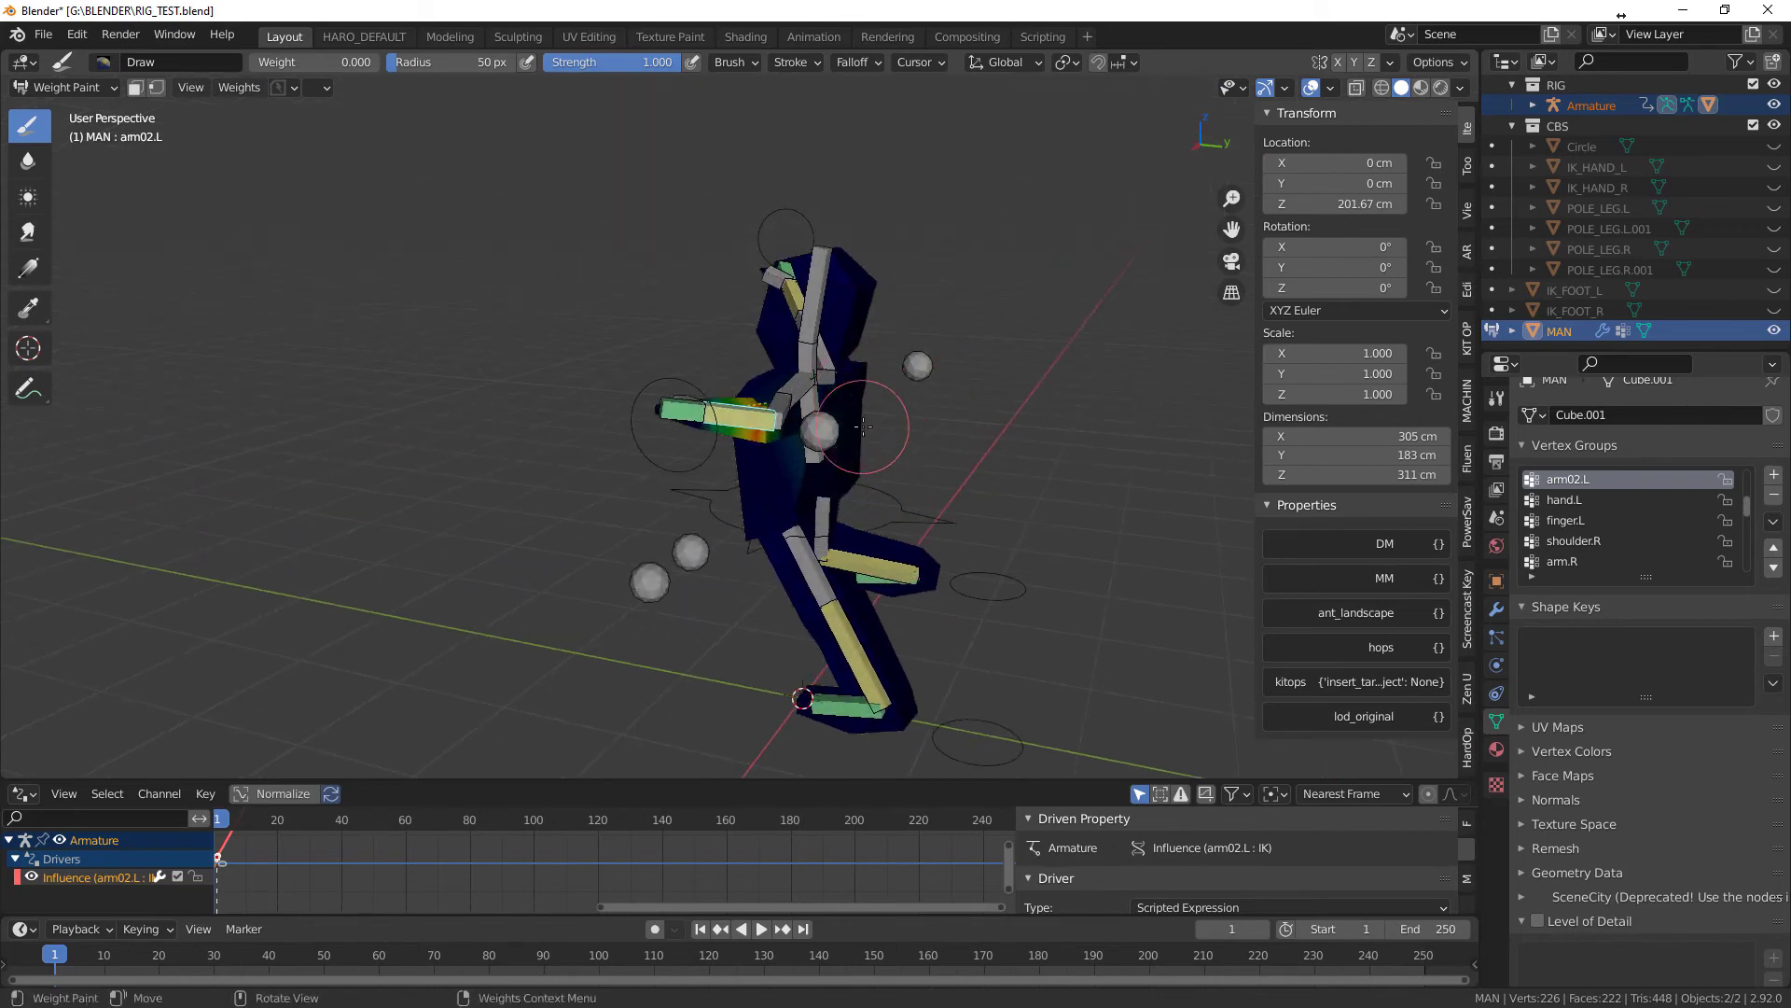
mouse_move(938, 496)
middle_mouse_down()
mouse_move(1017, 399)
mouse_move(942, 438)
mouse_move(951, 451)
mouse_move(842, 422)
mouse_move(849, 489)
middle_mouse_up()
- Return the MAN mesh to Object Mode and collapse the CBS collection in the outliner
key("ctrl+Tab")
left_click(585, 331)
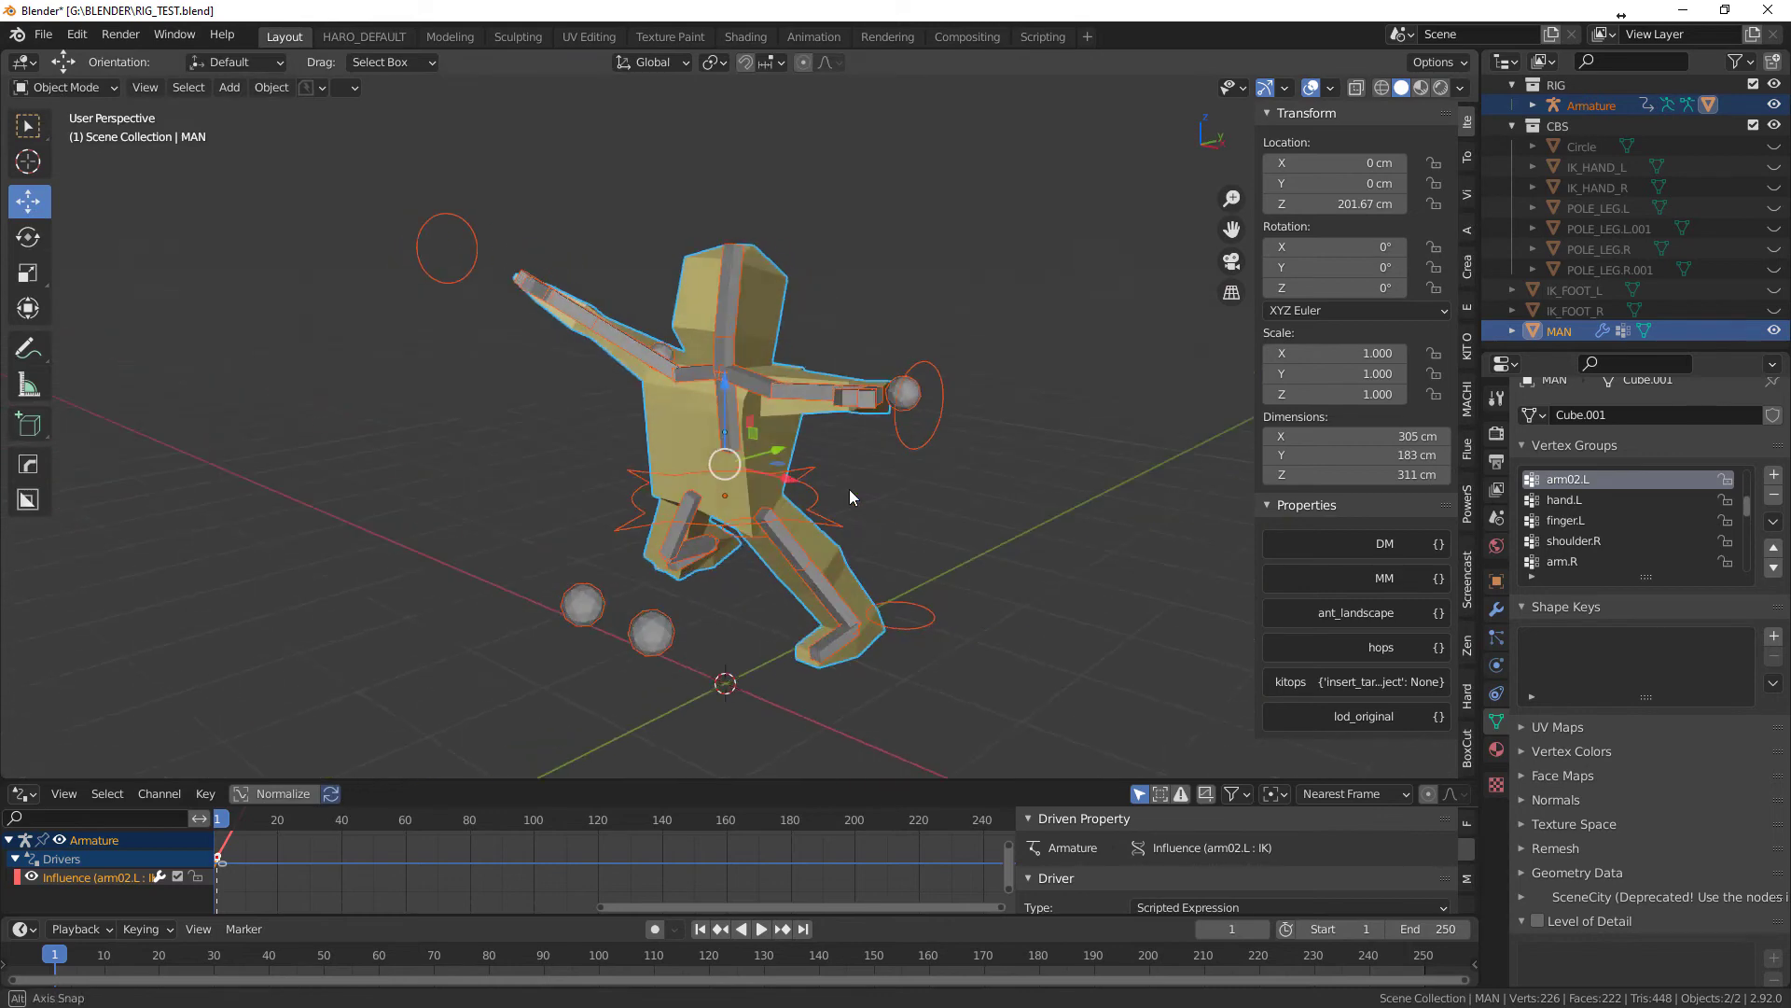
scroll(847, 495, "down", 1)
scroll(831, 552, "up", 1)
middle_click_drag(831, 552, 868, 504)
left_click(1512, 126)
scroll(1509, 125, "up", 5)
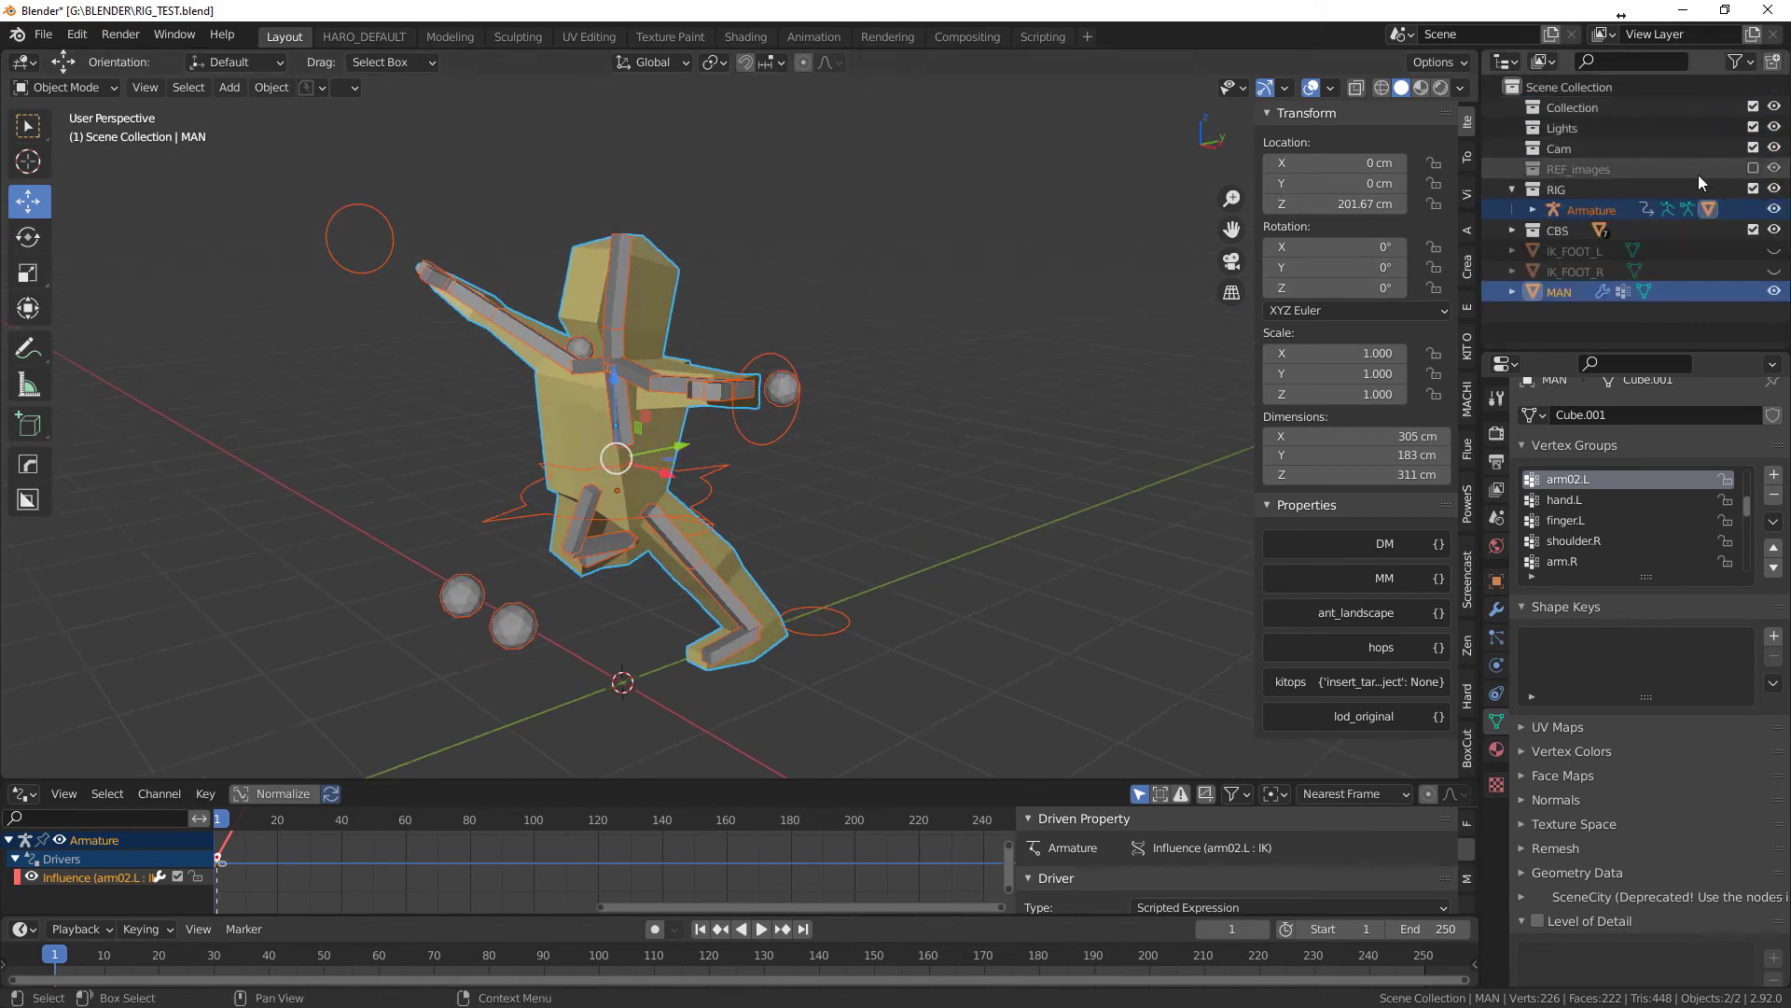
- Hide the armature temporarily to examine the posed MAN mesh on its own, and show it again
left_click(1774, 210)
middle_click_drag(1108, 308, 943, 363)
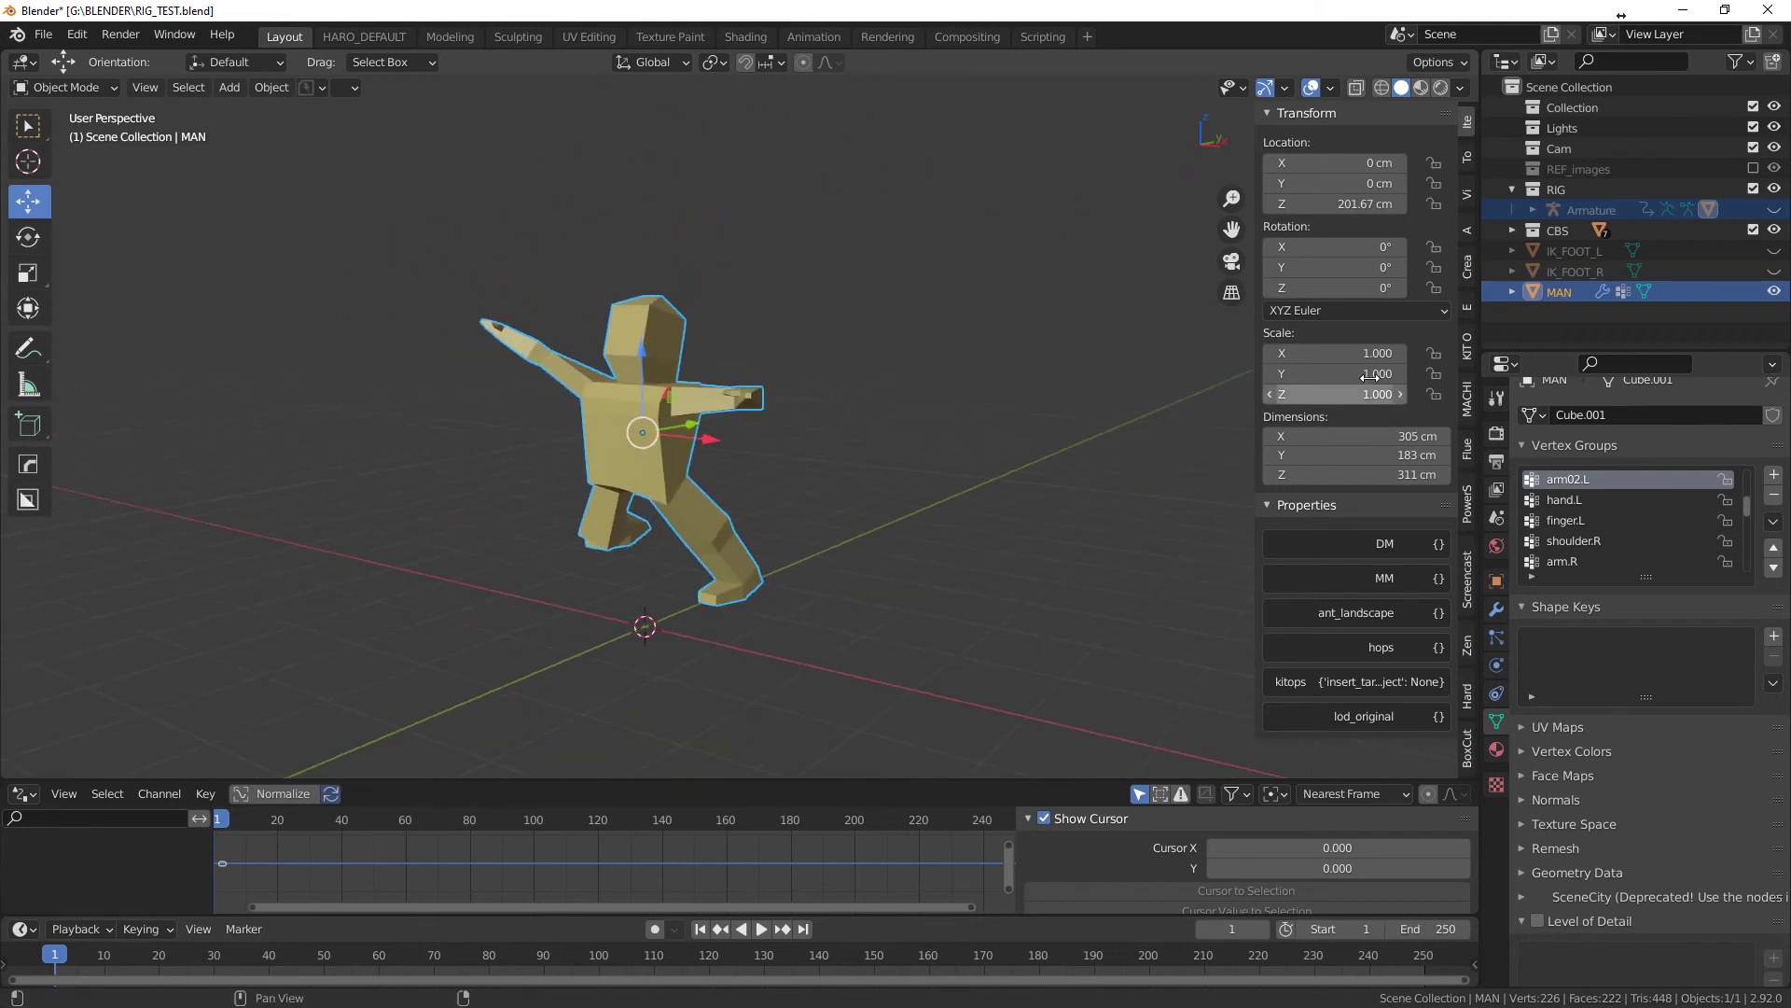
left_click(1775, 211)
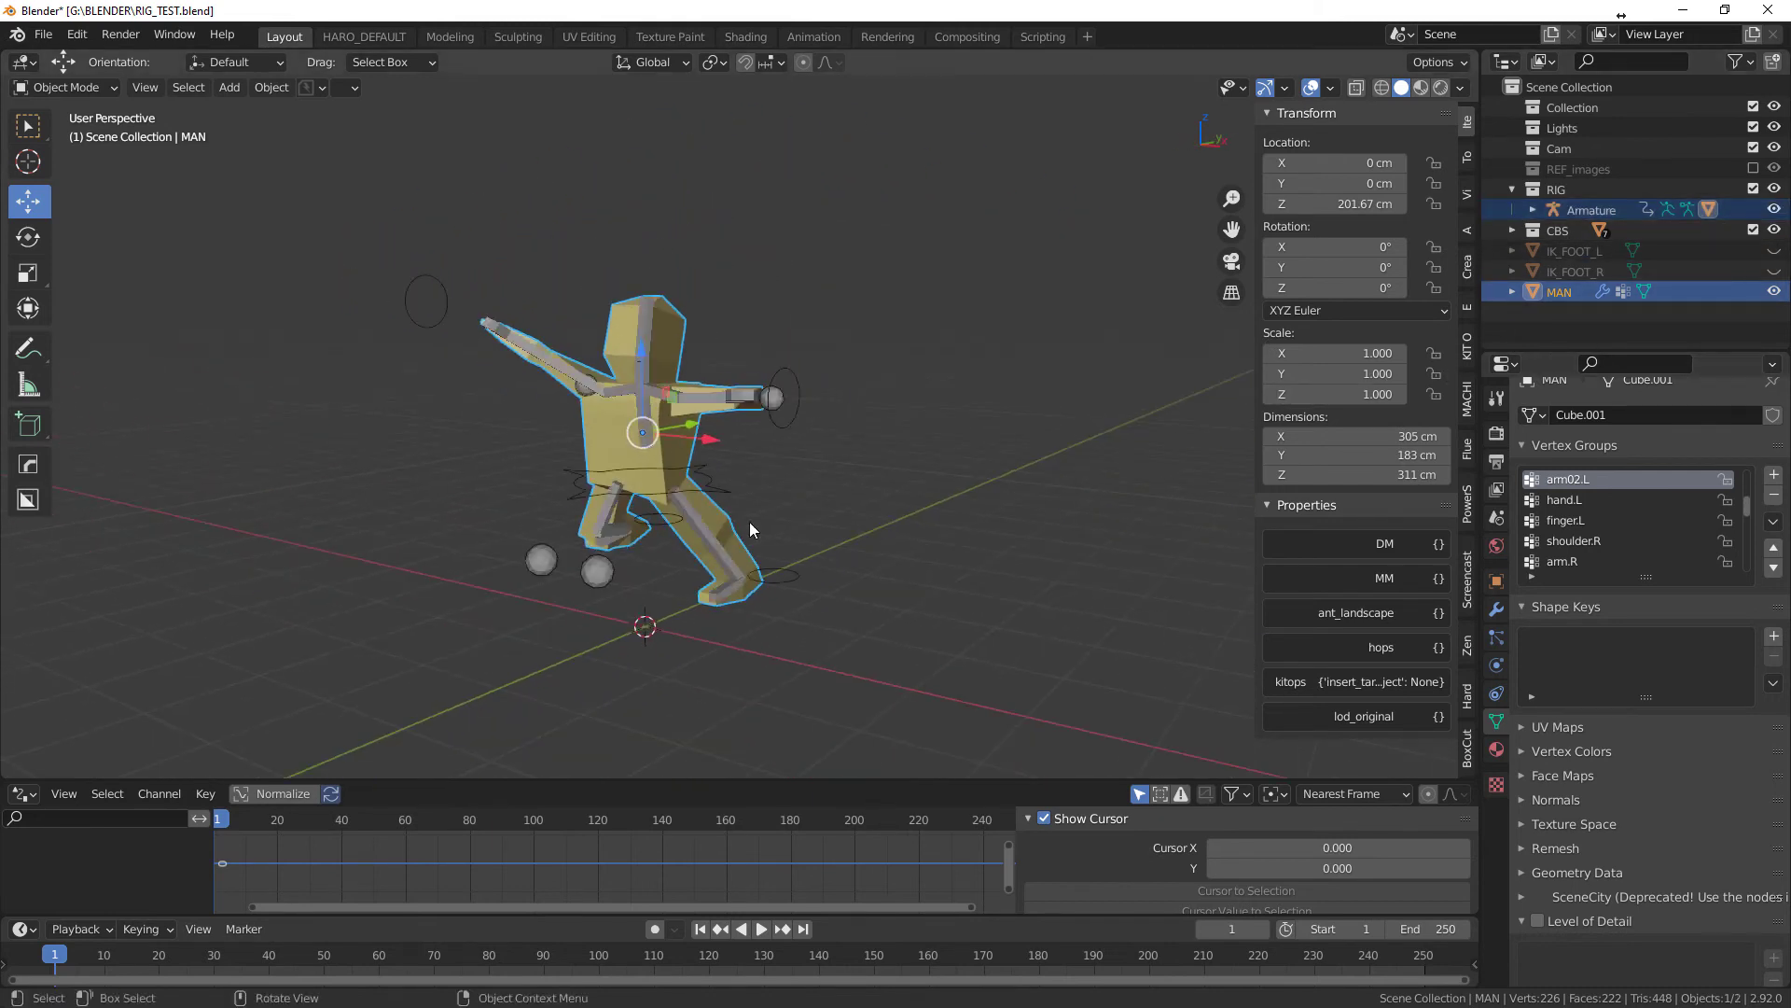
scroll(749, 523, "up", 5)
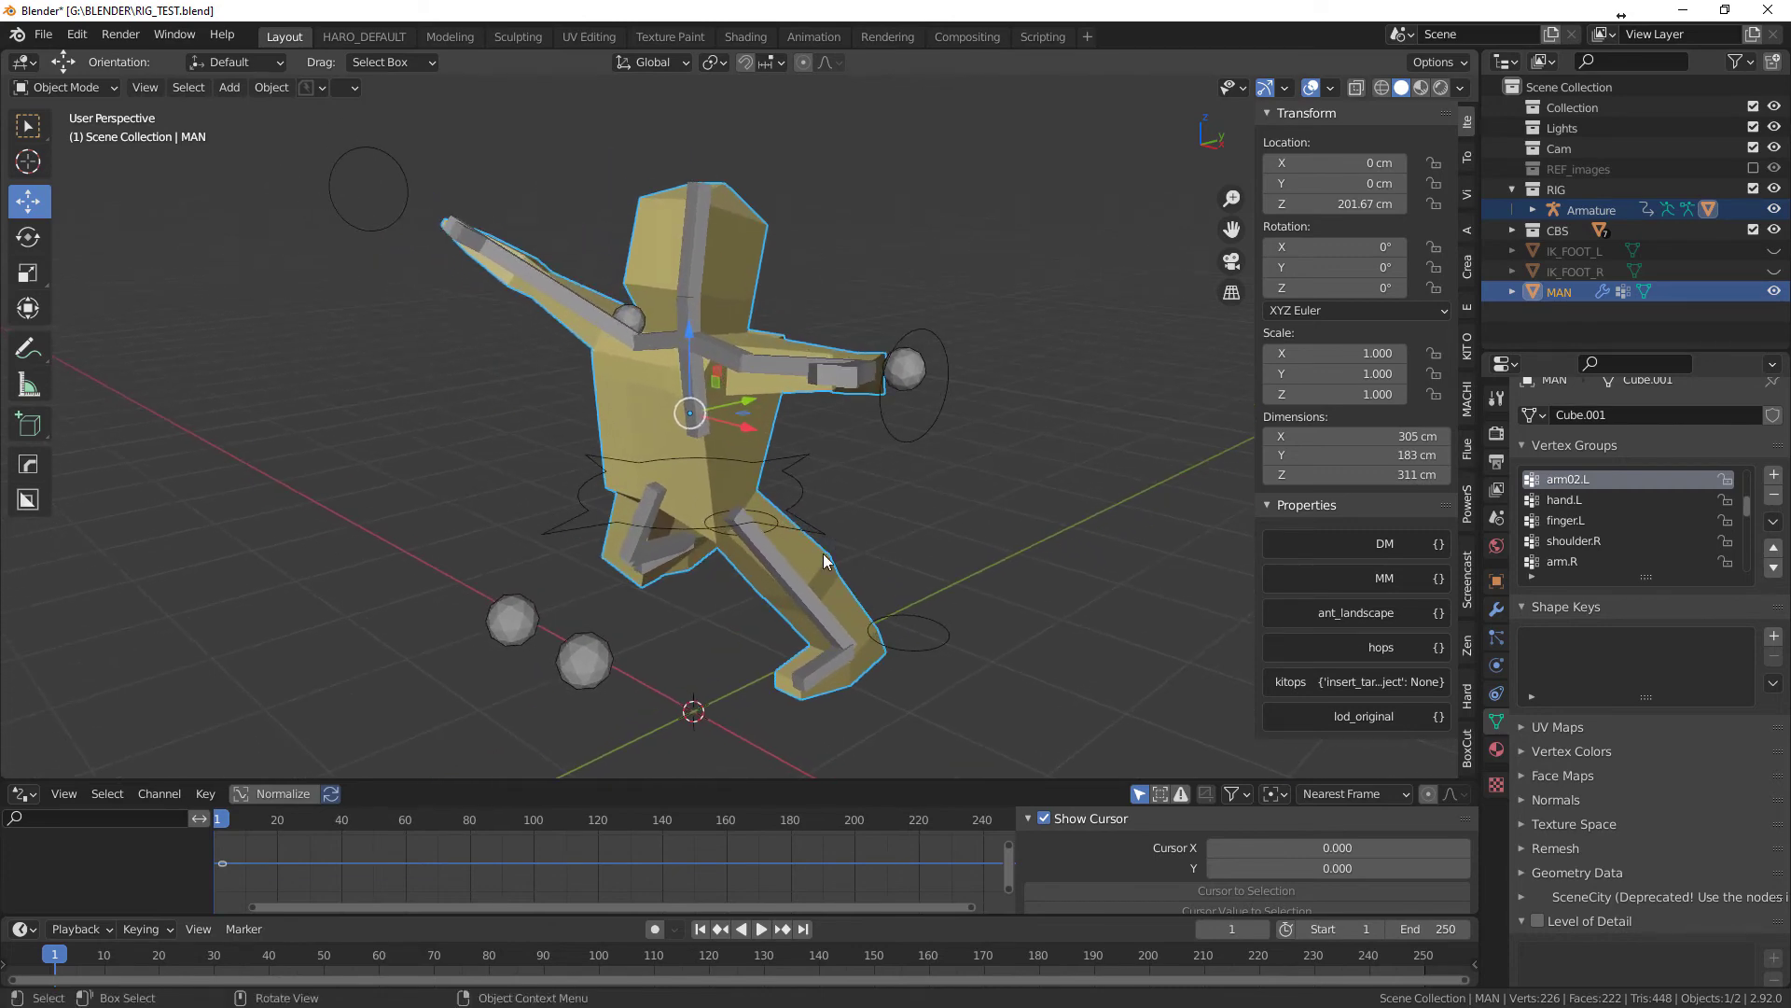
scroll(911, 579, "down", 4)
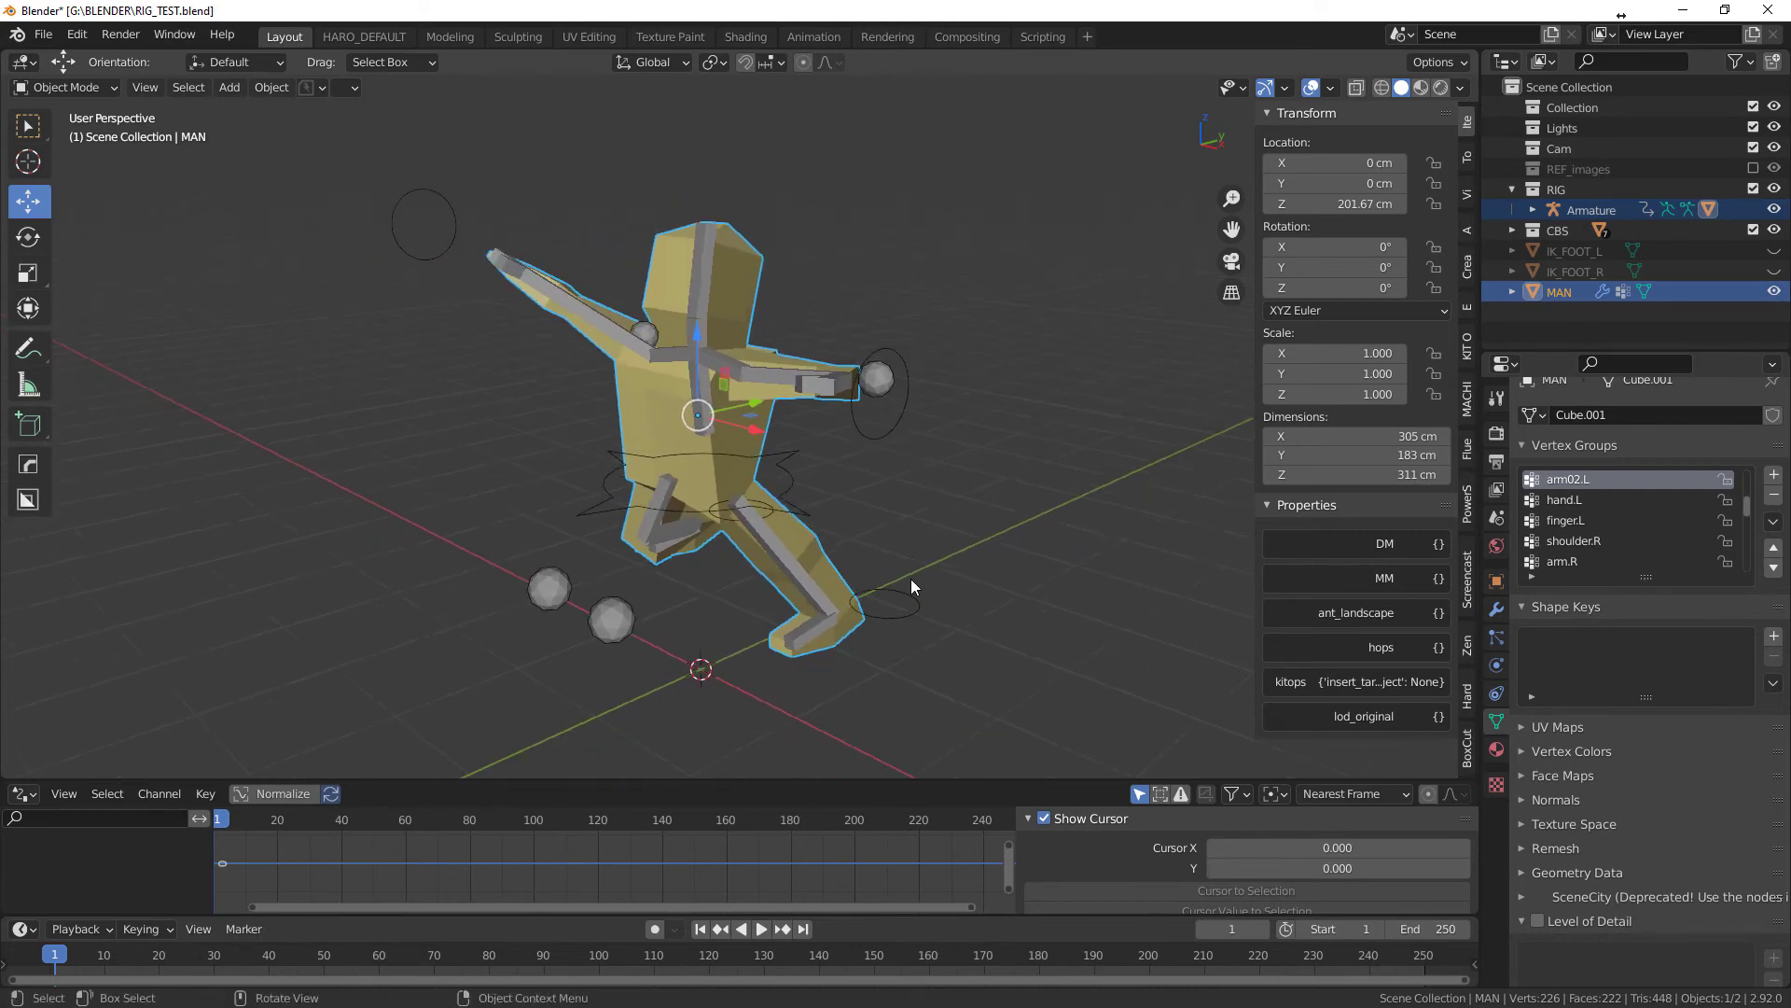
- Select the armature, put it back in Pose Mode, and examine the posed character from several angles
left_click(848, 430)
key("ctrl+Tab")
left_click(857, 591)
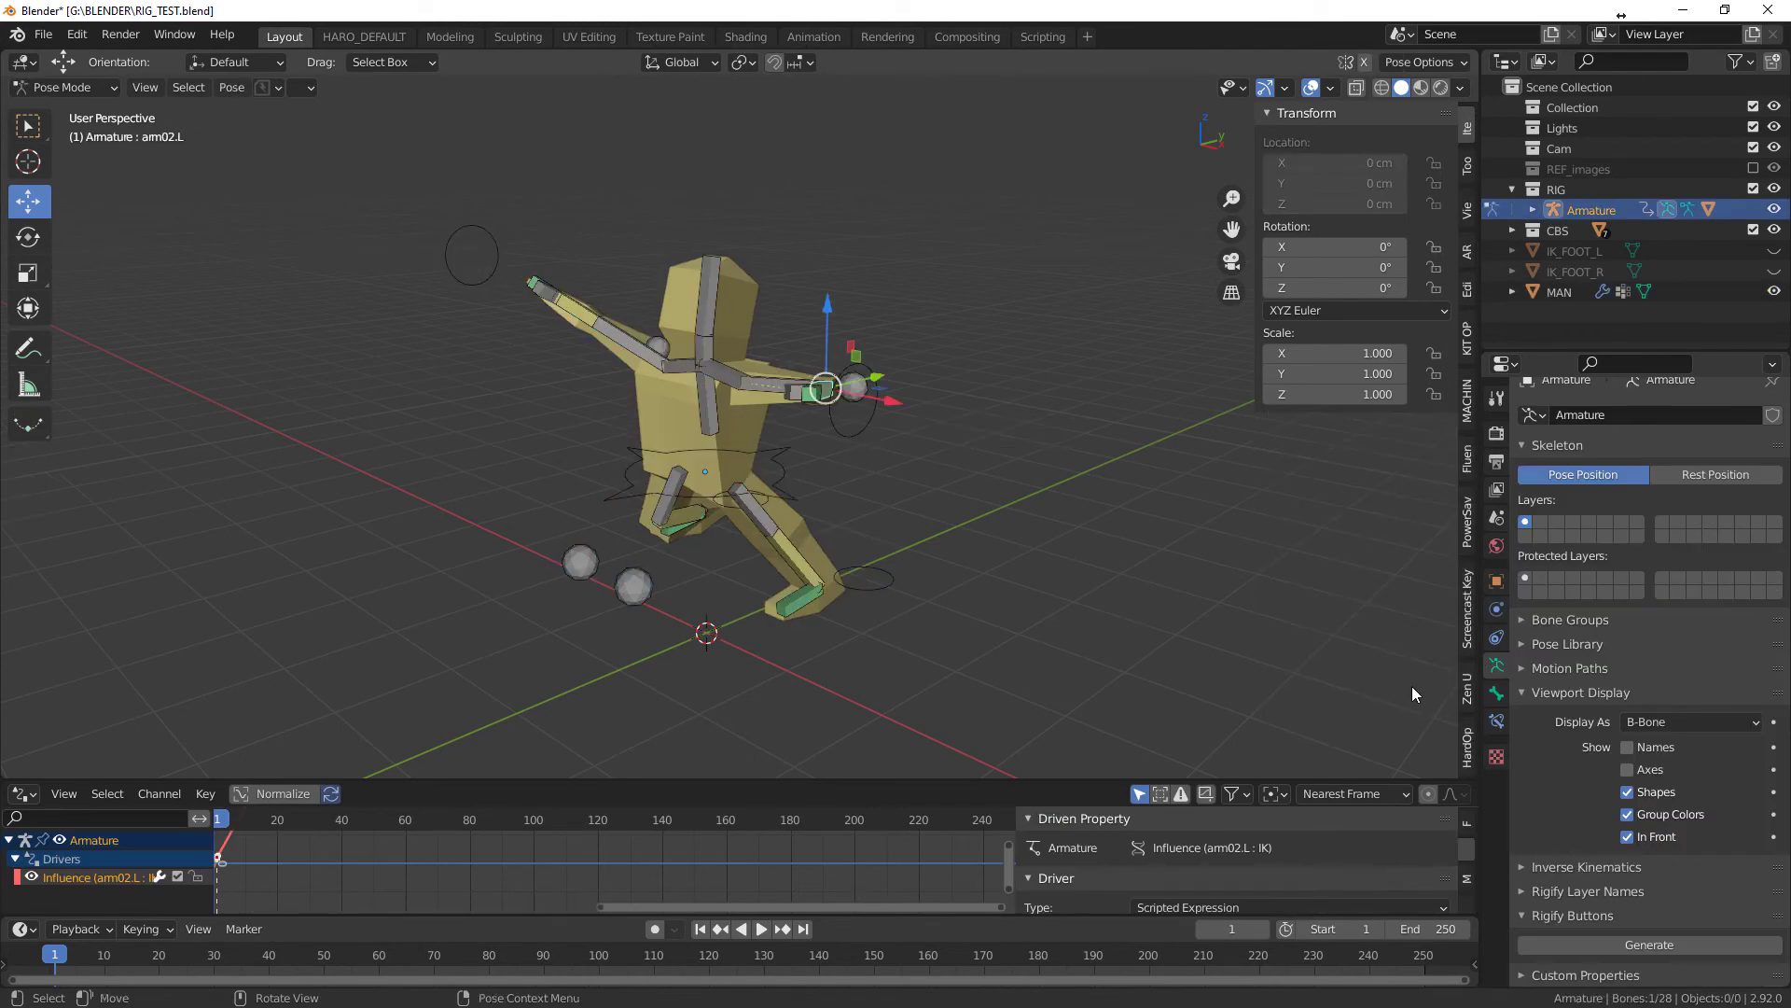
scroll(1544, 659, "up", 1)
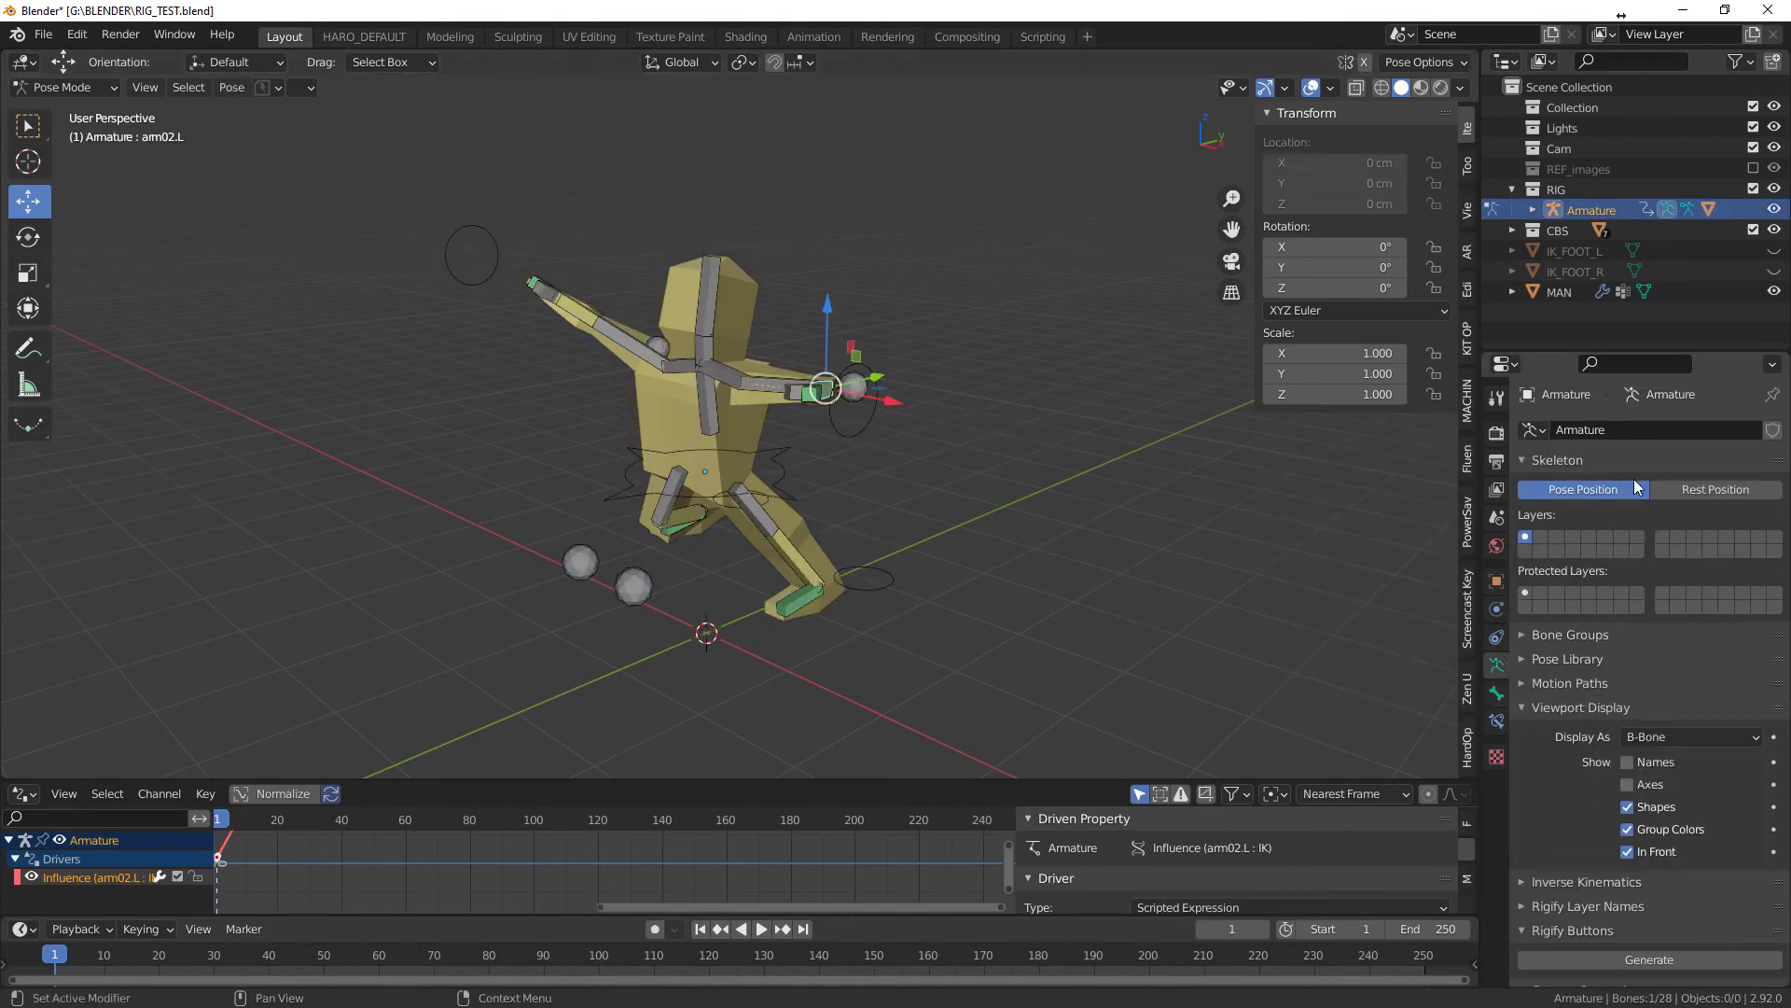
scroll(798, 557, "up", 1)
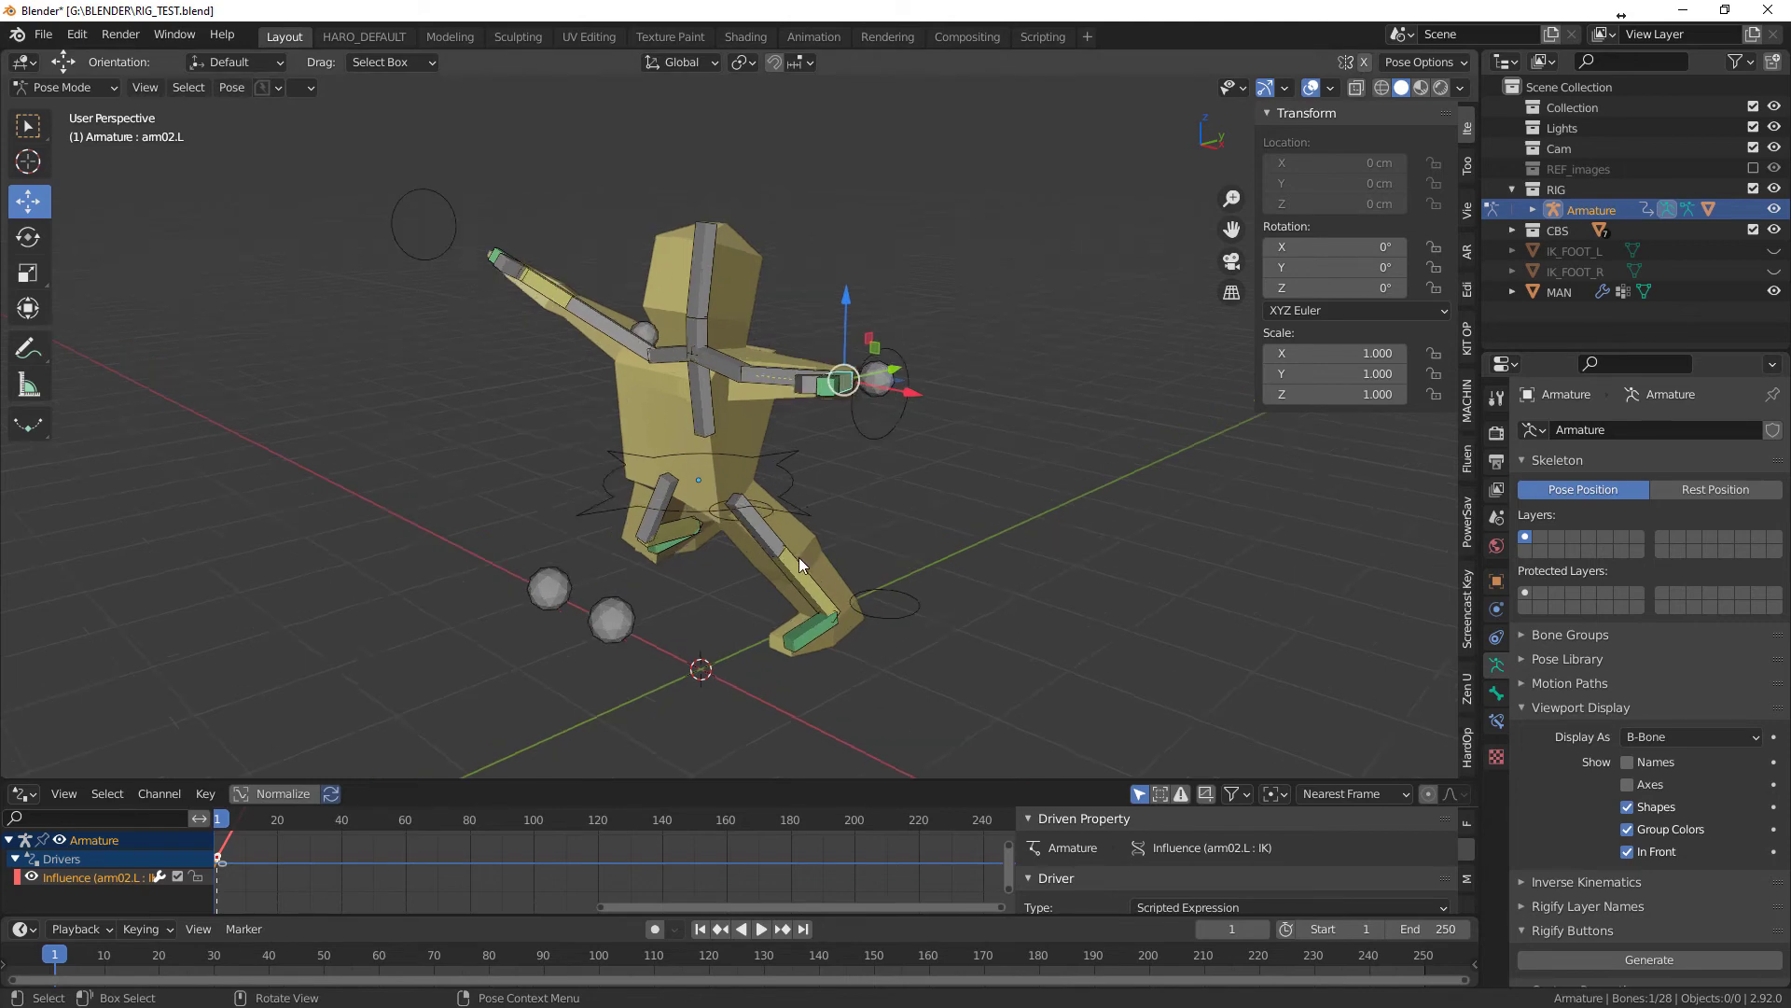
mouse_move(799, 557)
middle_mouse_down()
mouse_move(864, 573)
mouse_move(801, 522)
middle_mouse_up()
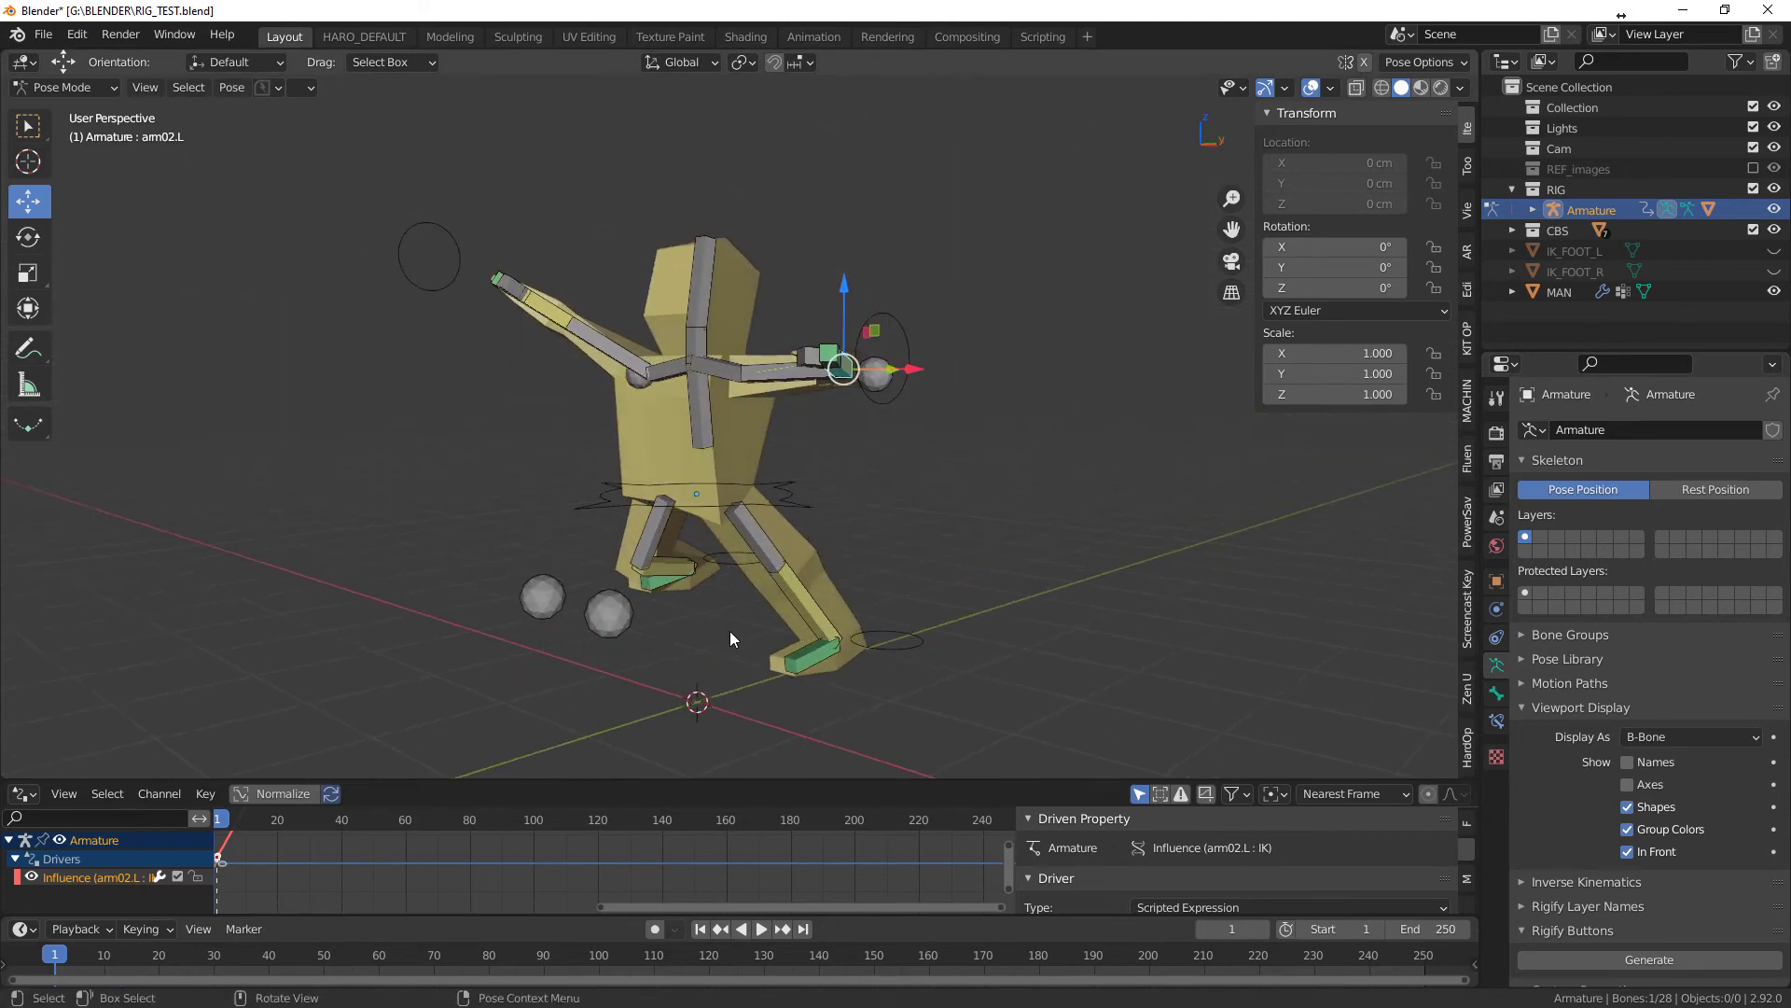
scroll(730, 631, "up", 1)
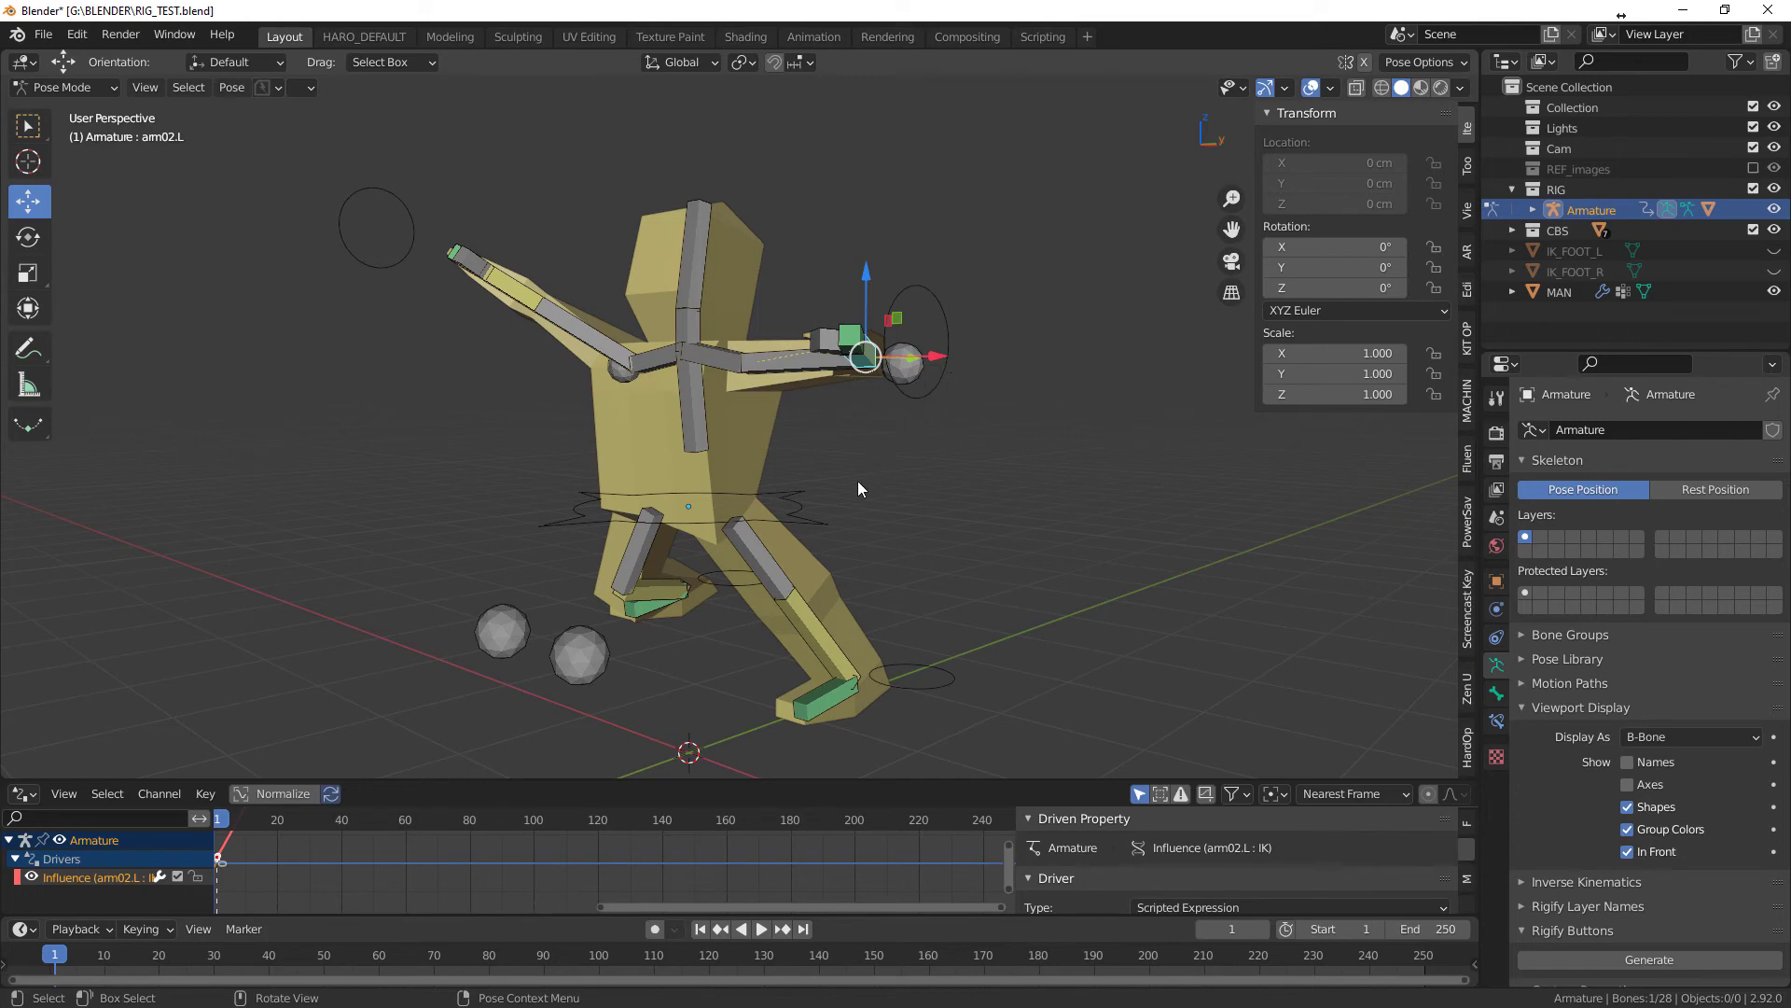
middle_click_drag(858, 481, 1005, 541)
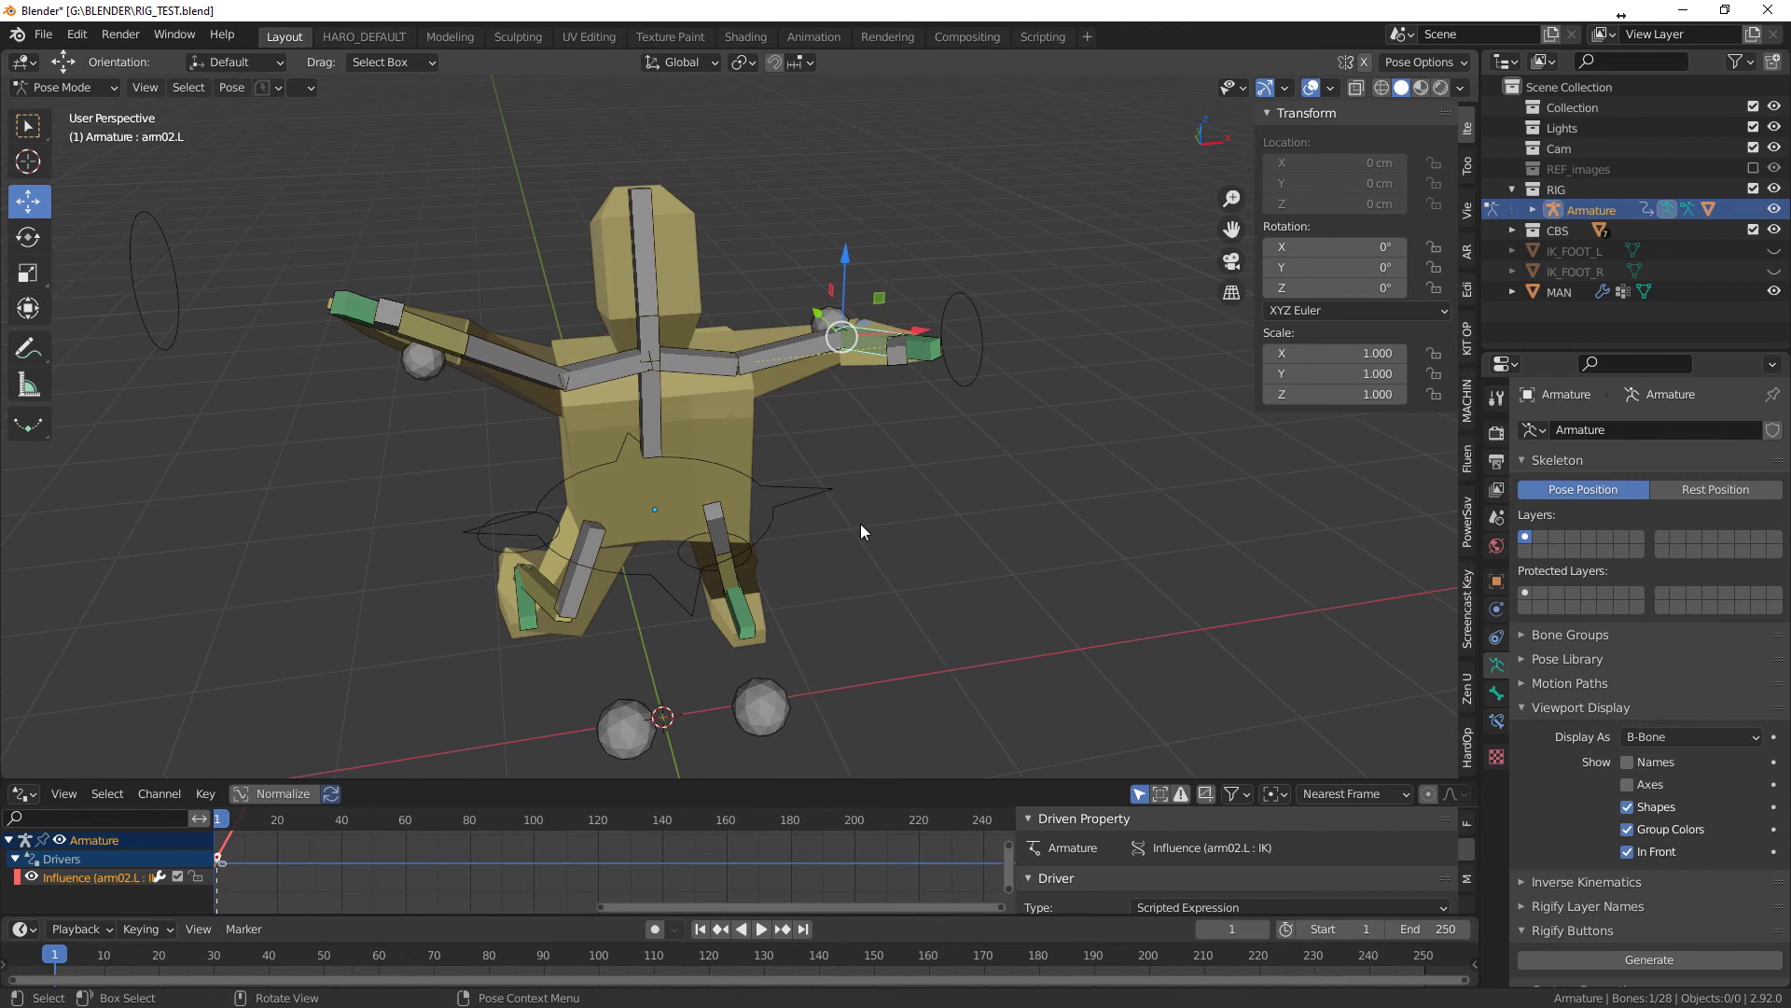
- Select the left hand IK control, both foot IK targets and the Root control bone together
middle_click_drag(864, 524, 982, 417)
left_click(965, 323)
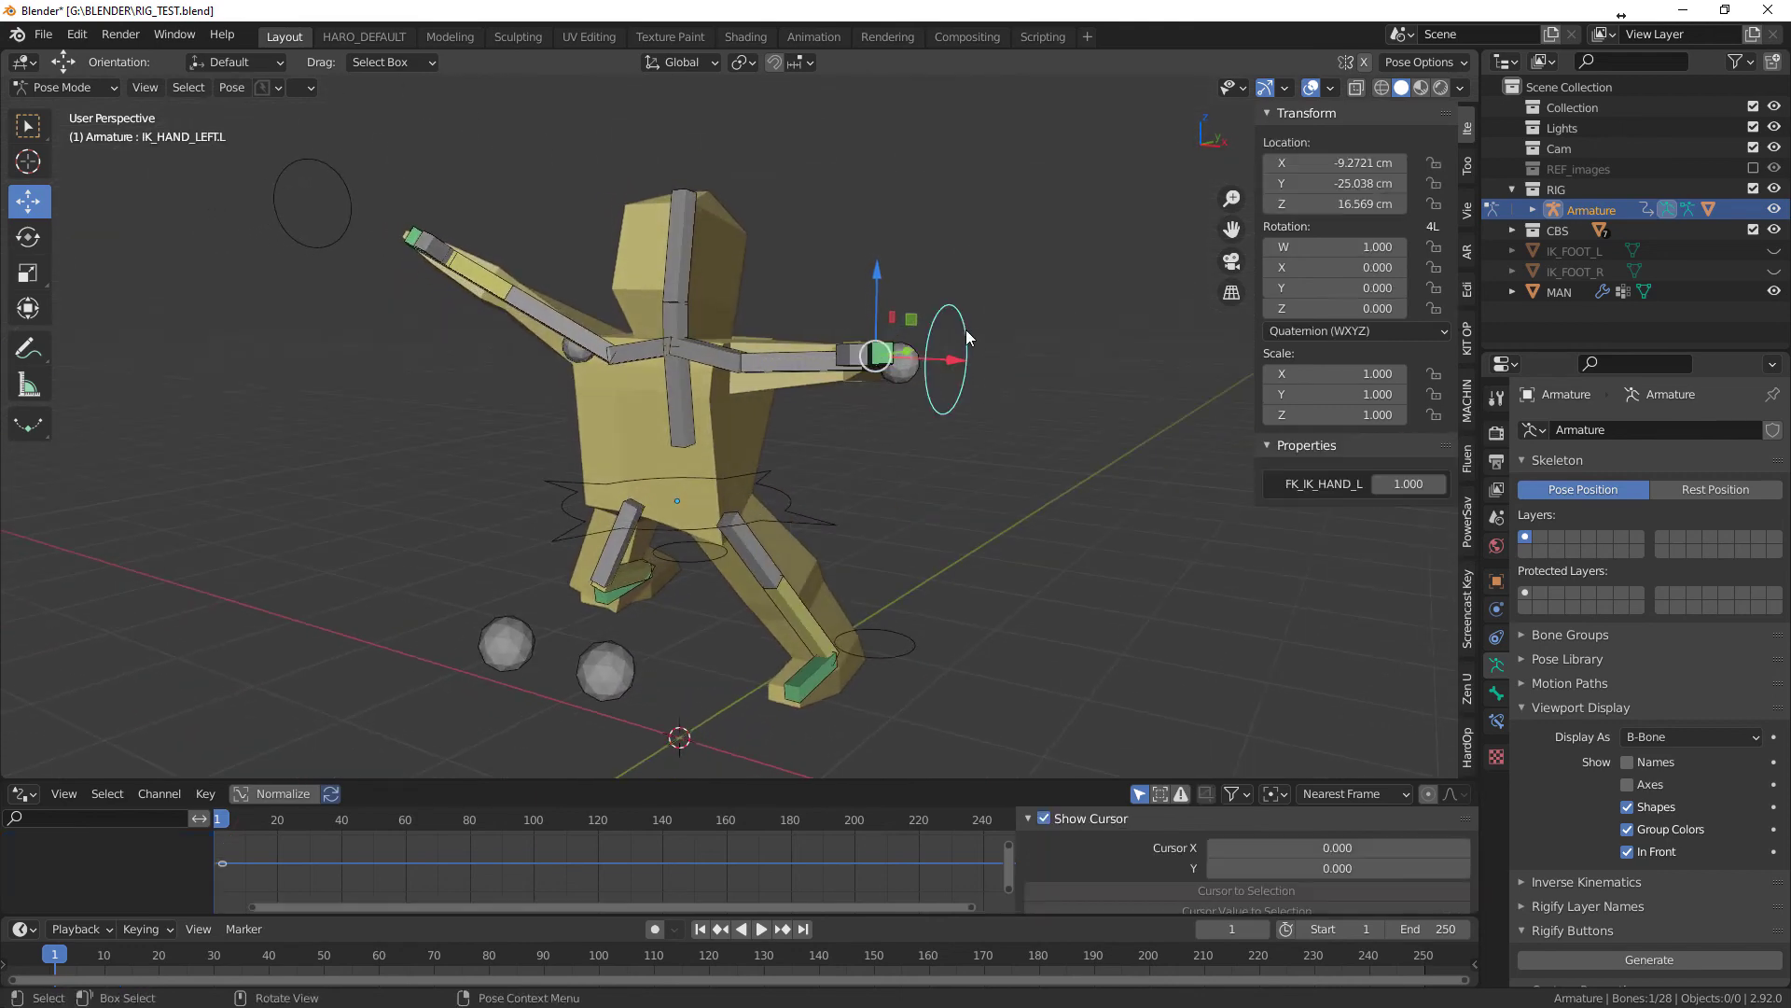
middle_click_drag(966, 328, 929, 556)
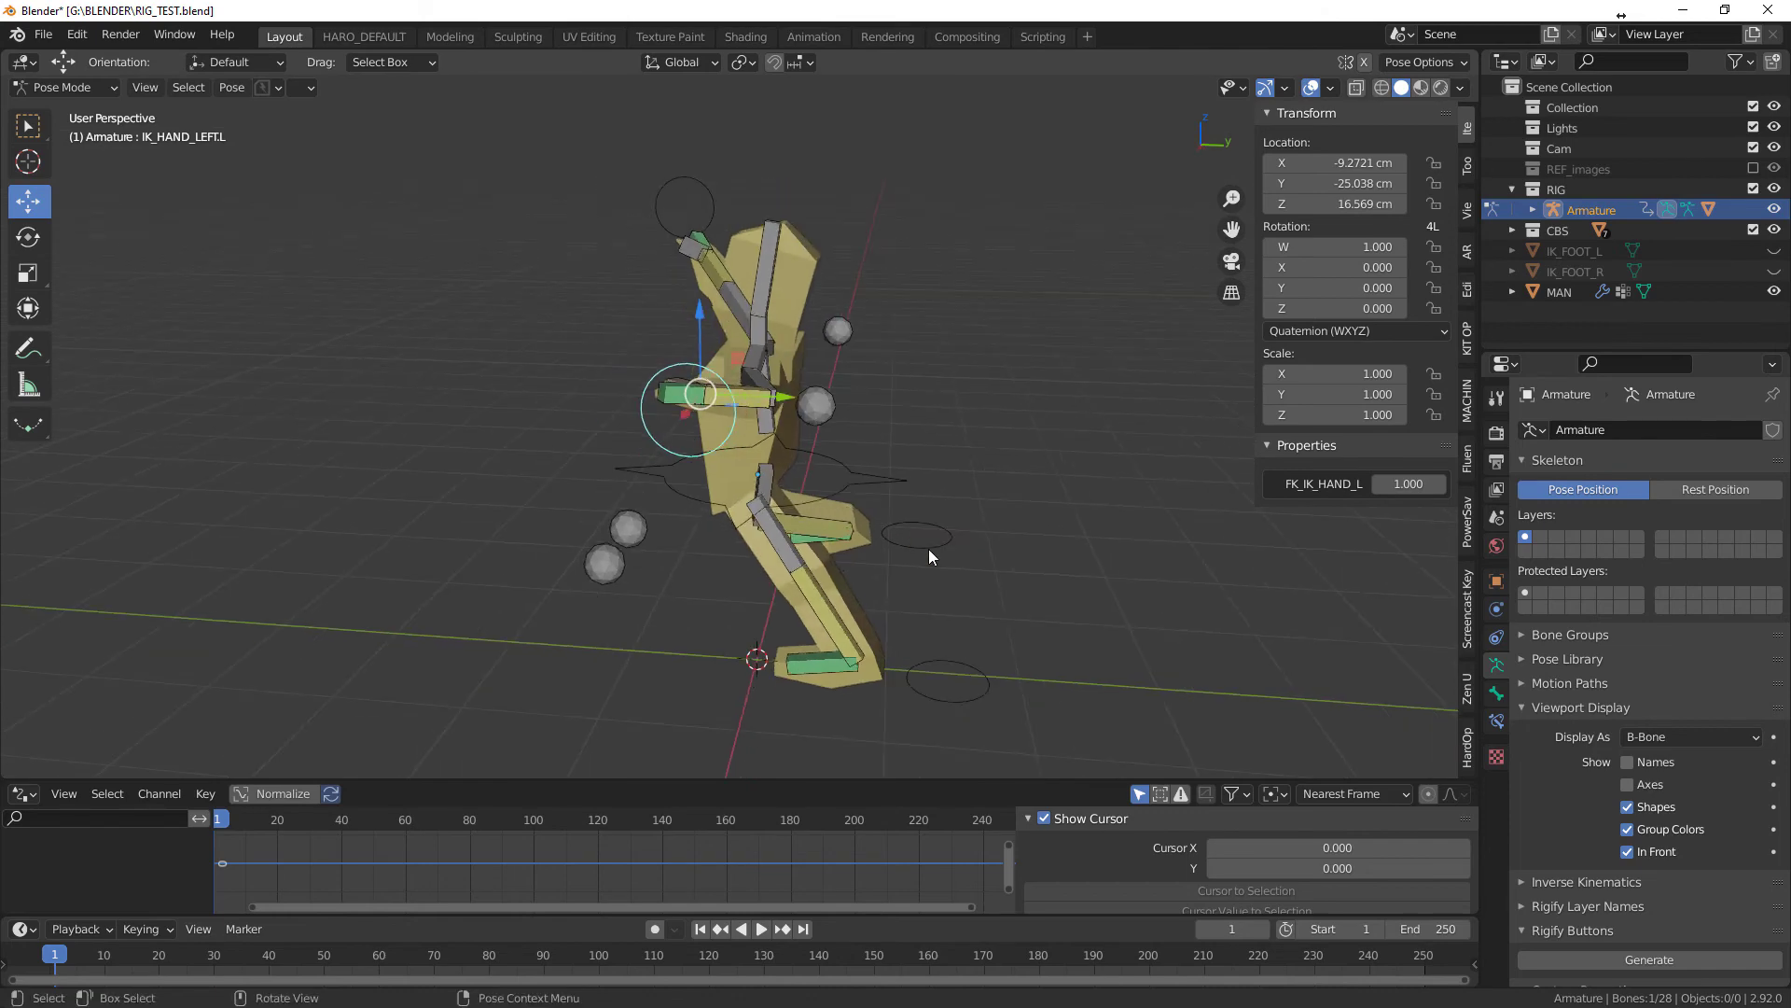
left_click(956, 664, "shift")
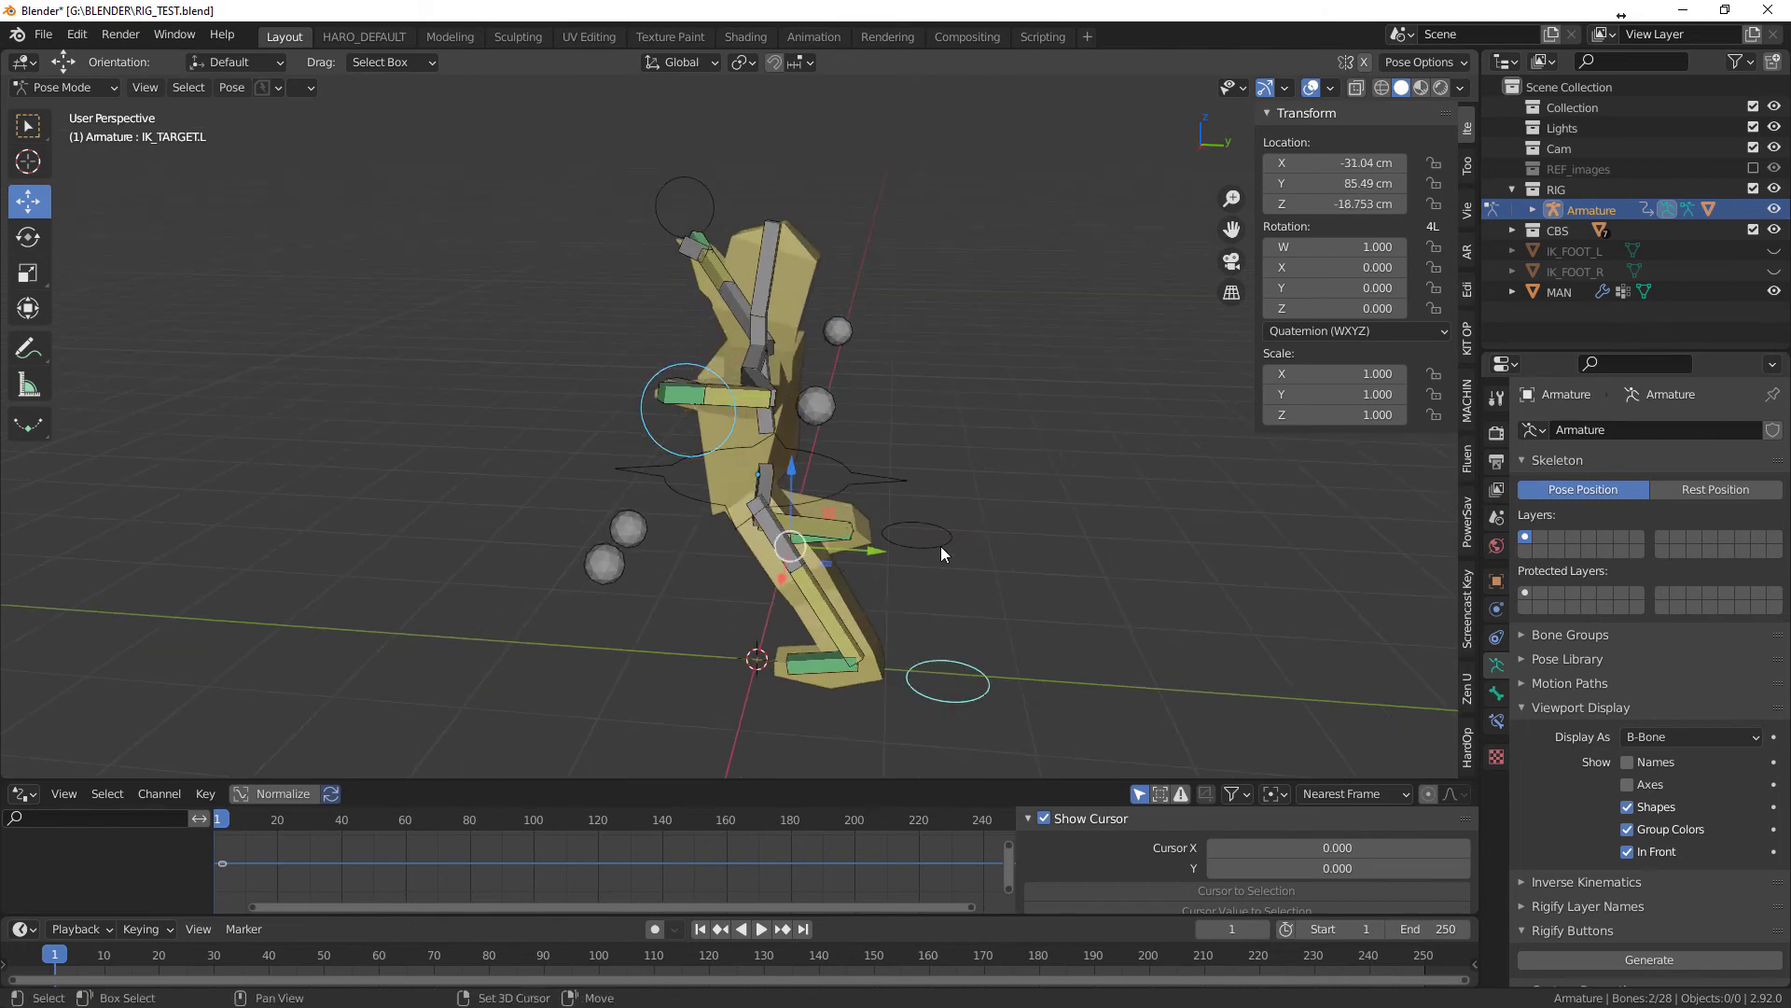
left_click(938, 540, "shift")
left_click(894, 482, "shift")
middle_click_drag(894, 487, 616, 611)
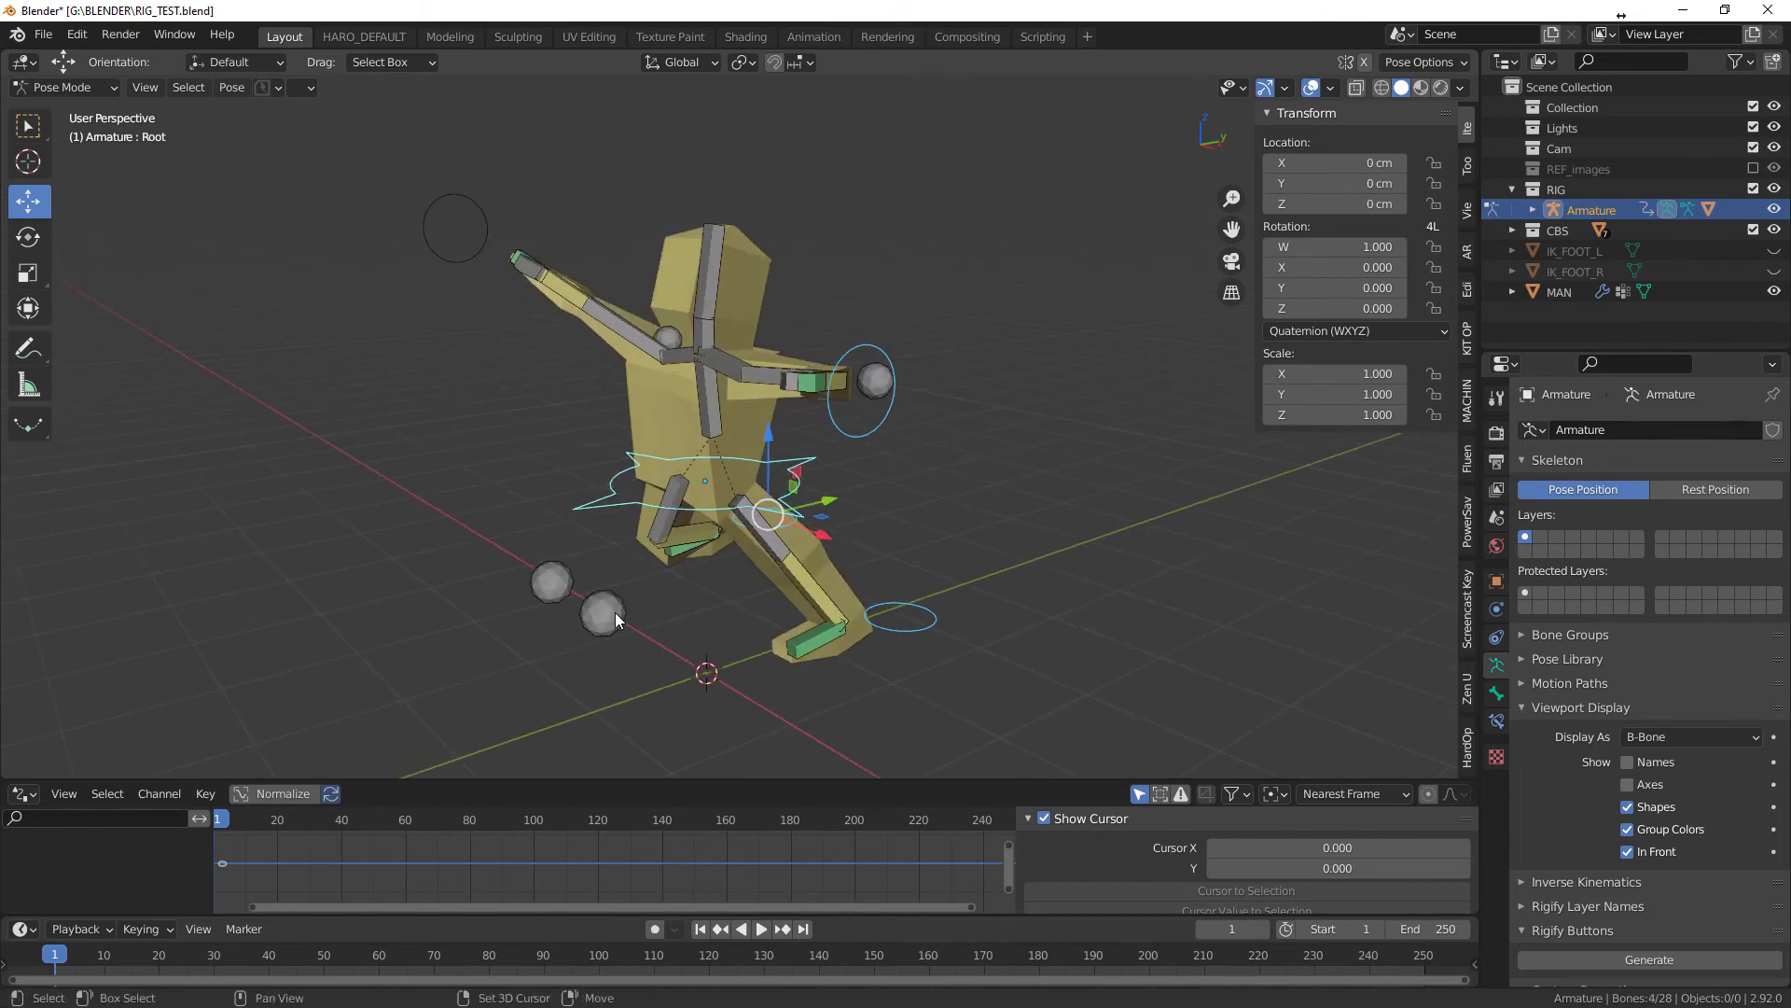
- Add both knee pole targets and both elbow IK controls to the bone selection
left_click(605, 612, "shift")
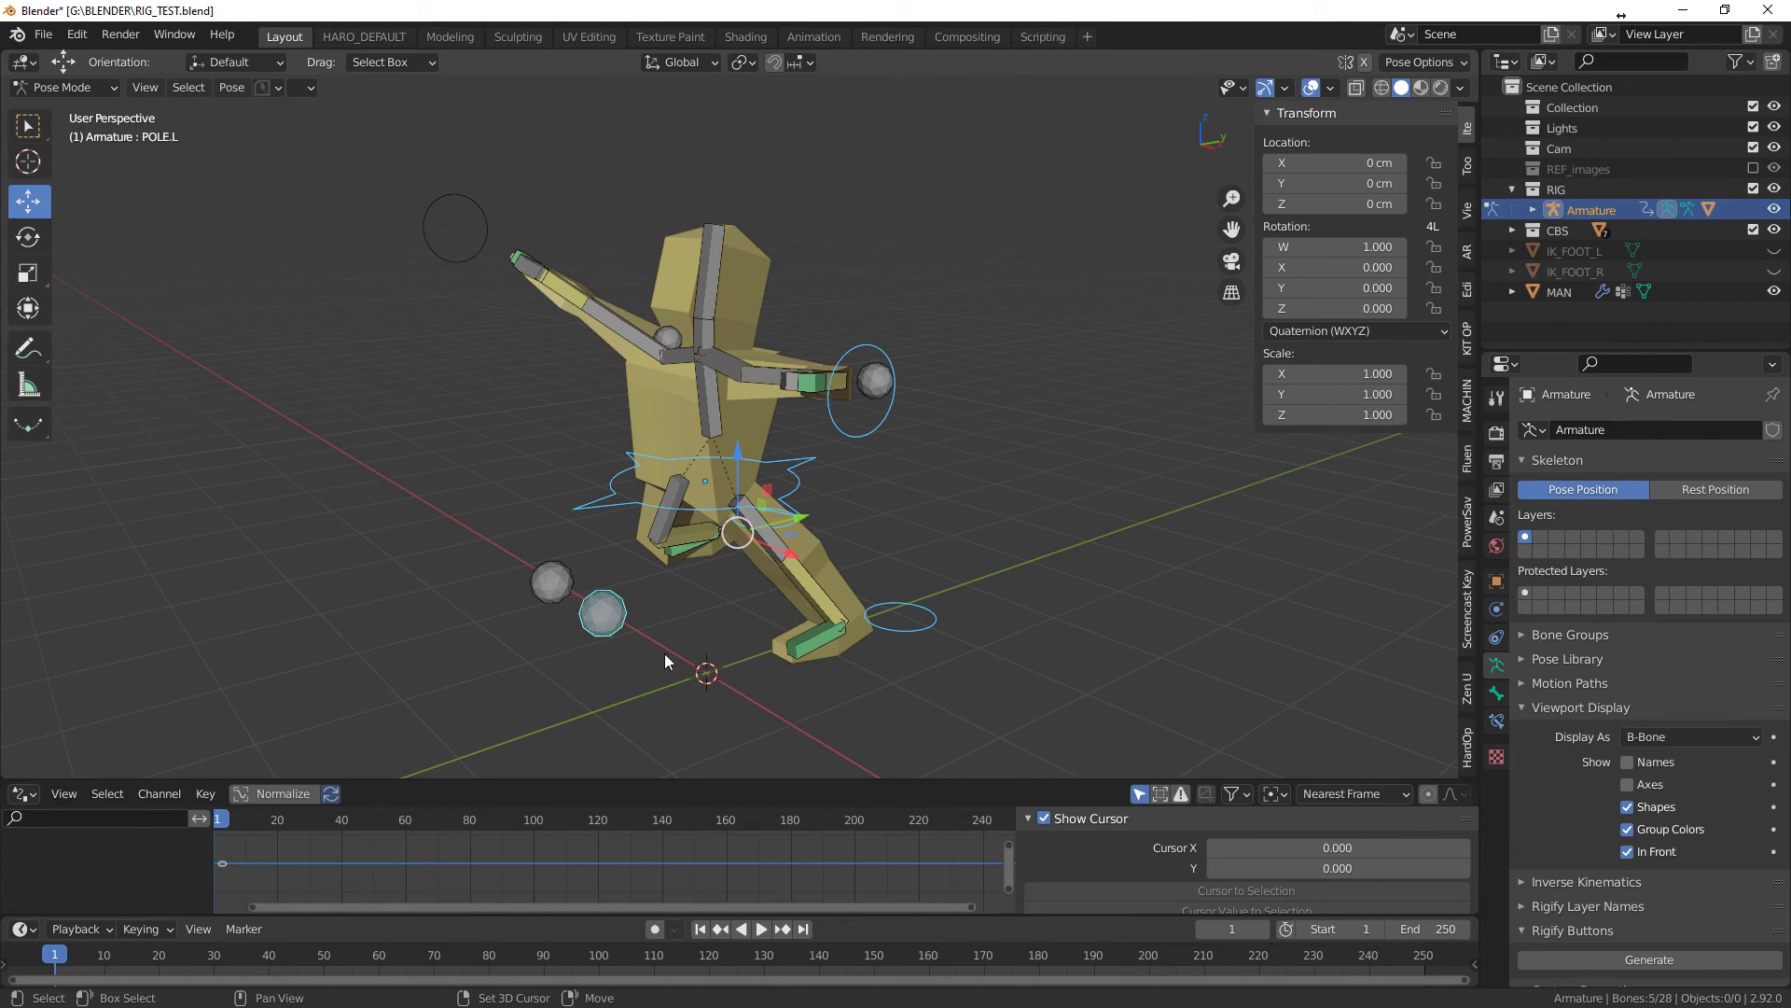
middle_click_drag(658, 657, 599, 665)
left_click(573, 560, "shift")
middle_click_drag(930, 594, 774, 539, "shift")
left_click(720, 475, "shift")
left_click(761, 308, "shift")
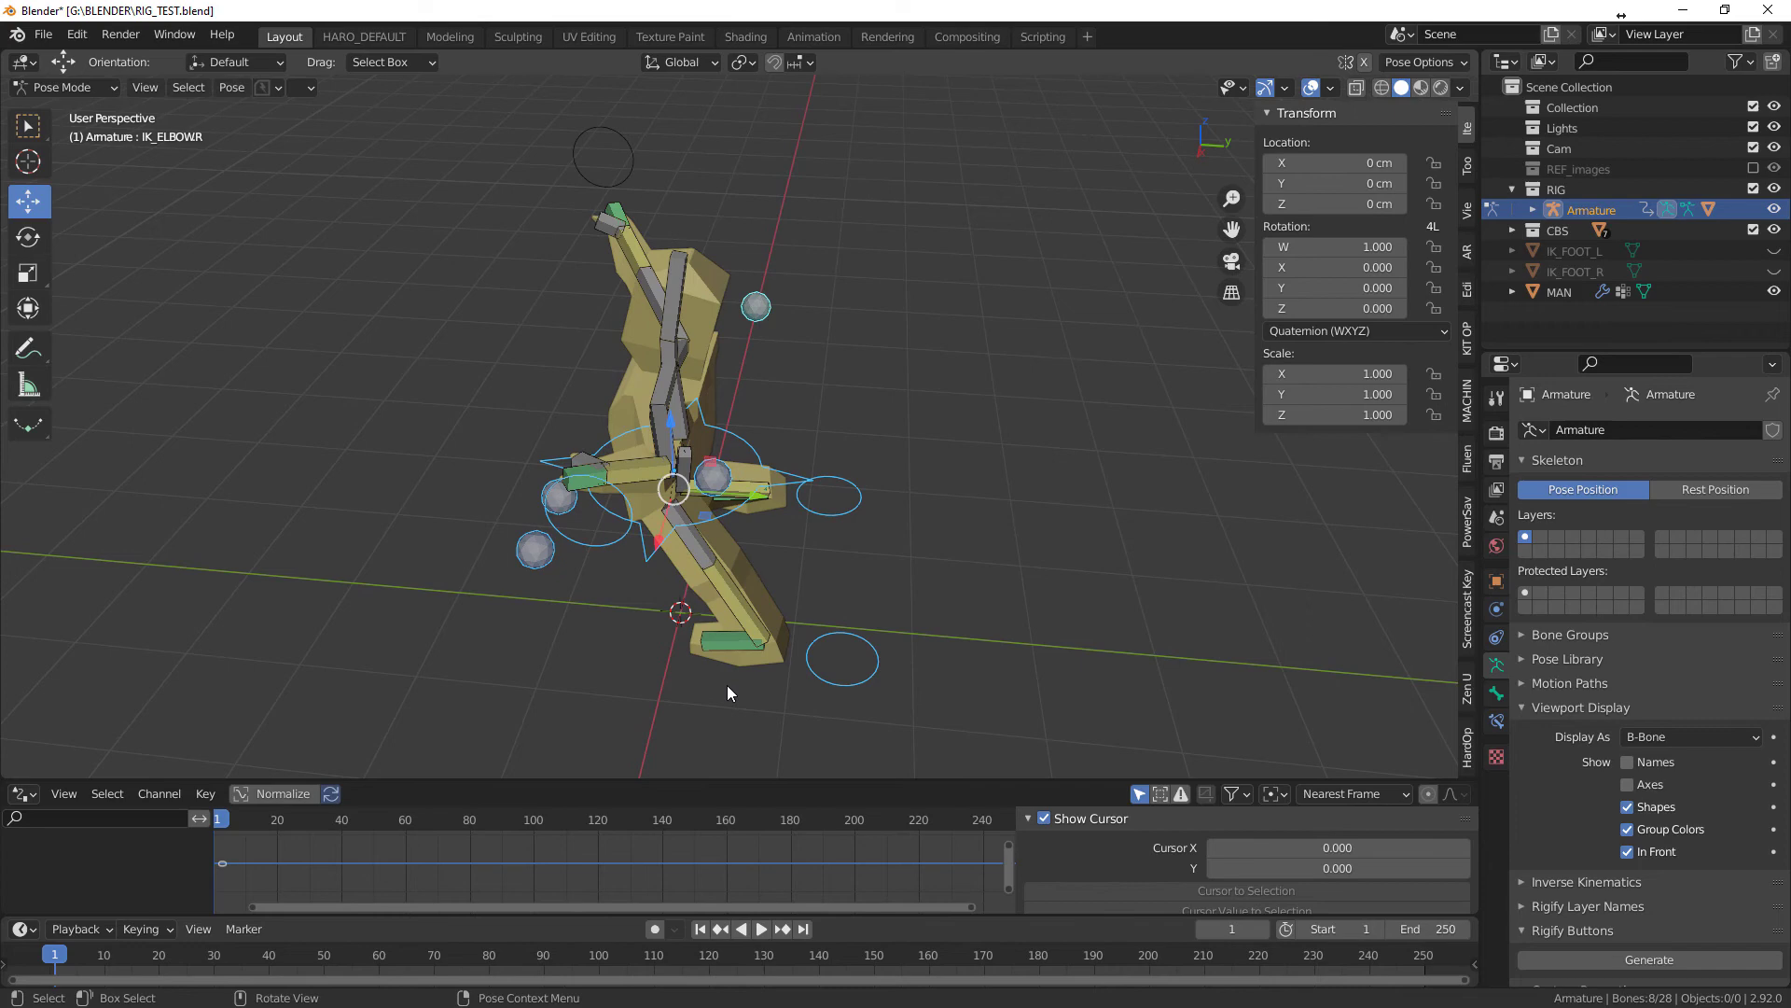
- Add the right hand IK control, IK_HAND_LEFT.R, to the selected control bones
middle_click_drag(726, 684, 877, 675)
left_click(321, 252, "shift")
middle_click_drag(560, 436, 709, 579)
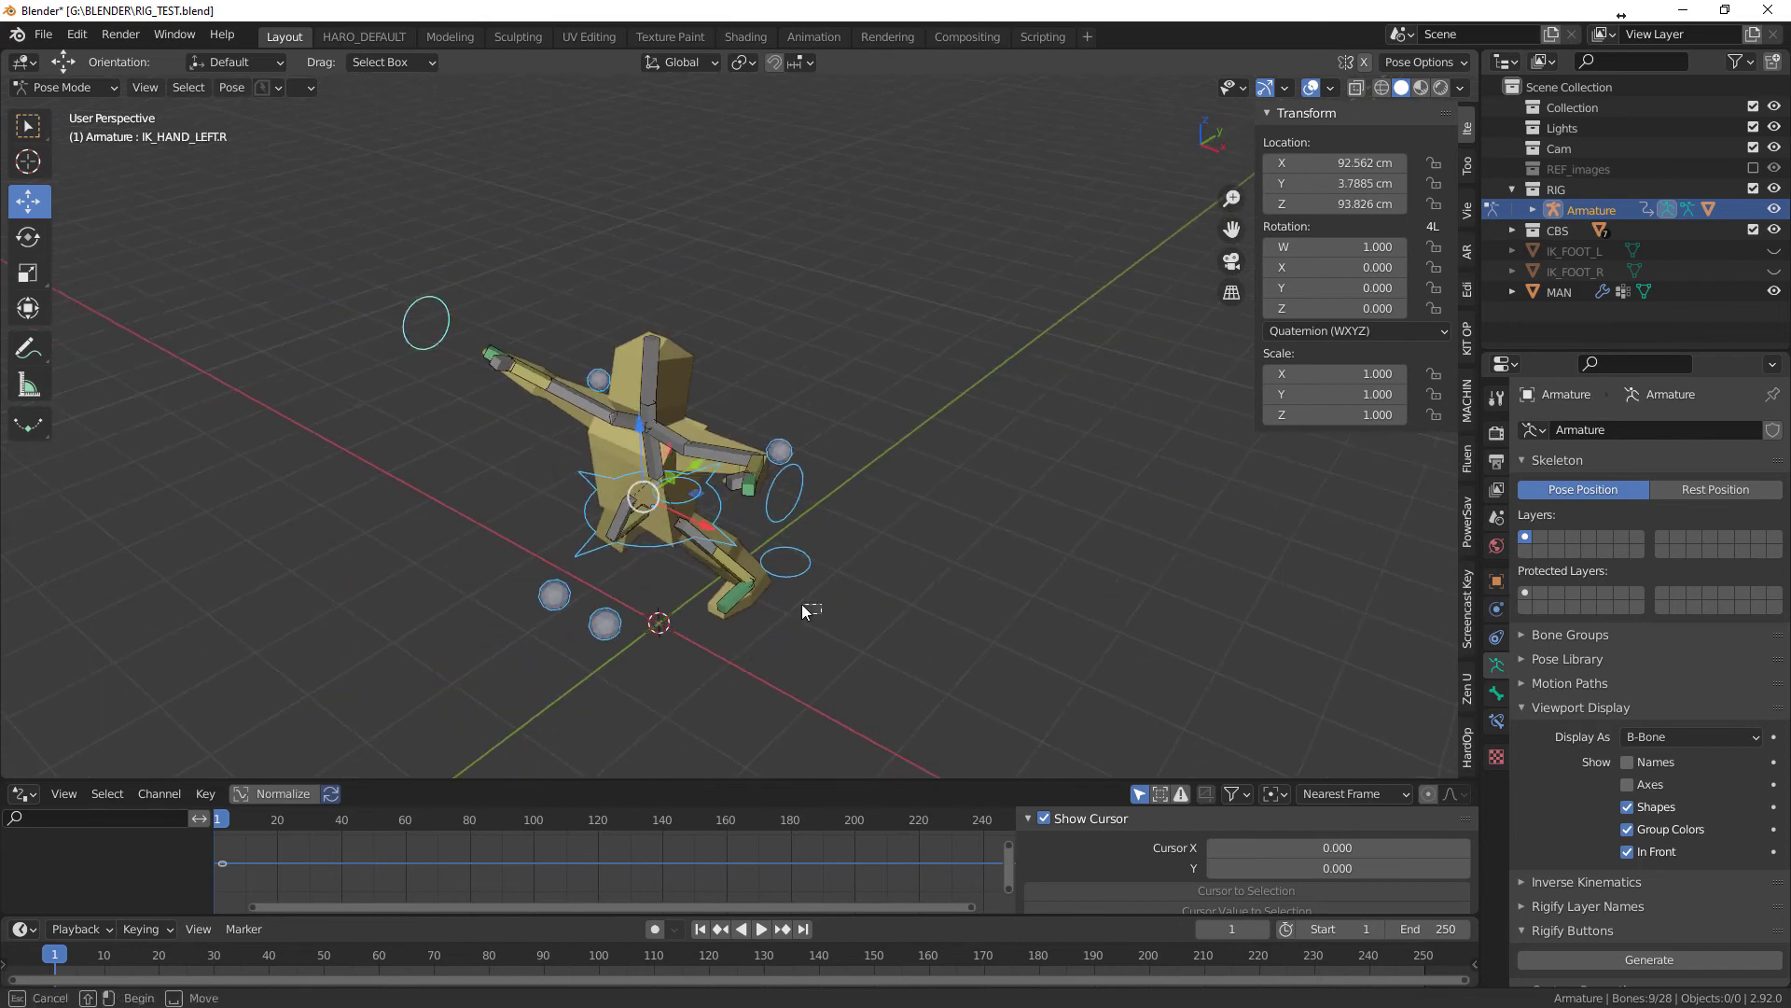
left_click(728, 597)
key("ctrl+z")
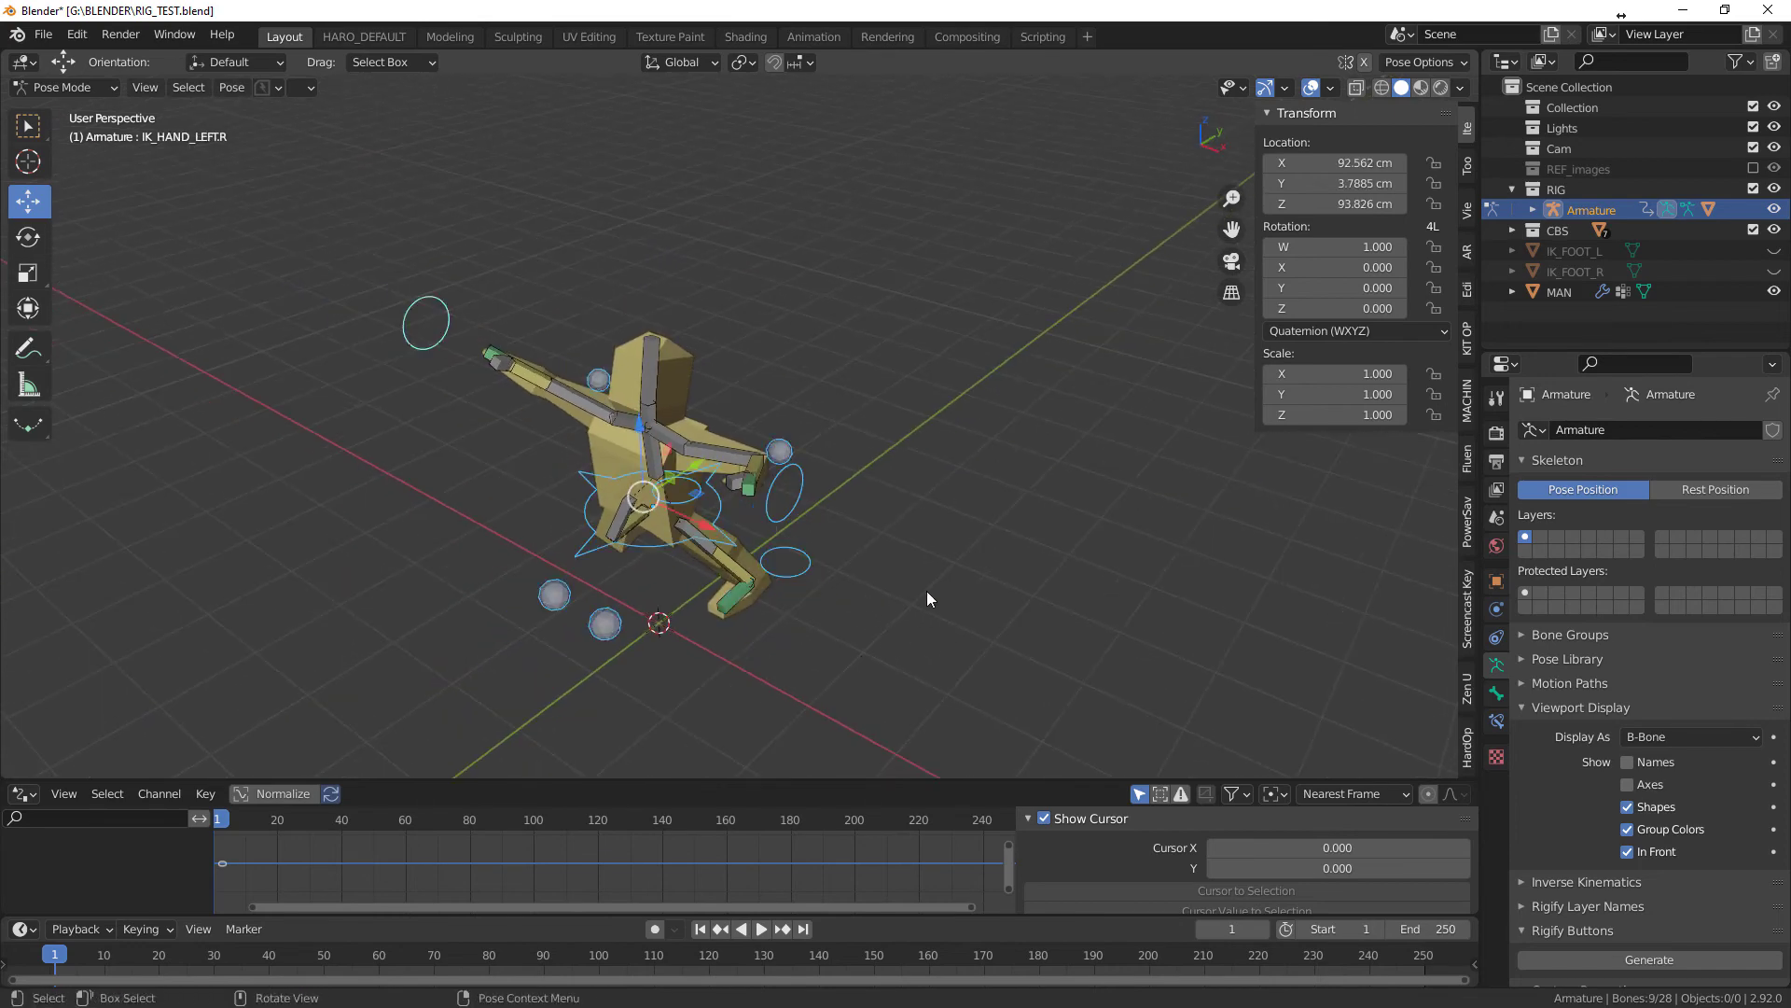
- Move the selected control bones to the second bone layer
middle_click_drag(926, 591, 855, 565)
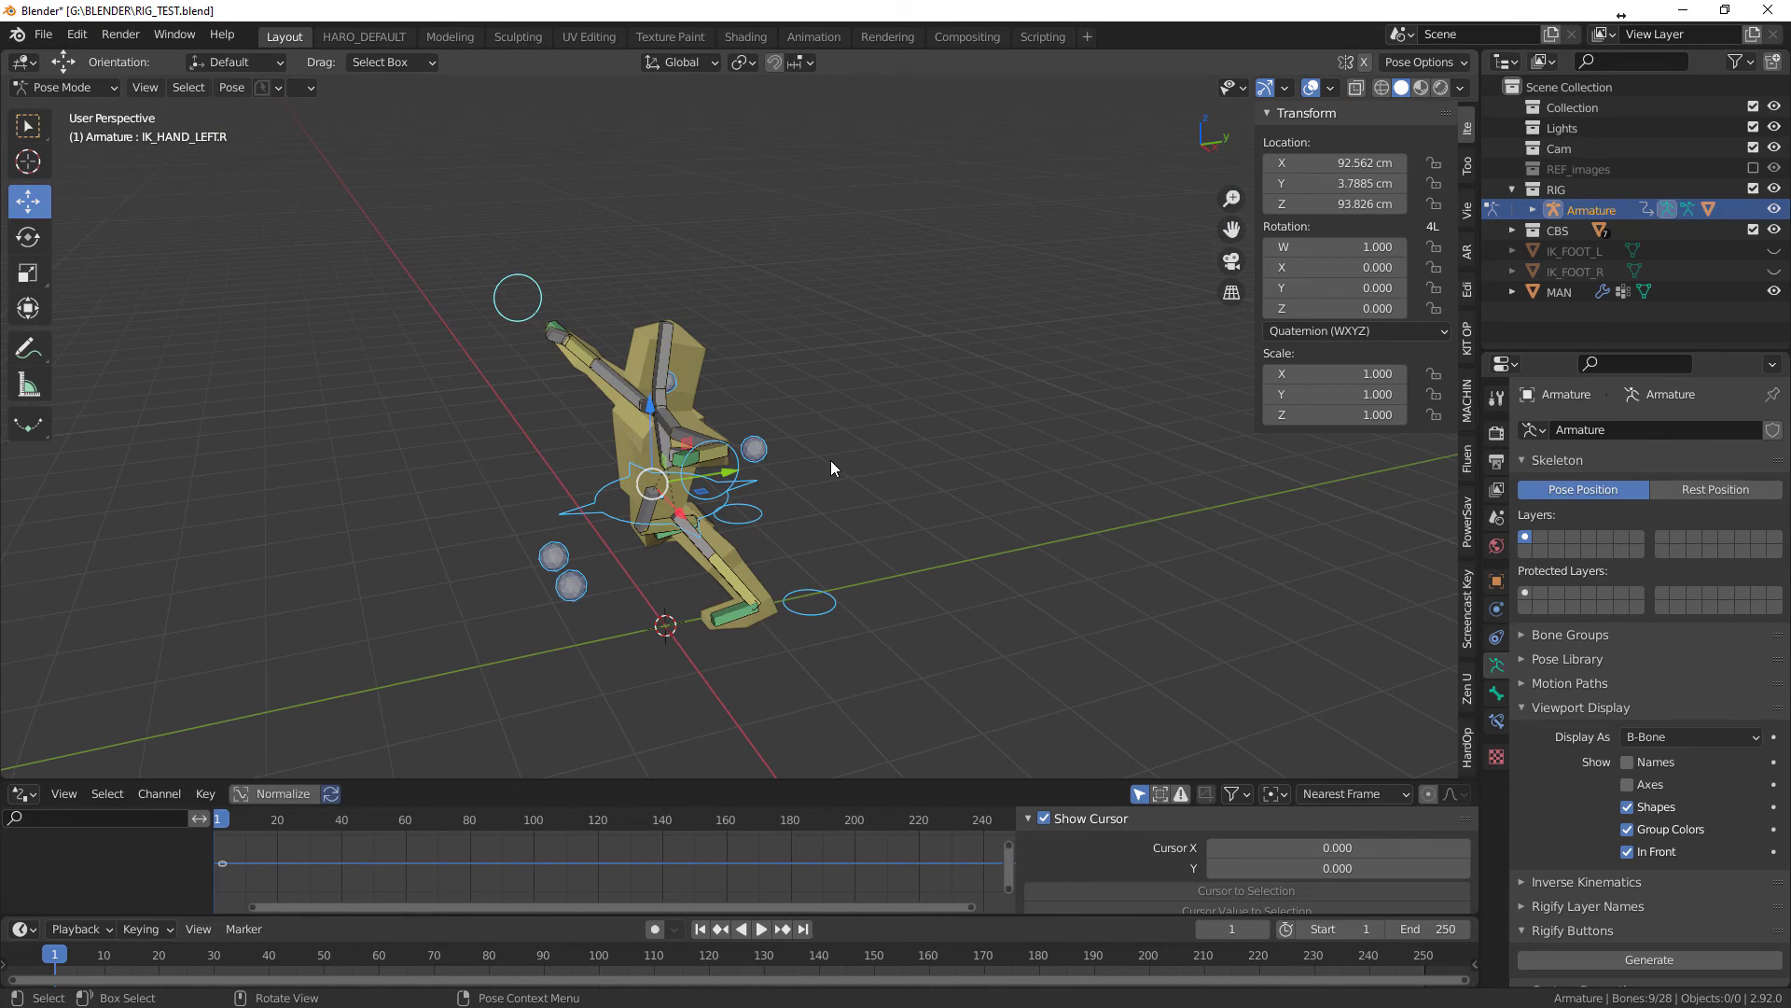
key("m")
key("m")
key("m")
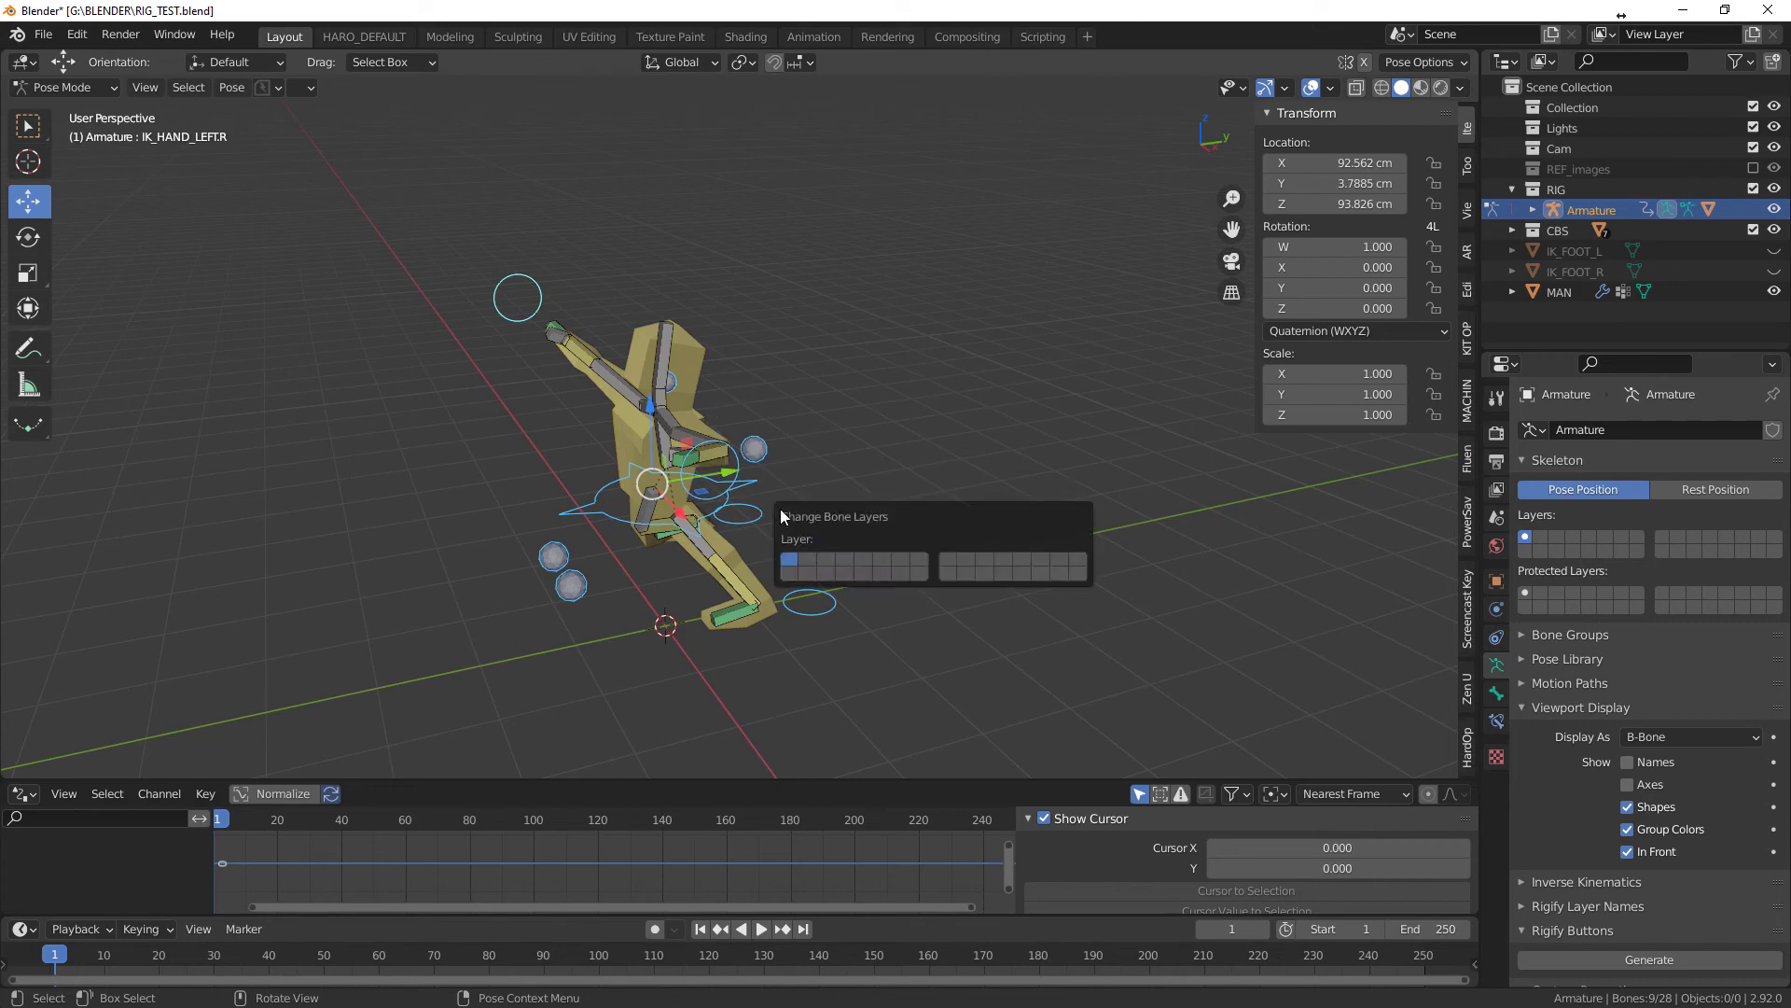
left_click(808, 558)
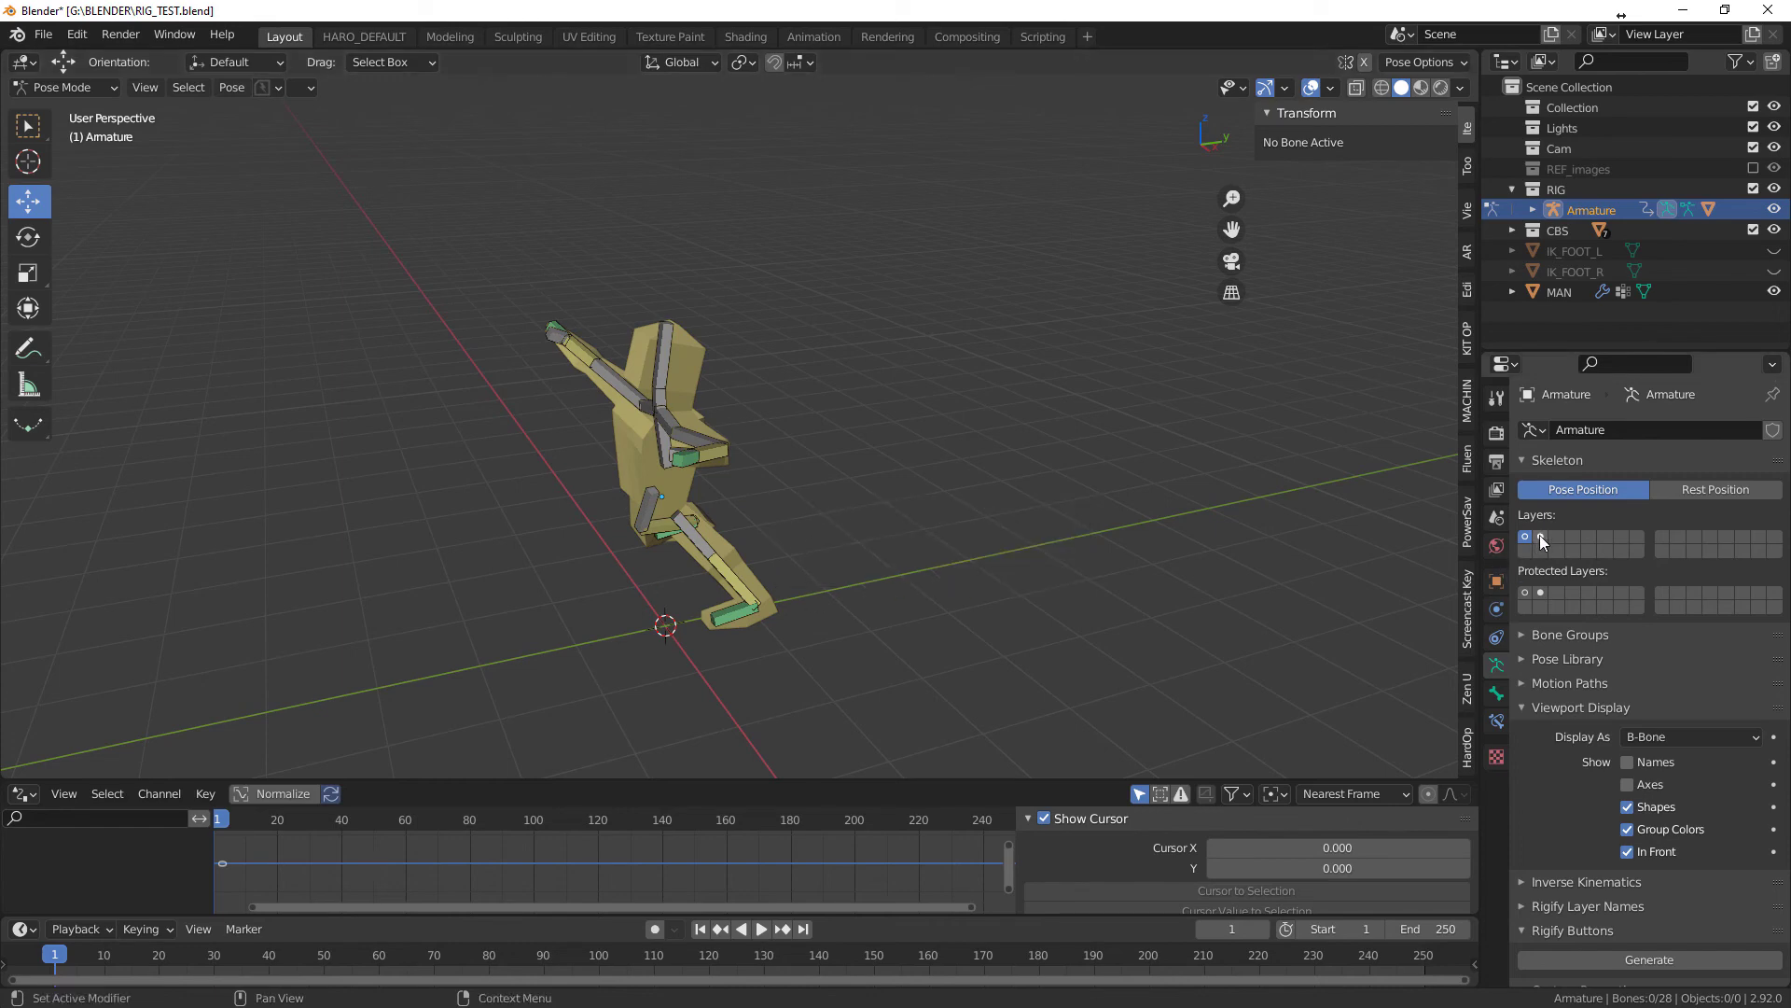
- Examine the posed character with only the first armature layer visible, and switch to displaying only the second layer
middle_click_drag(924, 416, 970, 426)
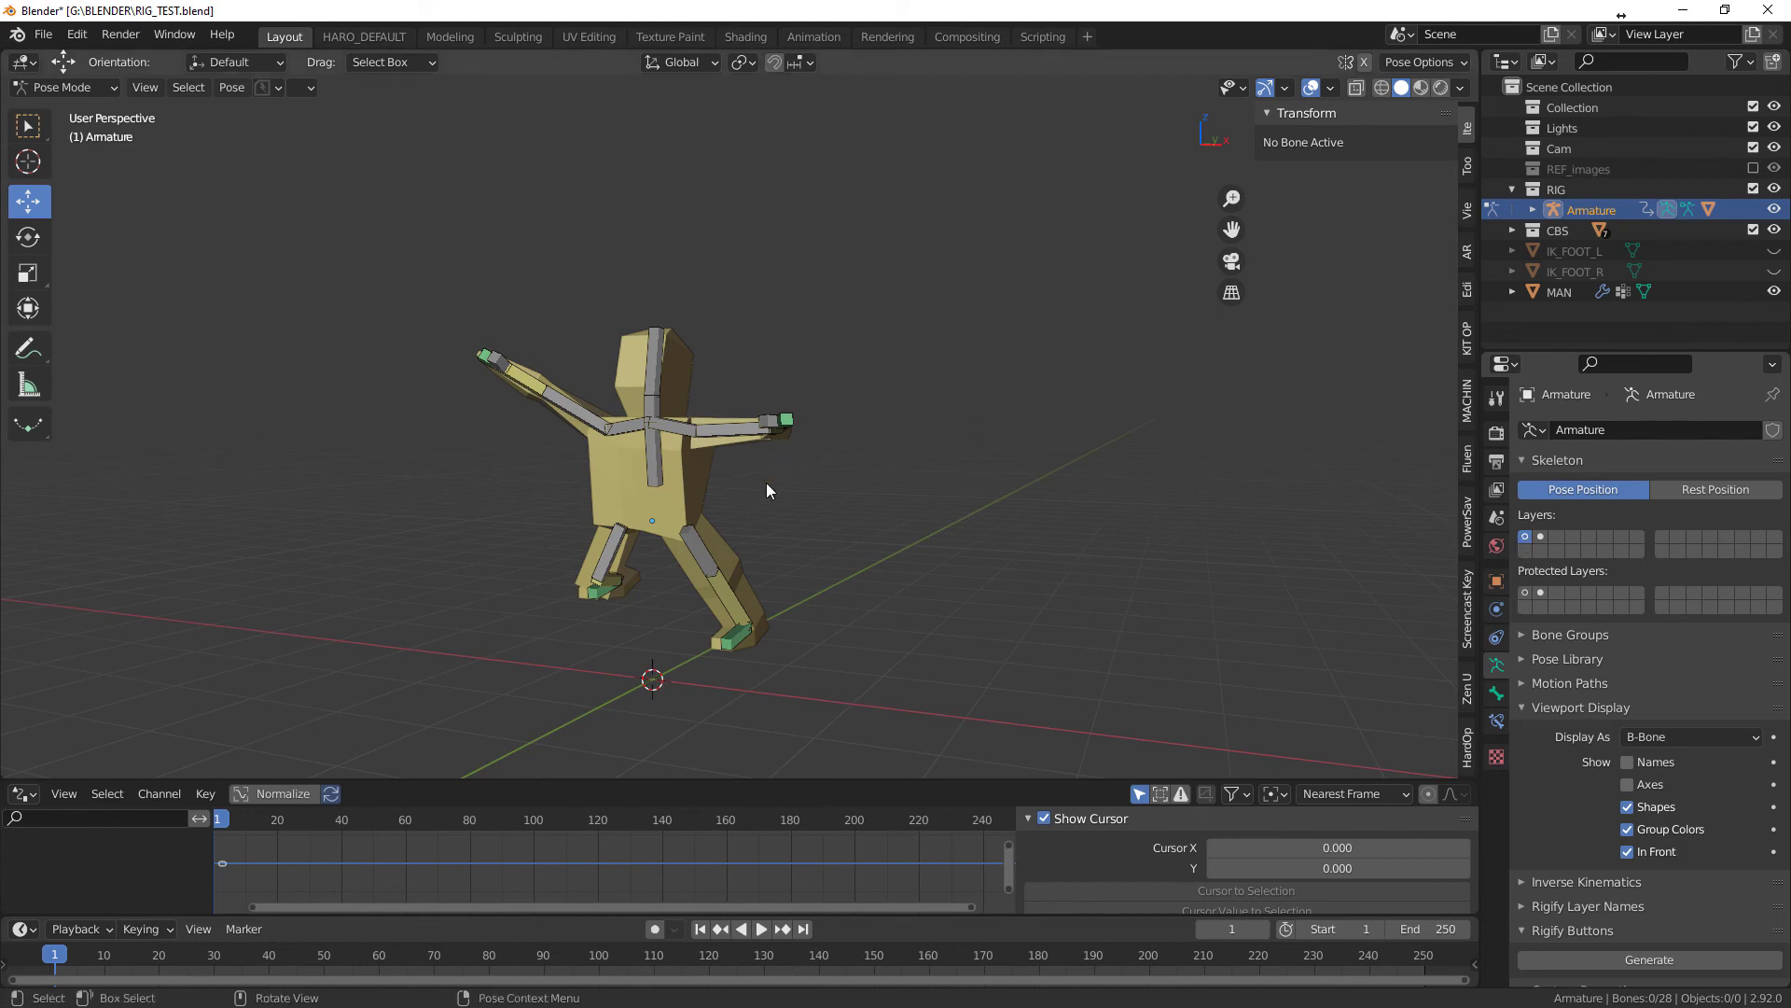
middle_click_drag(765, 483, 423, 390)
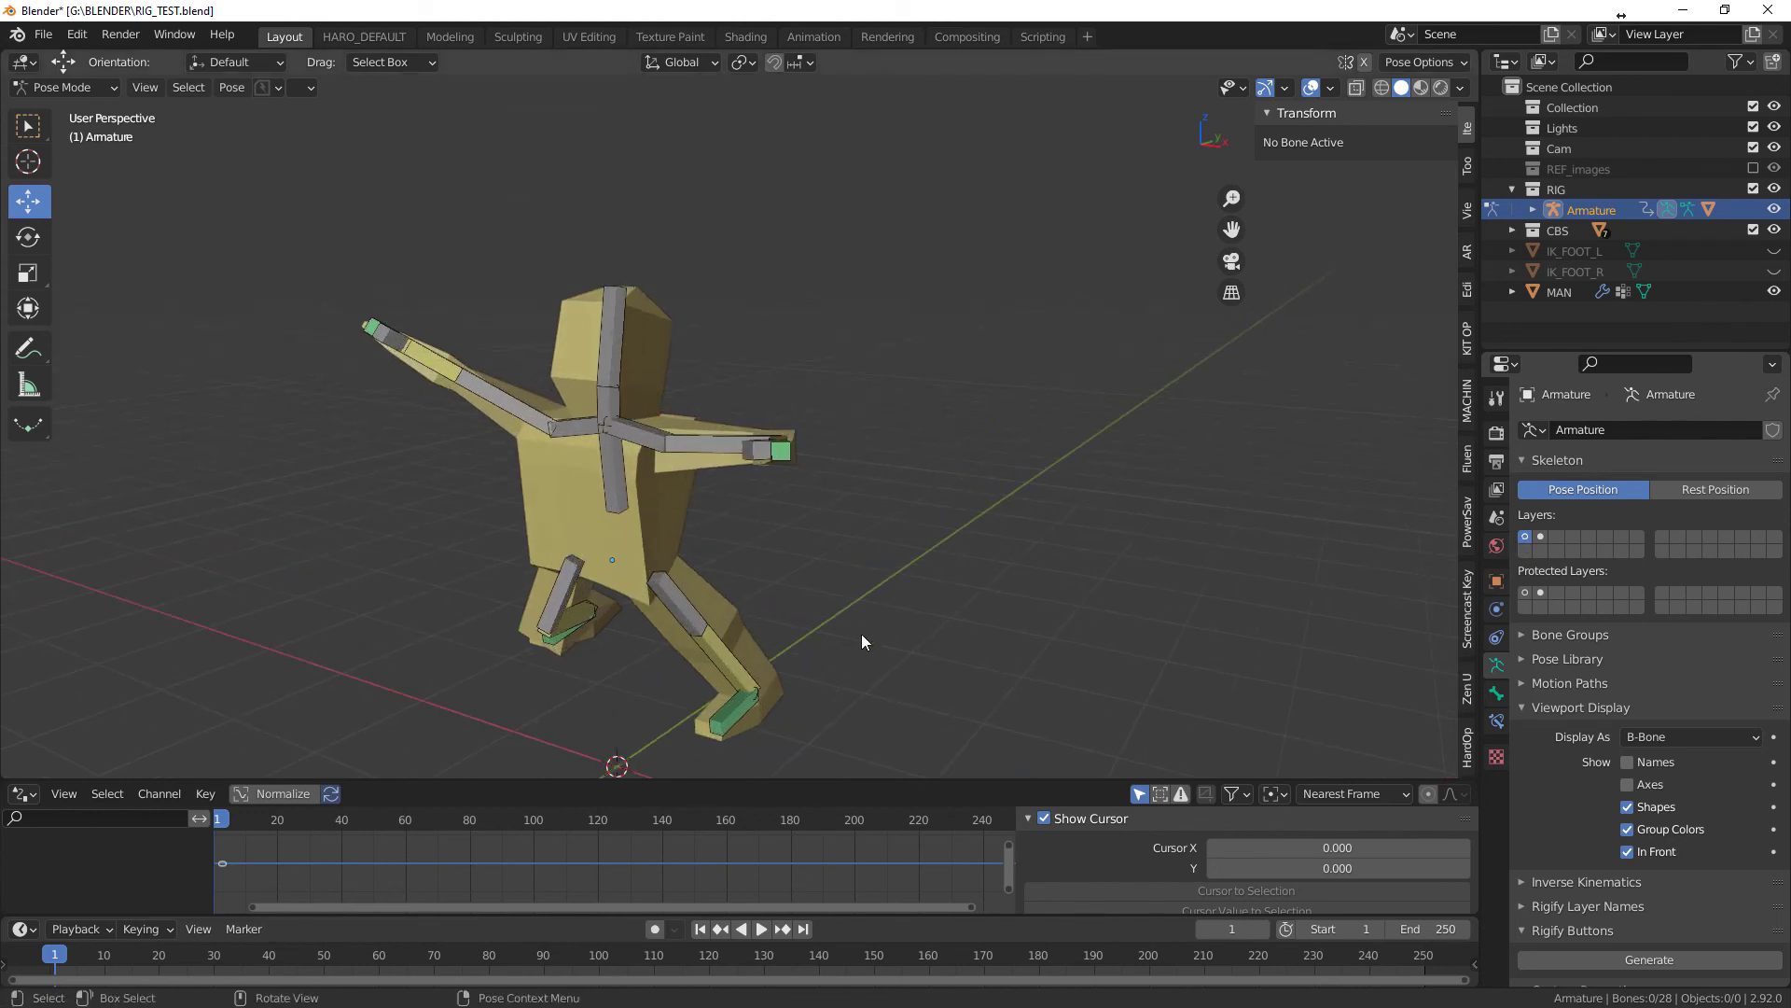
middle_click_drag(862, 641, 865, 526, "shift")
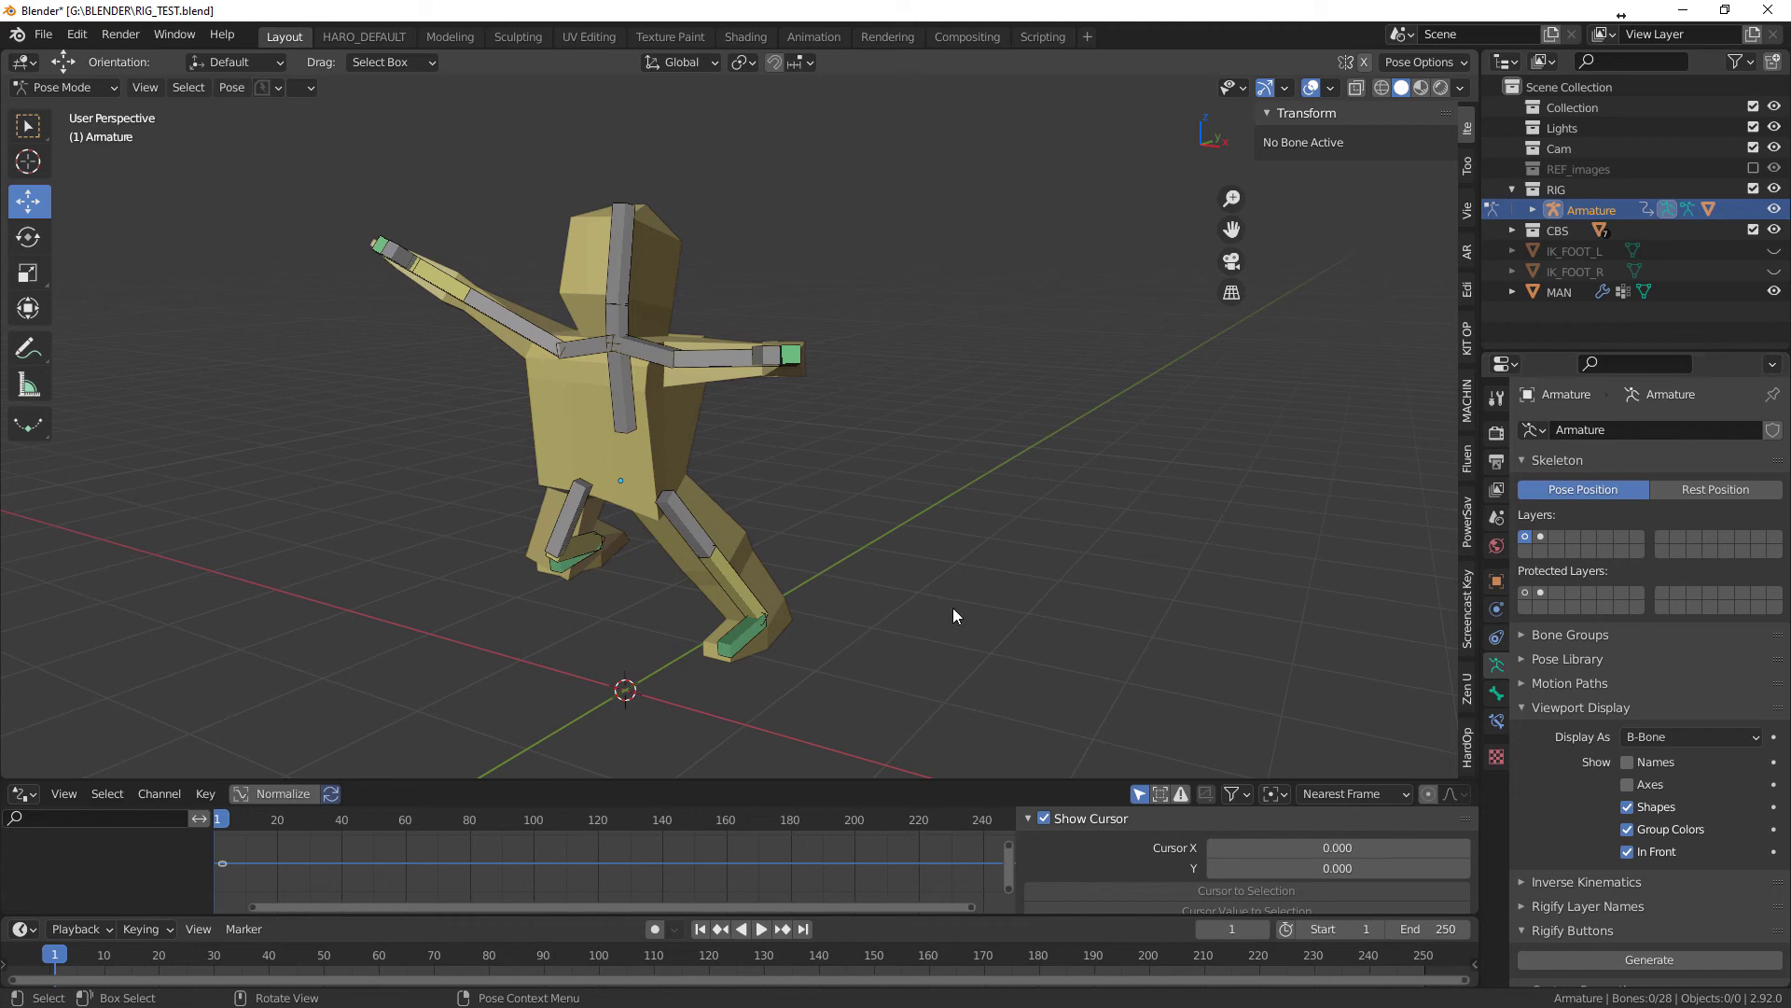
mouse_move(954, 607)
middle_mouse_down()
mouse_move(920, 613)
mouse_move(942, 608)
middle_mouse_up()
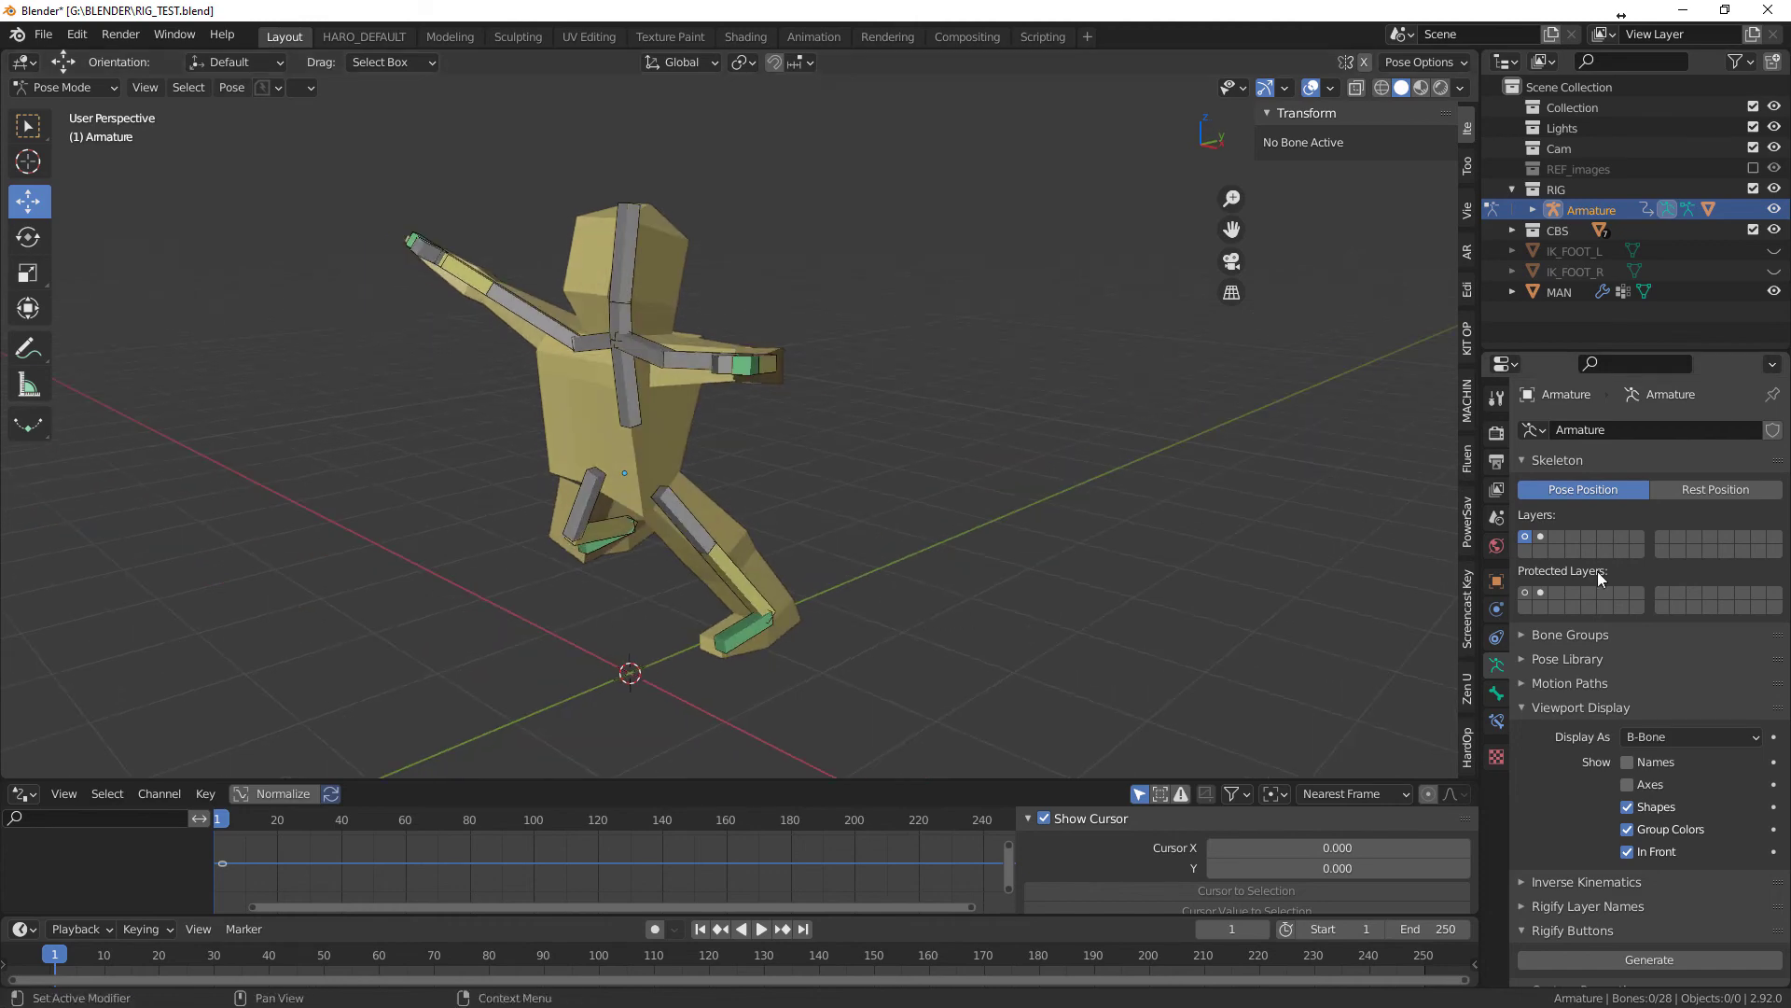
left_click(1541, 539)
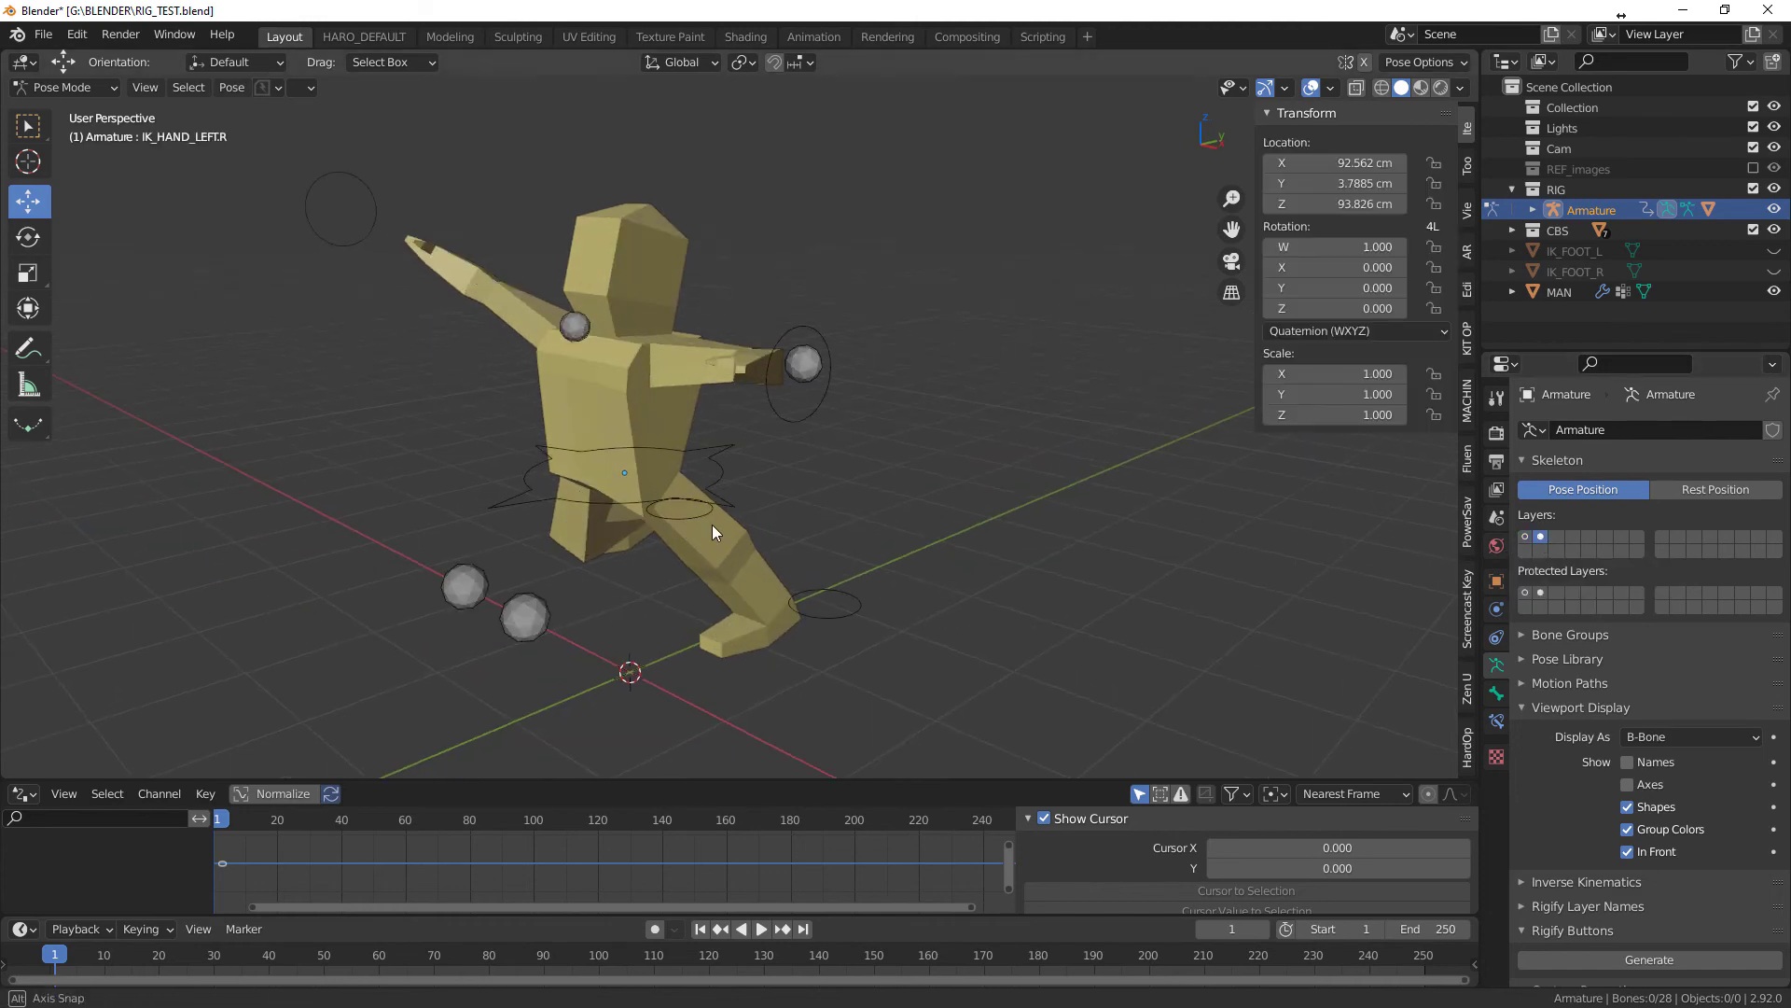
mouse_move(713, 525)
middle_mouse_down()
mouse_move(815, 498)
mouse_move(685, 511)
mouse_move(782, 541)
mouse_move(722, 517)
middle_mouse_up()
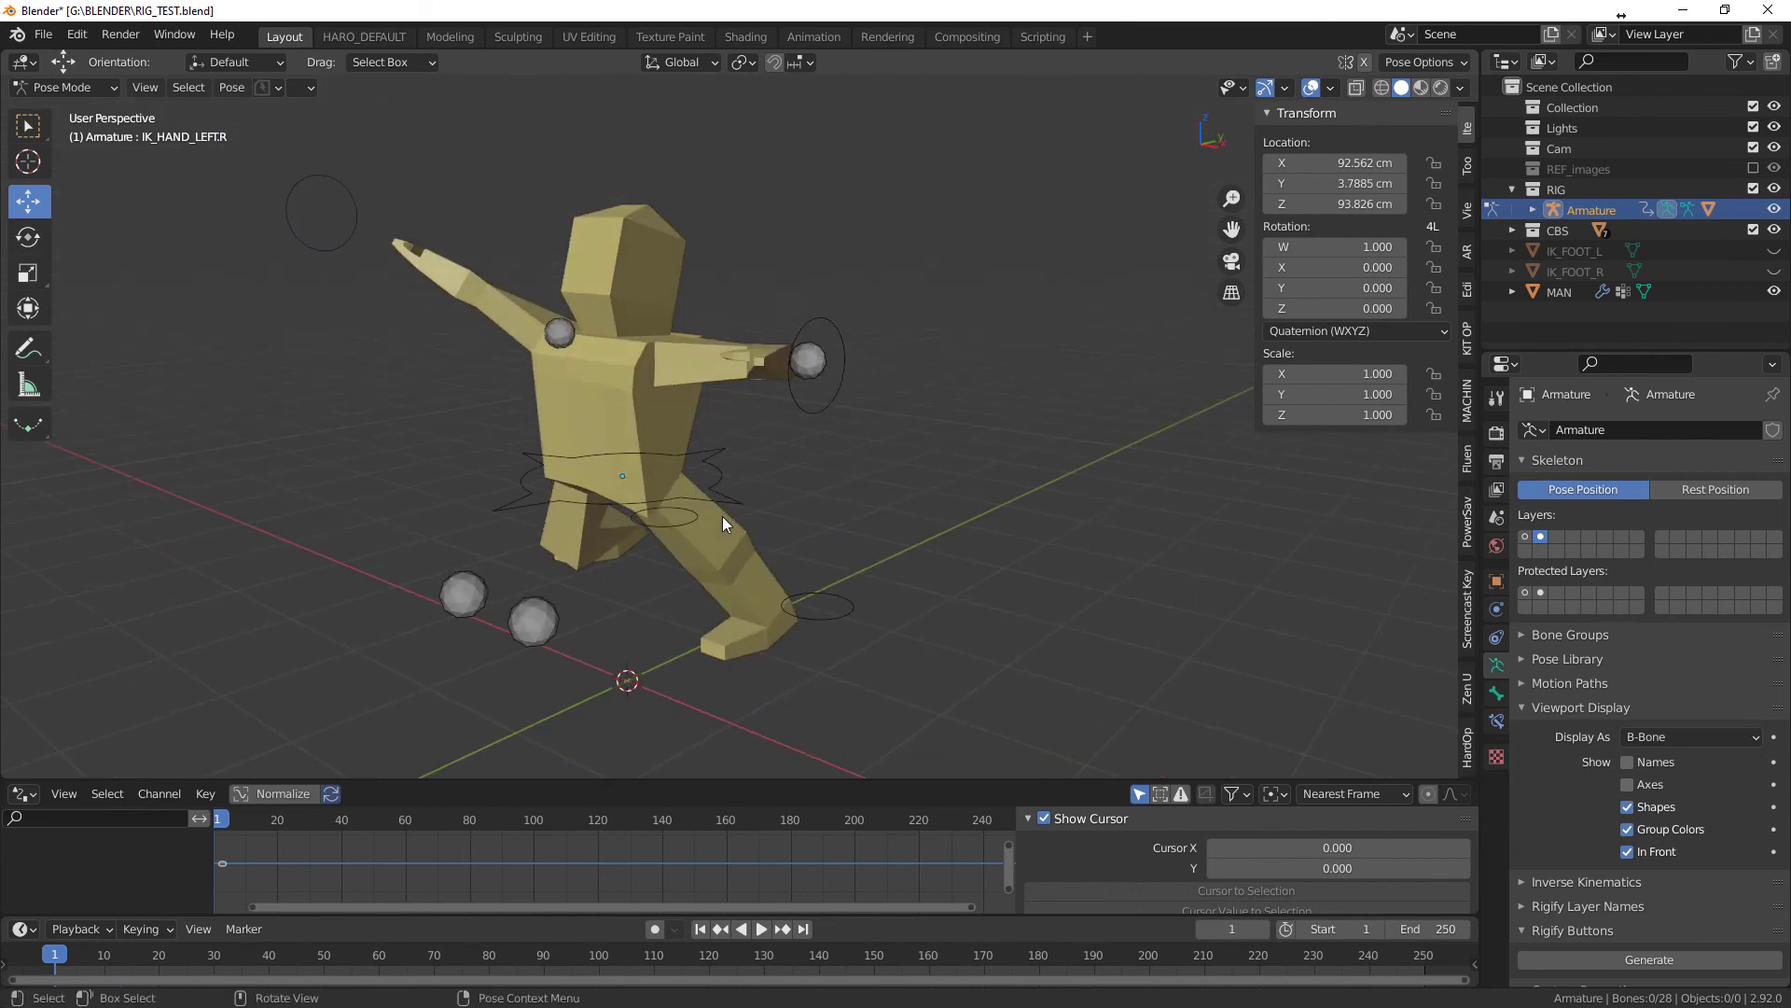
middle_click_drag(858, 491, 812, 490)
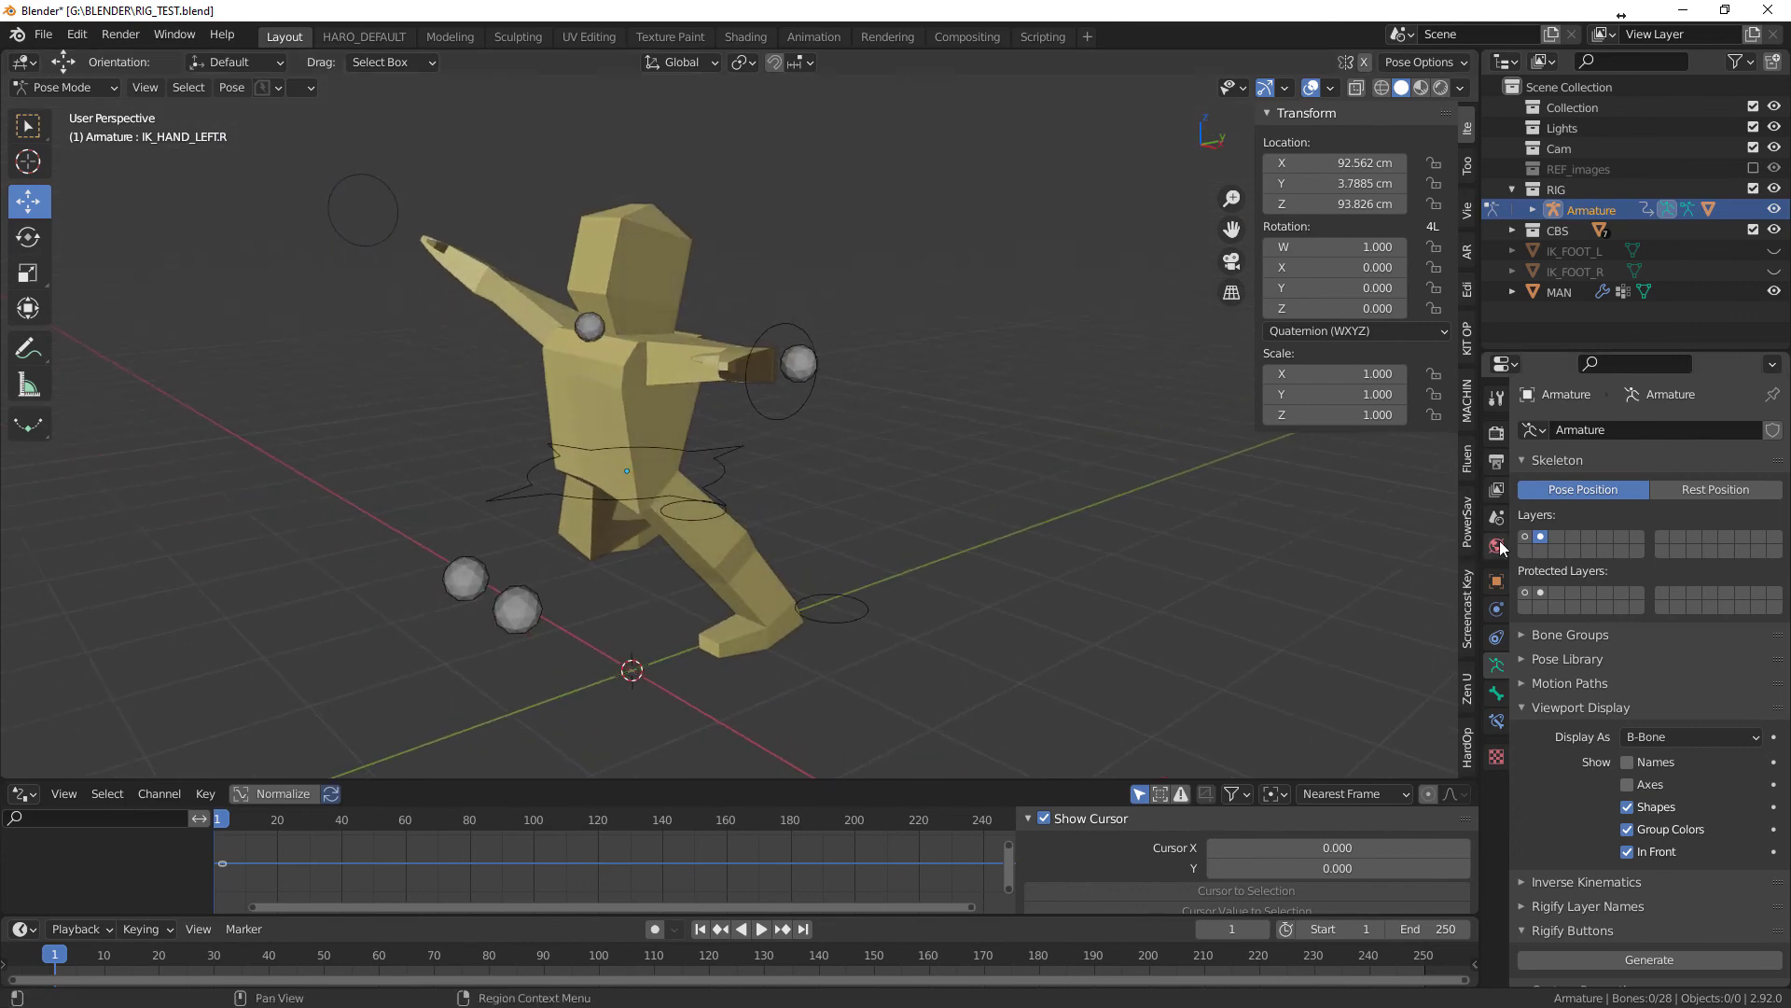
- Compare the first and second armature layers by alternating between them, ending on the second layer with the control bones
left_click(1525, 540)
left_click(1542, 539)
left_click(1525, 540)
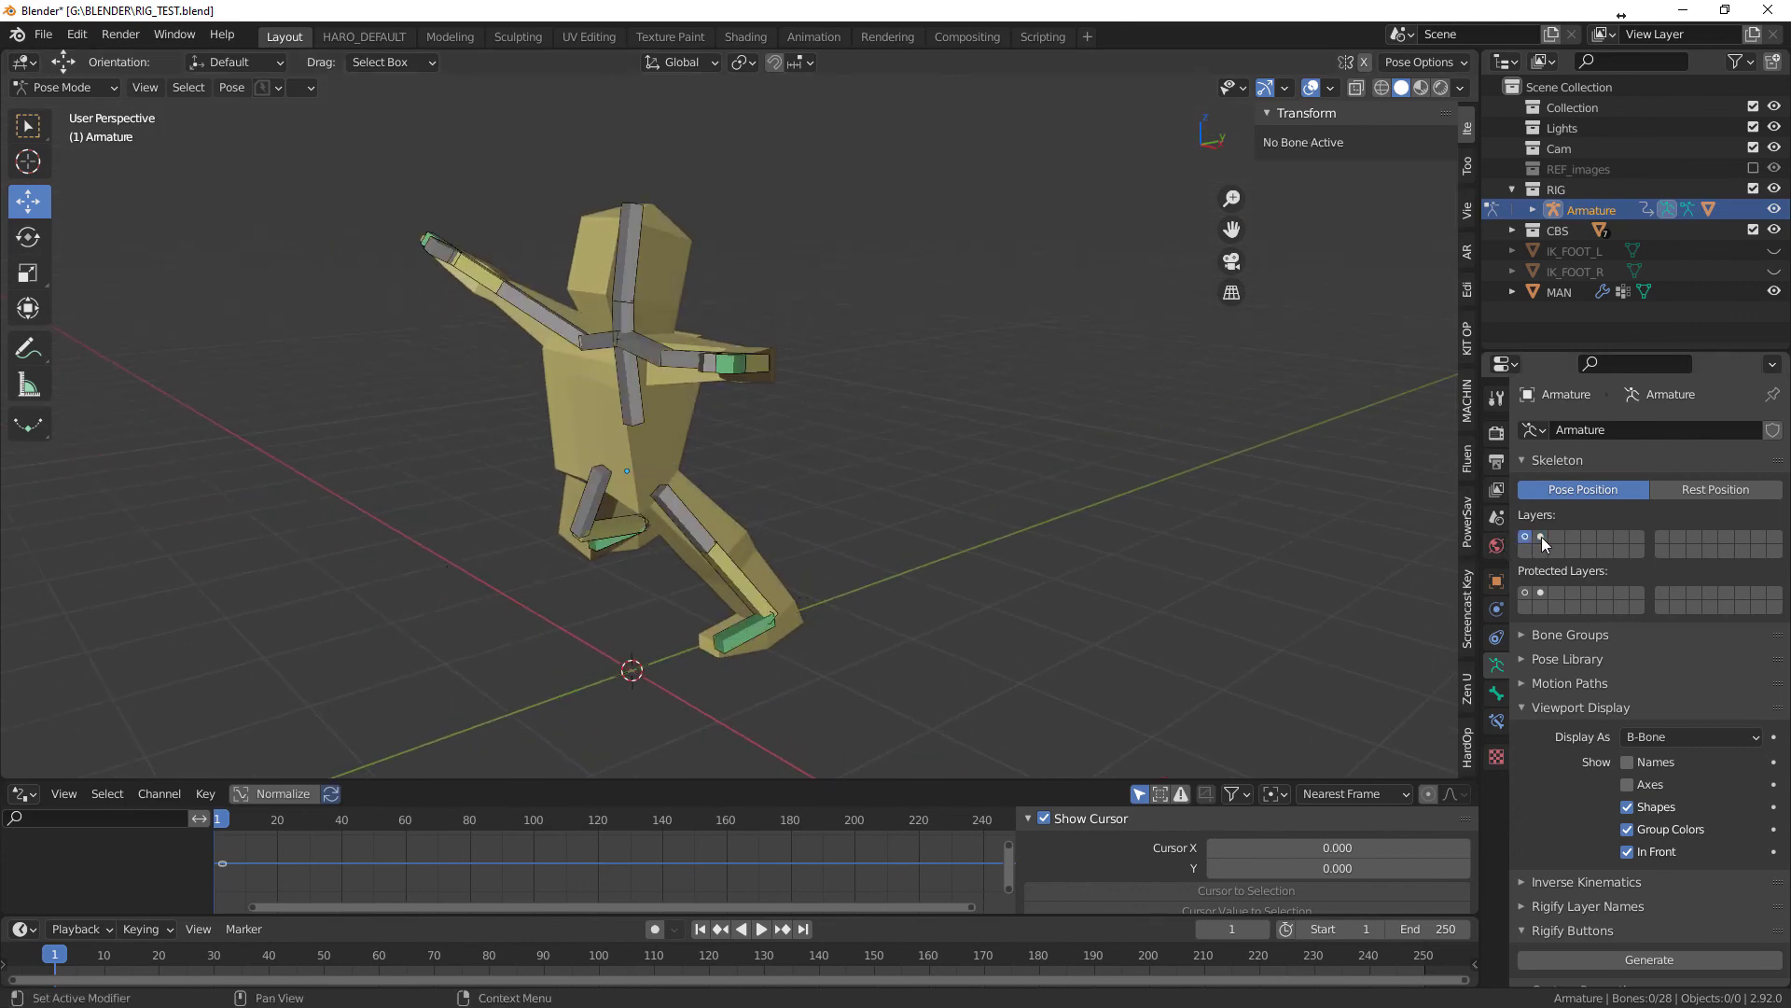
left_click(1541, 540)
left_click(1525, 540)
left_click(1542, 539)
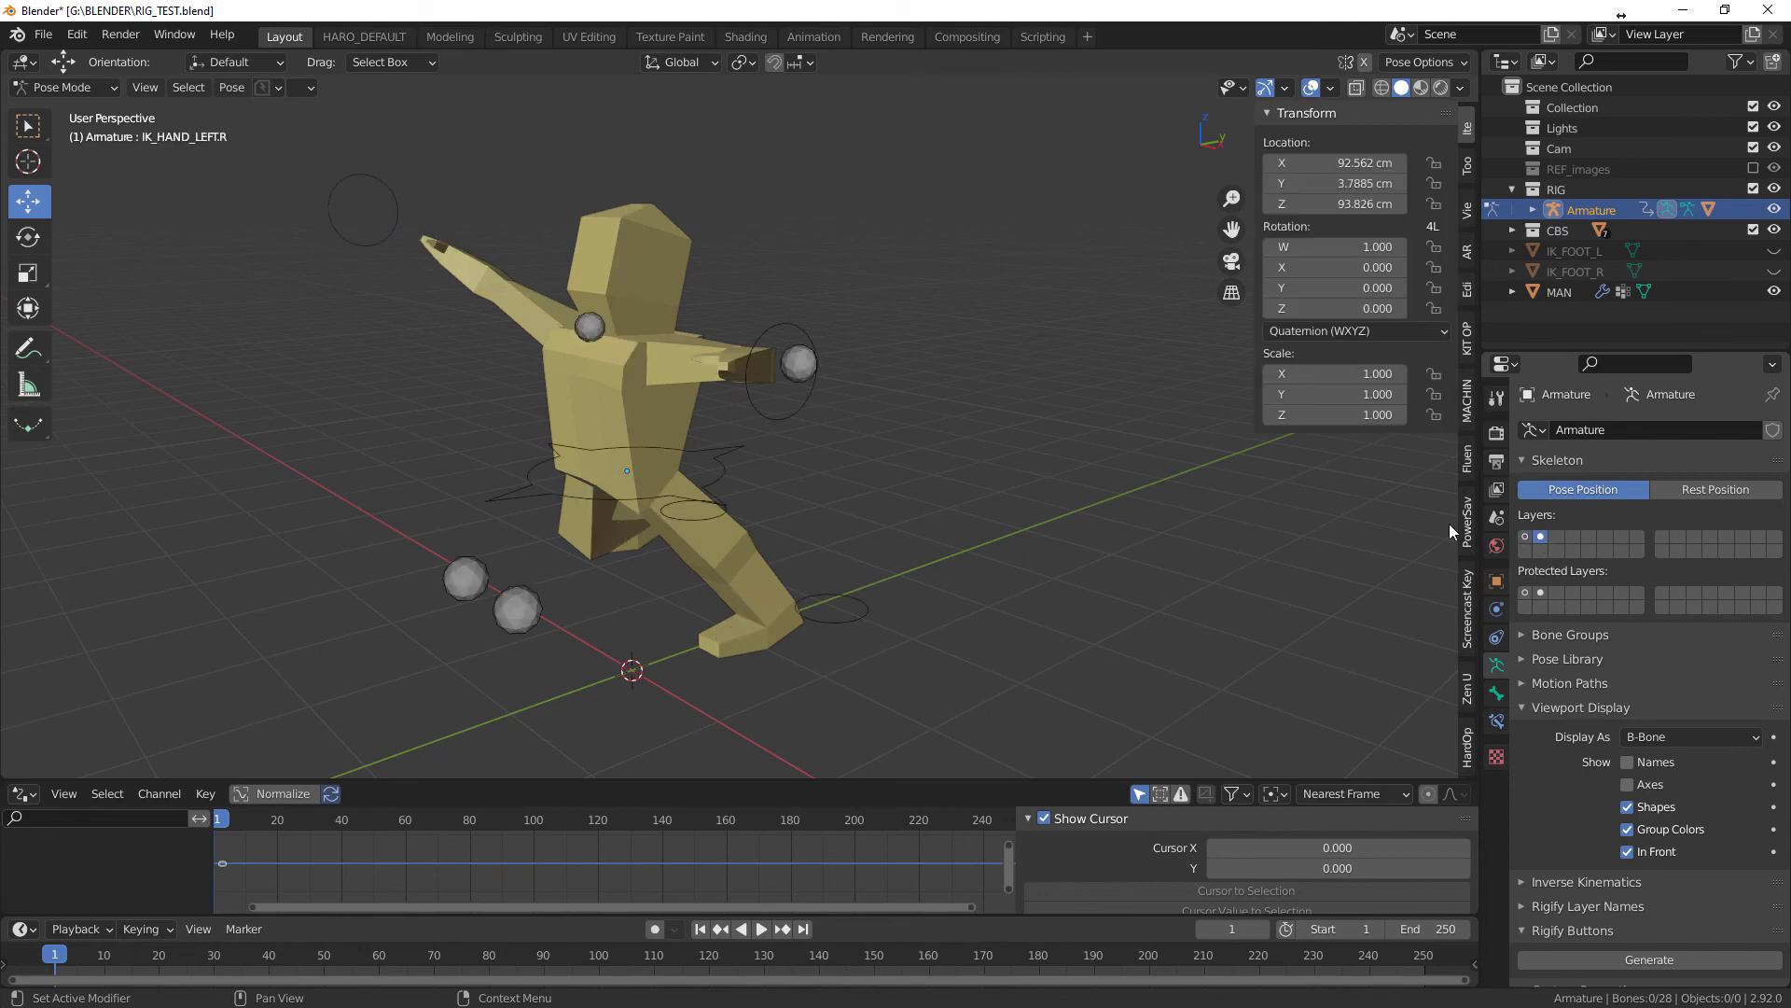
- Move the left hand IK control down beside the hips and the IK_TARGET.L foot control to about X 1.08, Y 58.56, Z -48.35 cm
left_click(782, 401)
key("g")
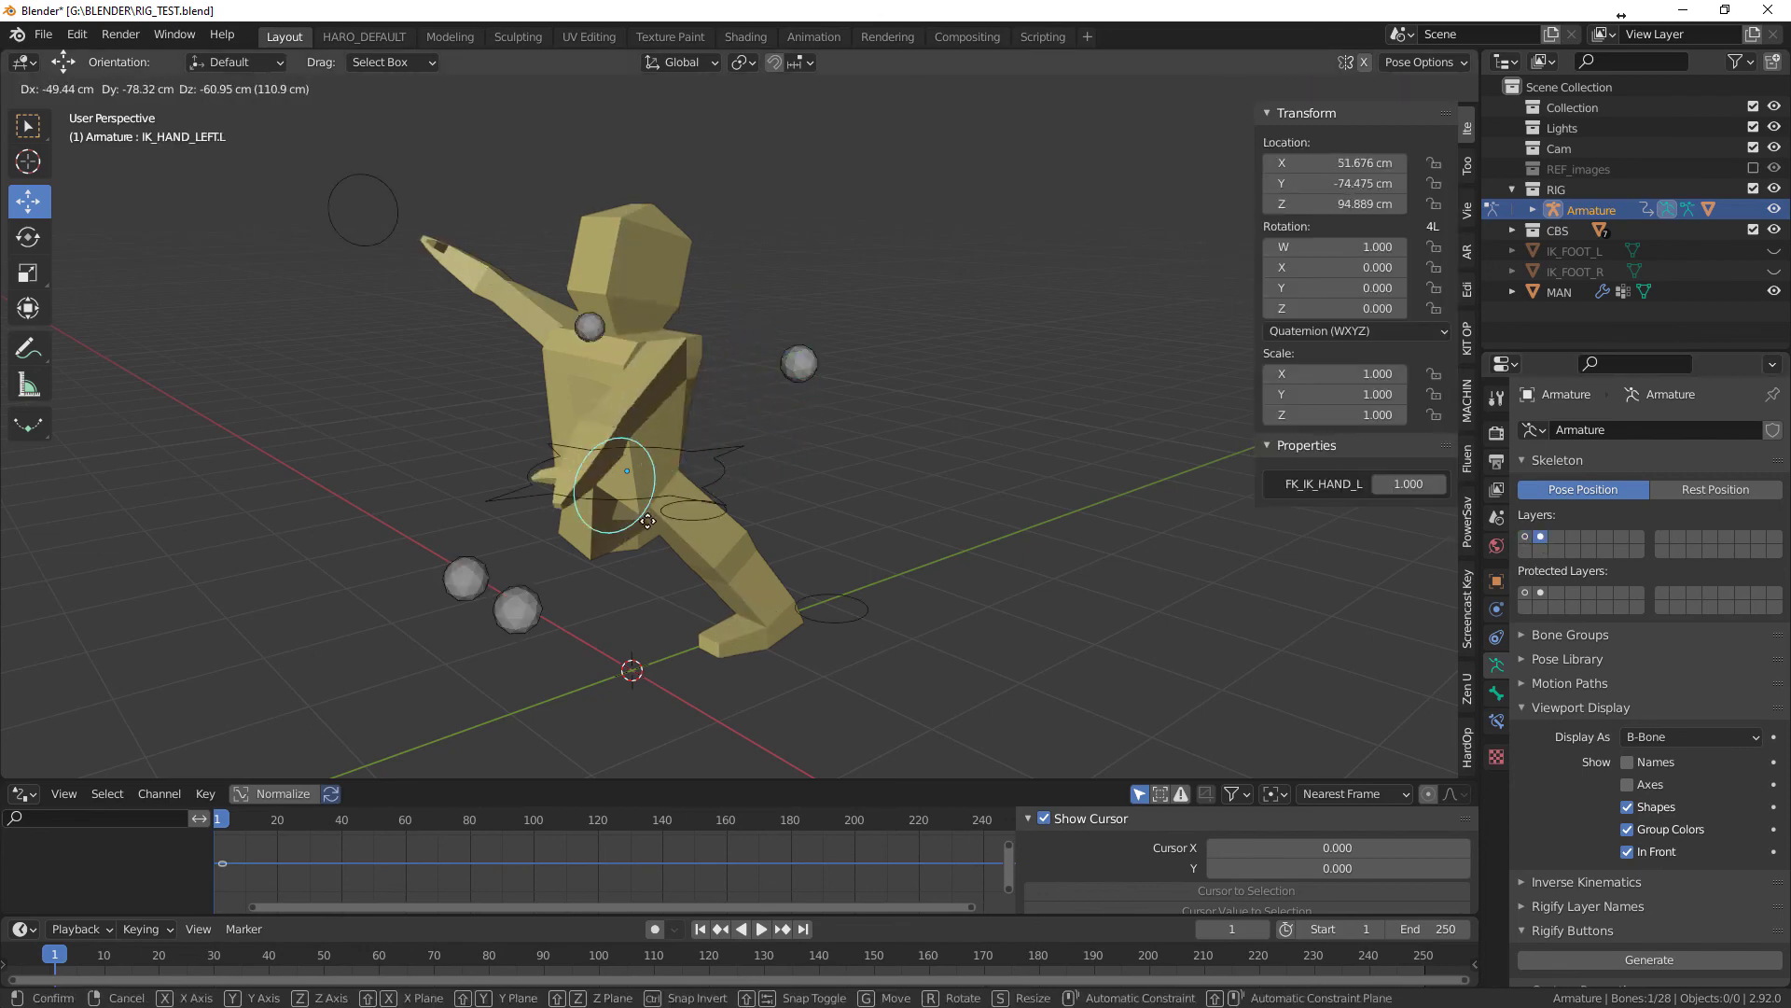
left_click(737, 519)
left_click(849, 606)
key("g")
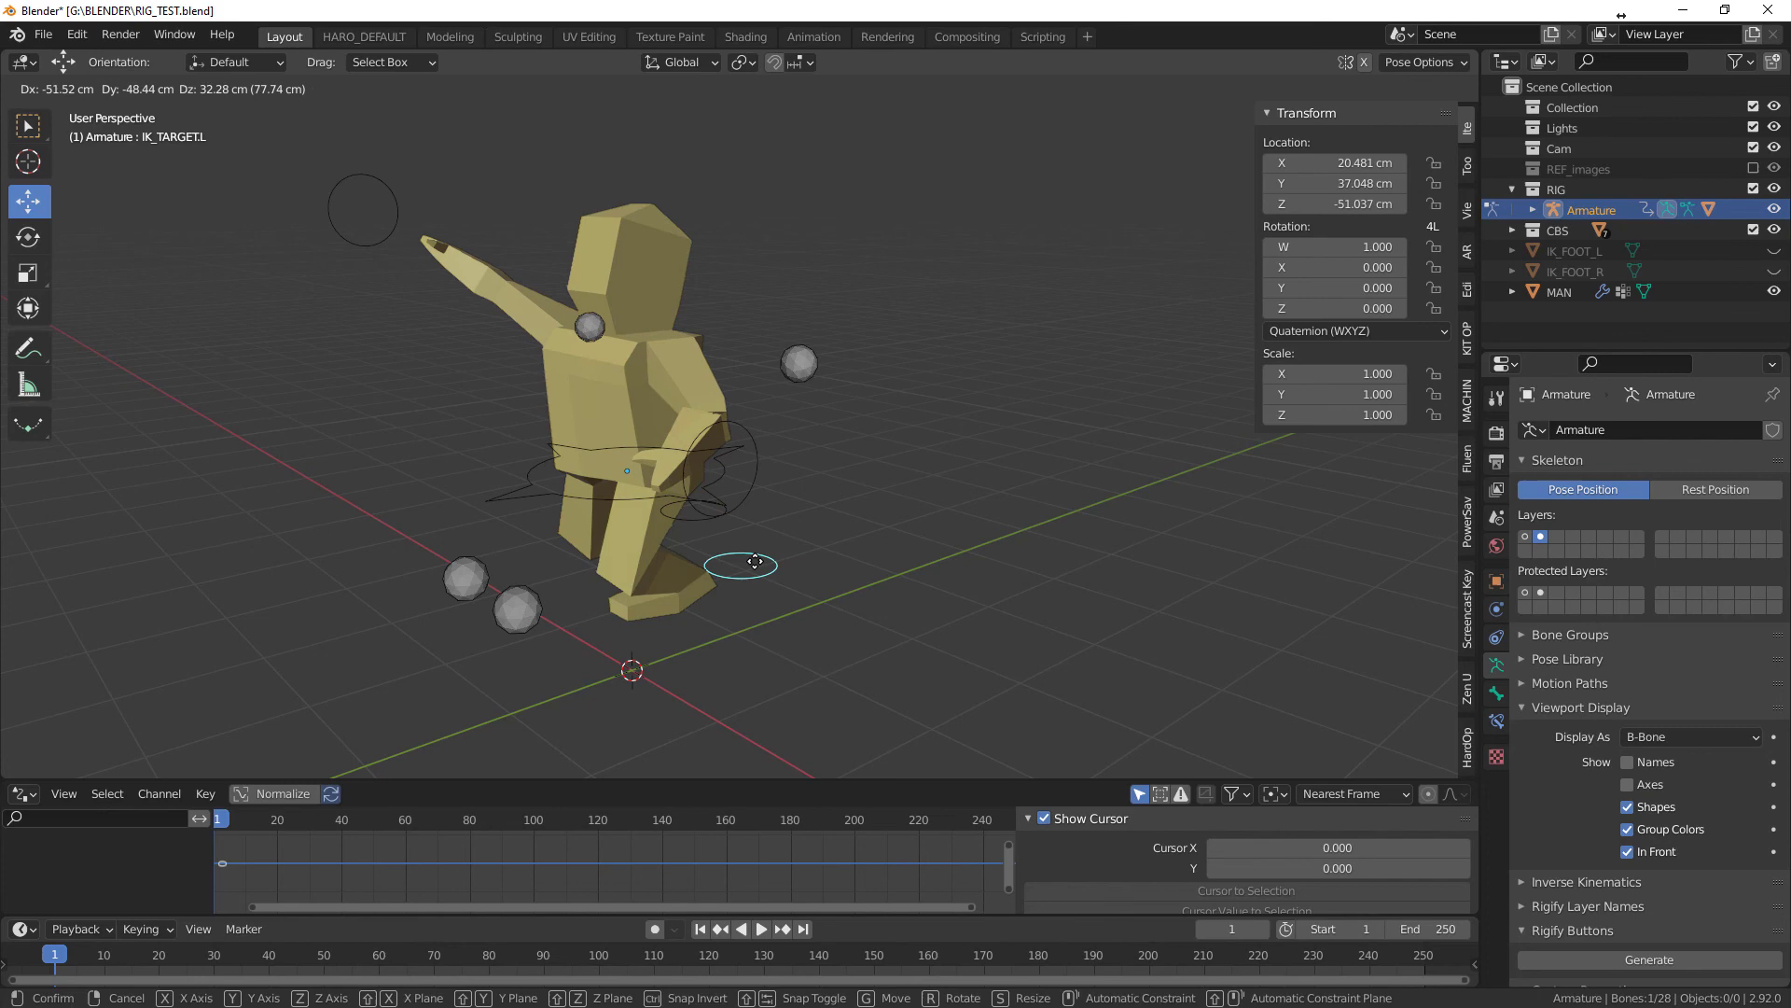
left_click(799, 572)
- Select the Root control bone around the hips and view the pose from the side
mouse_move(800, 572)
middle_mouse_down()
mouse_move(897, 560)
mouse_move(1037, 604)
mouse_move(811, 588)
middle_mouse_up()
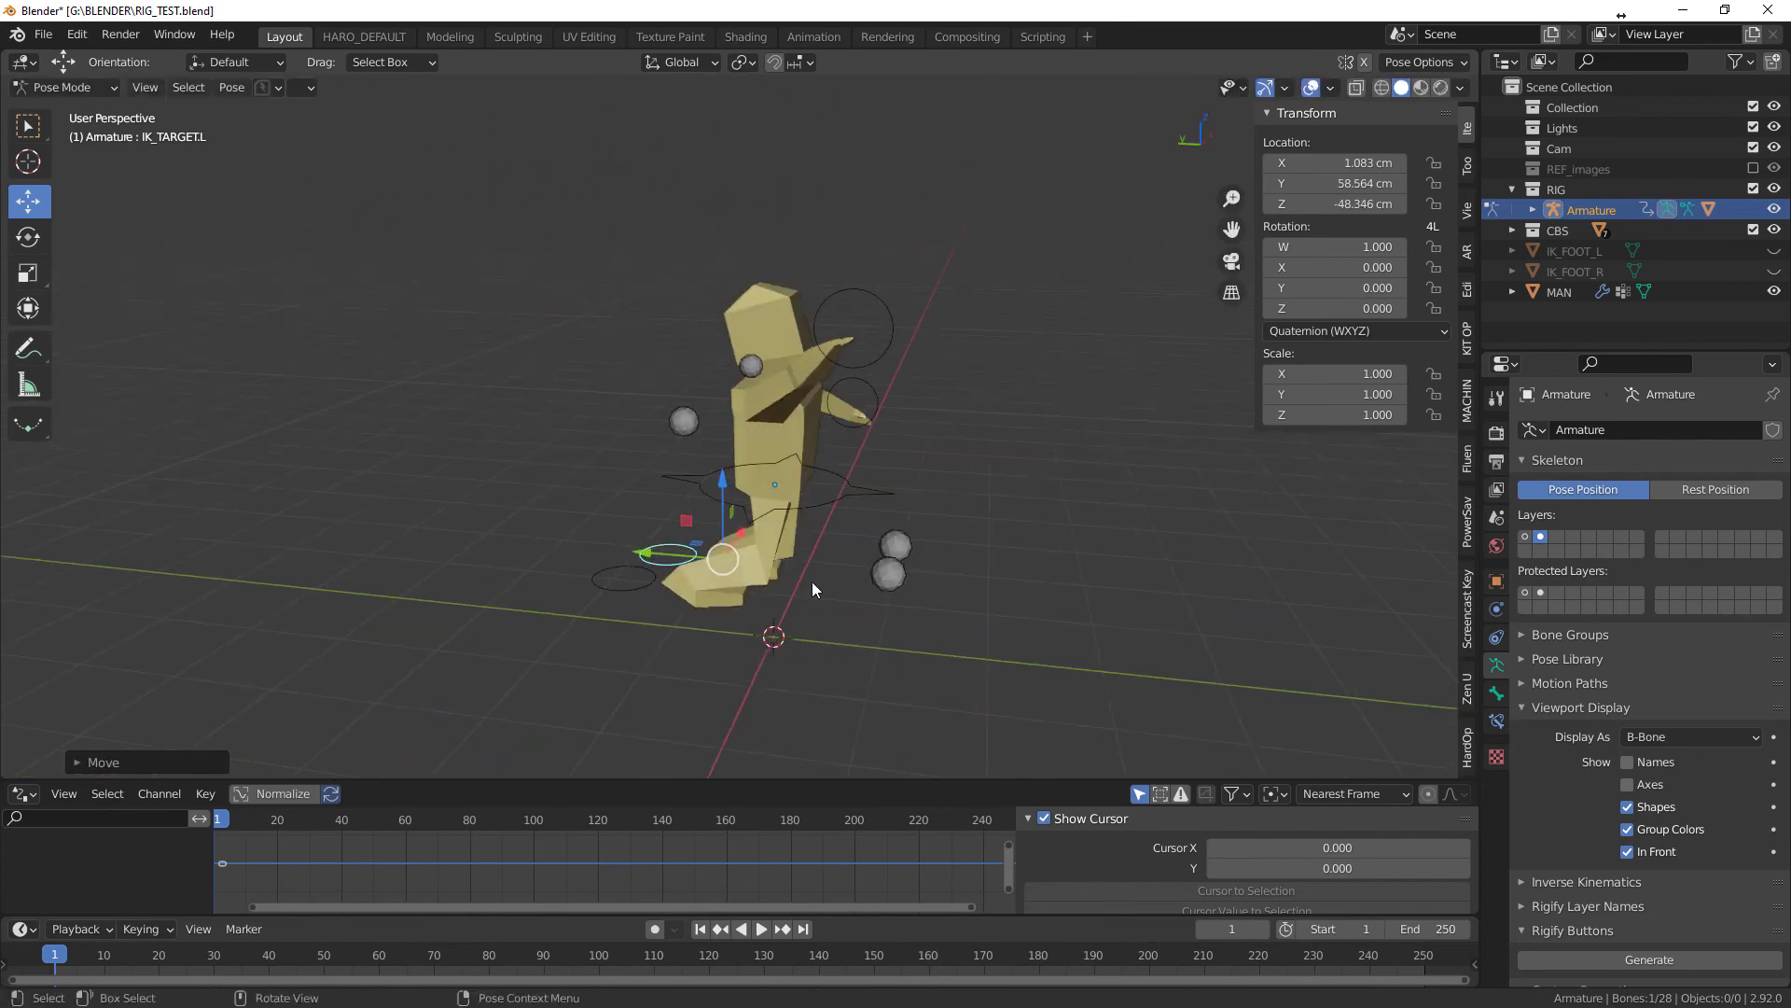
left_click(825, 476)
middle_click_drag(1006, 503, 911, 582)
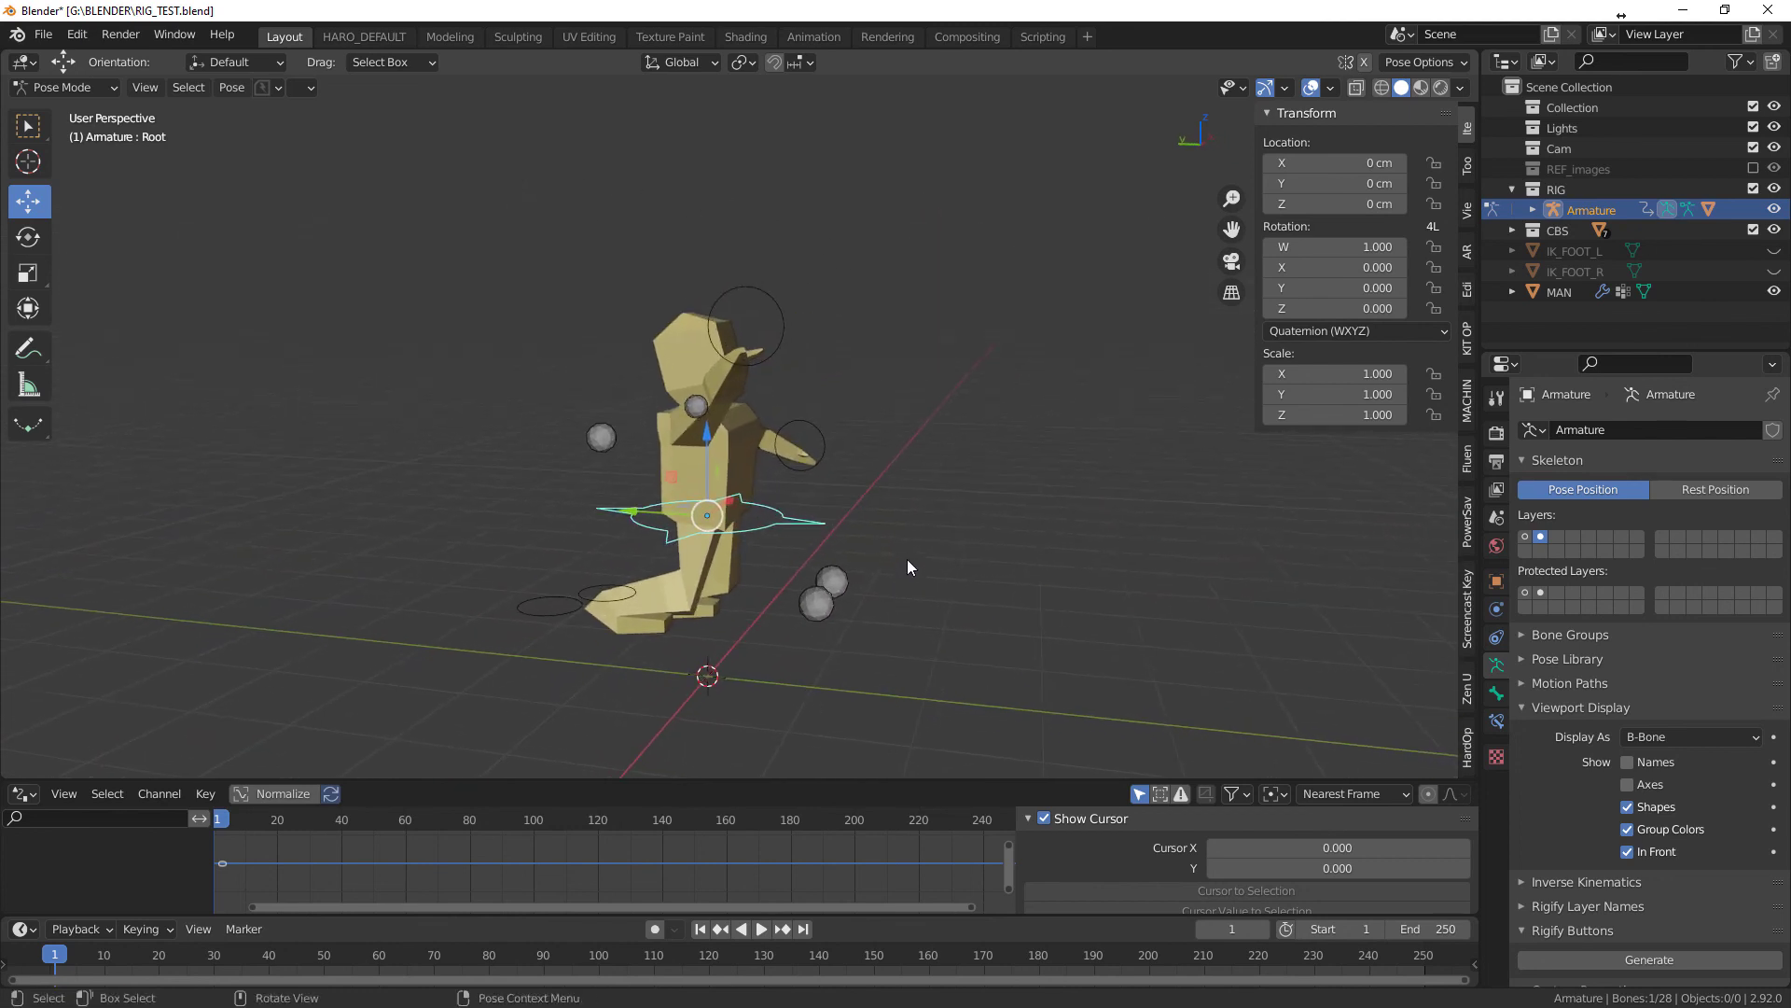